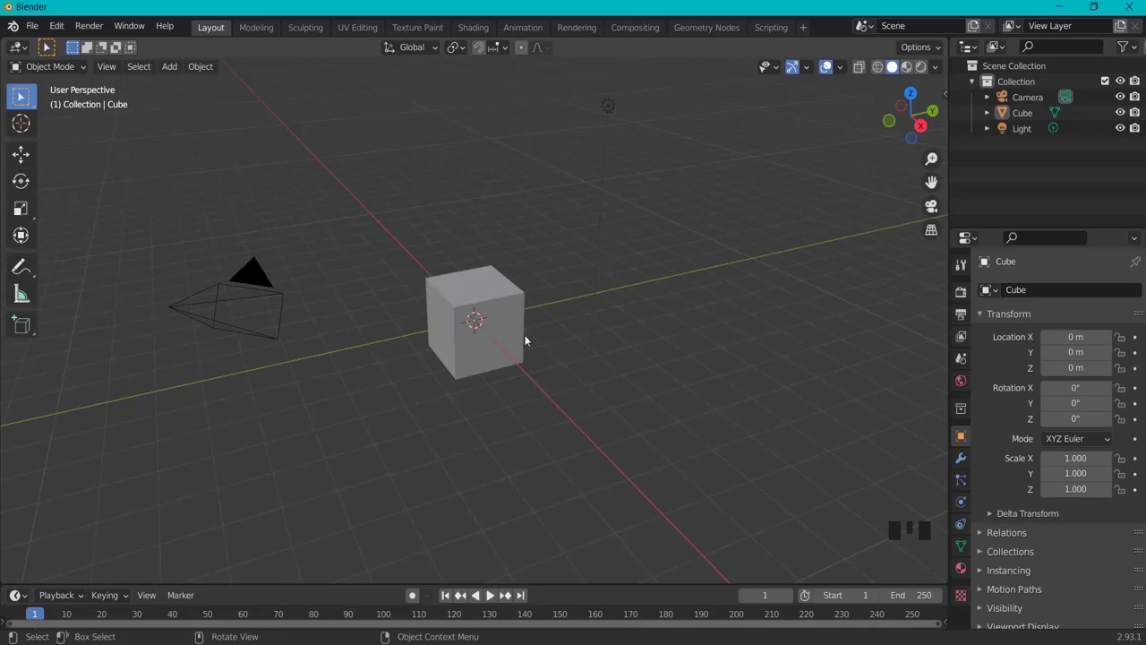
- Delete the default camera, light and cube from the scene
left_click_drag(306, 185, 195, 354)
left_click(607, 106, "shift")
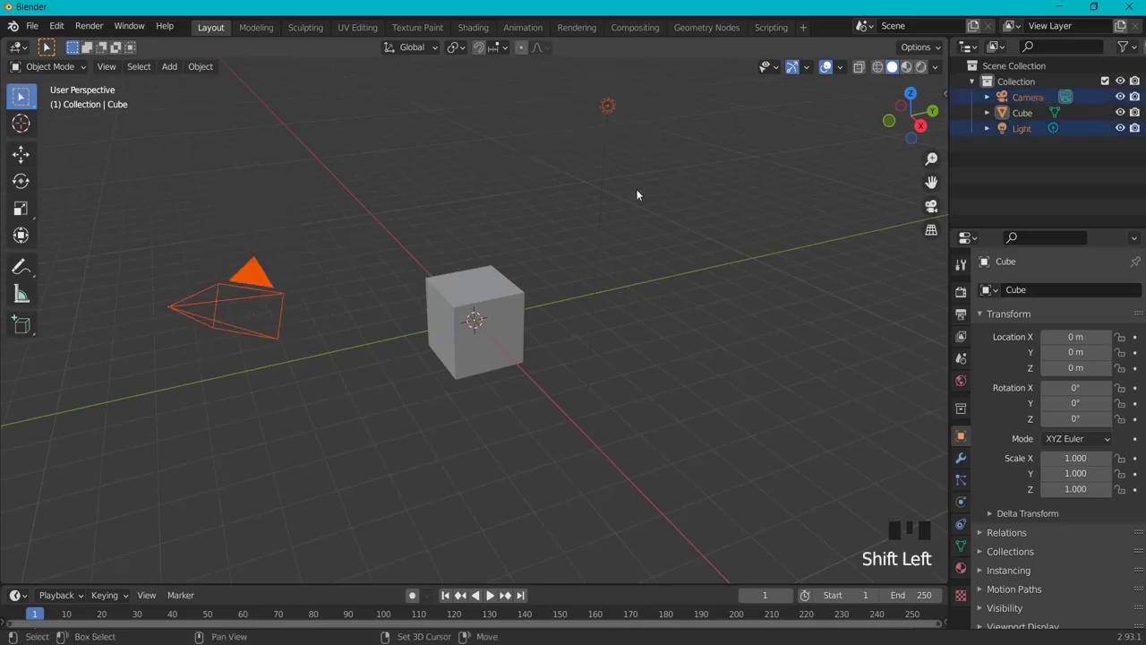
key("Delete")
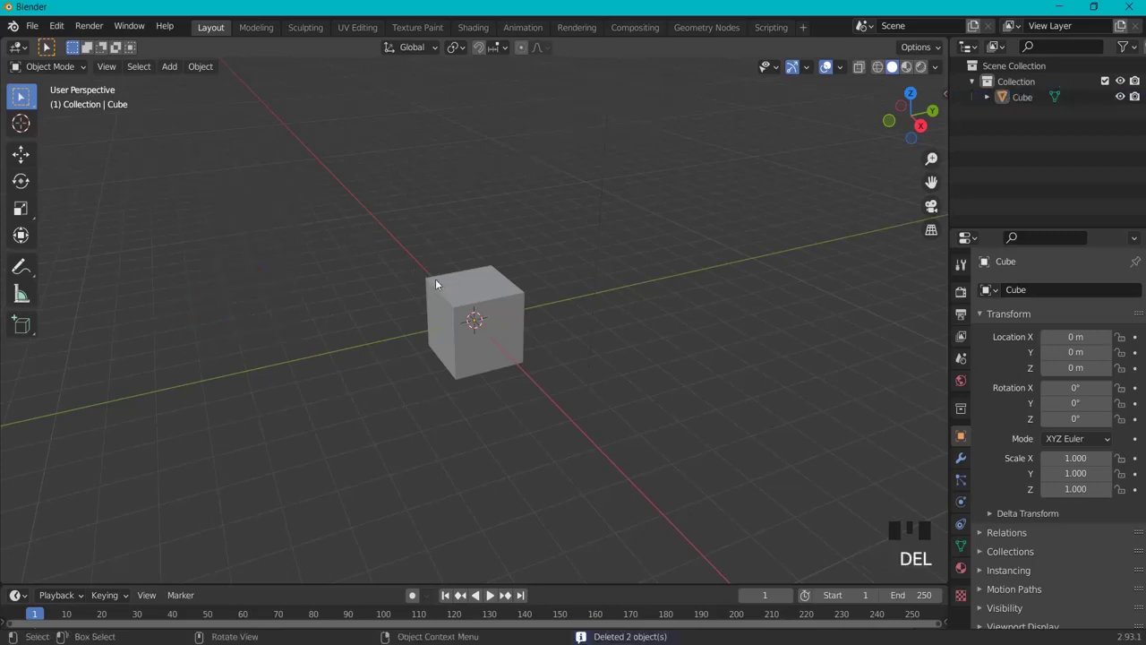
left_click(458, 291)
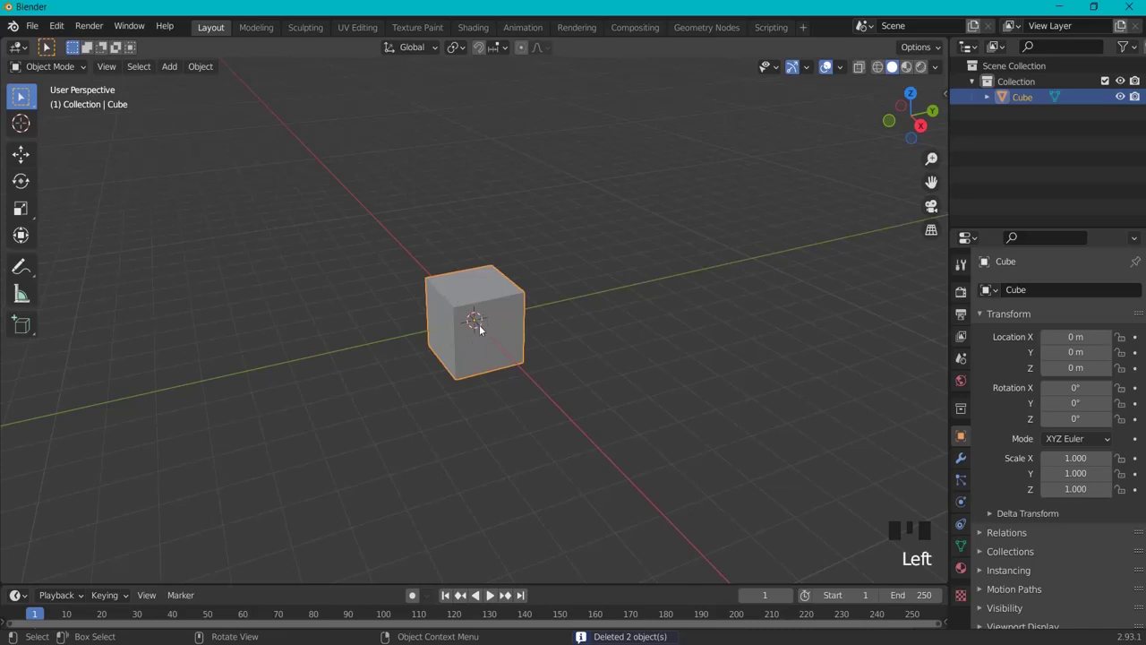
key("Delete")
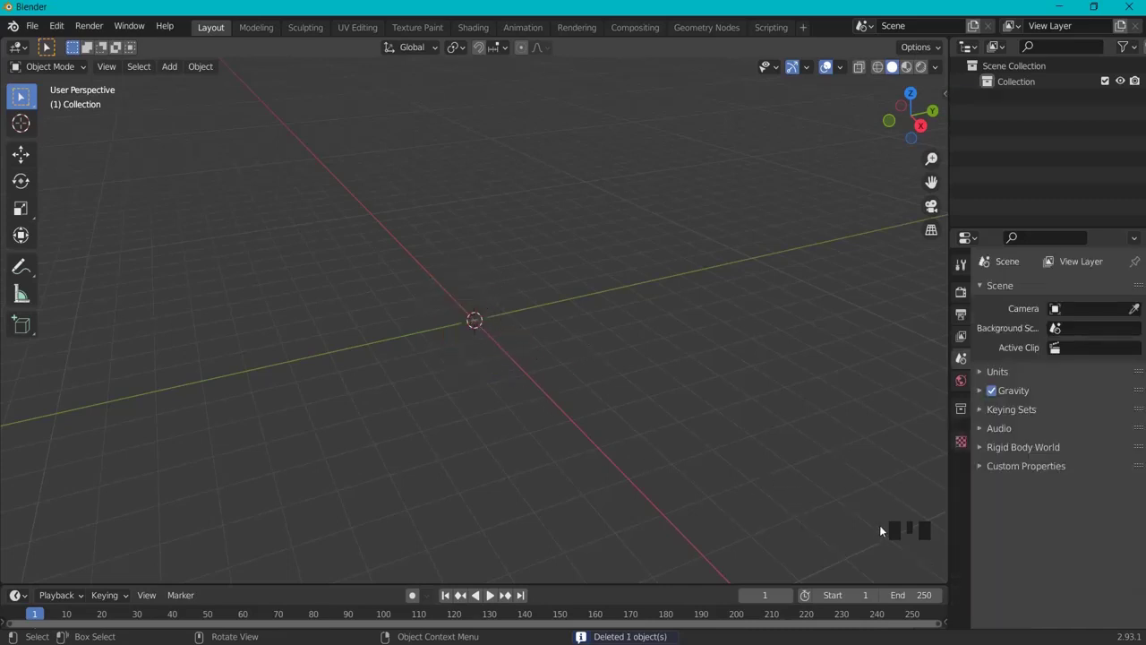
- In front view, add the zombie texture sheet from the Minecraft zombie character folder as a reference image
key("KP_1")
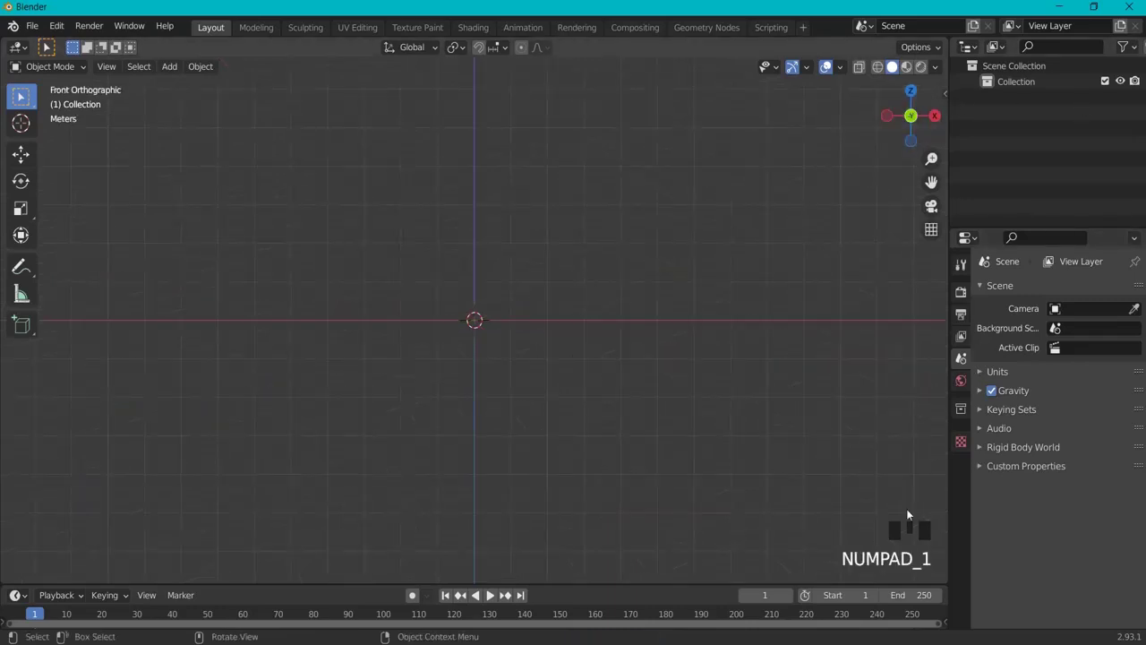
scroll(439, 262, "up", 7)
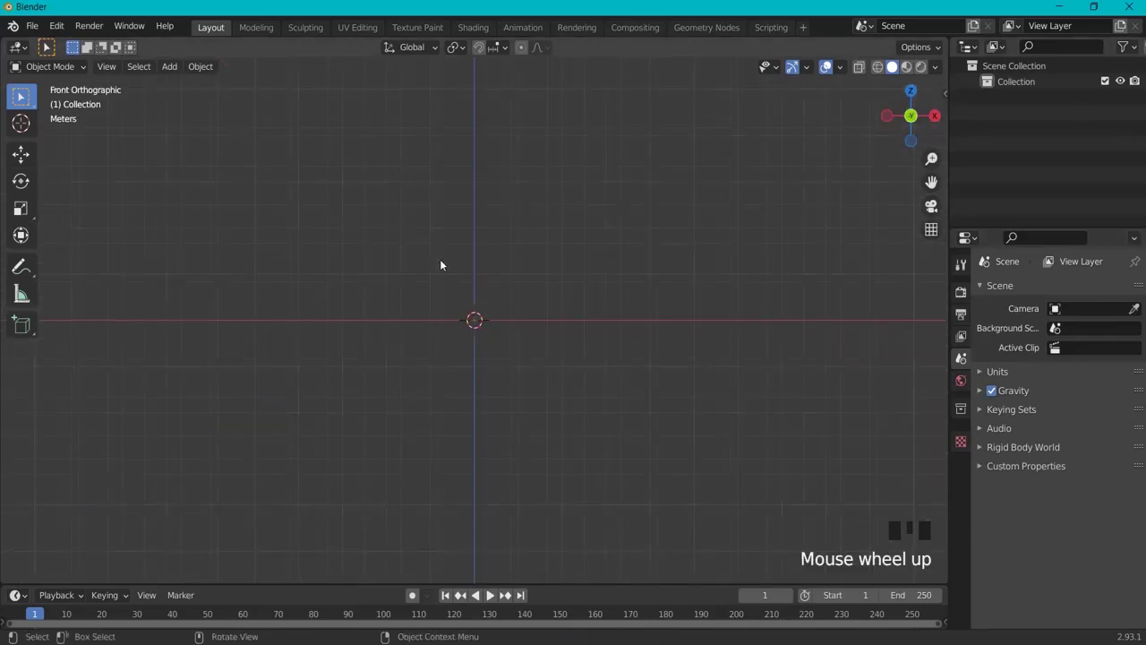
middle_click_drag(468, 209, 475, 338, "shift")
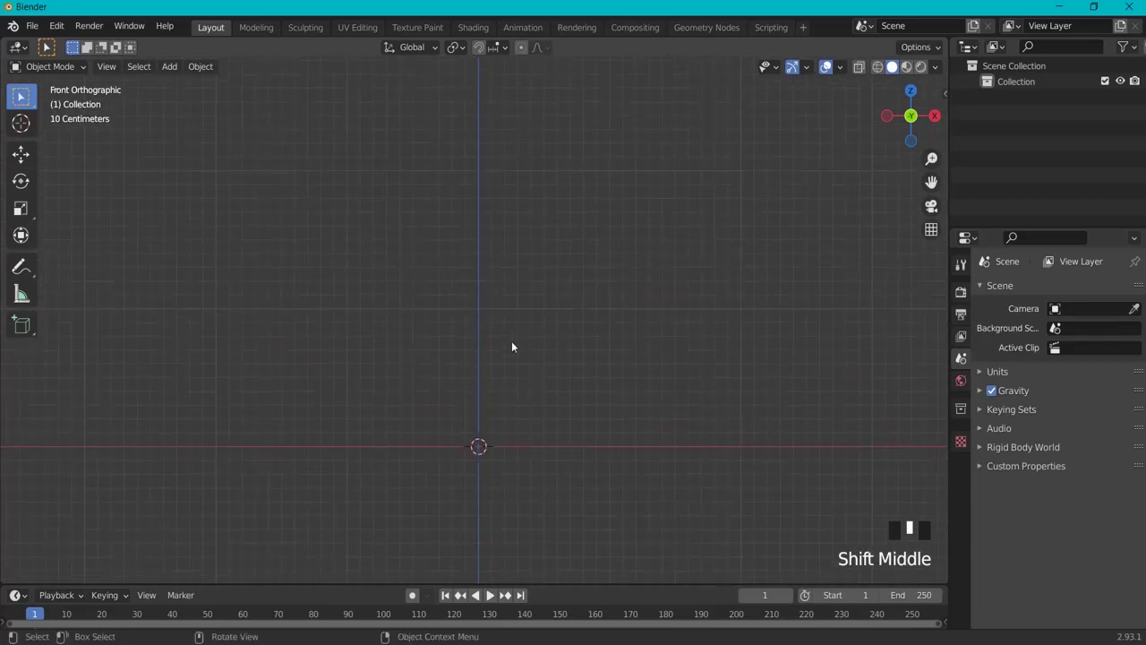
key("shift+a")
mouse_move(469, 339)
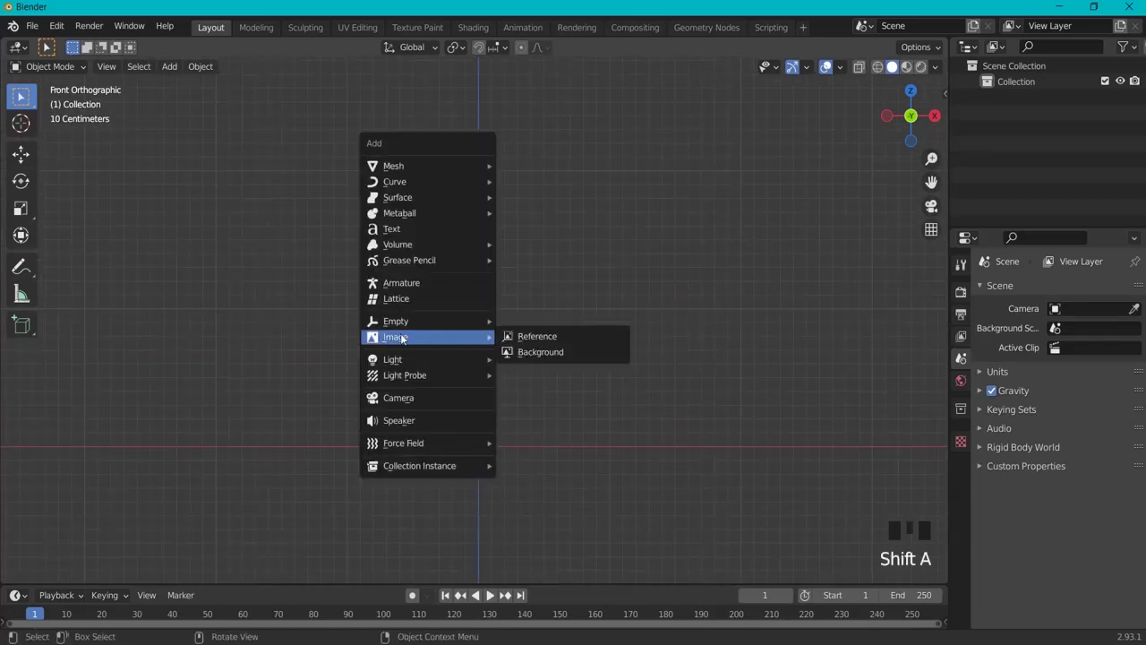
mouse_move(401, 324)
left_click(529, 334)
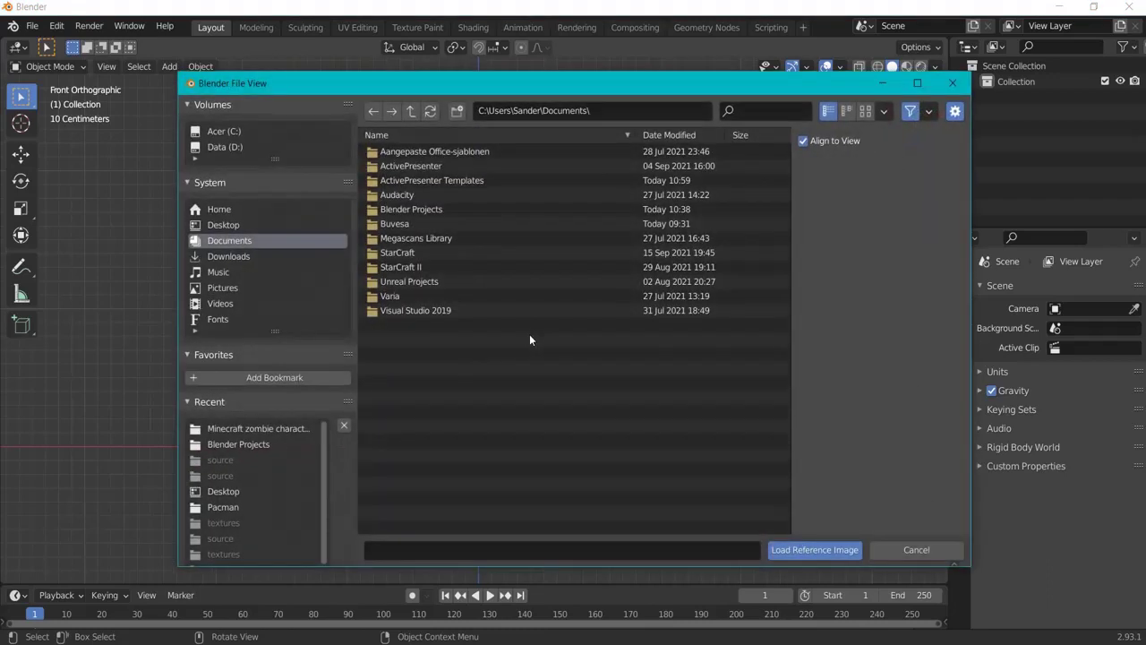
double_click(396, 209)
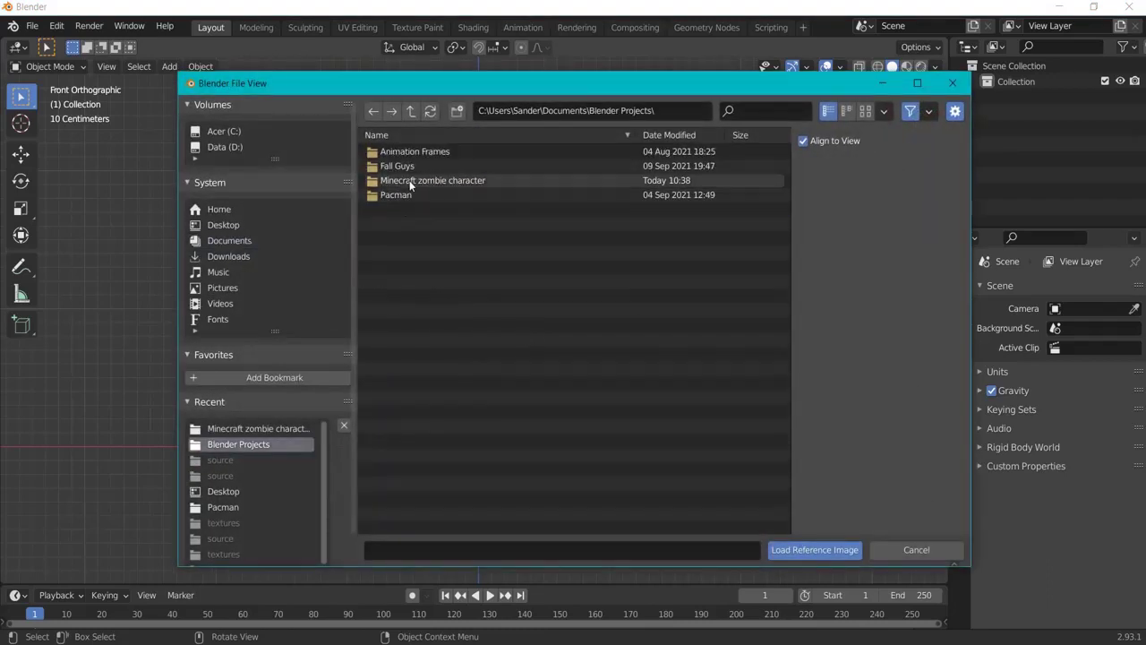
double_click(410, 179)
double_click(435, 151)
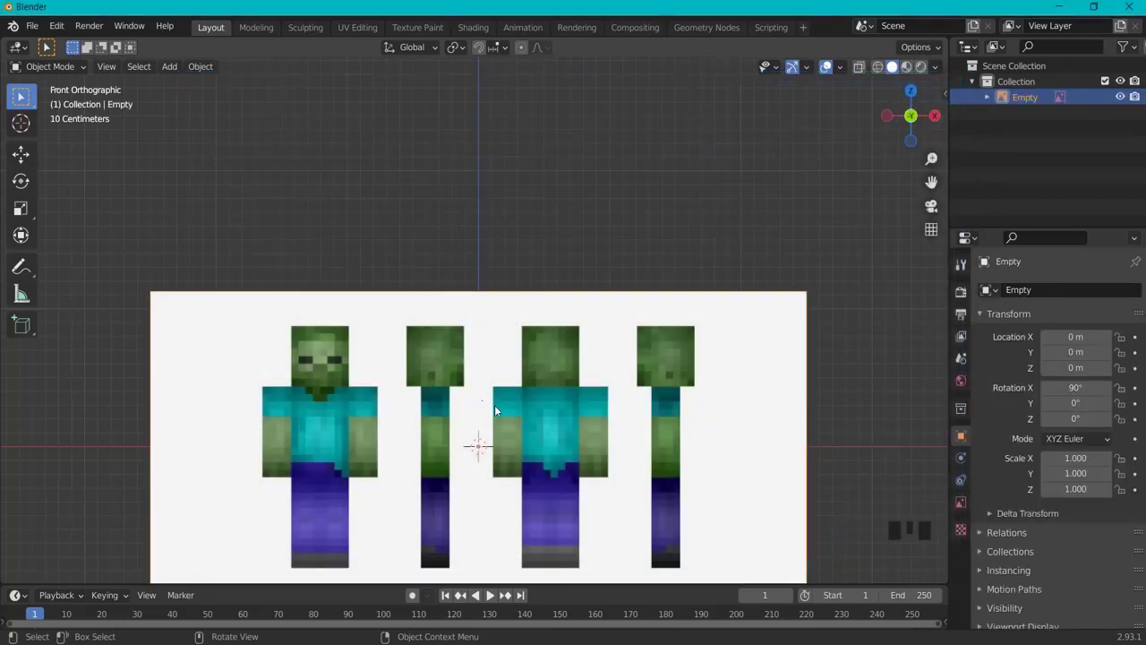
middle_click_drag(495, 410, 514, 313, "shift")
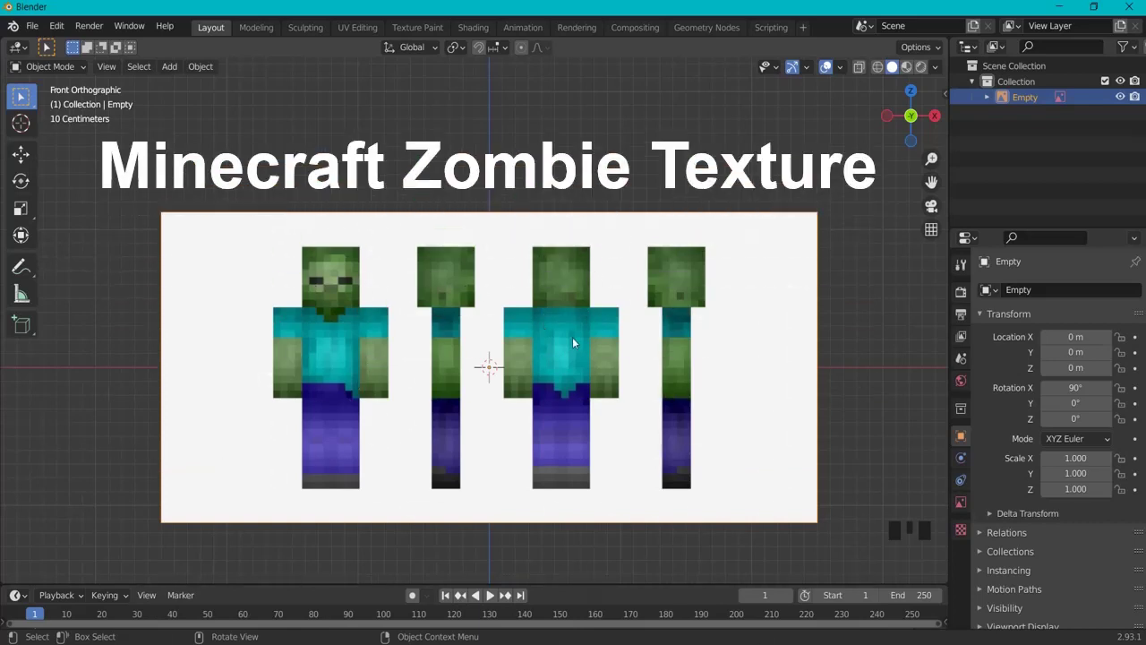
left_click(326, 282)
left_click(584, 285)
left_click(447, 299)
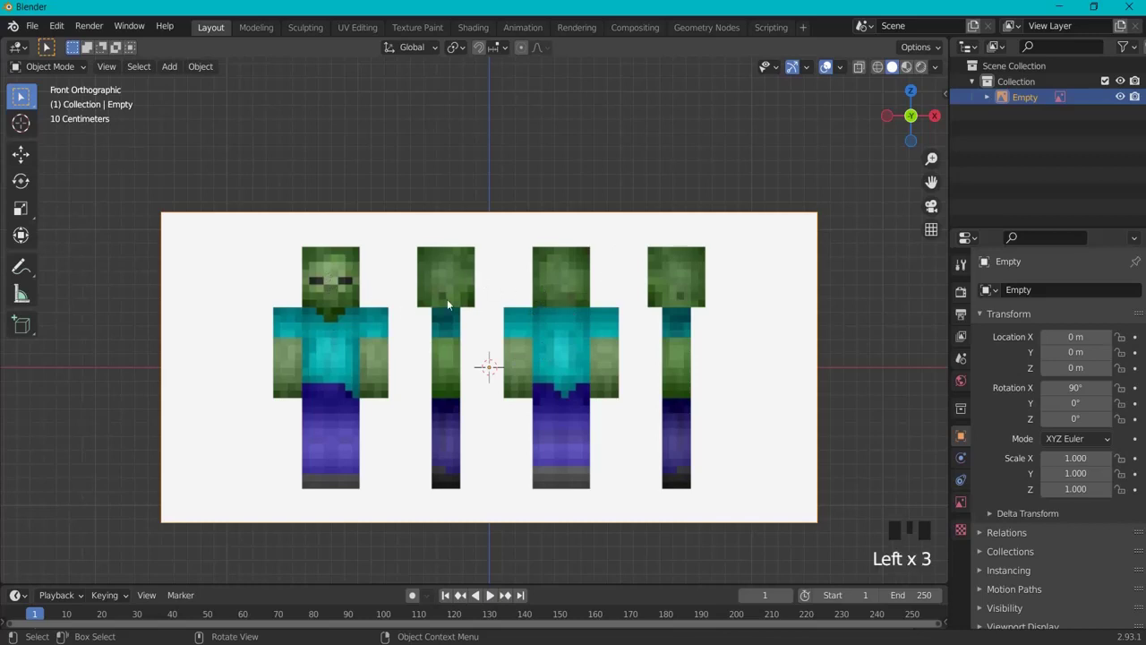
- Scale the reference image to about 0.784 and move it to about X 0.948 m, Z 0.711 m, putting the first figure's feet near the origin
middle_click_drag(511, 162, 532, 212, "shift")
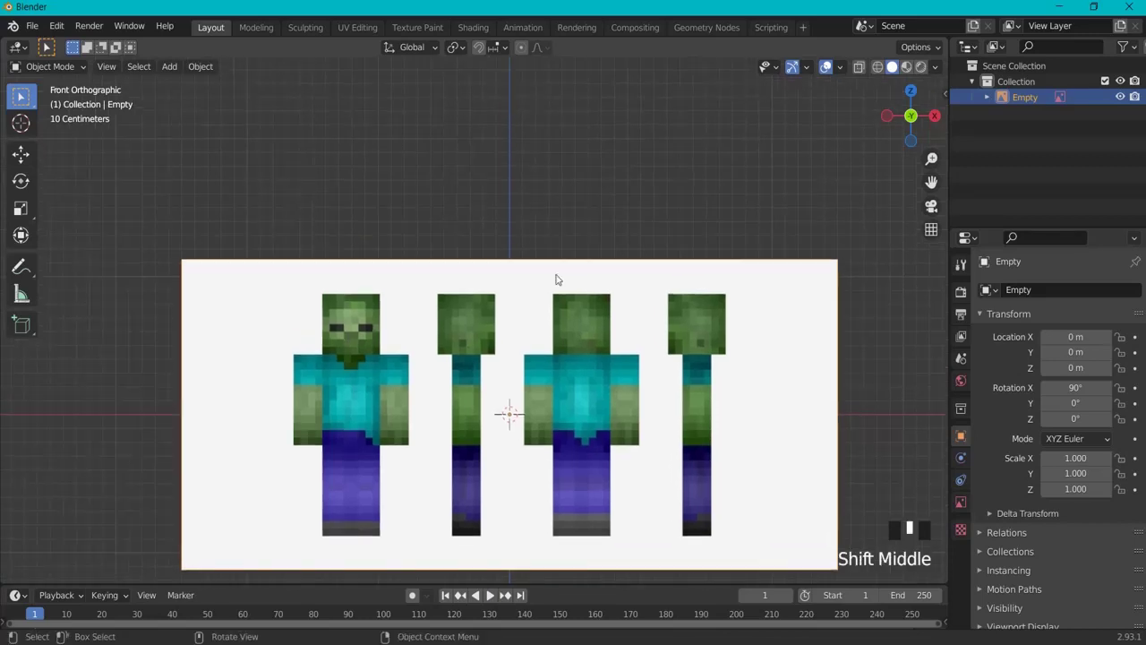
left_click(564, 305)
key("s")
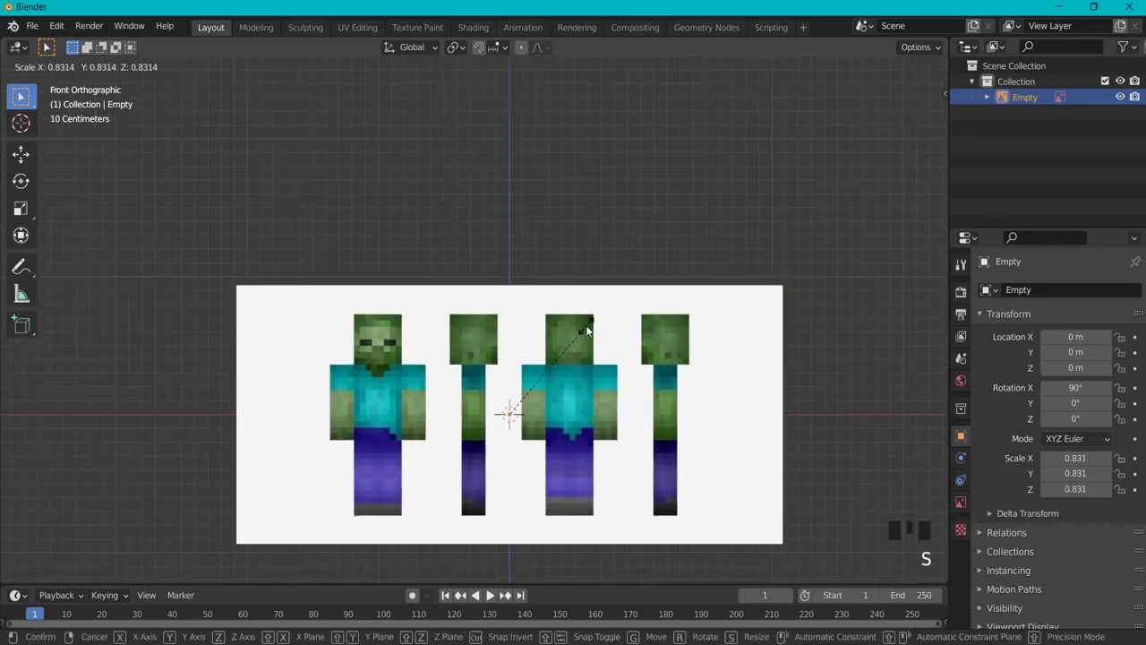
left_click(580, 334)
key("g")
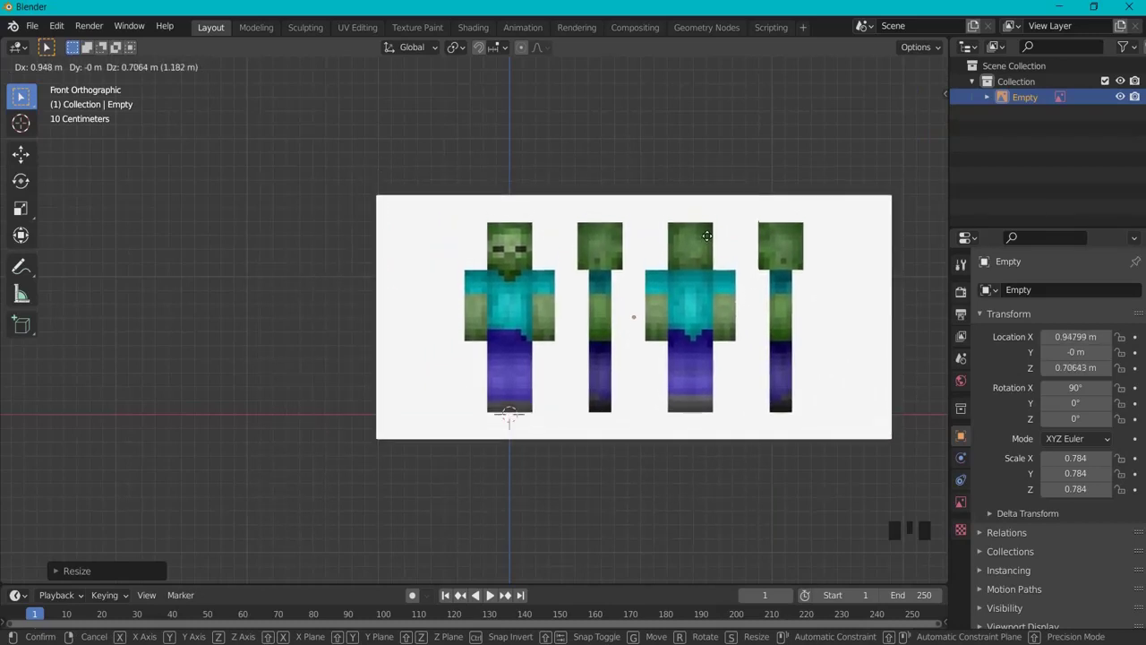
left_click(707, 240)
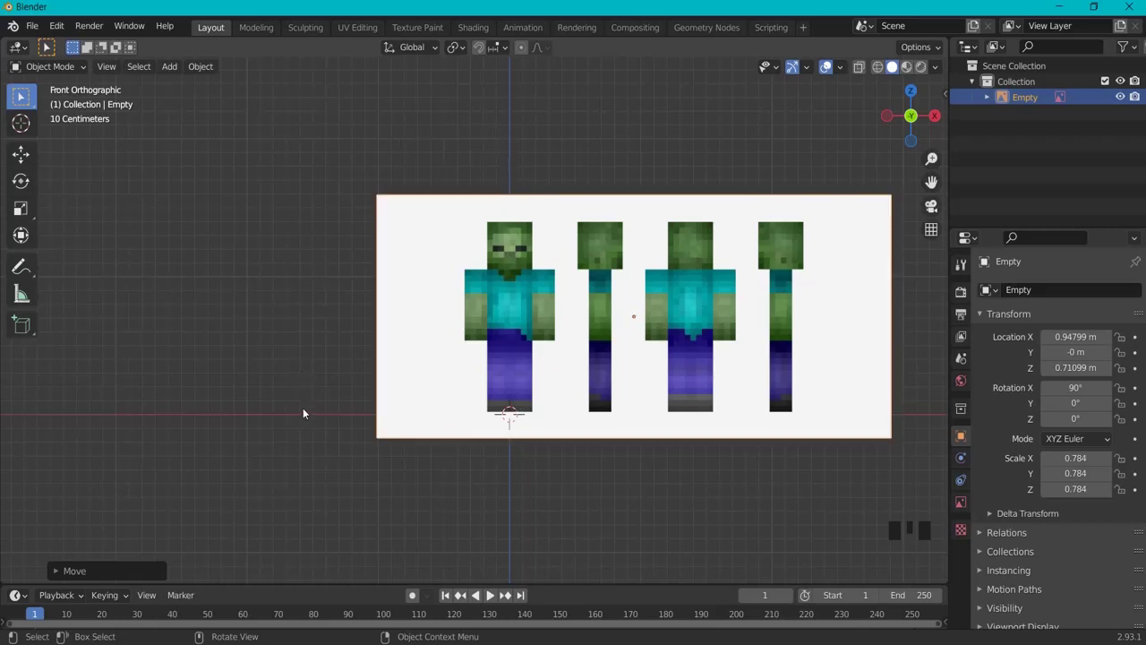
- Rescale the reference image to about 0.952 and move it to about X 1.16 m, Z 0.87 m, keeping the first figure centred above the origin
left_click(524, 204)
key("s")
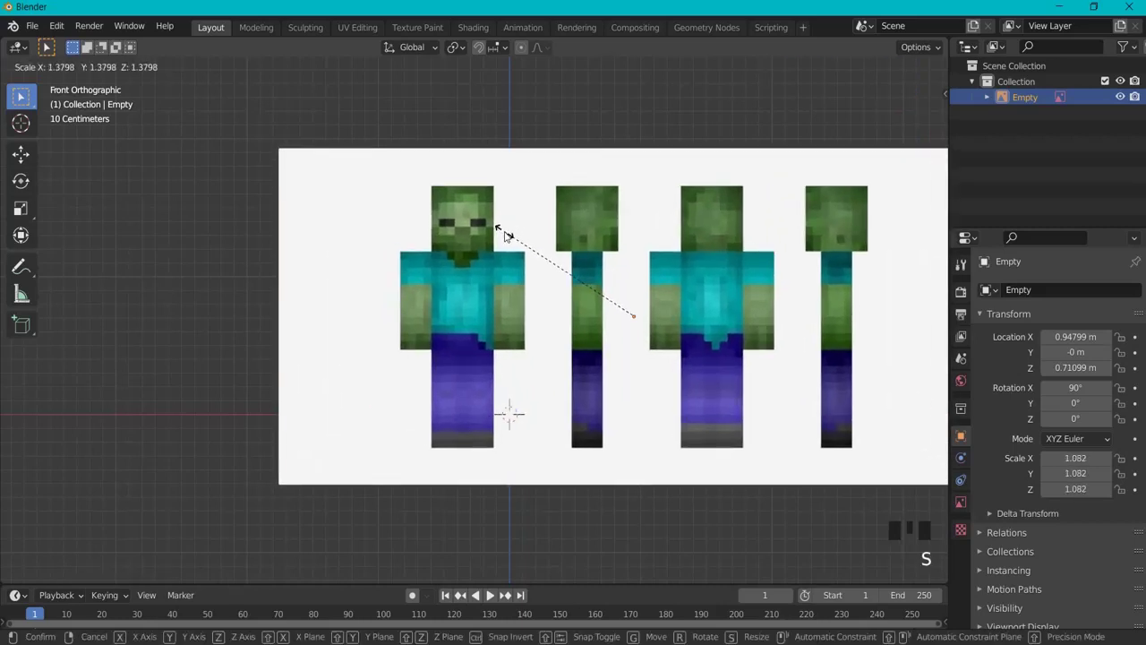
left_click(506, 231)
key("g")
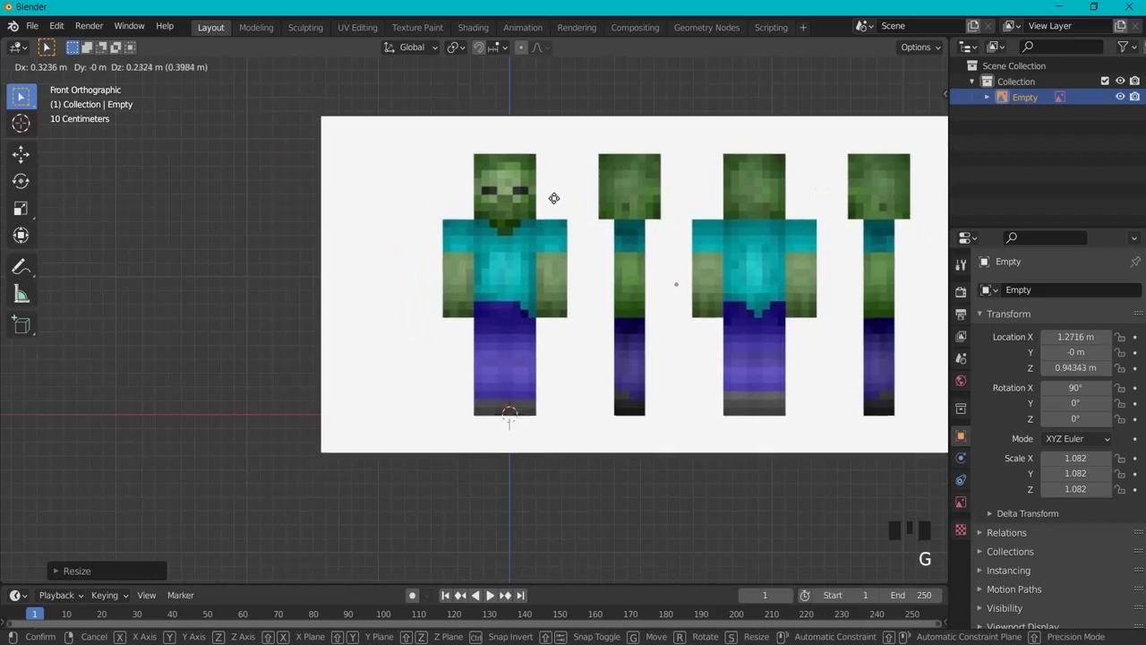
left_click(553, 200)
key("s")
left_click(563, 221)
key("g")
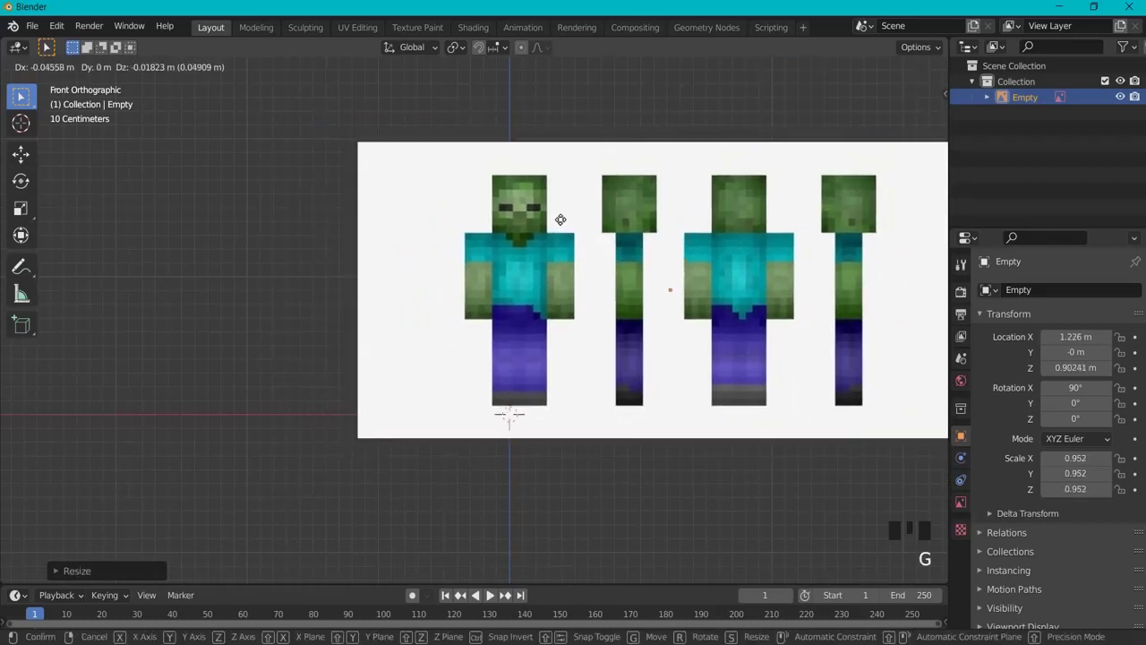
left_click(552, 224)
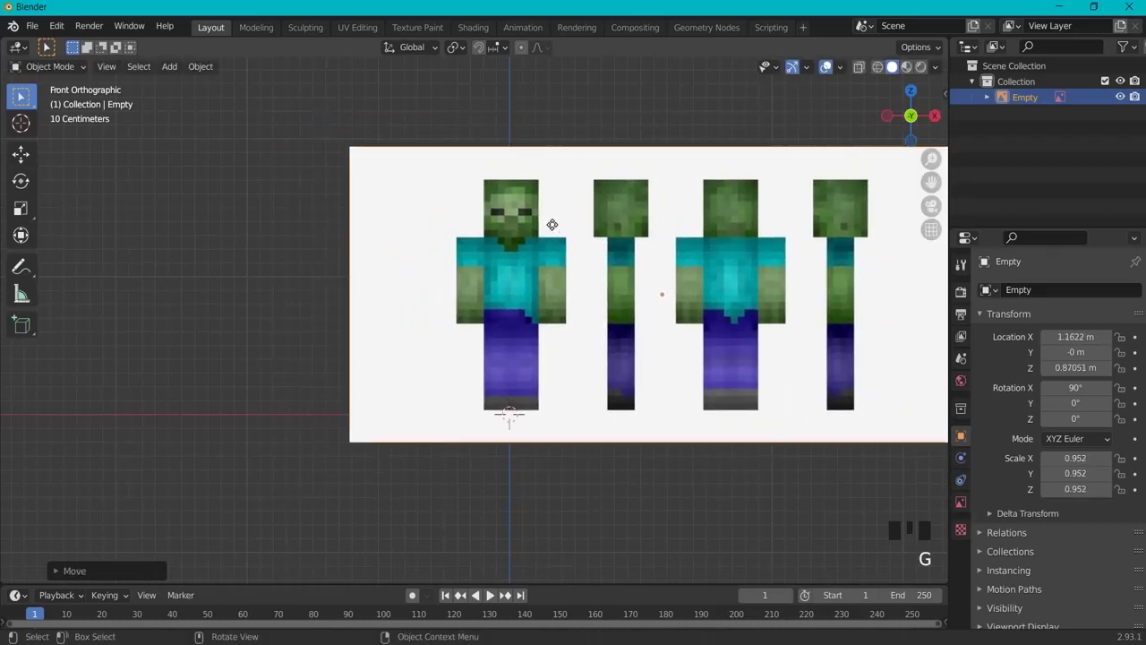
- Measure the front-facing zombie's height from the feet to the top of the head
left_click(22, 293)
left_click_drag(510, 413, 511, 184)
left_click(23, 98)
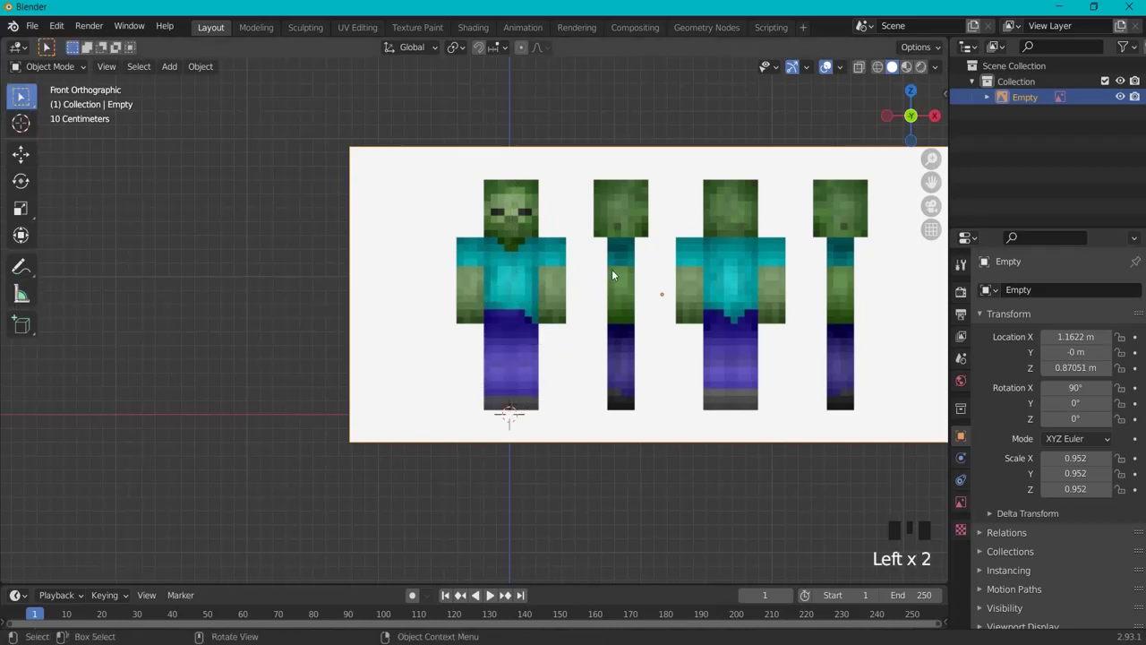
- Duplicate the reference image and leave the copy in the same place as the original
middle_click_drag(742, 348, 600, 349, "shift")
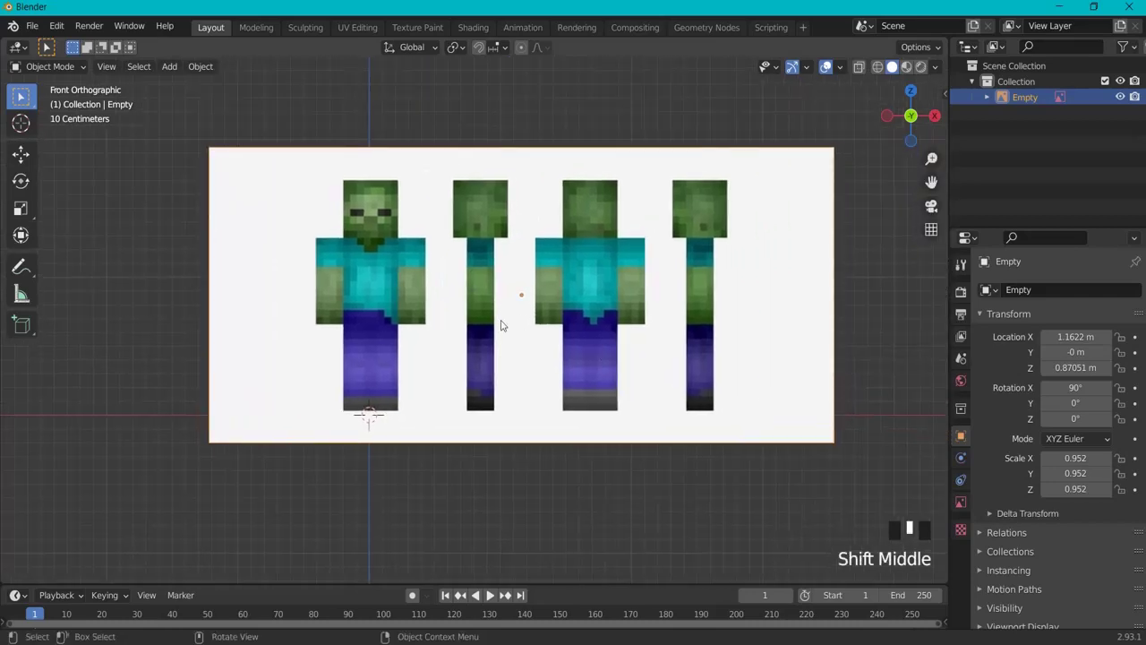
middle_click_drag(205, 461, 554, 344)
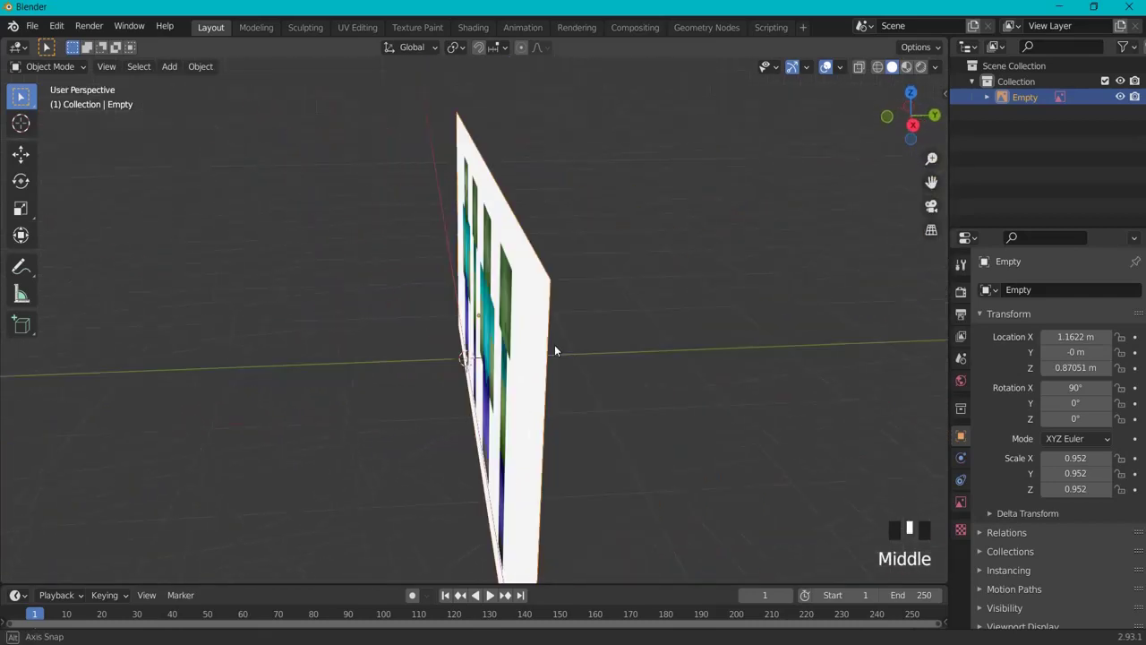
middle_click_drag(420, 280, 597, 306)
scroll(598, 305, "down", 2)
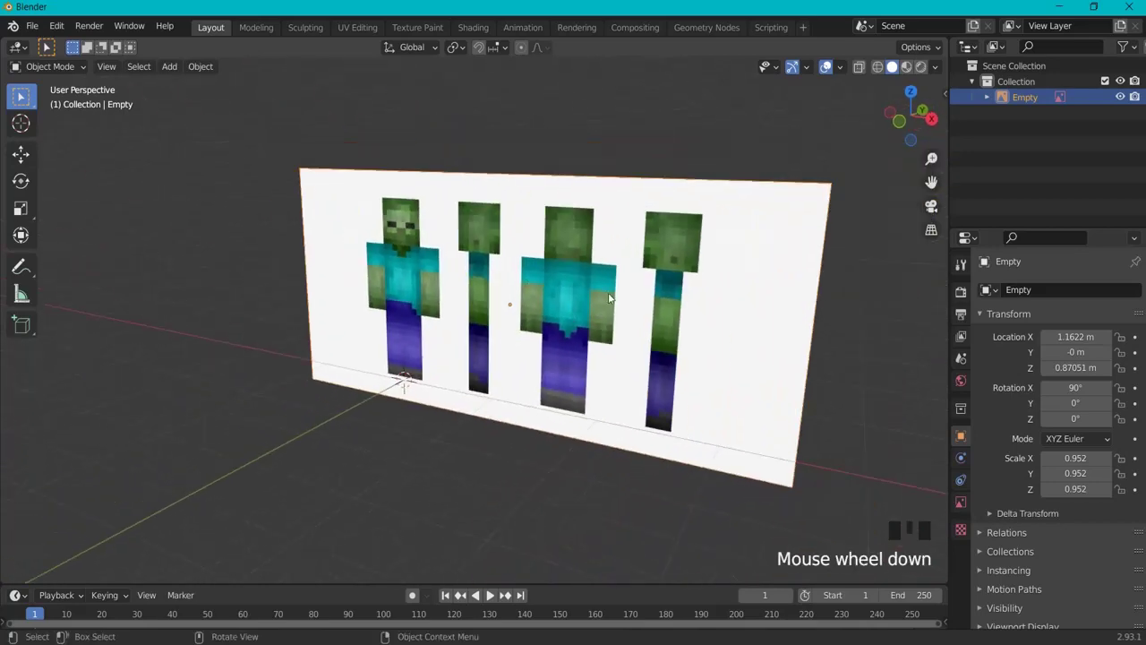
key("shift+d")
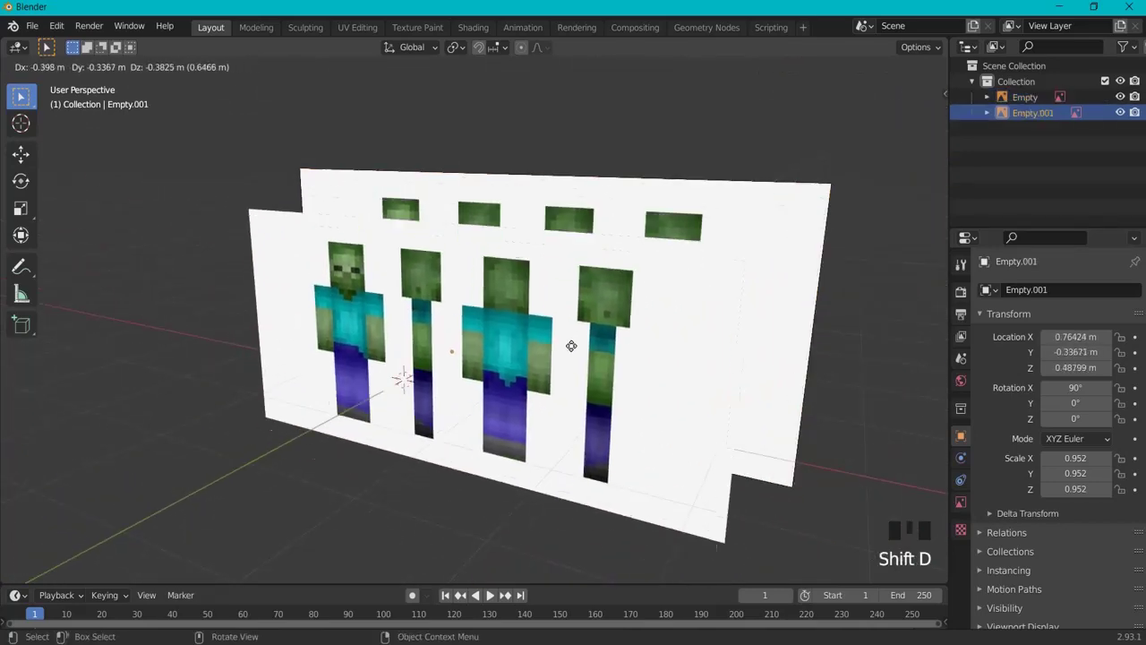
right_click(593, 334)
- Rotate the duplicated reference image about the Z axis and set its Z rotation to exactly 90°
middle_click_drag(879, 296, 657, 361)
key("r")
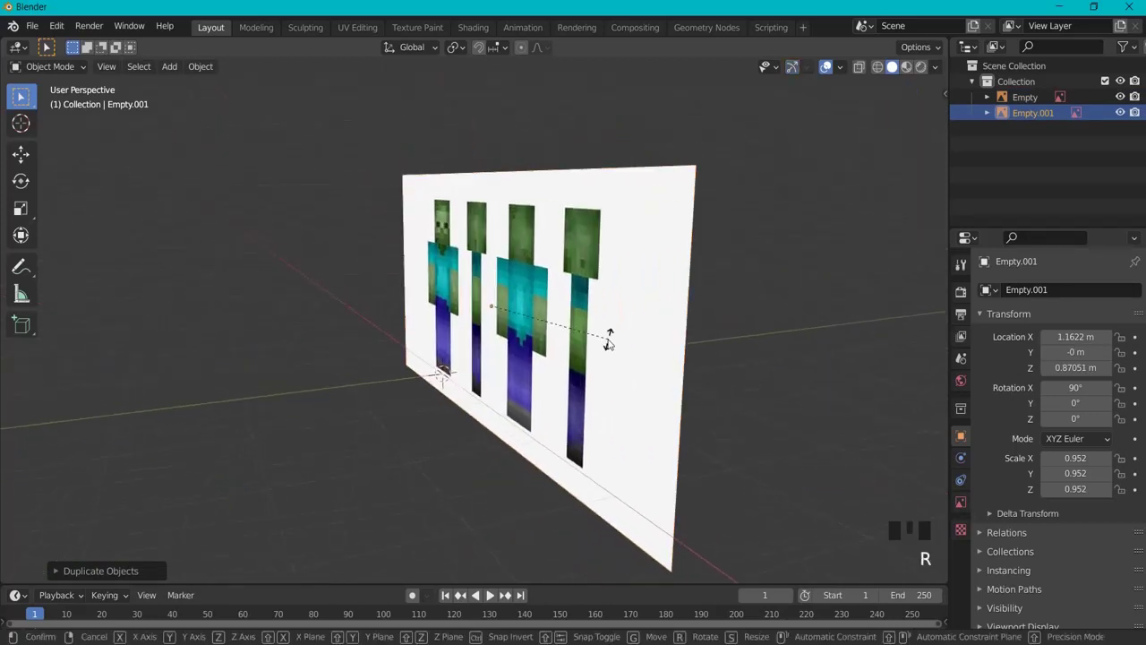
key("z")
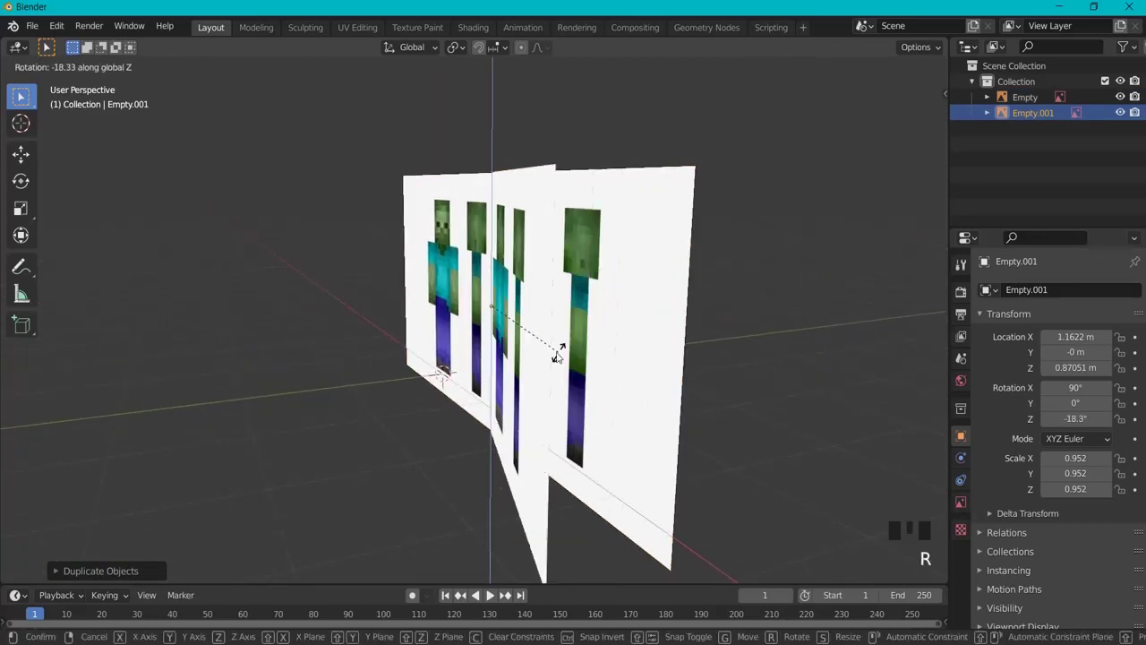
left_click(477, 356)
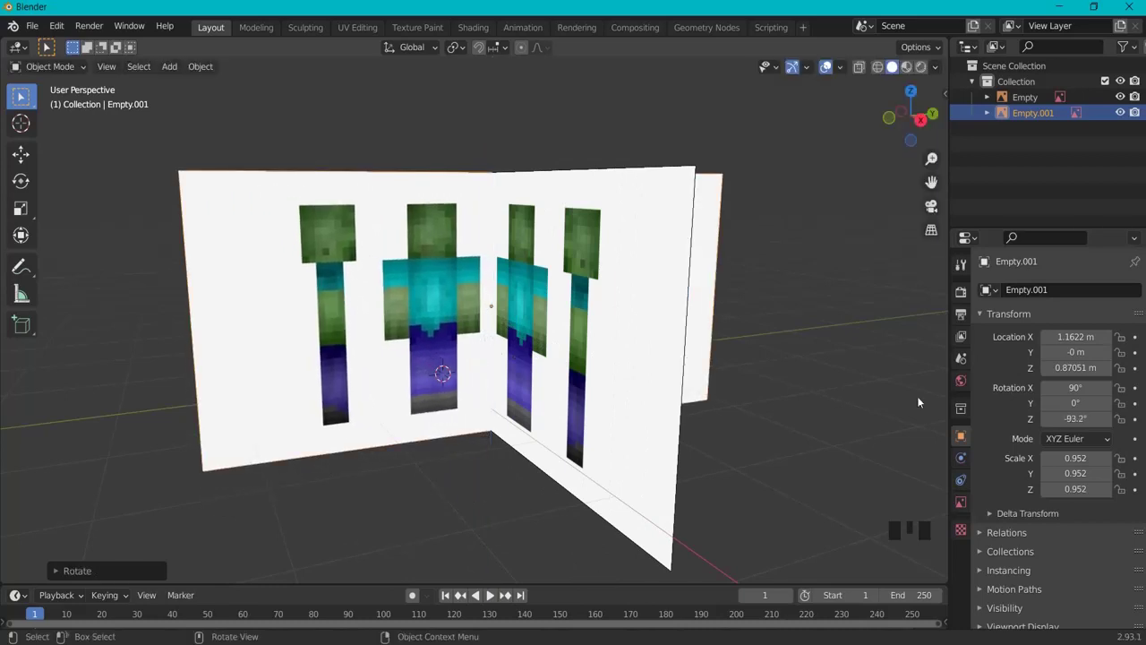
double_click(1068, 418)
type("90")
key("Return")
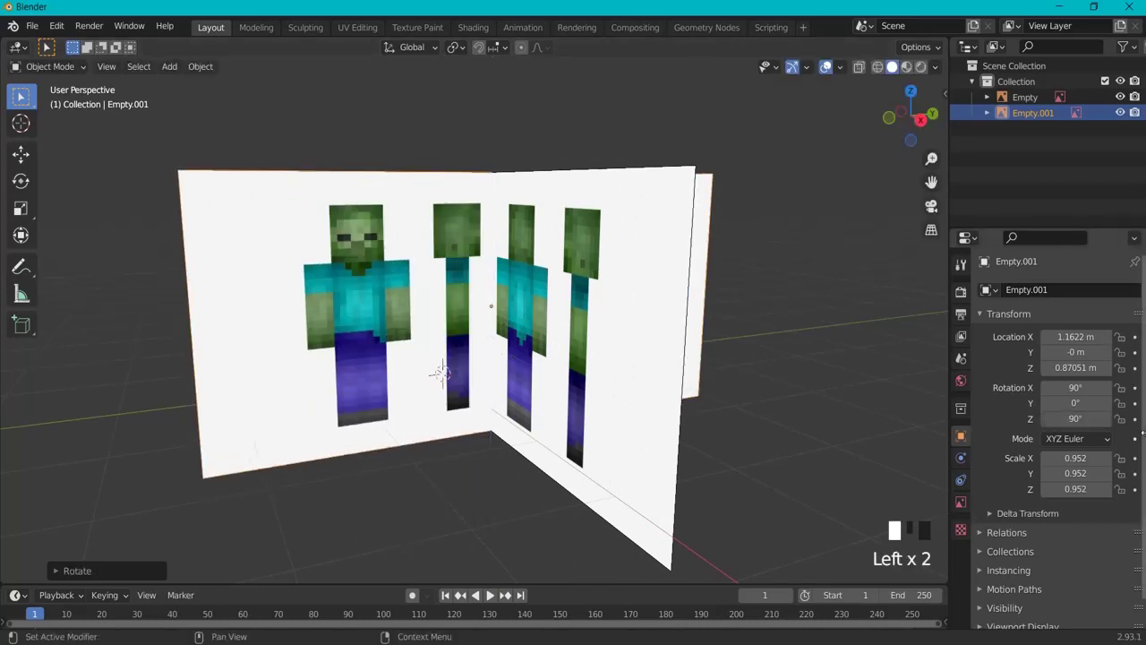
- Move the rotated reference image along the X axis to about -1.5 m, clear of the front image
middle_click_drag(511, 376, 553, 380)
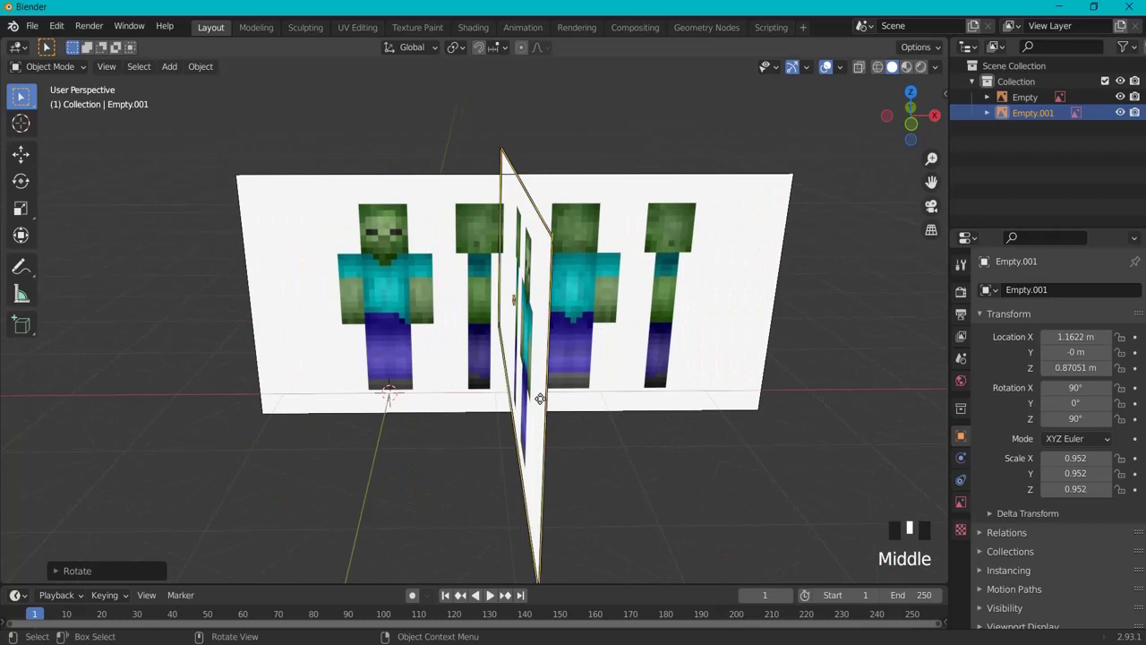
key("g")
key("y")
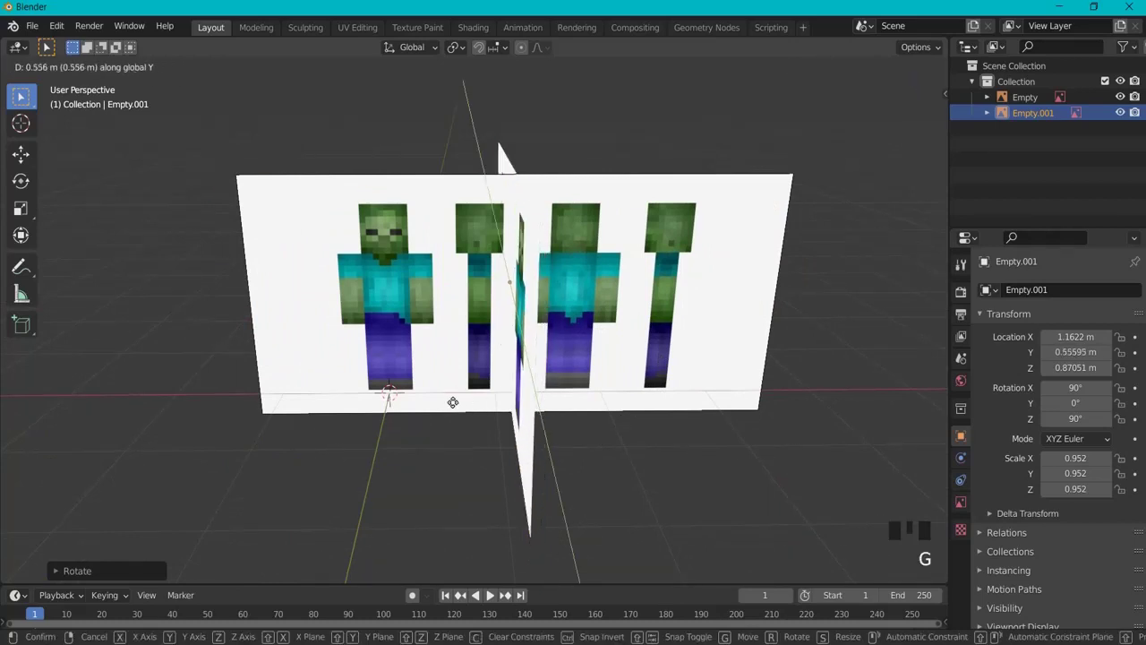
key("x")
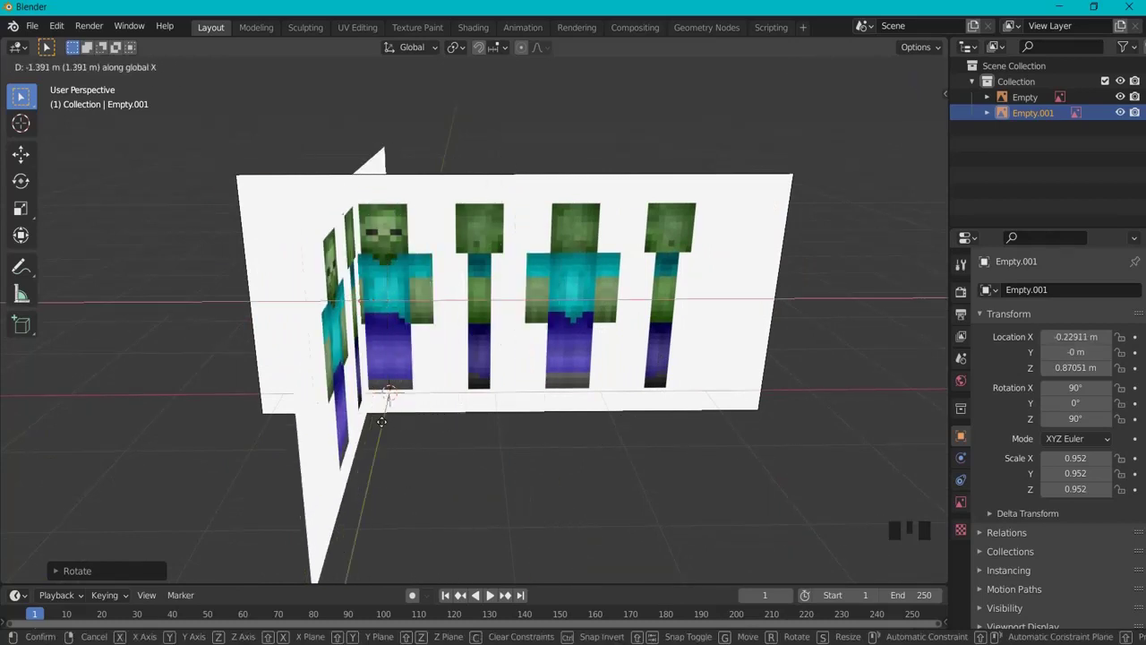
left_click(244, 418)
- Move the side reference image along the Y axis to about 0.31 m, centring its side-facing zombie on the vertical axis
key("KP_1")
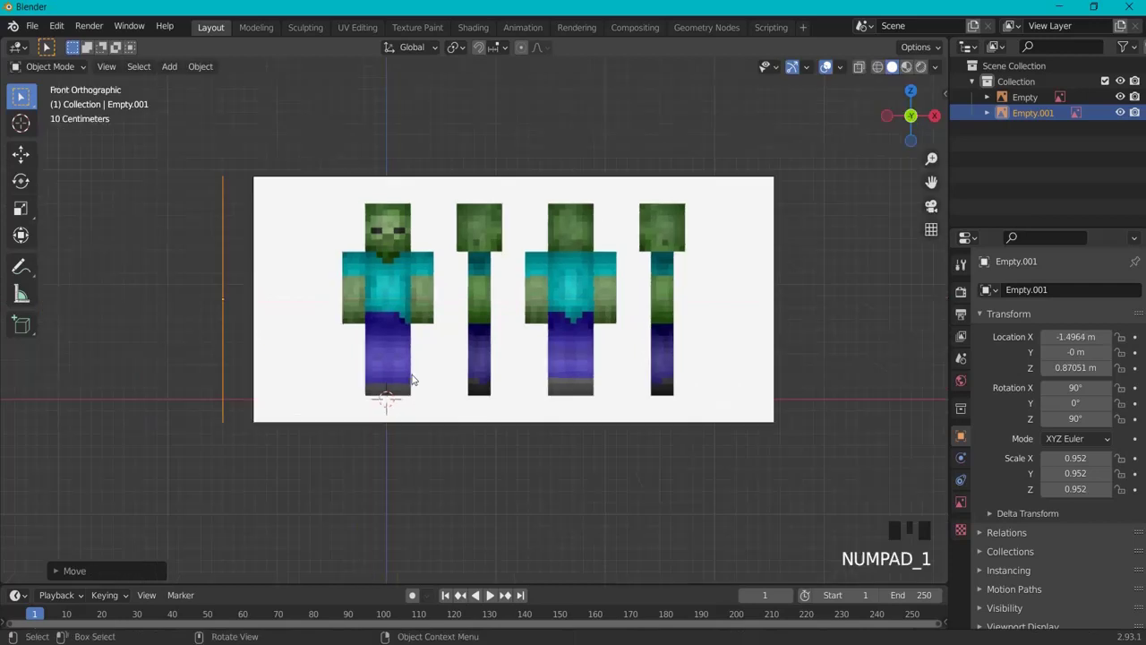
scroll(421, 348, "up", 2)
middle_click_drag(348, 438, 413, 424, "shift")
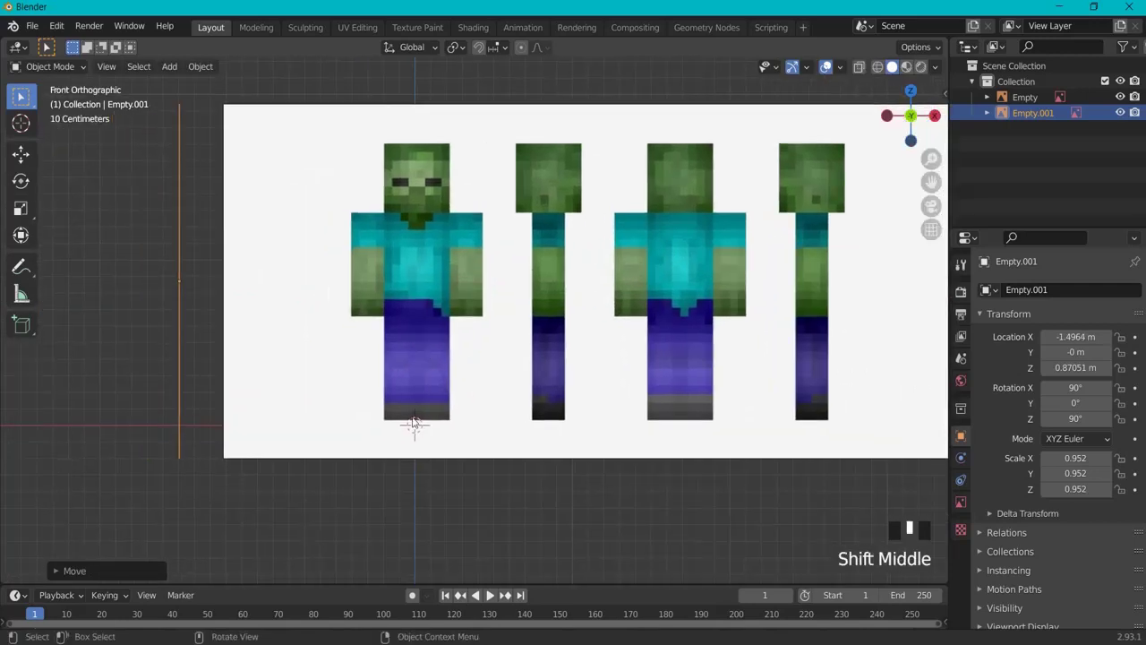
key("KP_3")
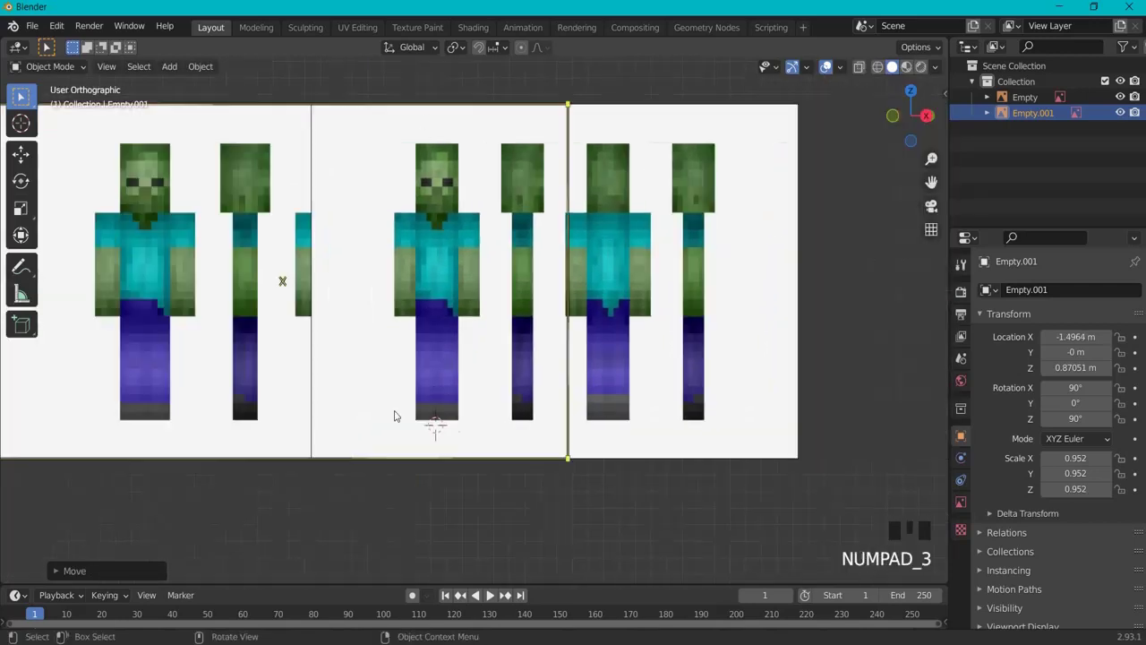
left_click(390, 252)
key("g")
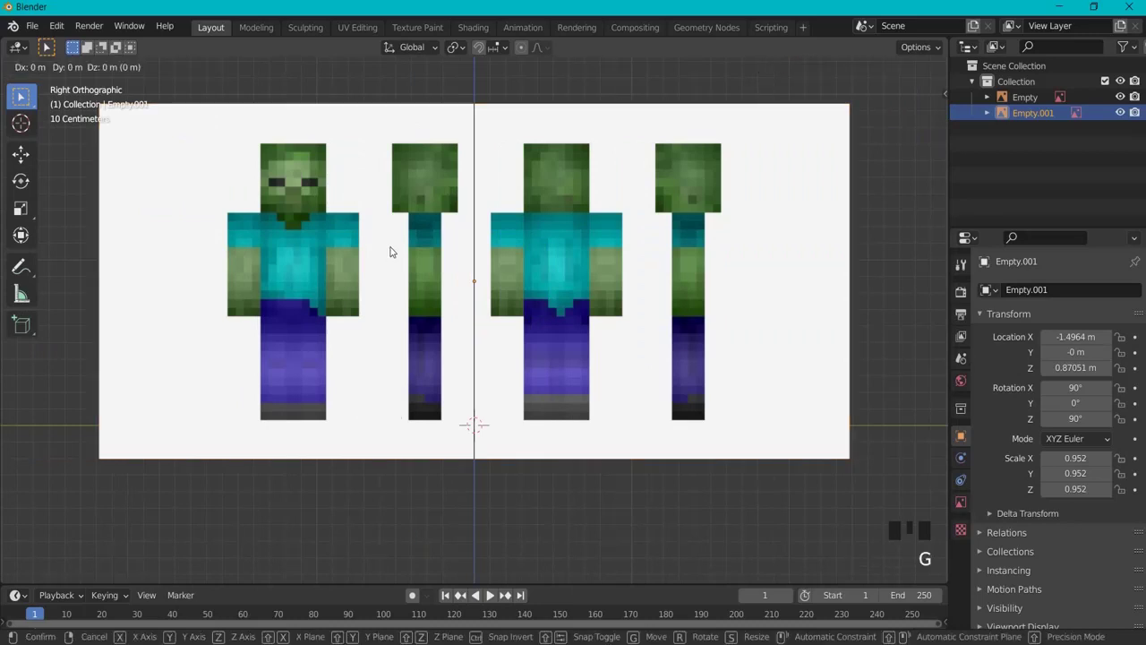
key("y")
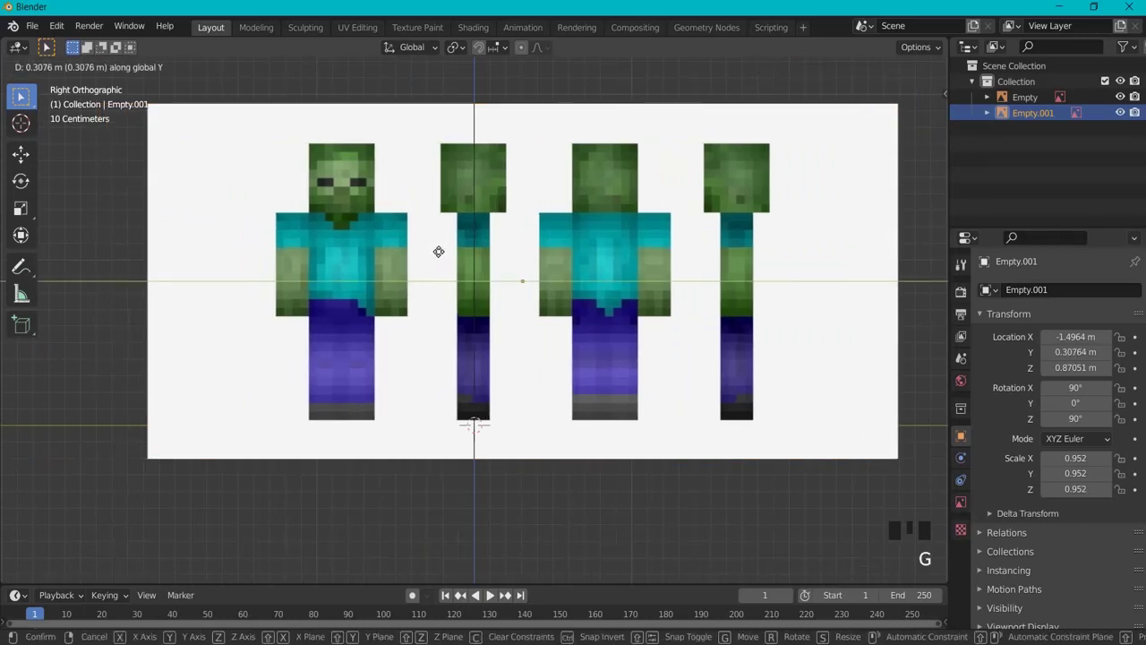
left_click(439, 251)
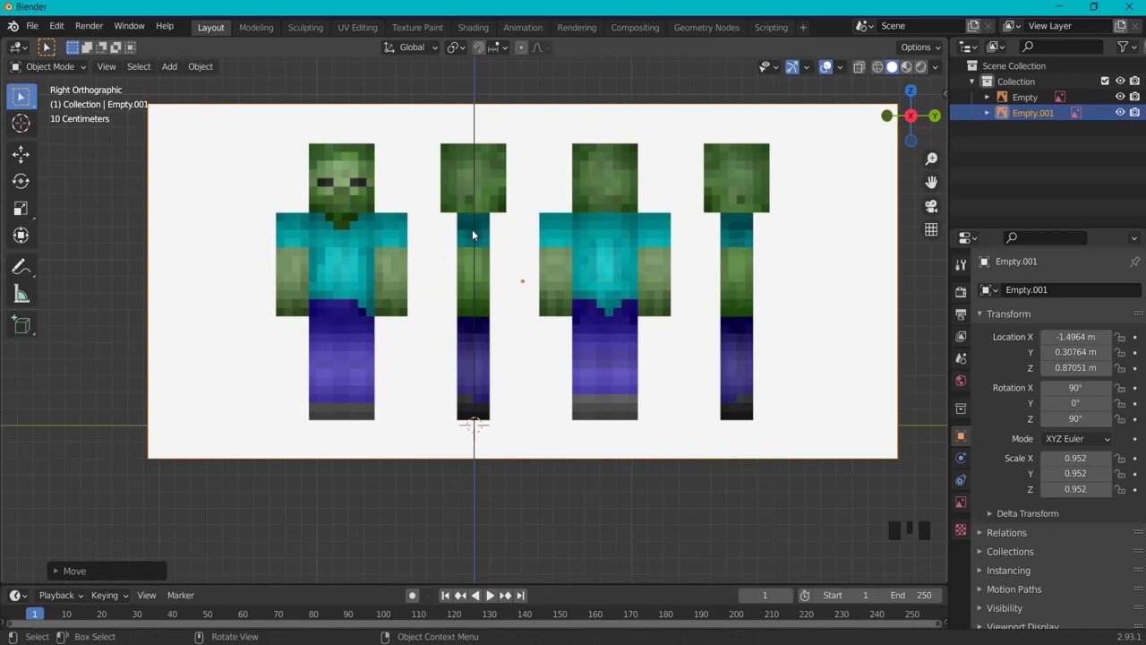
- Add a cube in the front view and scale it uniformly to about 0.218, roughly the width of the zombie's head
key("KP_1")
scroll(376, 312, "up", 2)
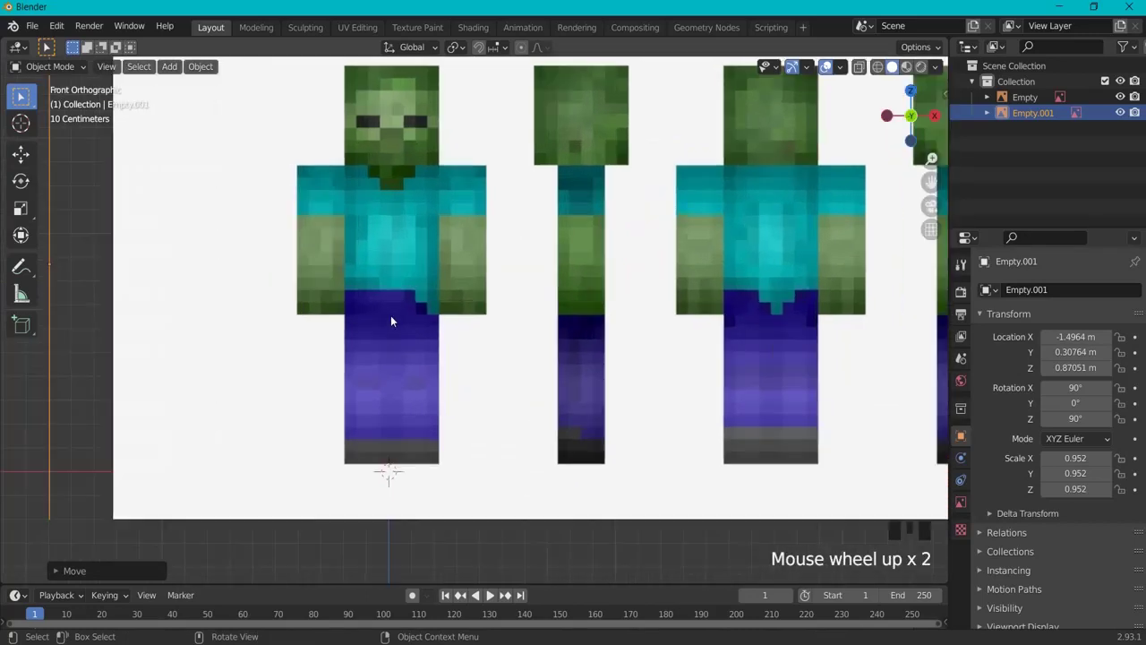
middle_click_drag(390, 321, 554, 385, "shift")
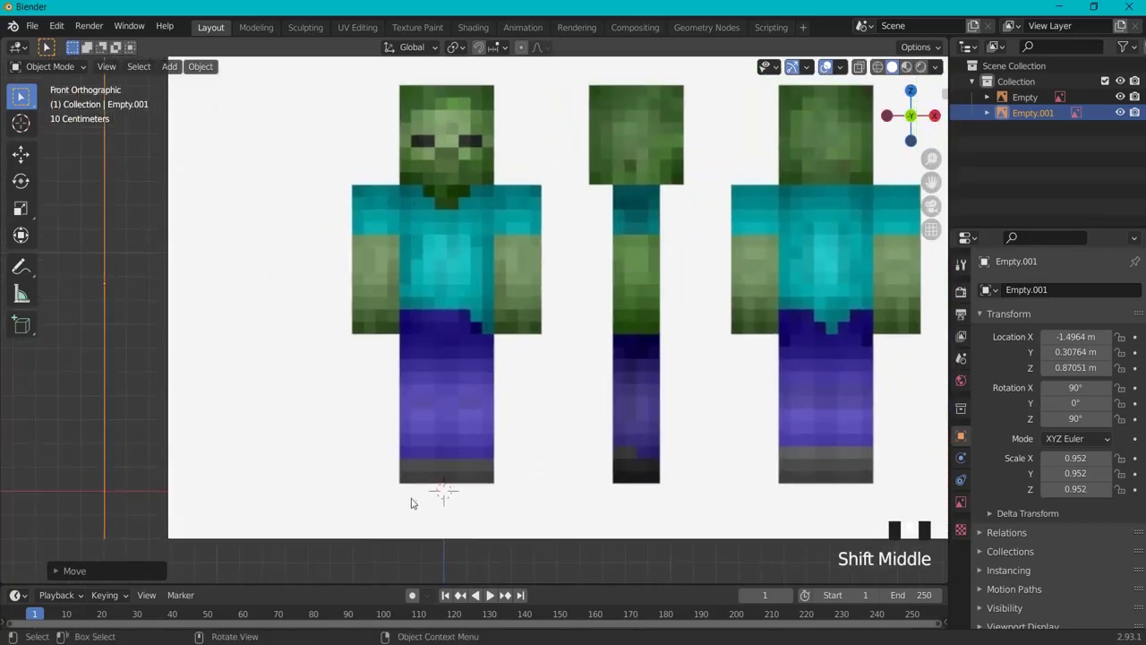
key("shift+a")
mouse_move(425, 321)
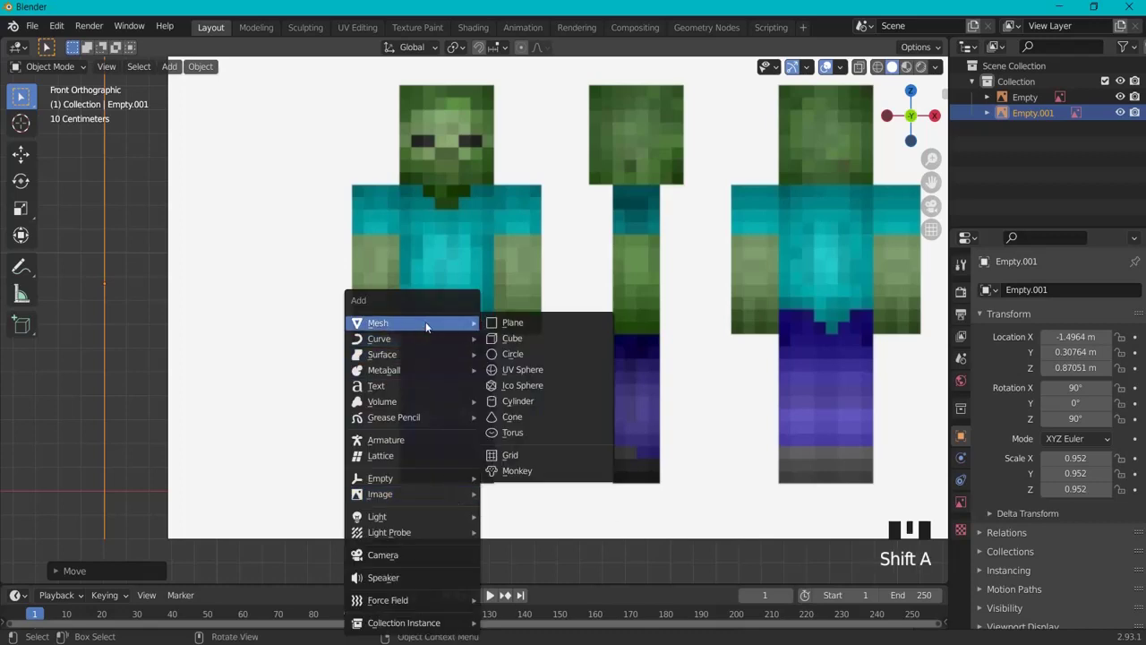
left_click(518, 338)
key("s")
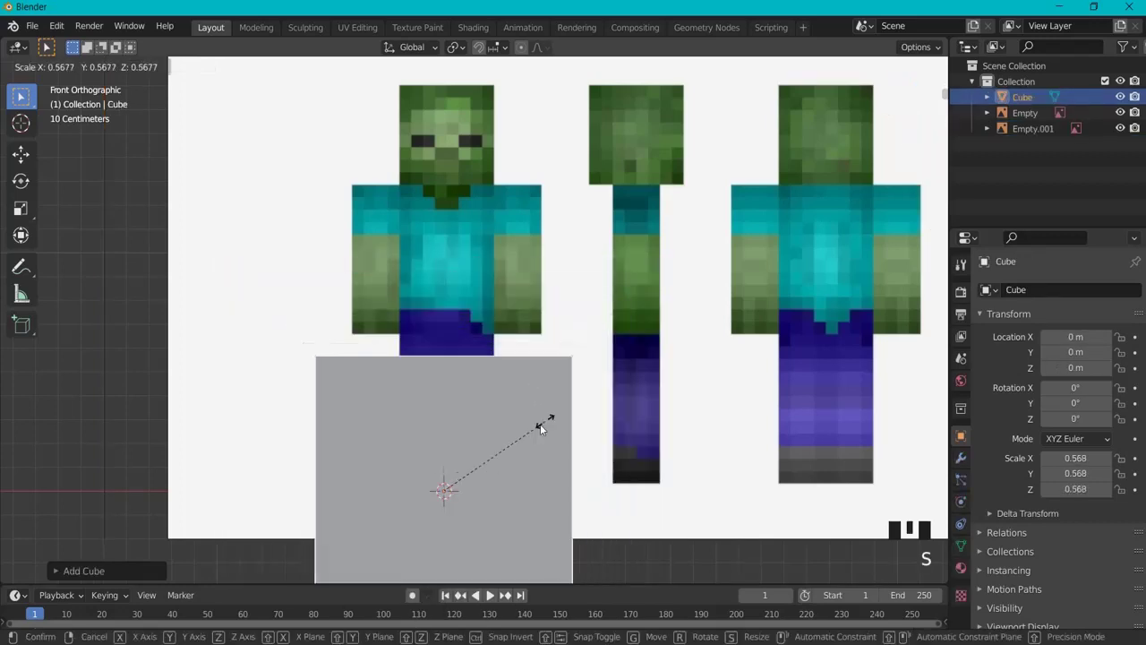
left_click(488, 468)
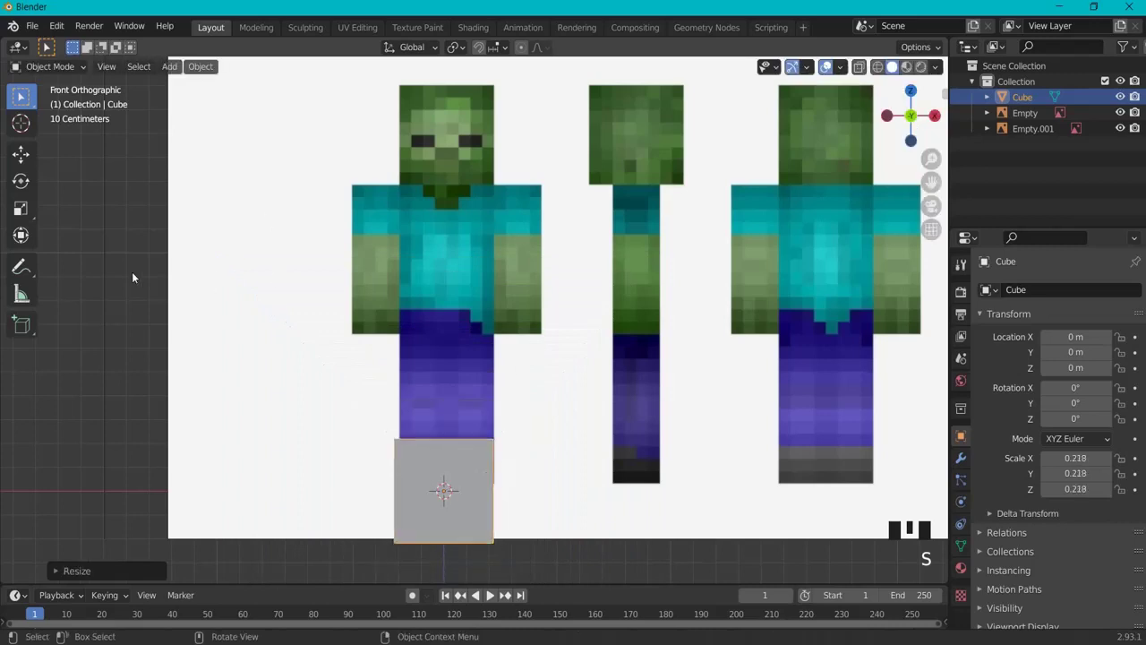
- Raise the cube about 1.49 m over the front-facing zombie's head and shrink it to about 0.211 to fit
key("g")
key("z")
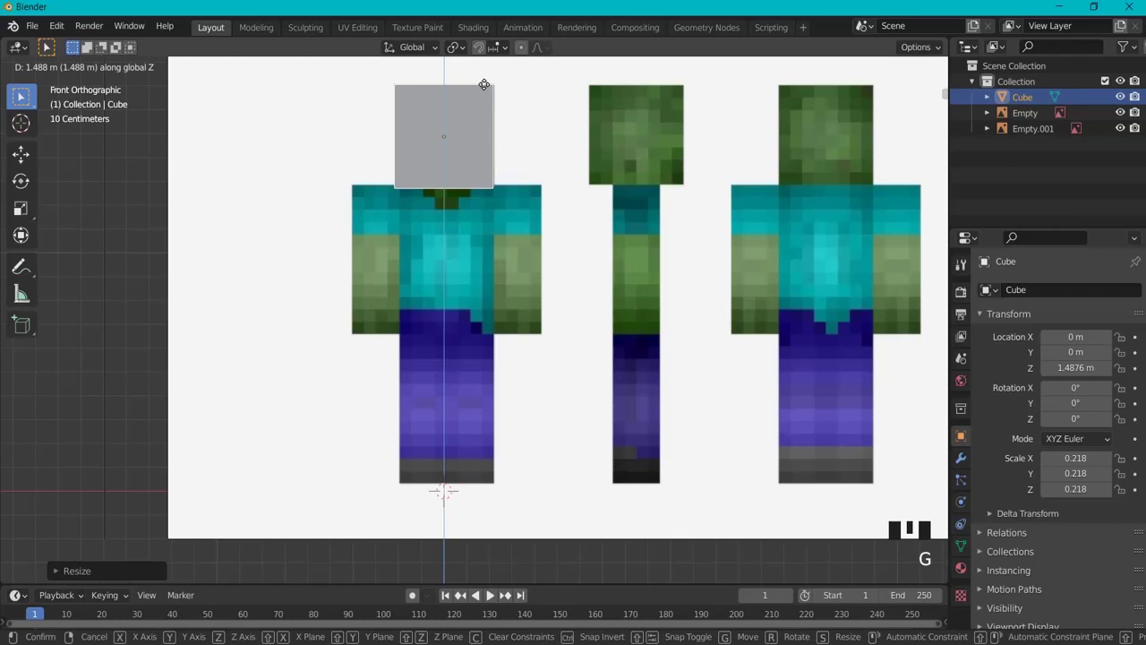
left_click(483, 84)
key("s")
left_click(485, 85)
key("g")
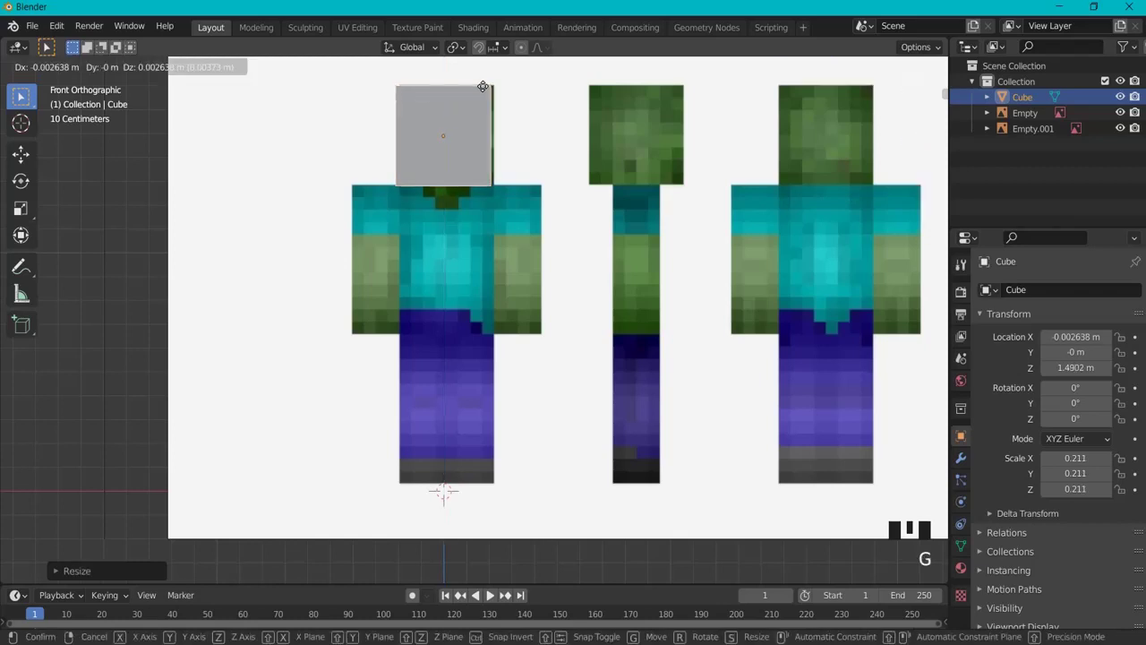
left_click(479, 85)
- Shift the front reference image along the X axis to about 1.154 m so its head lines up with the cube
left_click(603, 286)
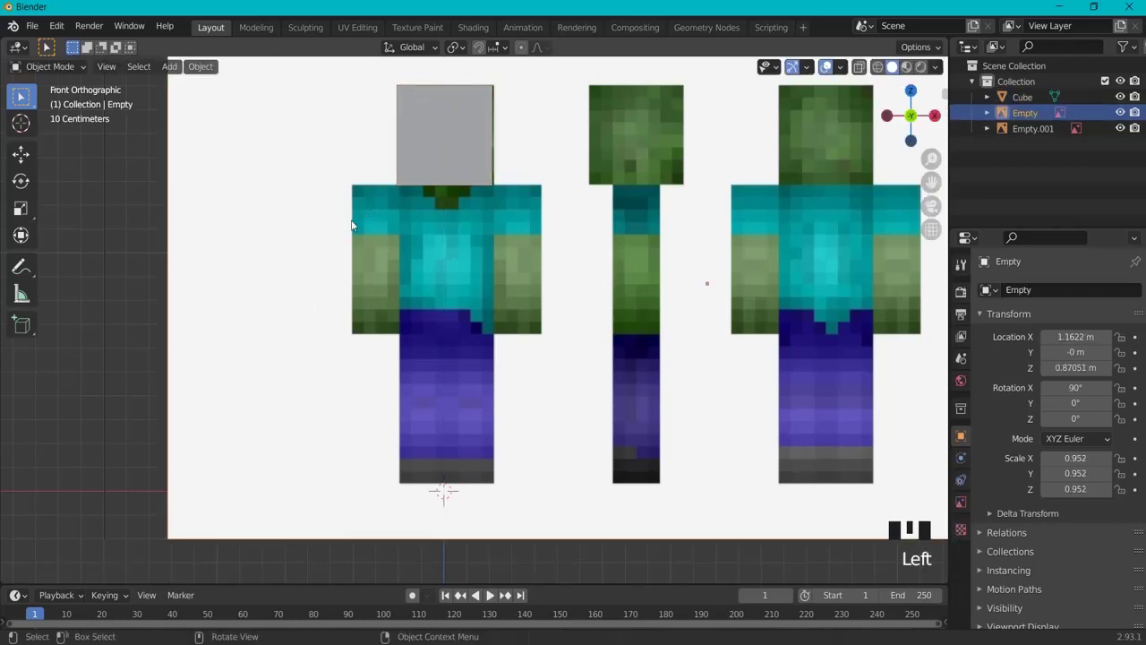
key("g")
key("x")
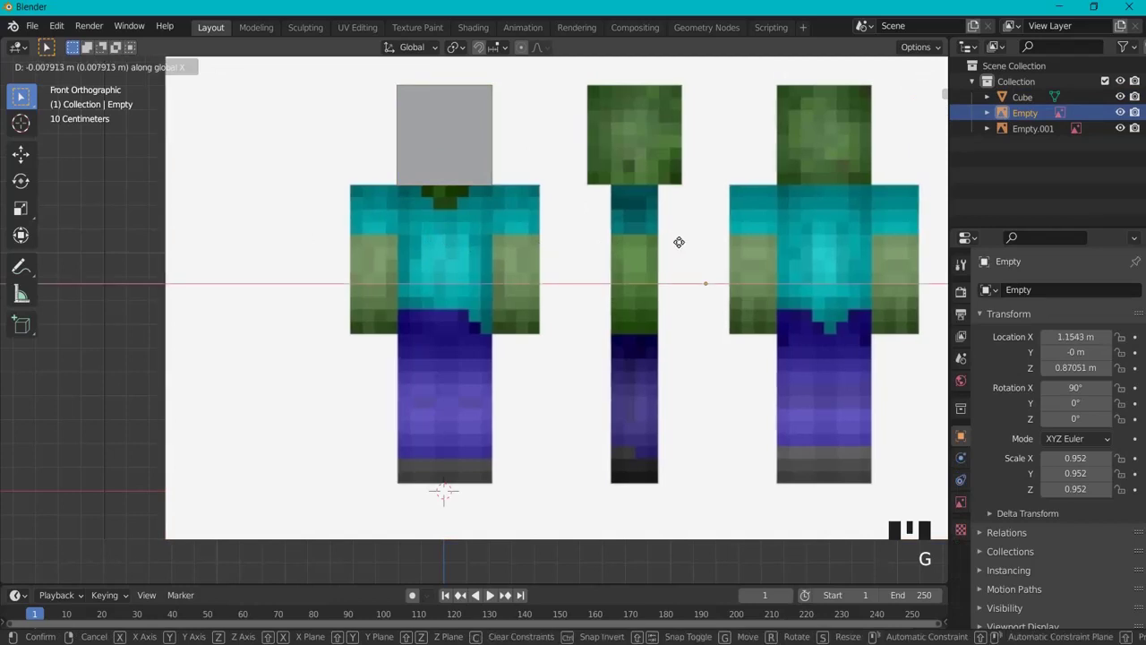
left_click(679, 244)
- Add a second cube for the torso and scale it uniformly to about 0.21, matching the body's width
middle_click_drag(463, 275, 493, 279, "shift")
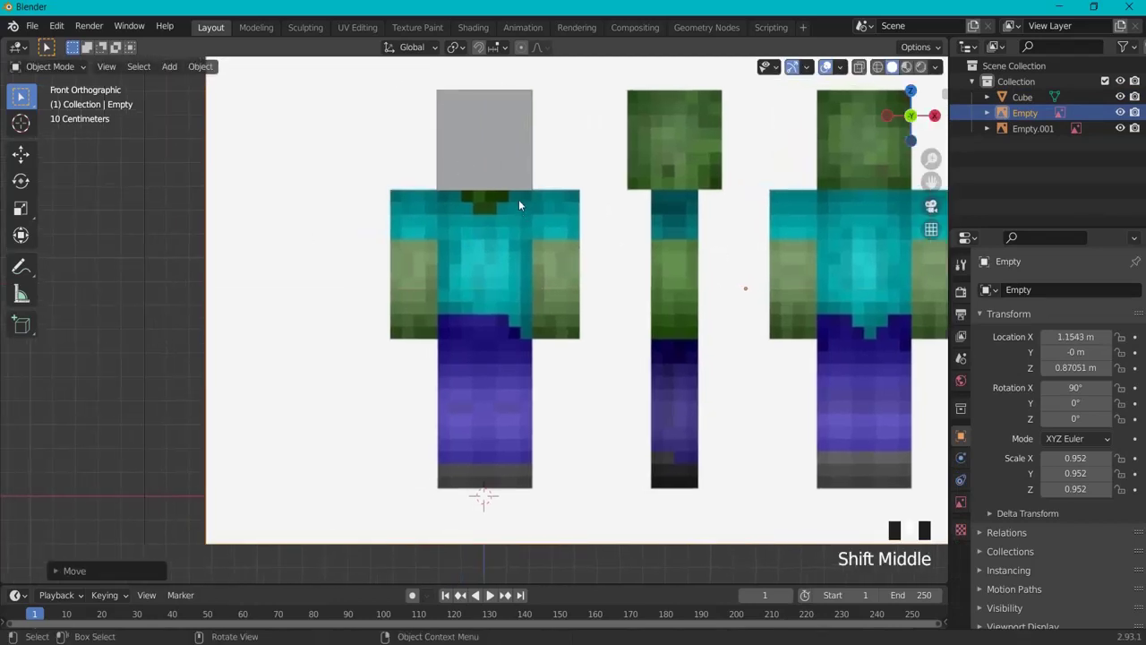
key("shift+a")
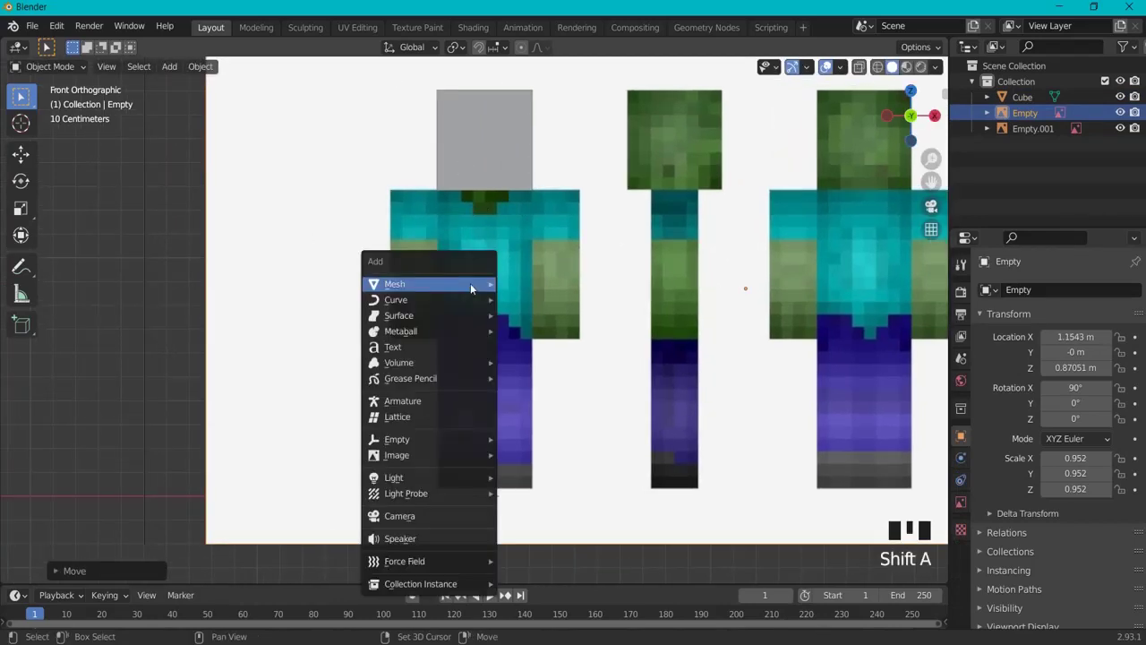
mouse_move(465, 285)
left_click(530, 299)
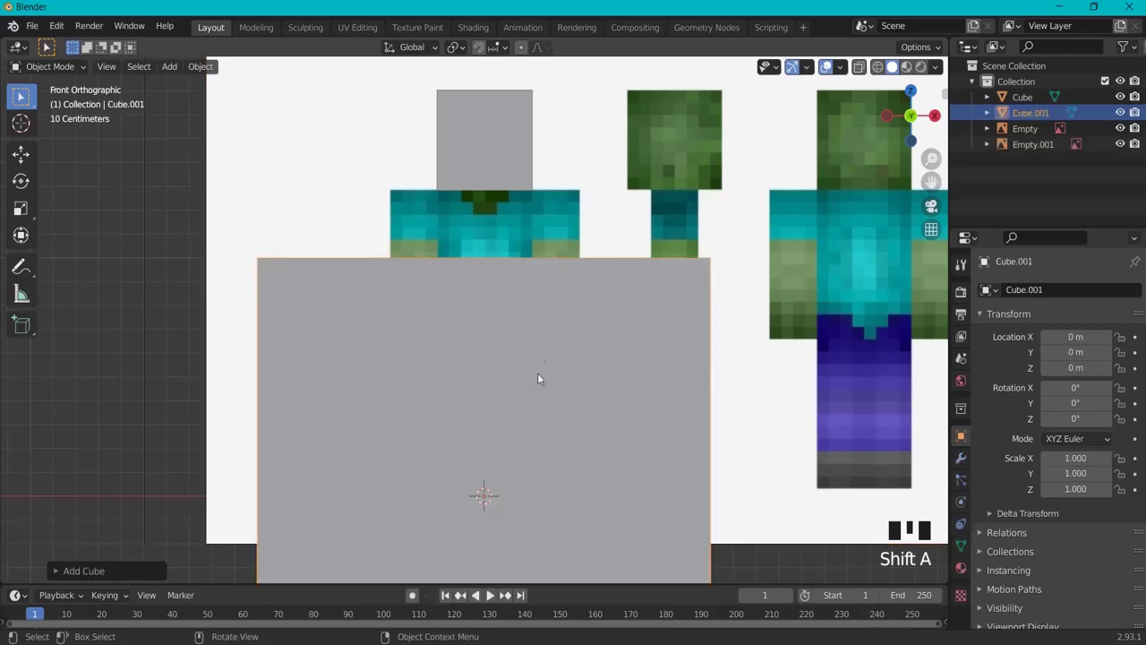
key("s")
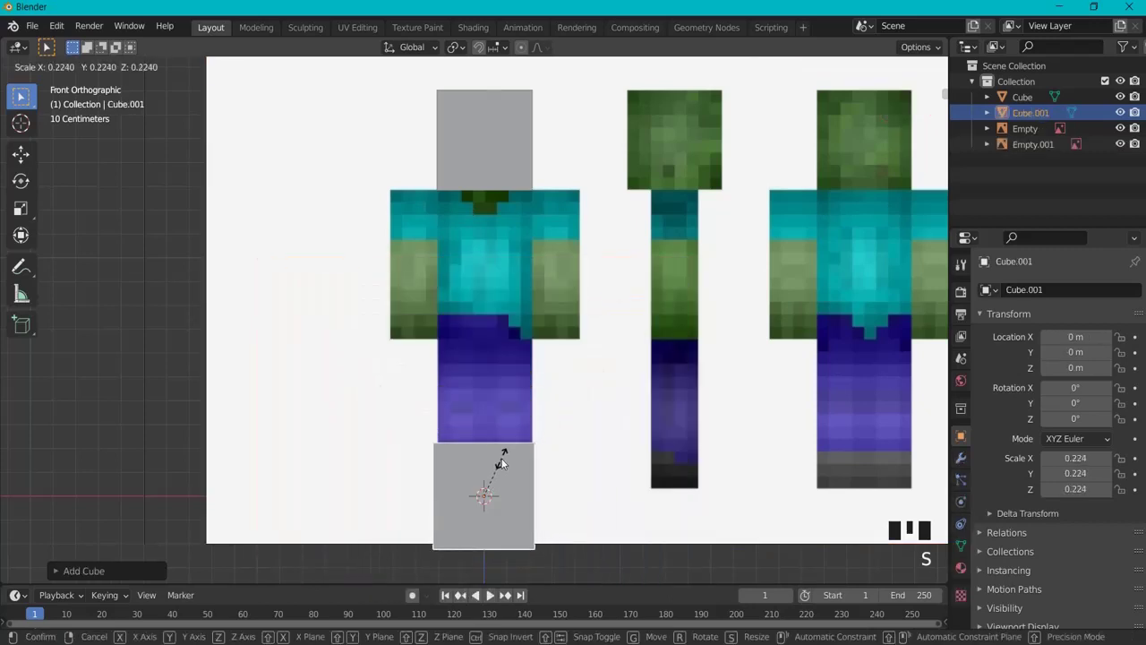
left_click(501, 464)
- Place the torso cube below the head at about 0.973 m in Z and stretch its Z scale to about 0.304
key("g")
key("z")
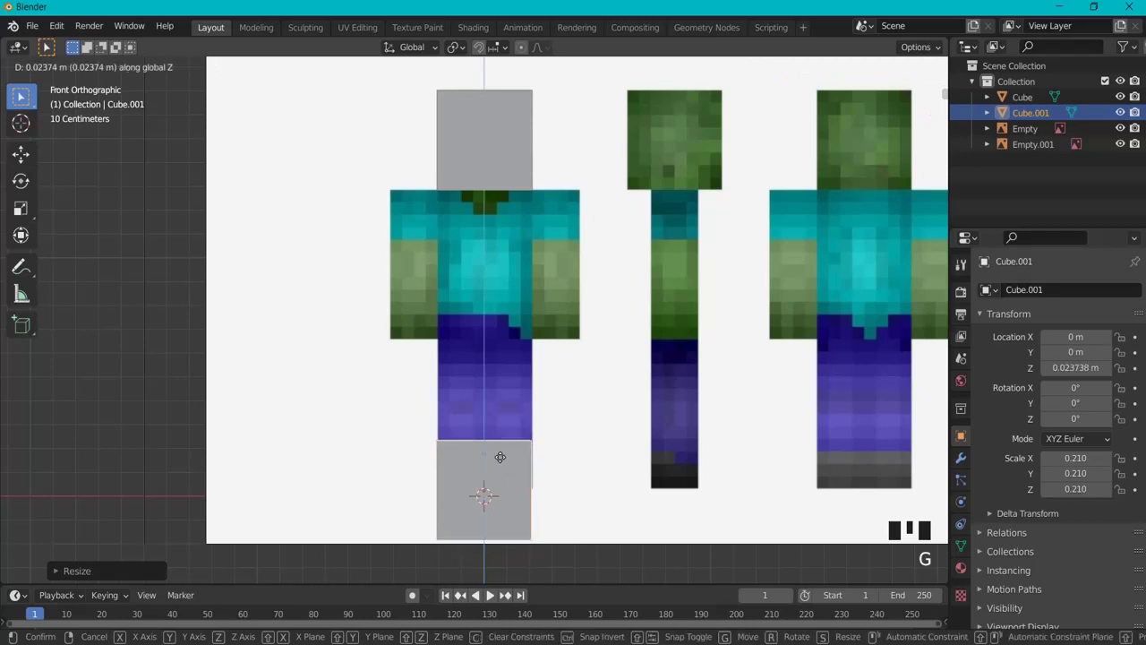
left_click(500, 237)
key("s")
key("z")
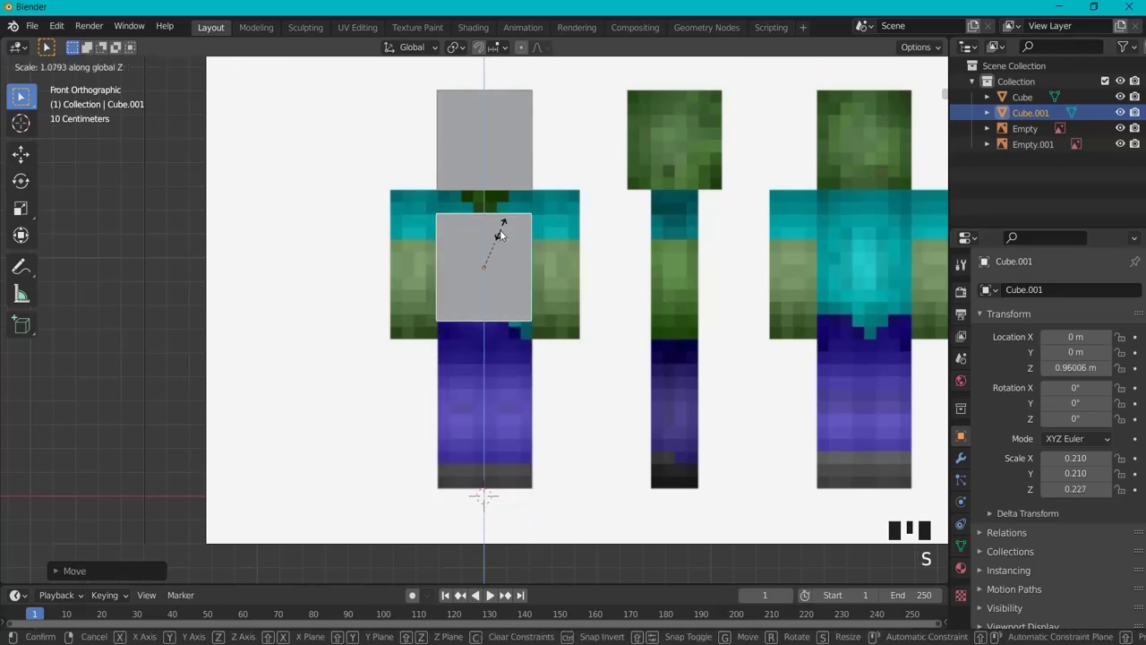
left_click(510, 222)
key("g")
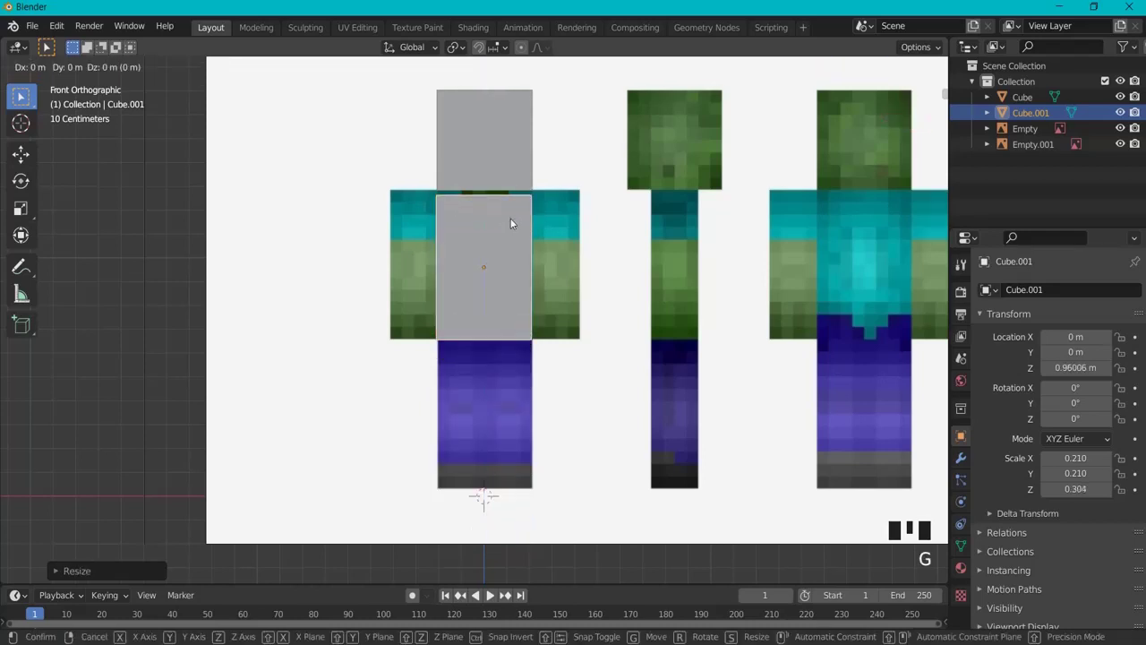
key("z")
left_click(510, 215)
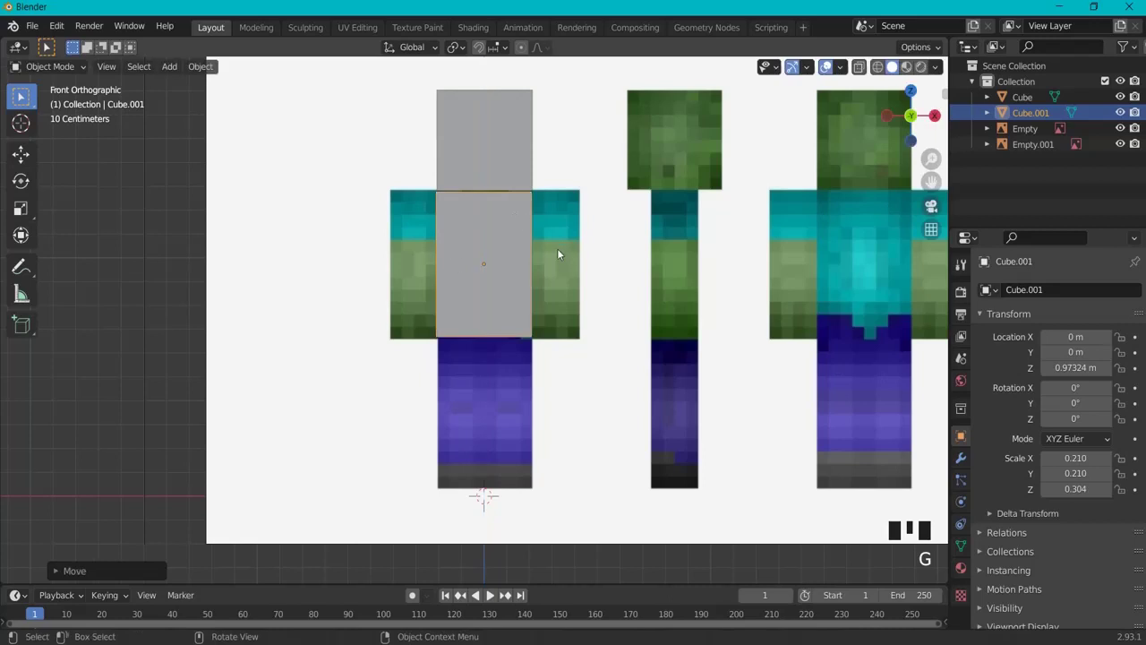
- Add a third cube for an arm and scale it uniformly to about 0.107
key("shift+a")
mouse_move(487, 328)
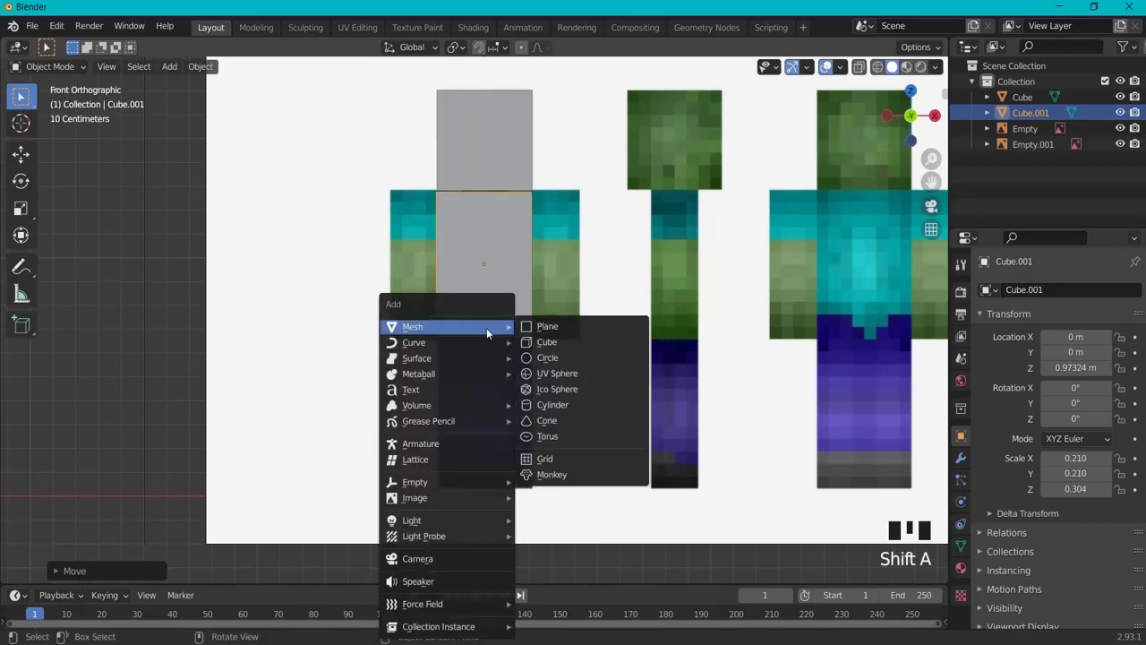
left_click(542, 342)
key("s")
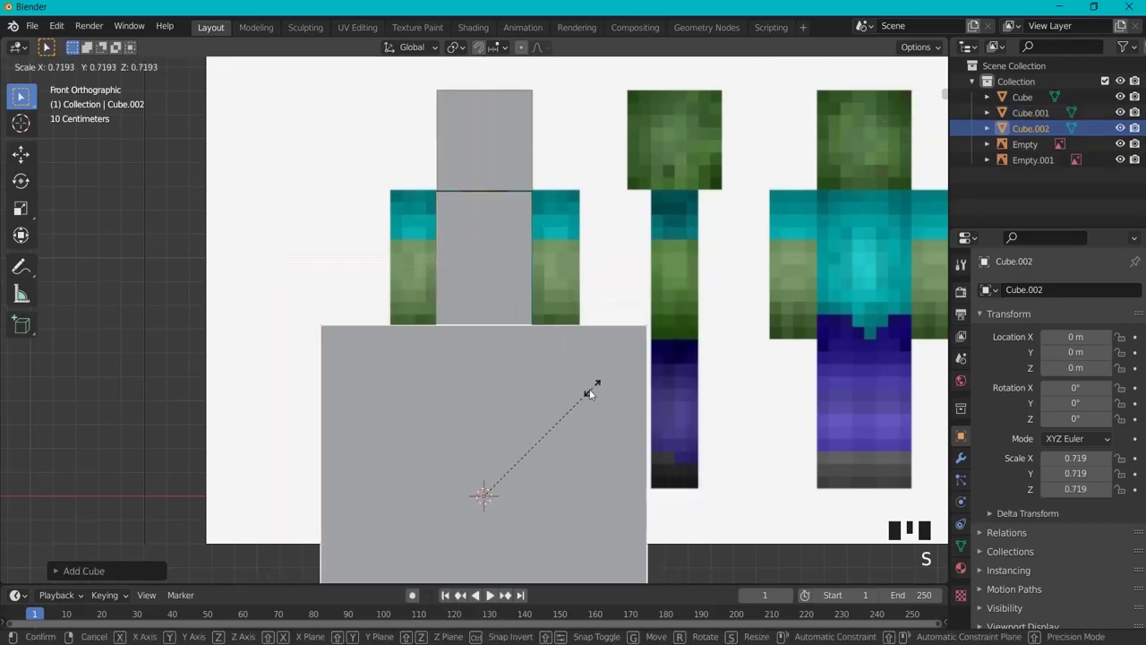
left_click(491, 479)
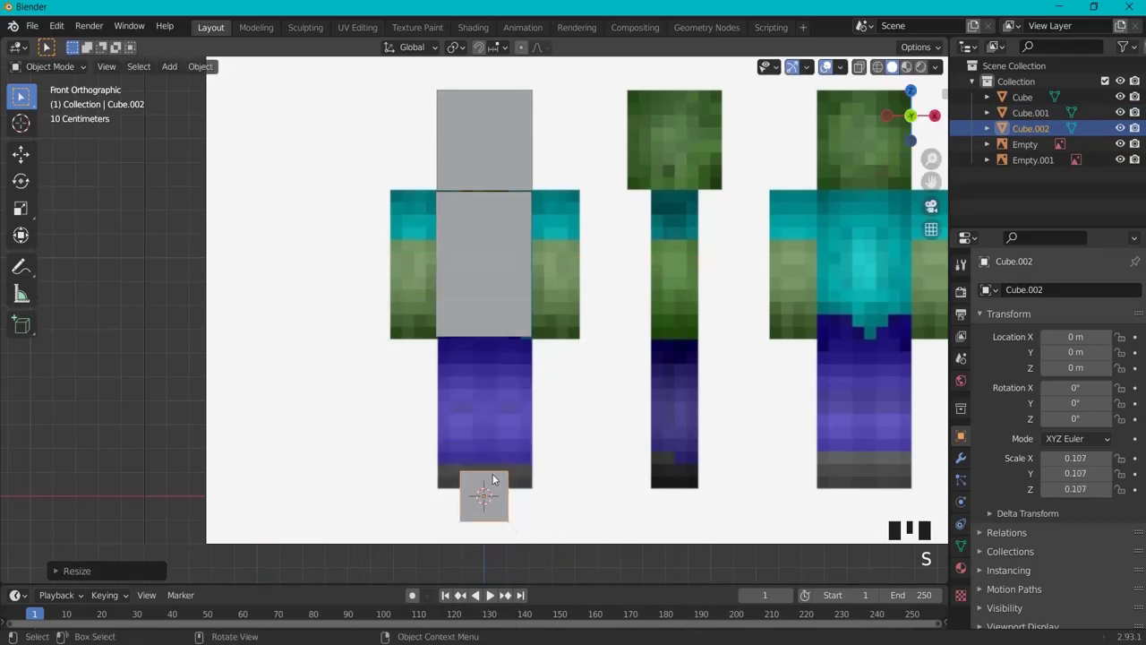
- Place the small cube over the shoulder on the positive X side, about 0.32 m along X, and shrink it to about 0.098
key("g")
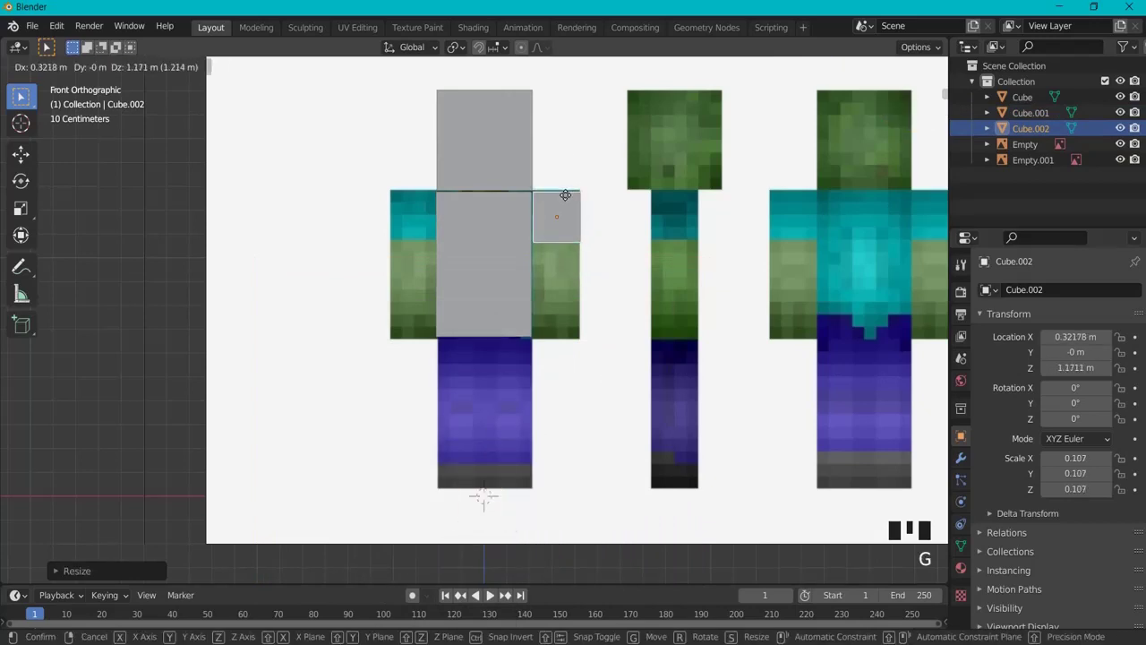
left_click(564, 194)
key("s")
left_click(563, 195)
- Centre the arm cube at about 0.973 m in Z and stretch its Z scale to about 0.308 to cover the arm
key("g")
key("z")
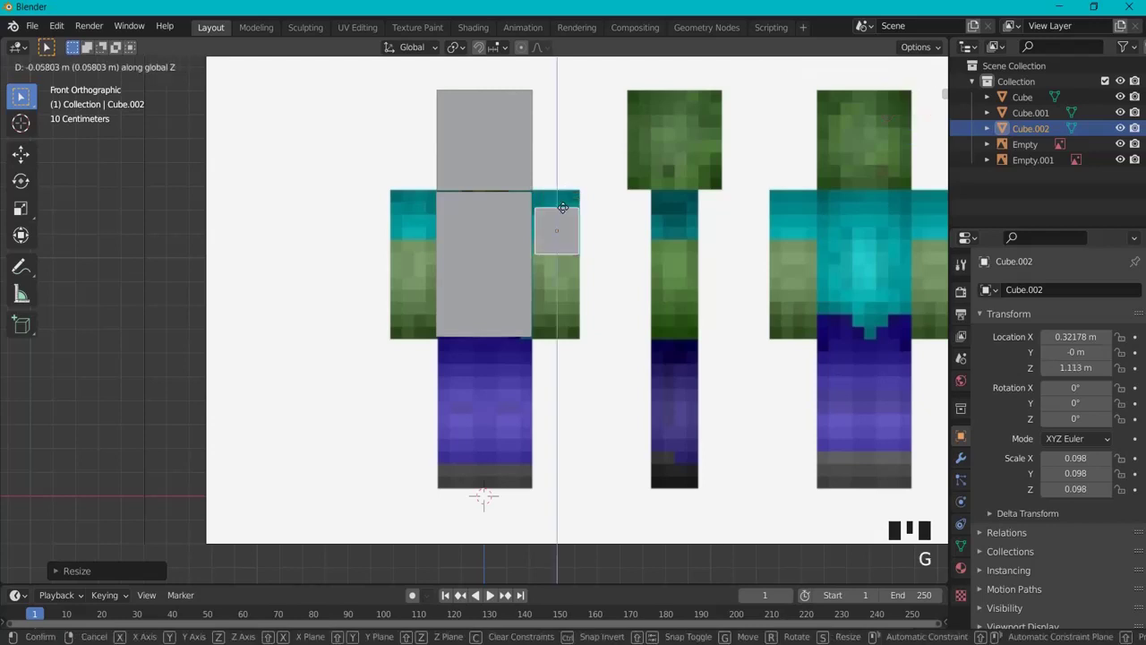
left_click(563, 235)
key("s")
key("z")
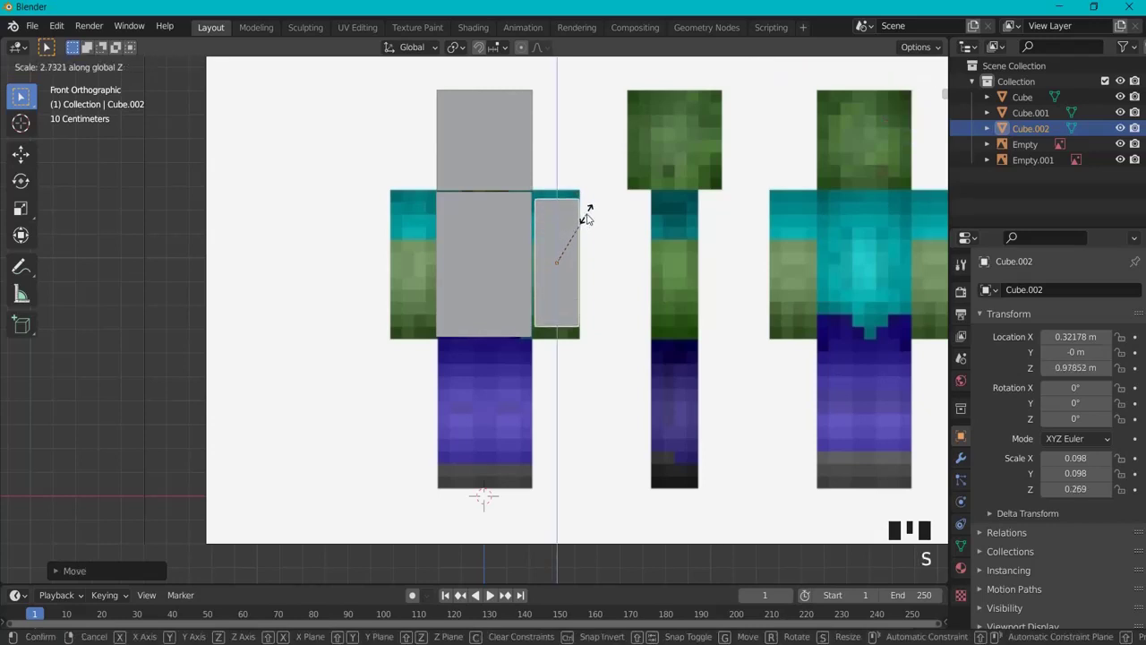
right_click(592, 211)
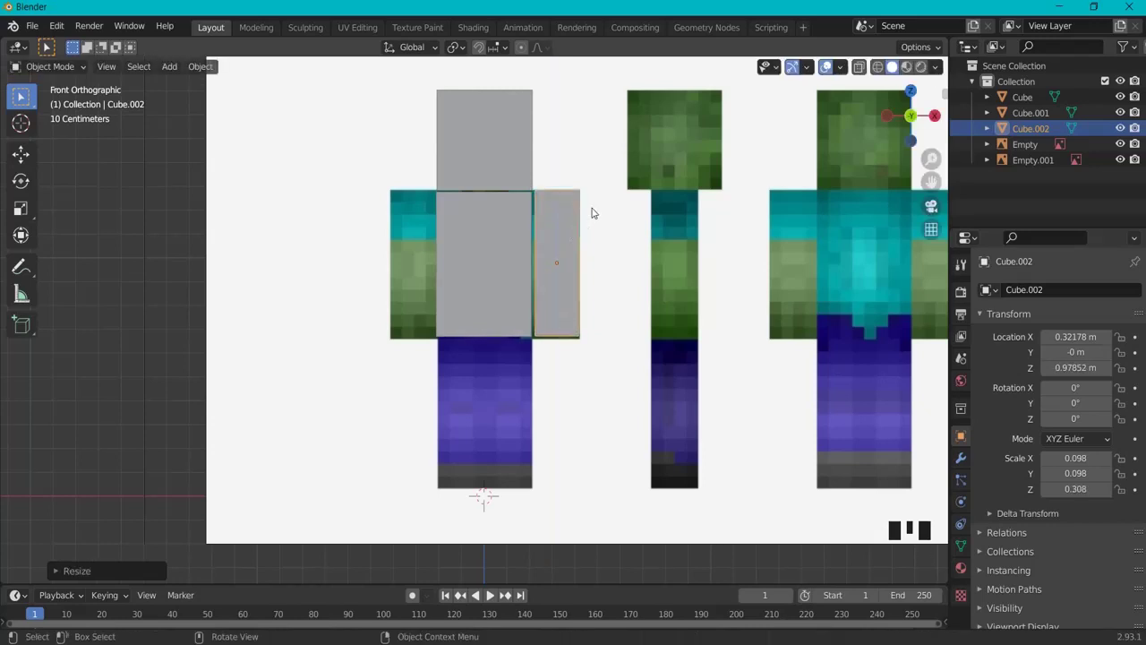
key("g")
key("z")
left_click(592, 208)
- Duplicate the arm block along the X axis to about -0.314 m, over the zombie's other arm
key("shift+d")
key("x")
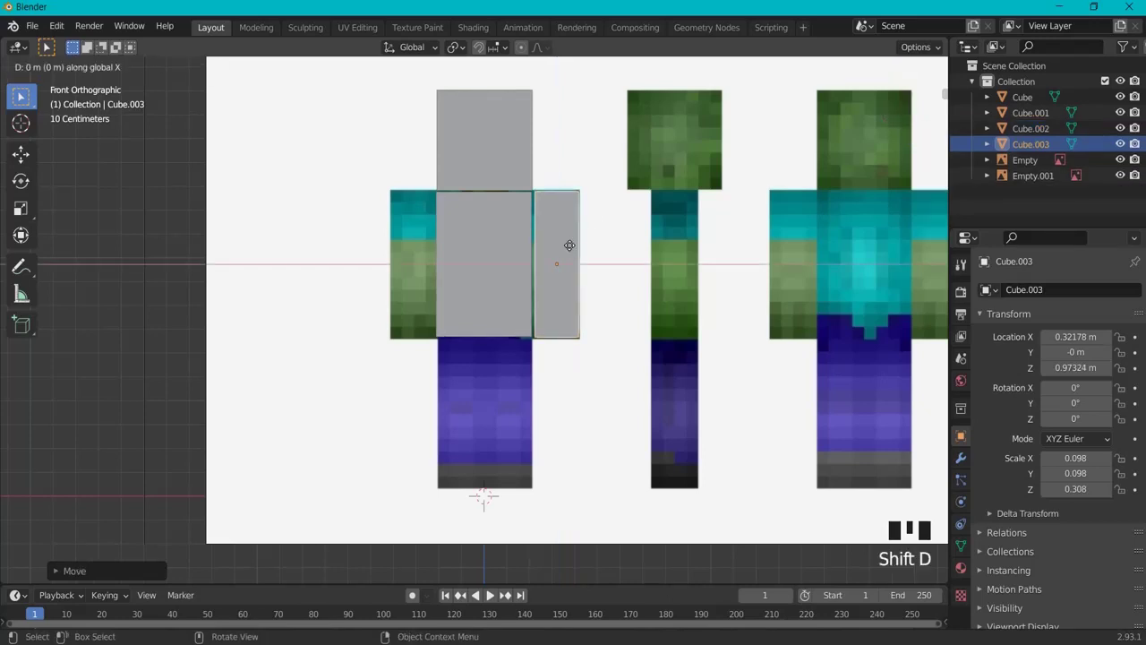
left_click(425, 248)
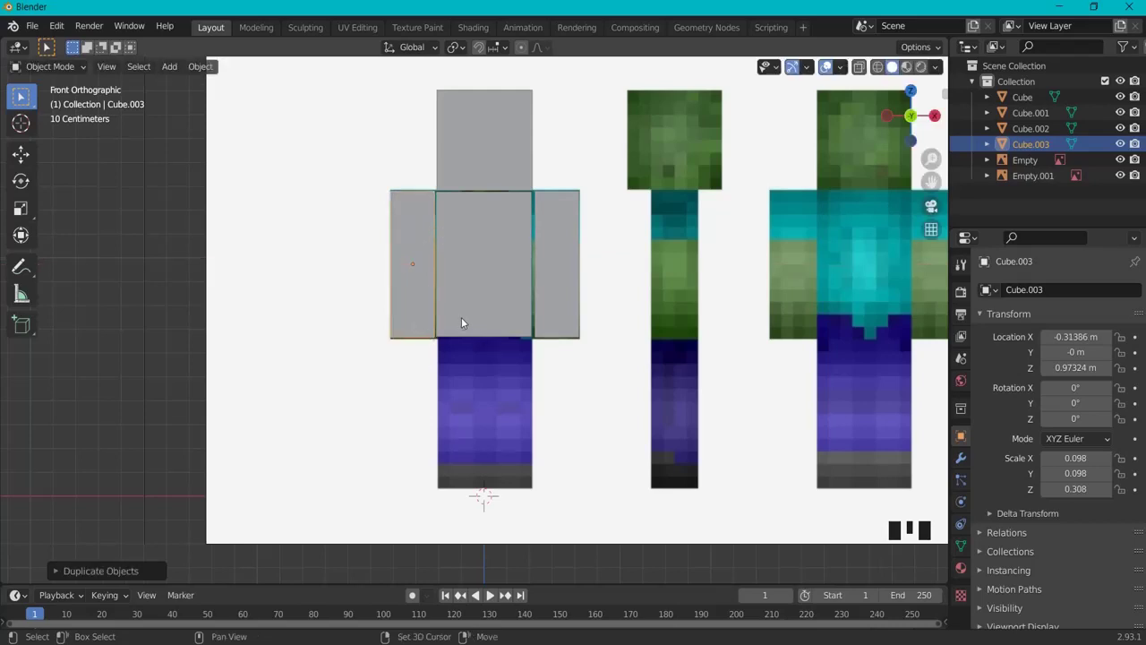
- Duplicate the arm block onto the leg at about -0.1 m in X and 0.348 m in Z, stretching its Z scale to about 0.315
key("shift+d")
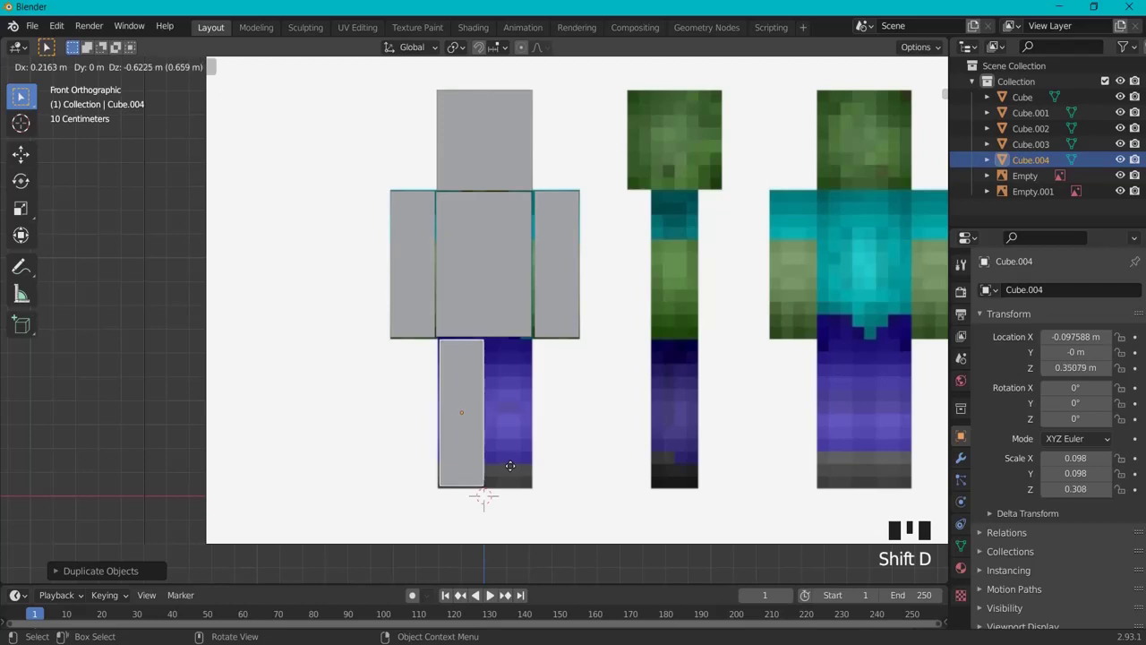
left_click(511, 470)
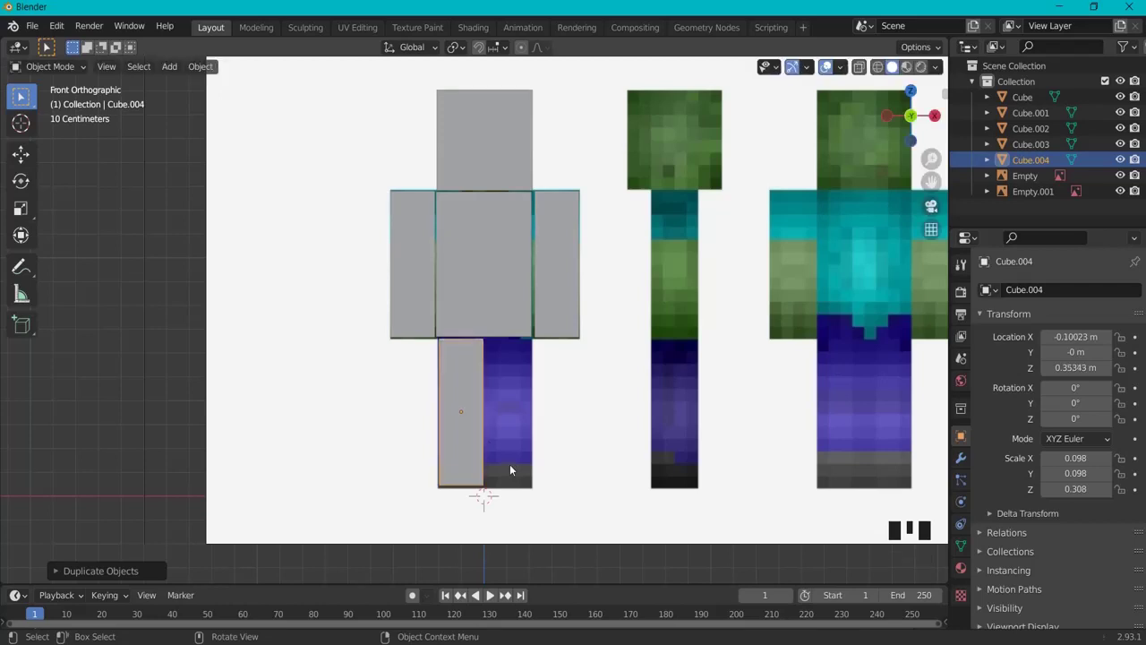
key("s")
key("z")
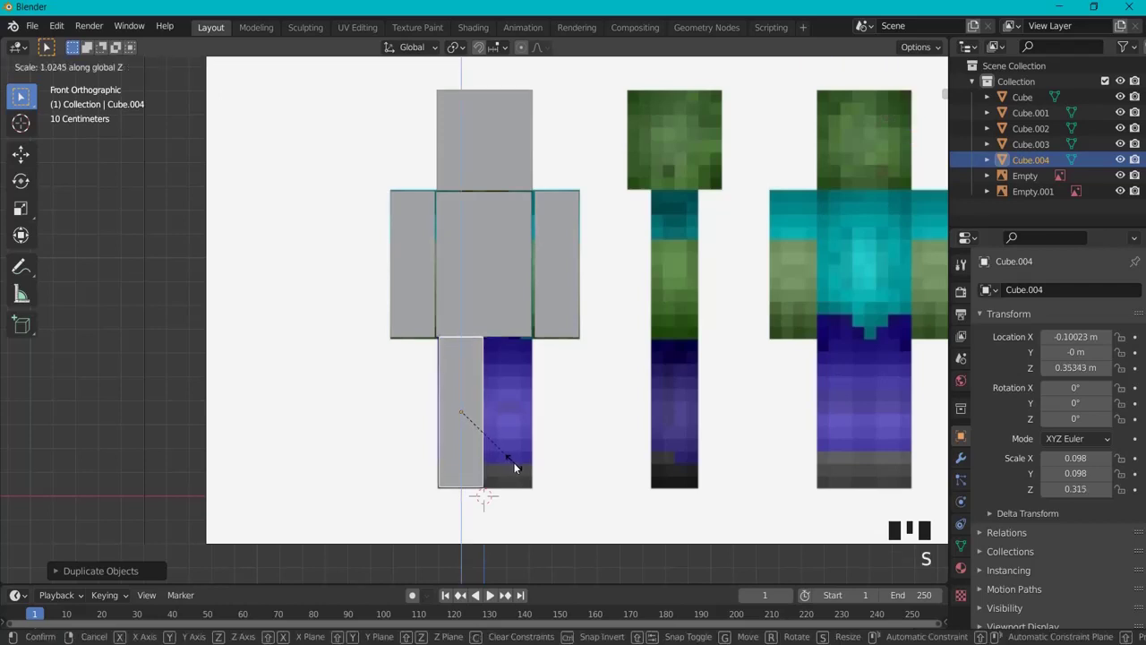
left_click(514, 461)
key("g")
key("z")
left_click(512, 463)
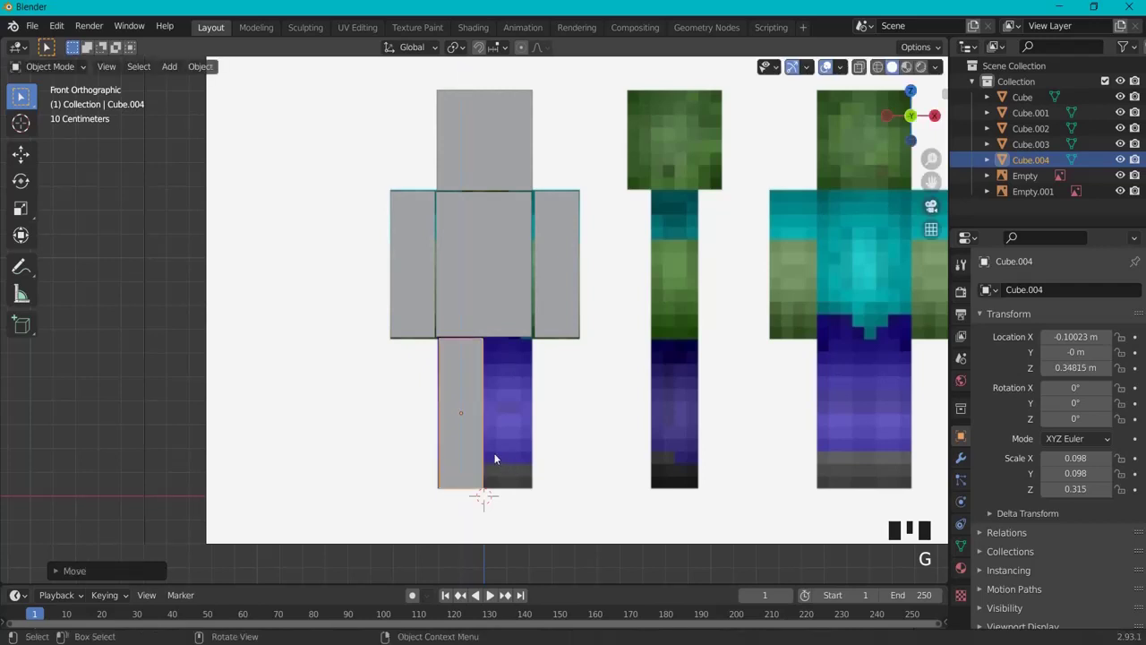
- Duplicate the leg block along the X axis to about 0.111 m, over the zombie's other leg
key("shift+d")
key("x")
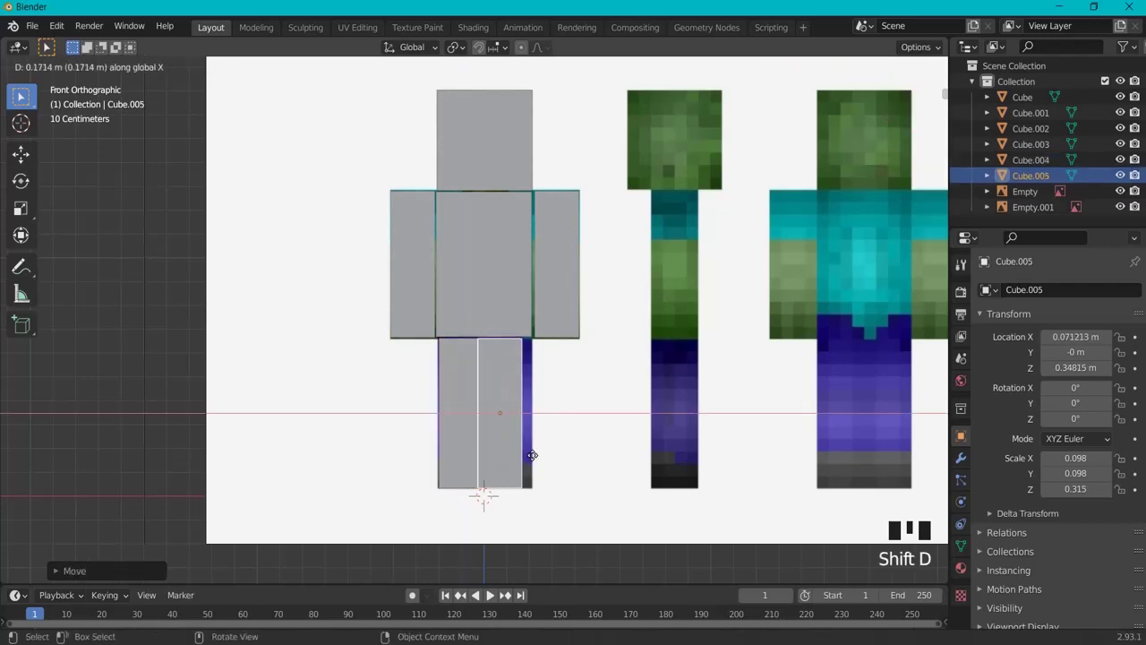
left_click(540, 455)
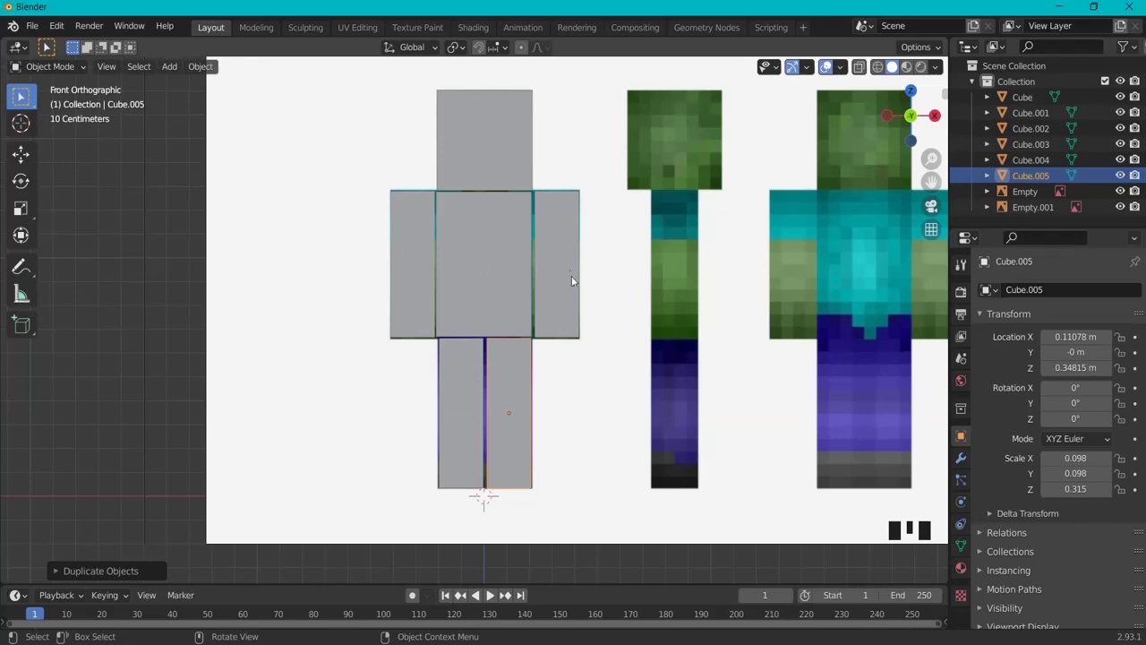
middle_click_drag(680, 325, 246, 222)
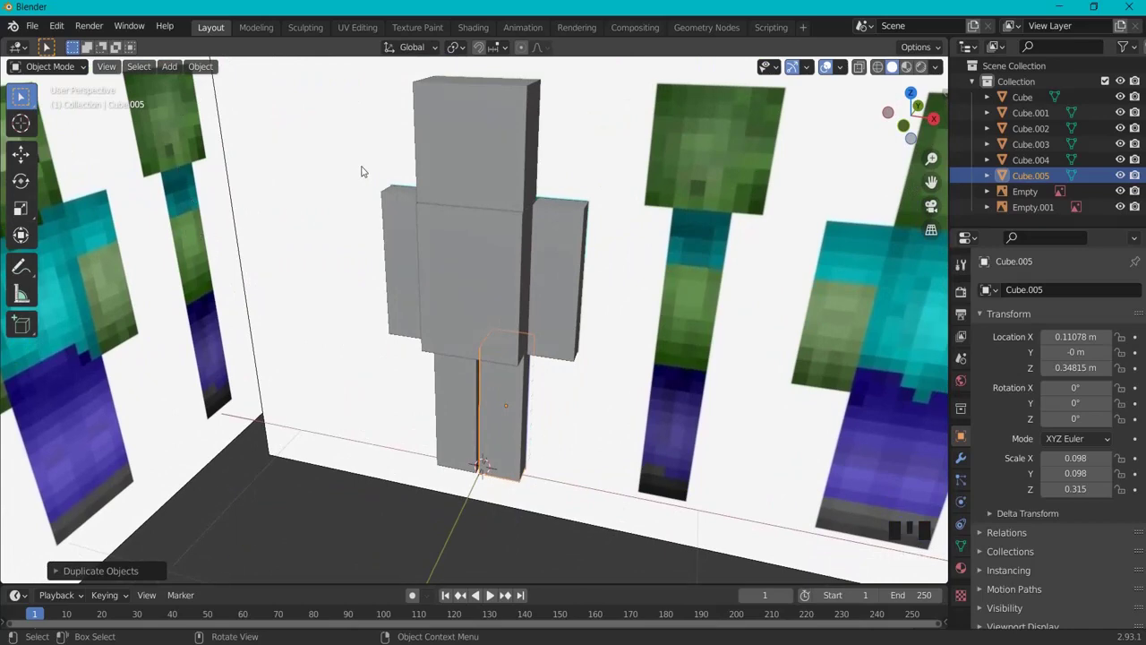
left_click(409, 251)
left_click(508, 260, "shift")
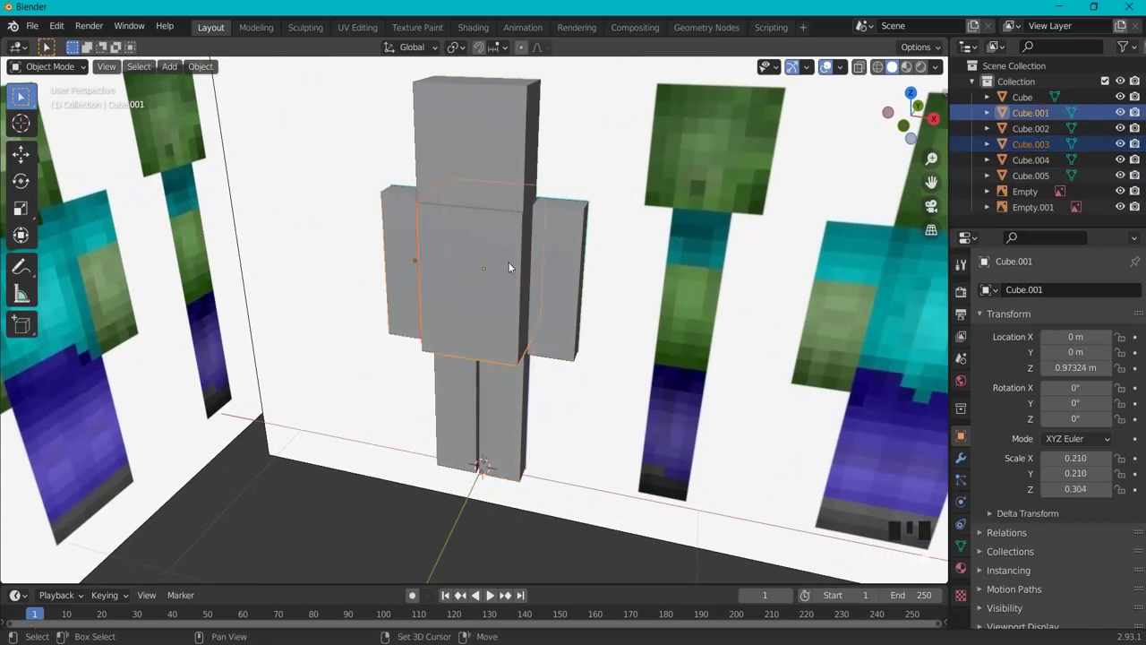
left_click(543, 289, "shift")
middle_click_drag(543, 290, 564, 282, "alt")
left_click(415, 266)
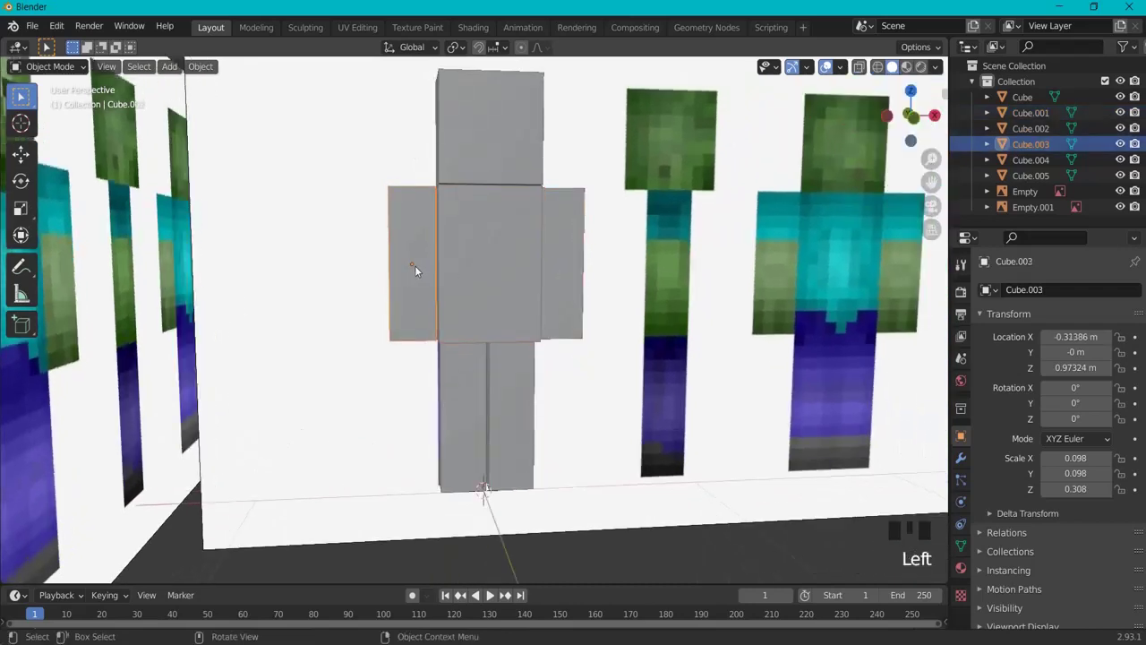
left_click(492, 266, "shift")
left_click(564, 268, "shift")
left_click(564, 267, "shift")
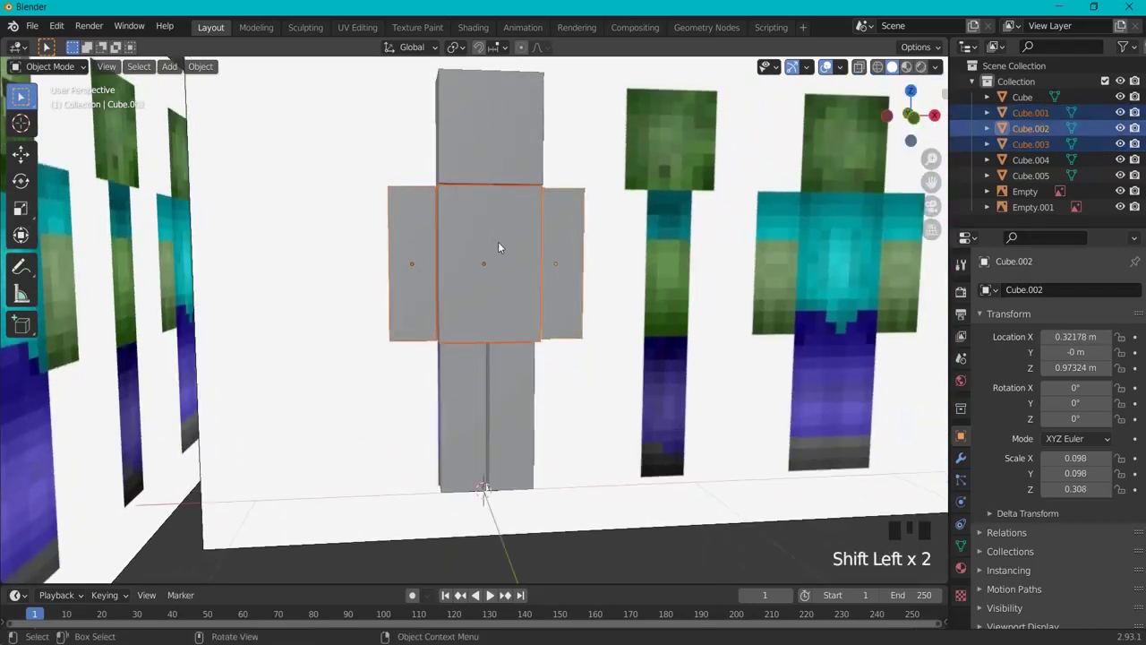
key("KP_3")
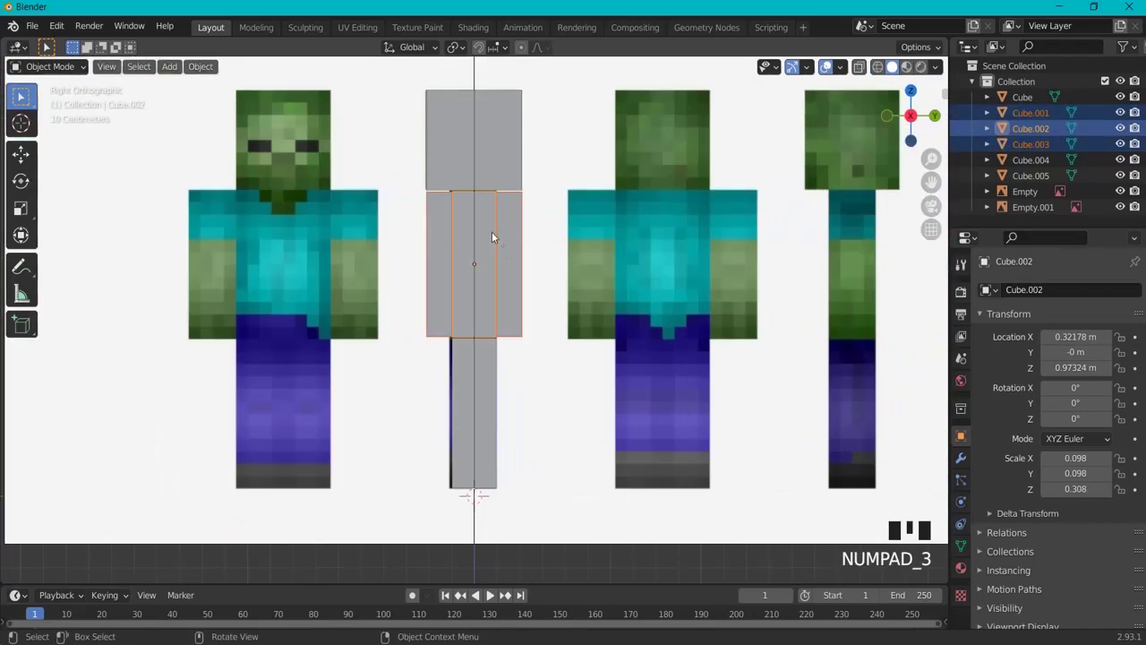
key("s")
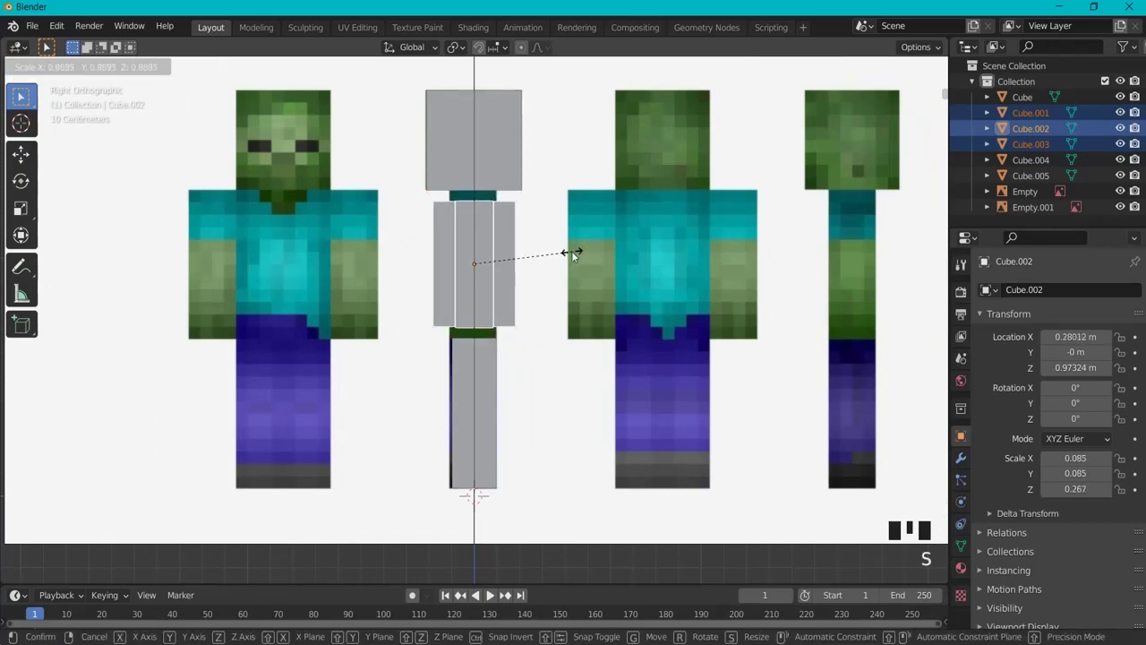
right_click(536, 261)
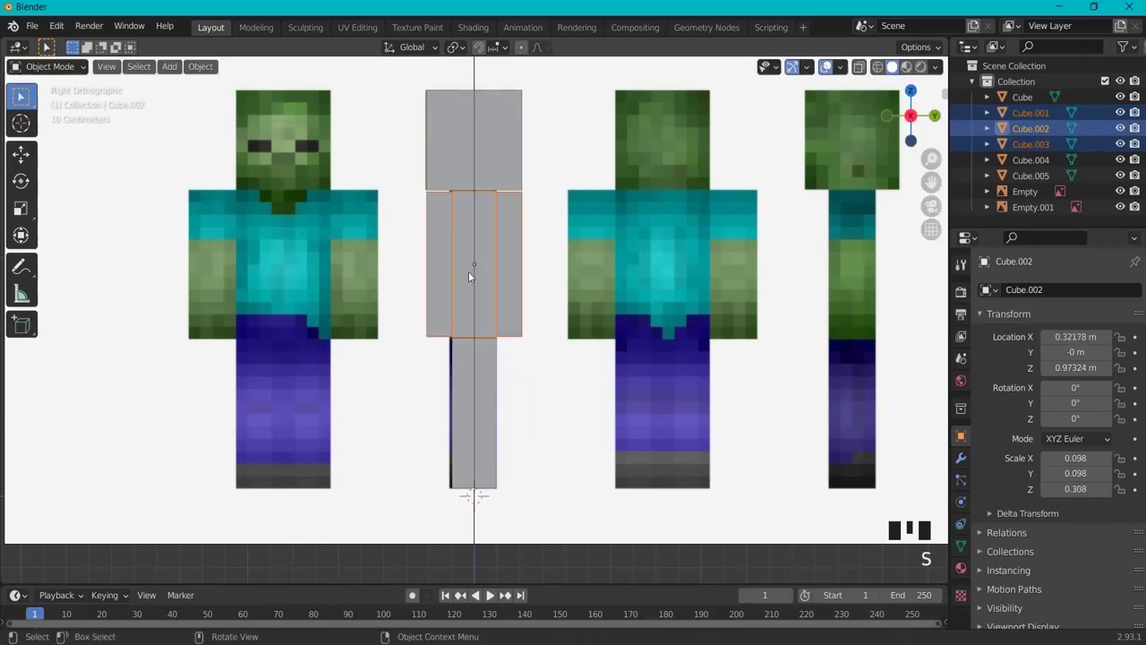
- Flatten the torso and both arms along Y in the side view, to a Y scale of about 0.104 for the torso and 0.048 for the arms
middle_click_drag(469, 271, 625, 297)
left_click(408, 257)
left_click(506, 256, "shift")
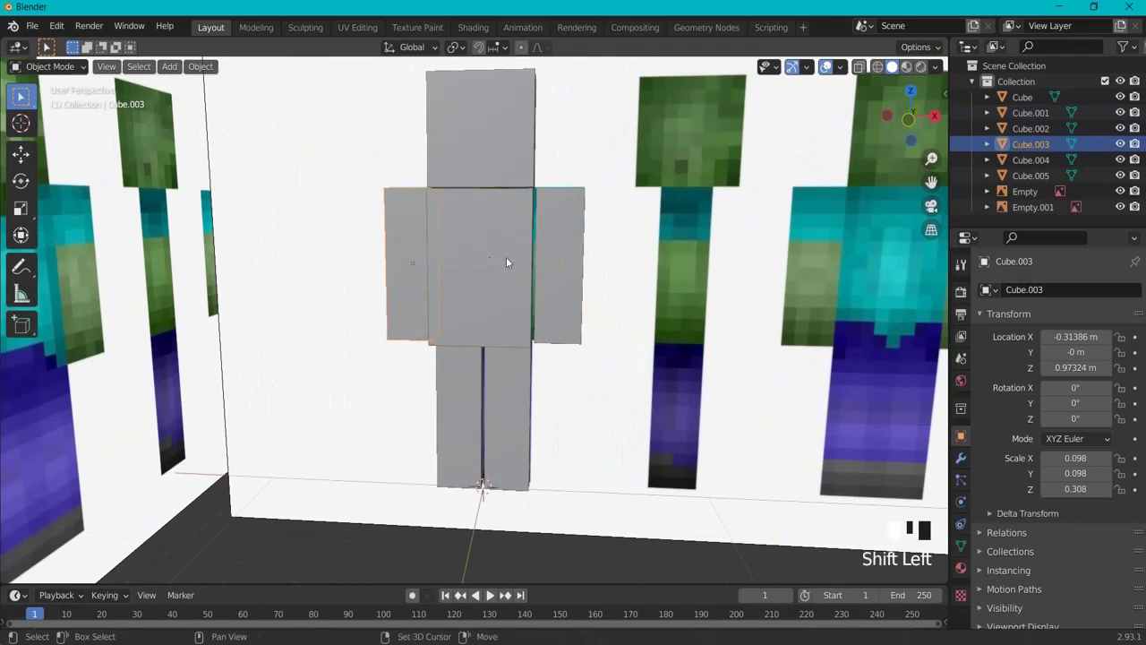
left_click(571, 256, "shift")
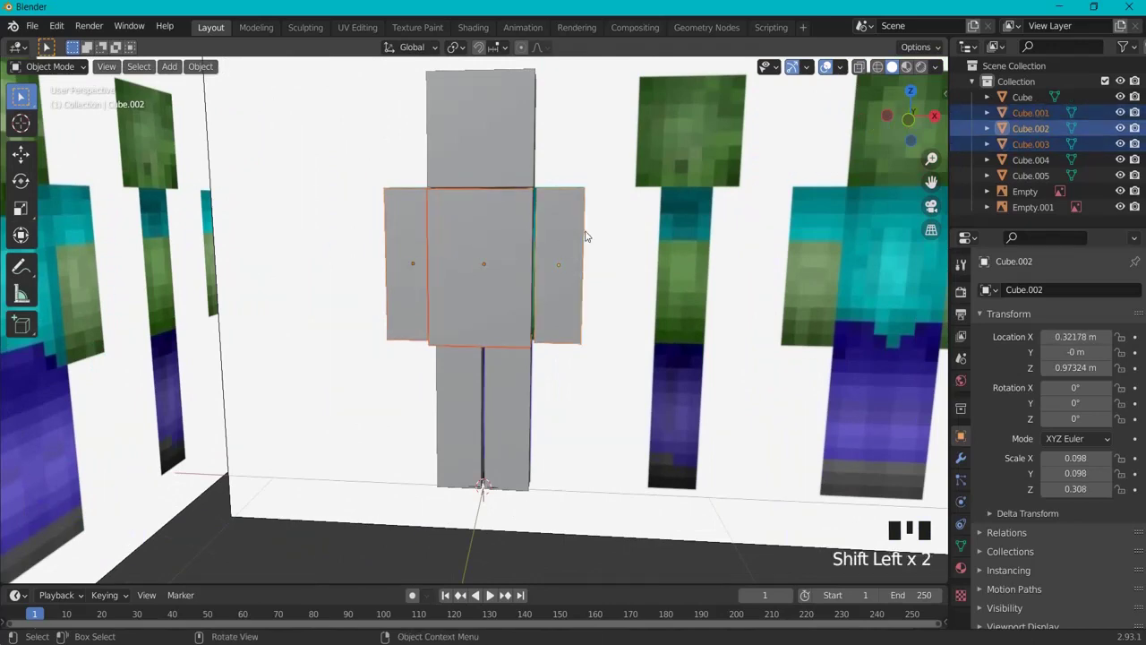
key("KP_3")
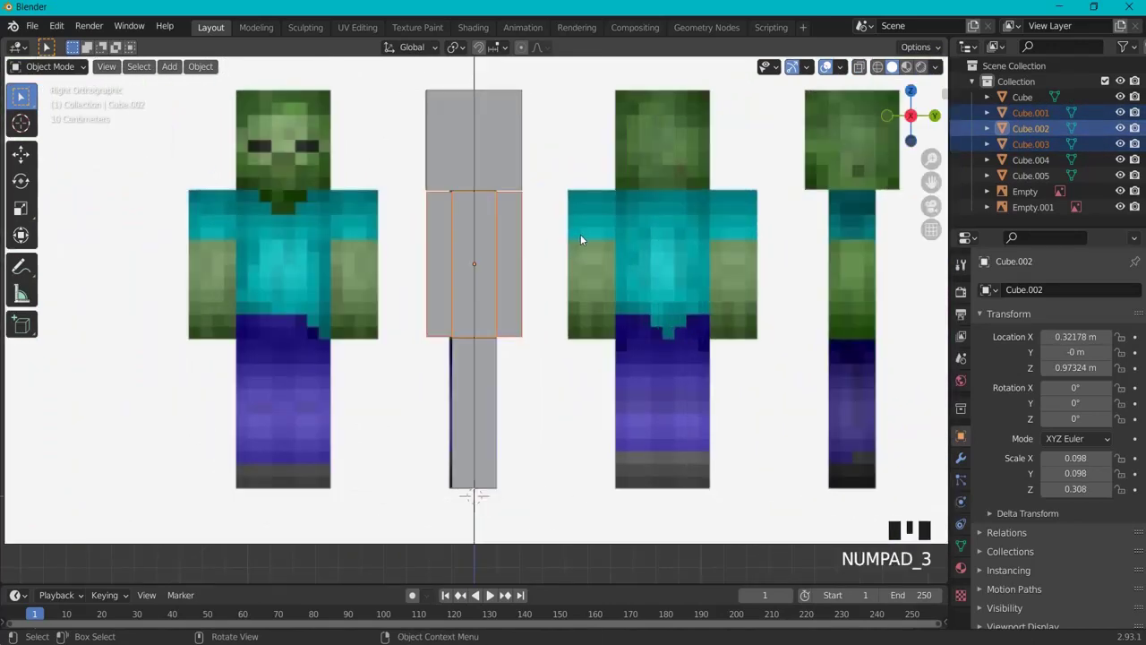
key("s")
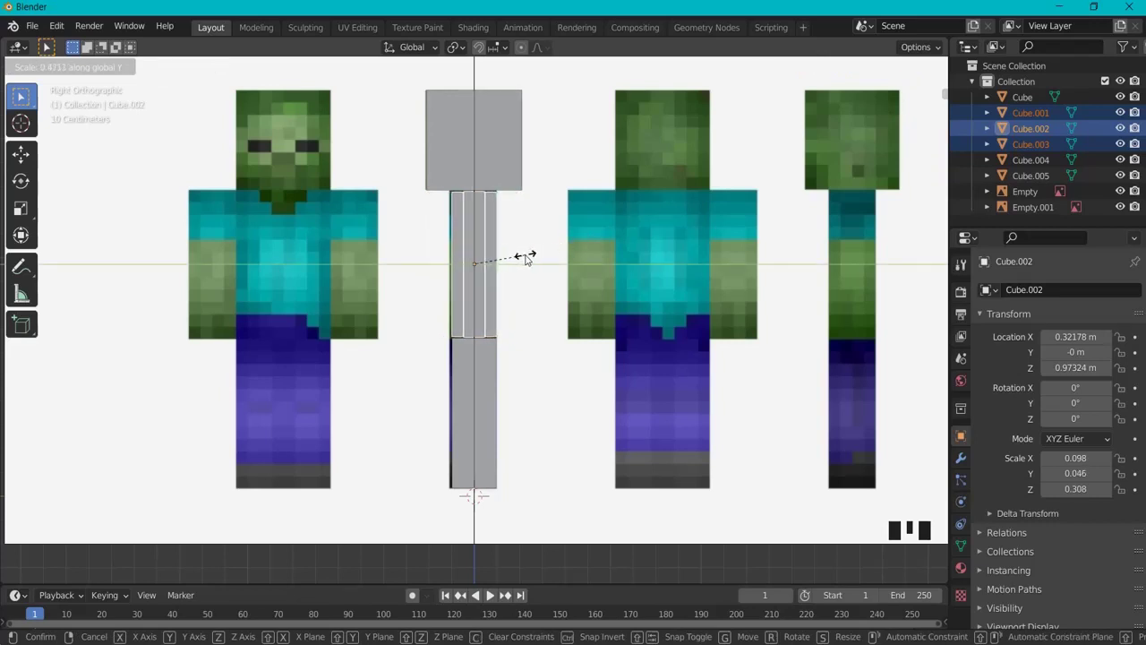
left_click(528, 257)
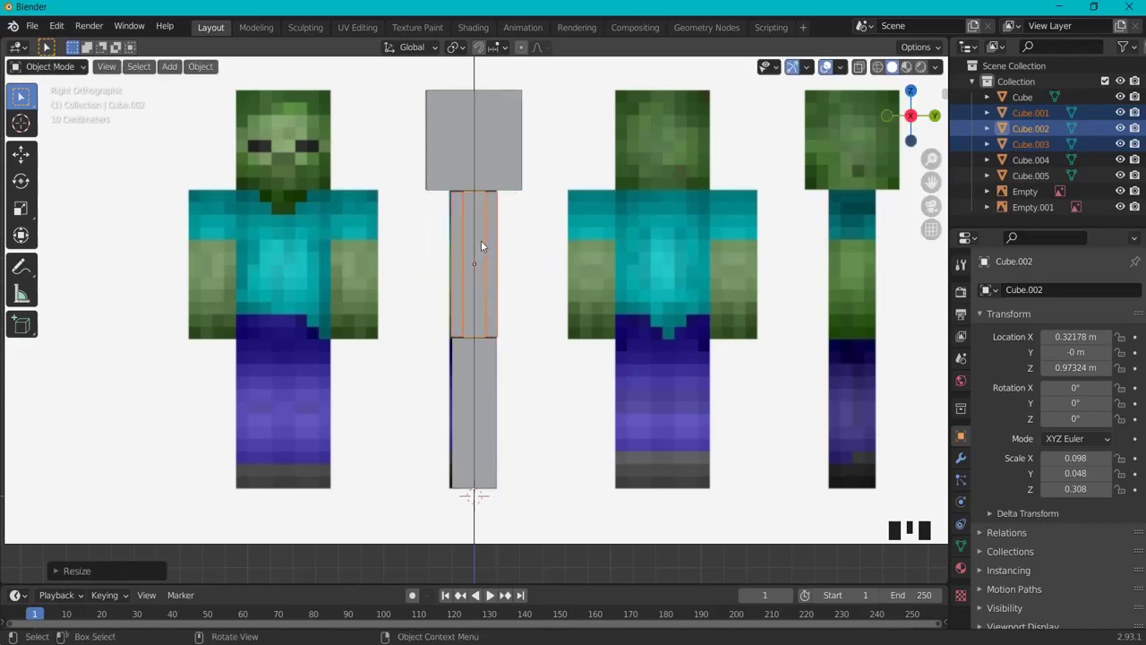
- Thicken only the two arm blocks along Y to a Y scale of about 0.069
left_click(480, 240)
left_click(480, 241)
middle_click_drag(486, 243, 652, 270)
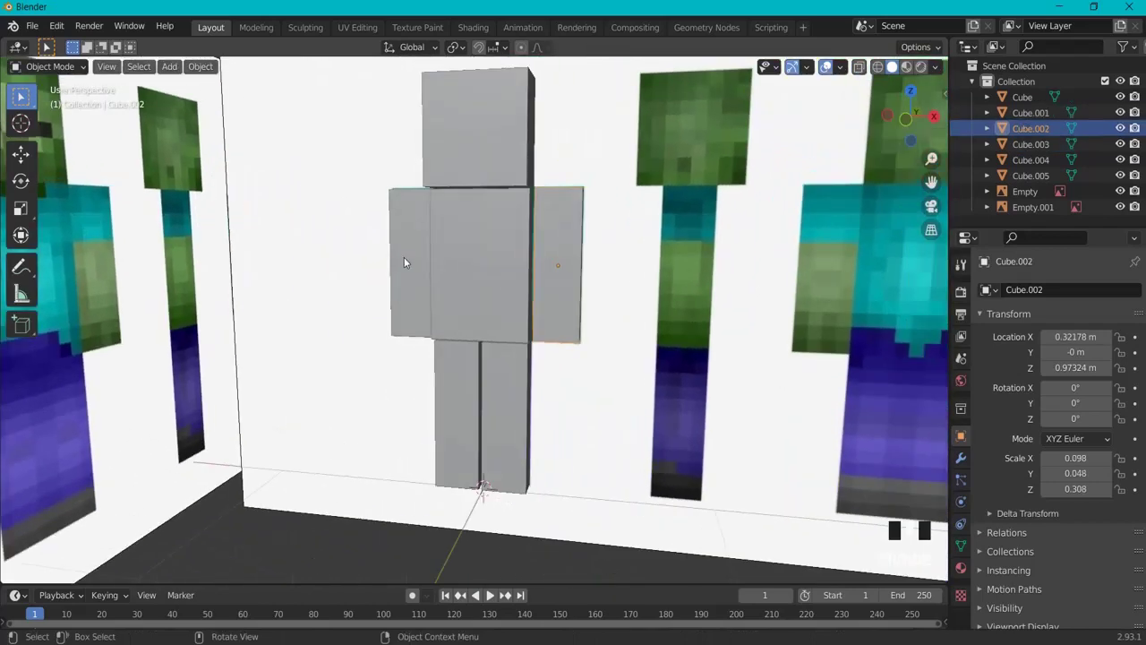
left_click(404, 260)
left_click(553, 255, "shift")
key("KP_3")
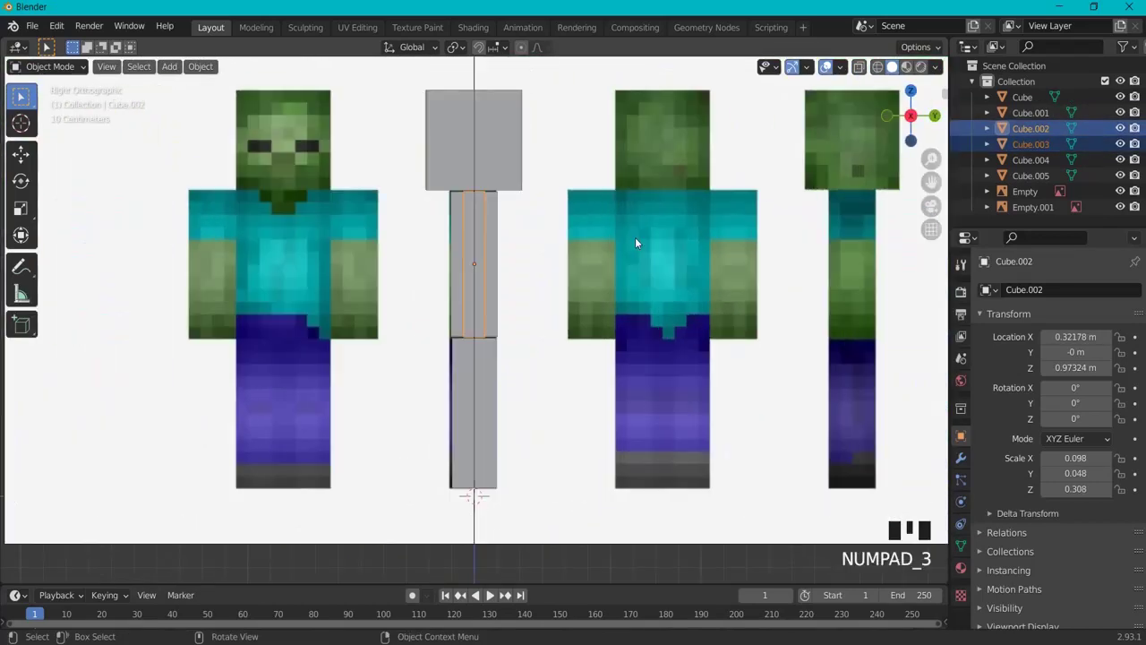
key("s")
key("y")
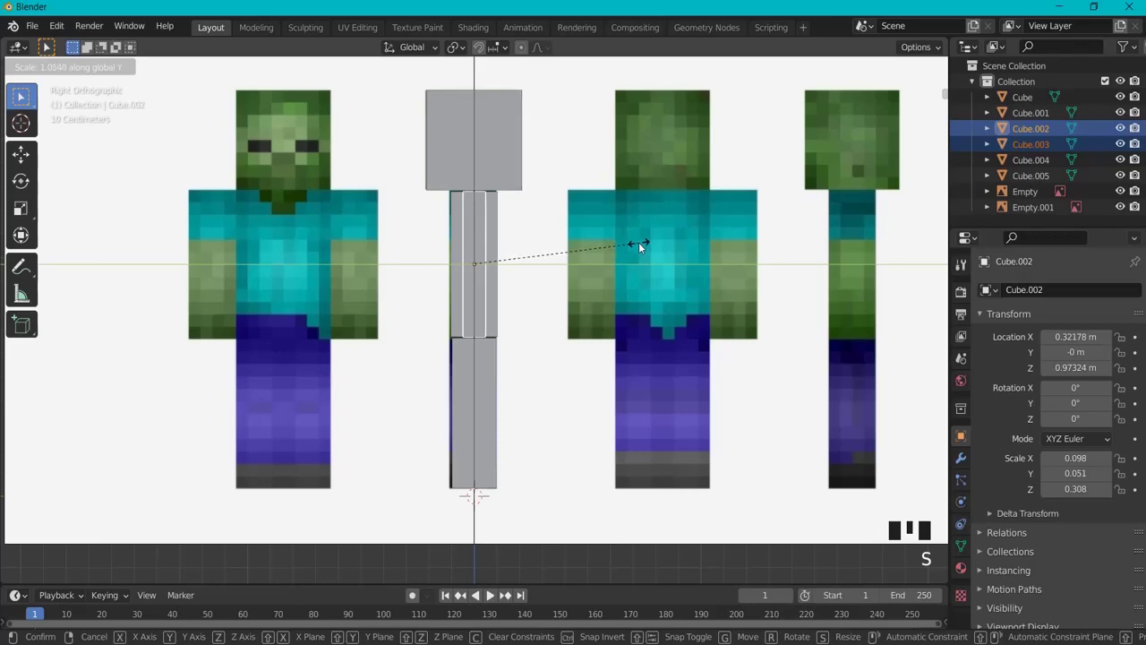
left_click(697, 244)
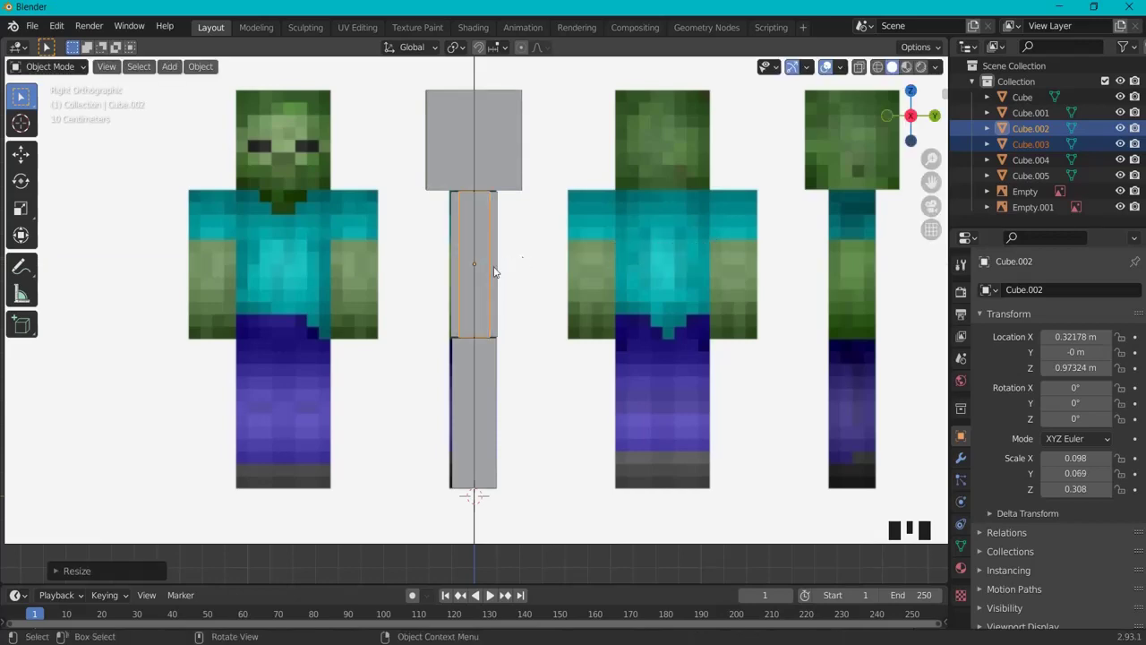
- Scale both leg blocks along Y to about 0.096 and shift them to about -0.0026 m in Y to match the side reference
middle_click_drag(493, 274, 614, 384)
left_click(468, 389)
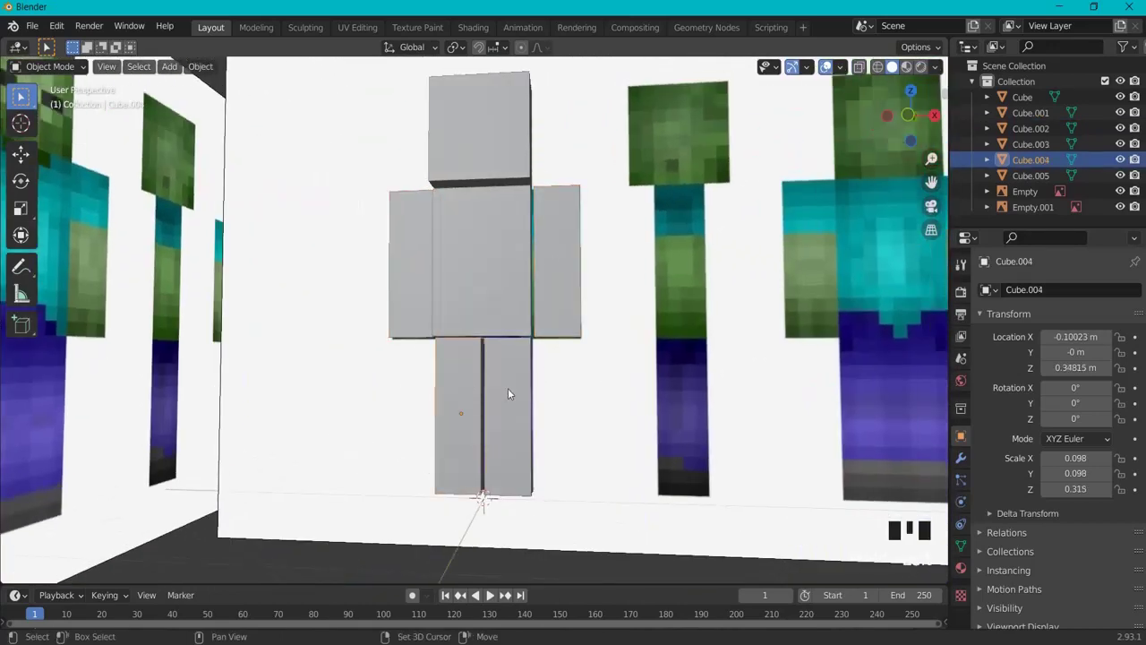
left_click(507, 389, "shift")
key("KP_3")
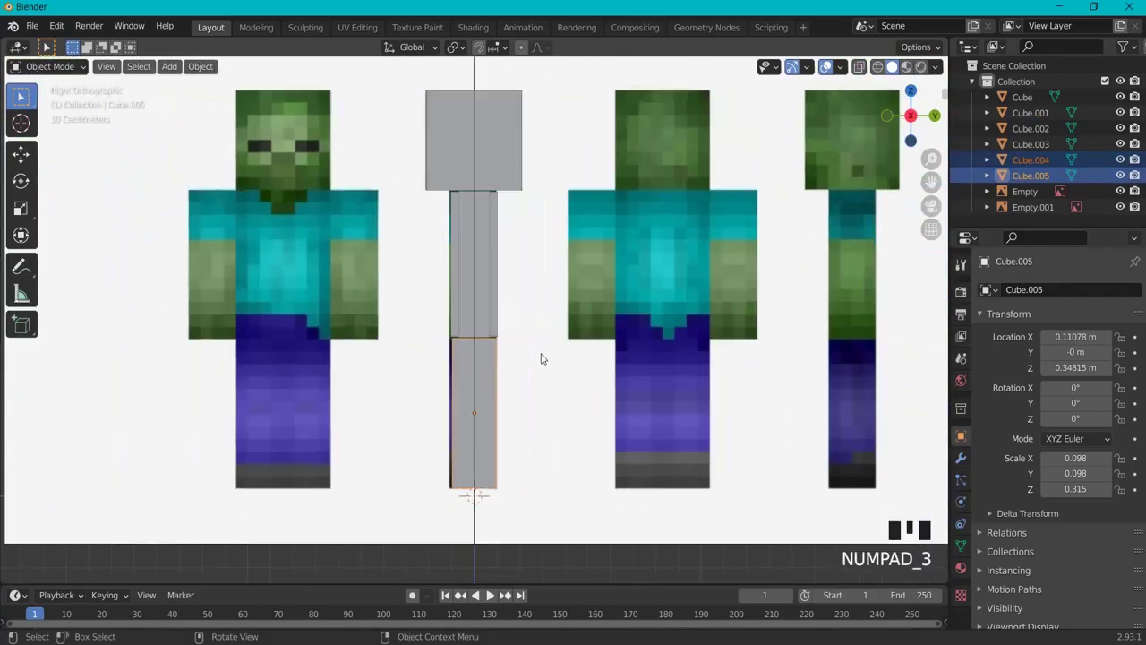
key("s")
key("y")
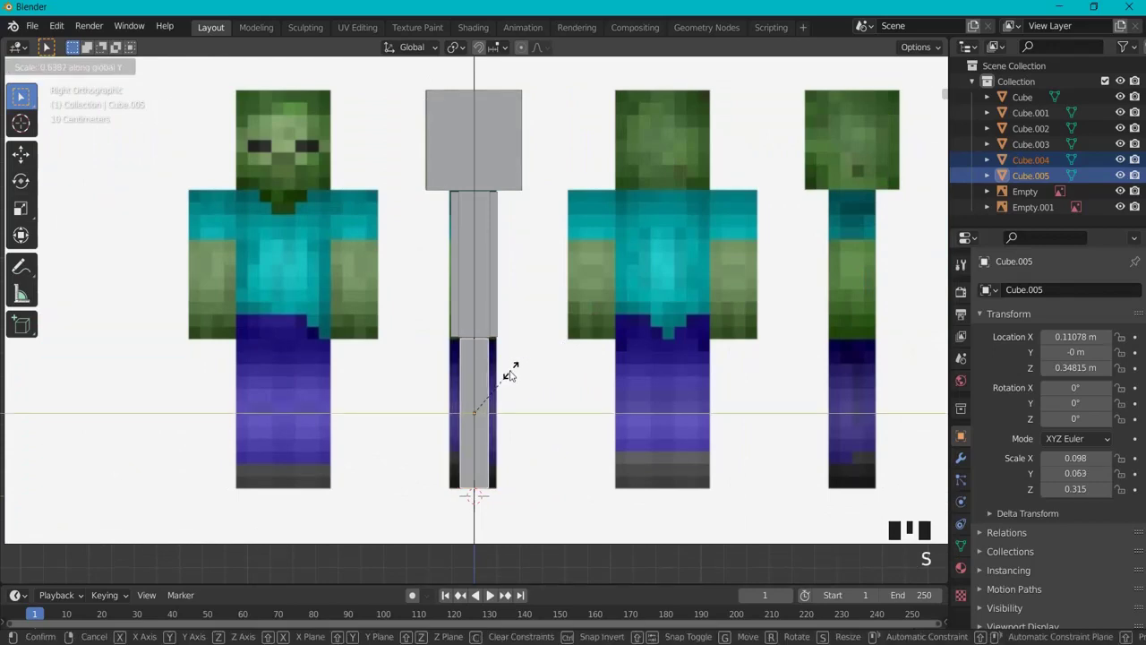
left_click(549, 377)
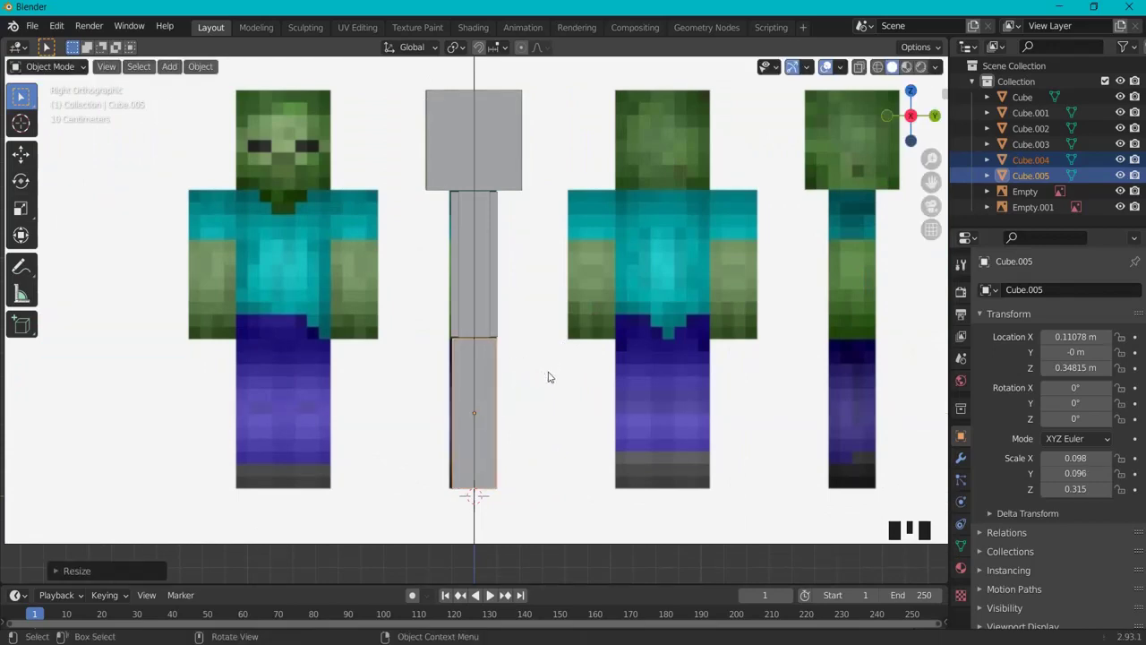
key("g")
key("y")
left_click(544, 370)
middle_click_drag(545, 370, 612, 367)
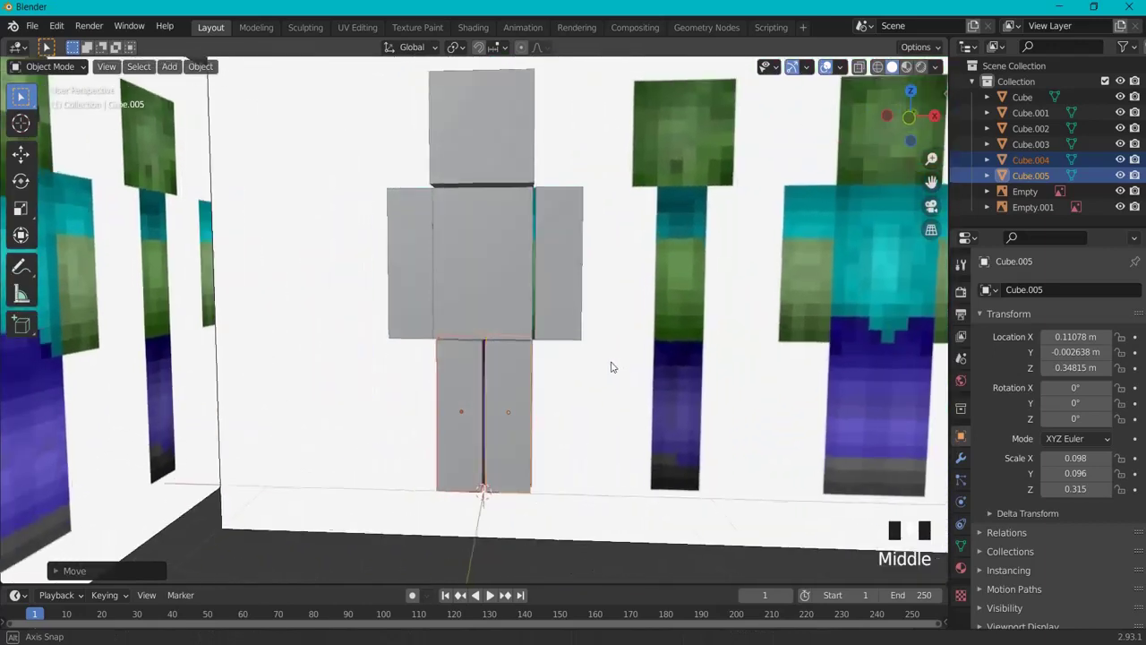
- Hide the front and side reference images so only the block figure is displayed
left_click(690, 224)
scroll(691, 224, "down", 3)
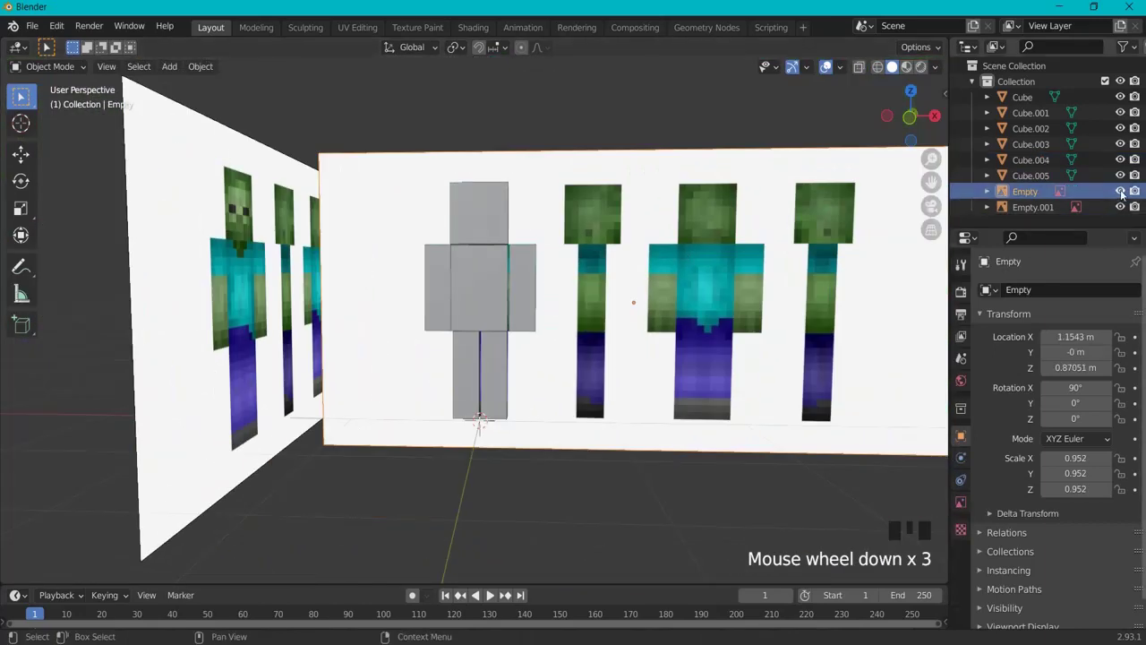
left_click(1120, 192)
left_click(1107, 207)
left_click(1120, 207)
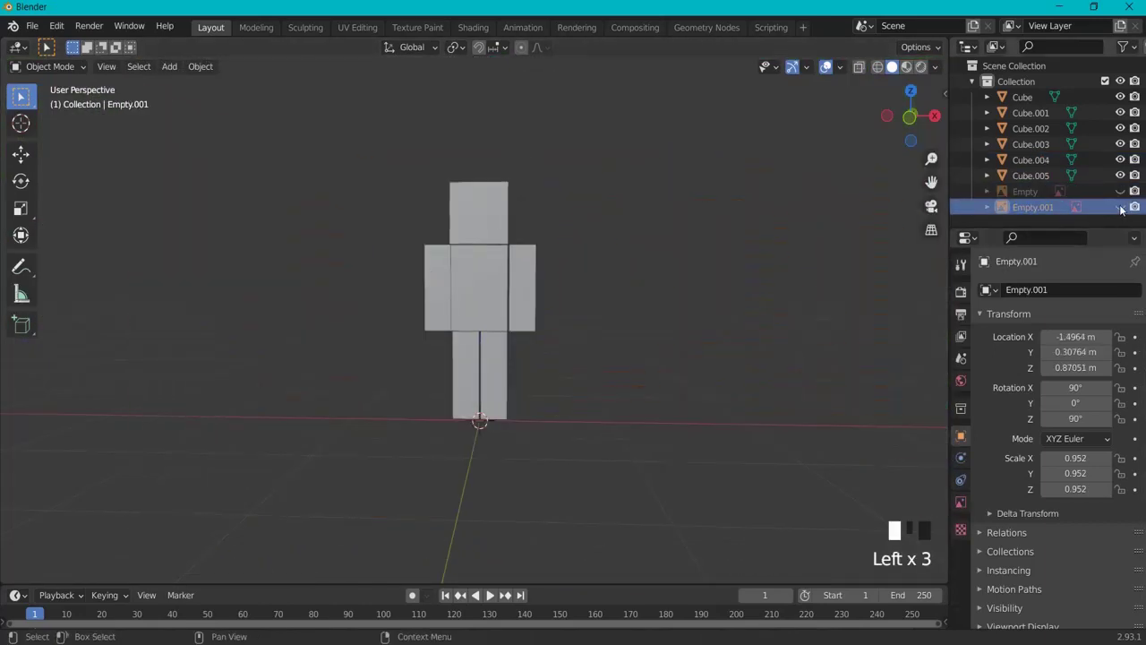
left_click(733, 266)
middle_click_drag(733, 266, 686, 325)
scroll(744, 366, "up", 3)
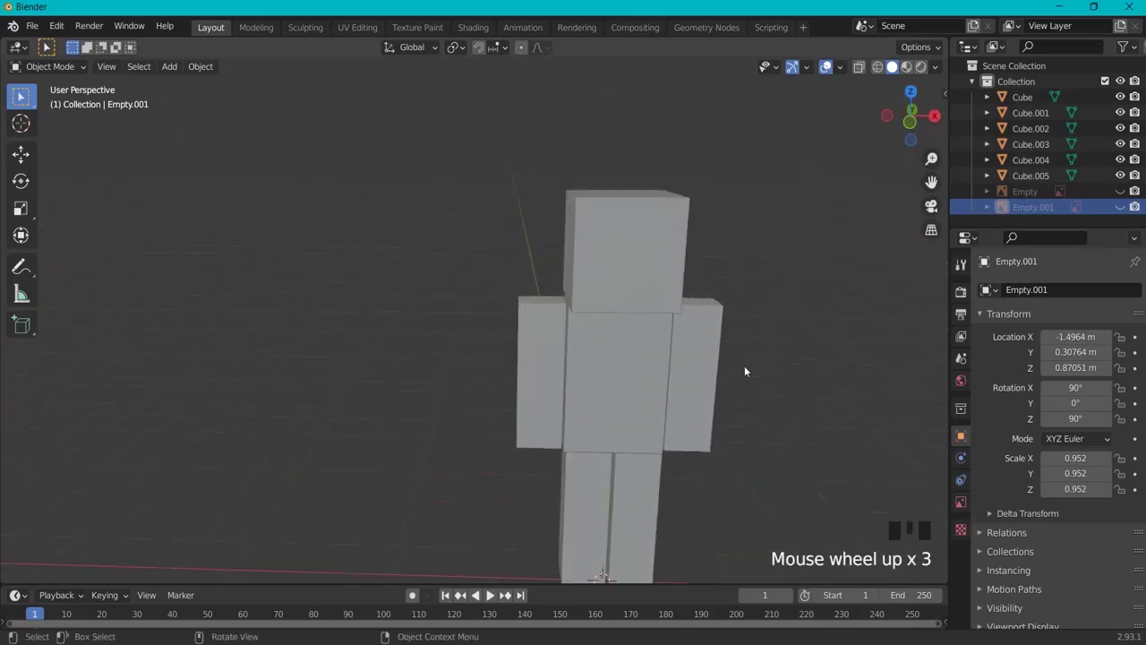
middle_click_drag(744, 372, 757, 312, "shift")
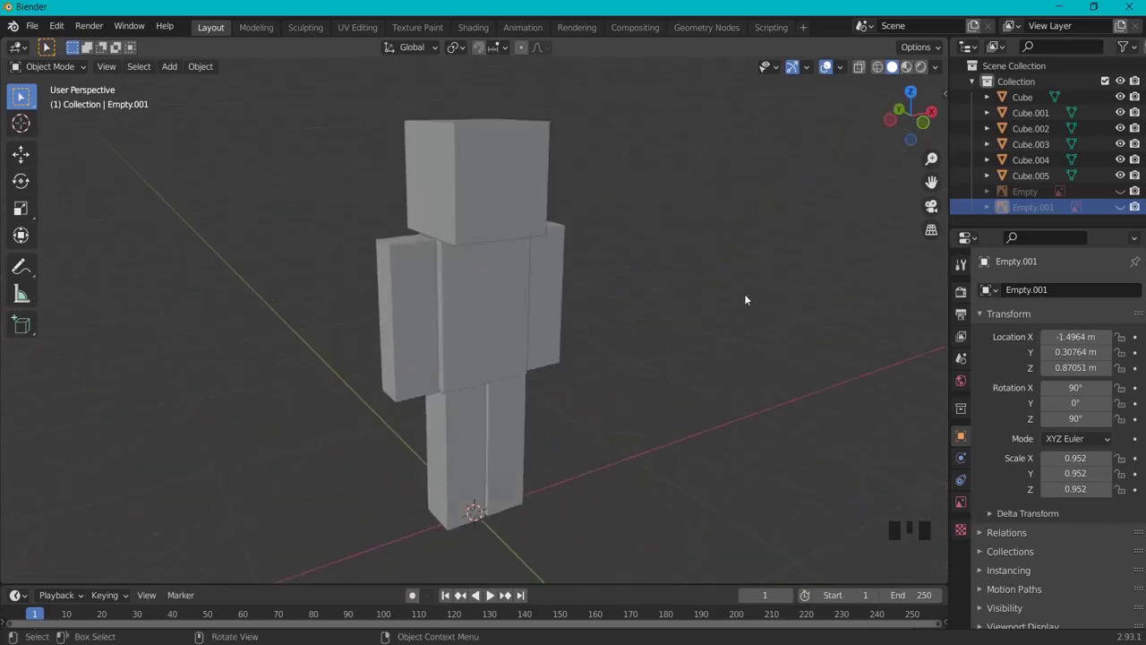
middle_click_drag(639, 304, 621, 259)
left_click(431, 165)
key("g")
right_click(479, 183)
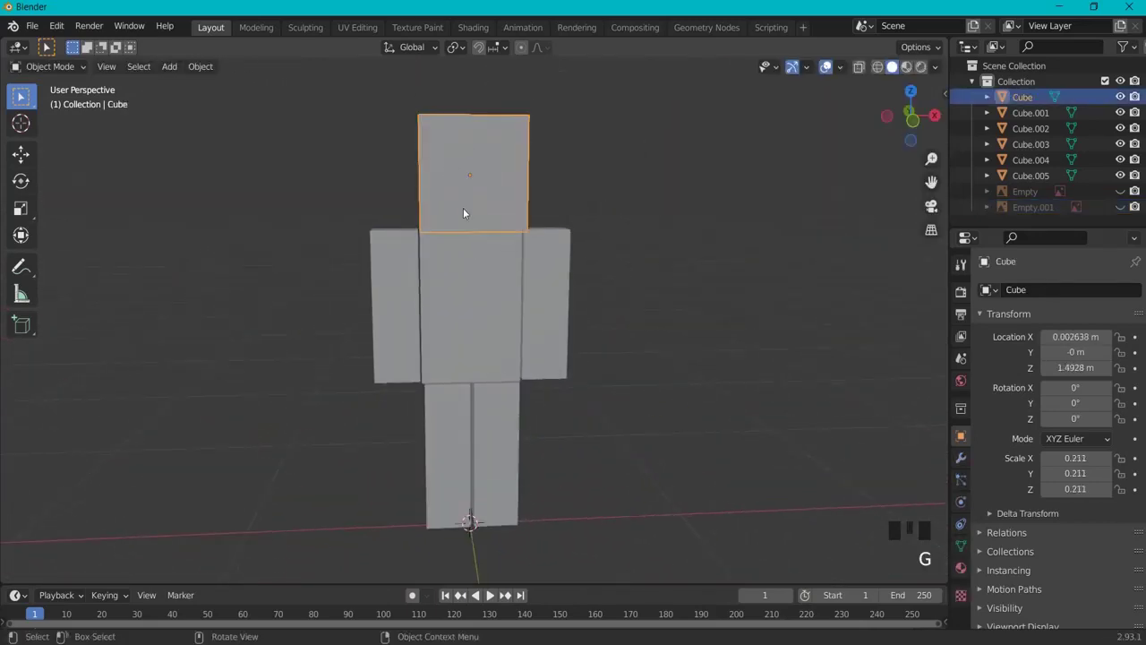
left_click(492, 354)
key("g")
right_click(484, 285)
- Join the head, torso, both arms and both legs into a single object
middle_click_drag(759, 309, 735, 309, "shift")
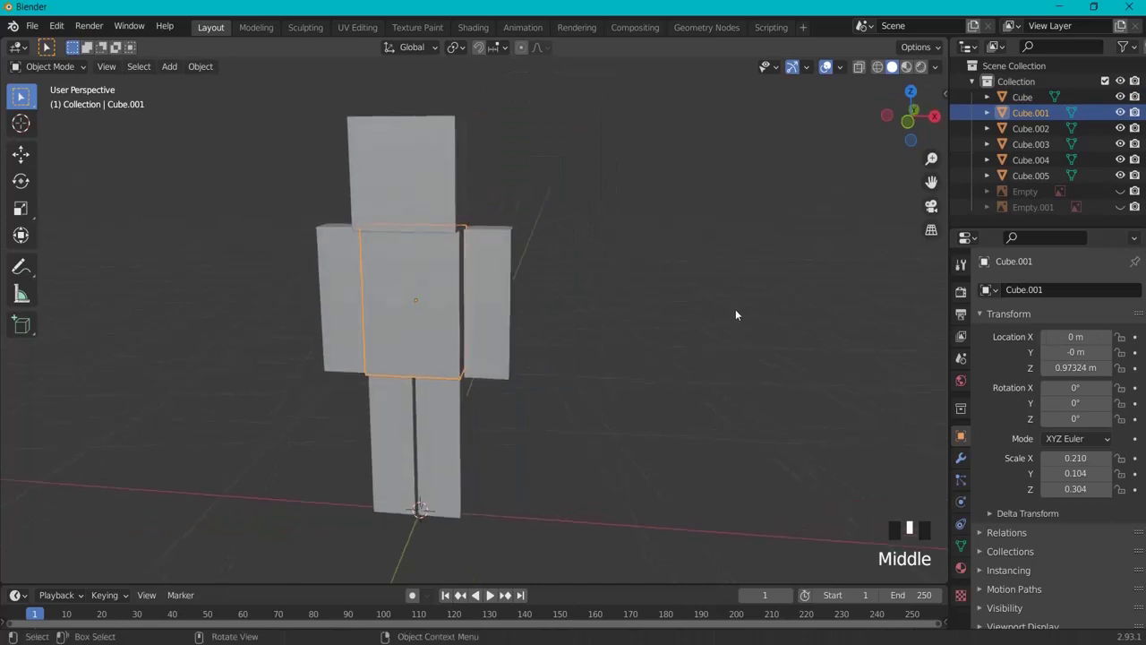
left_click(342, 292)
left_click(414, 300, "shift")
left_click(429, 193, "shift")
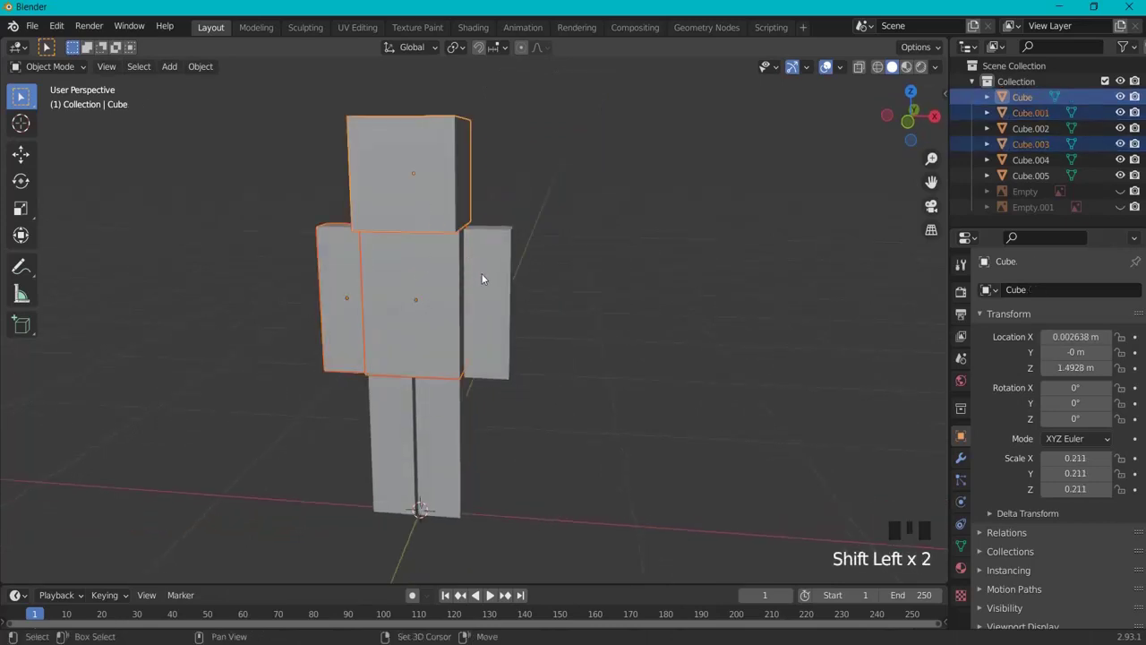
left_click(486, 288, "shift")
left_click(441, 425, "shift")
left_click(394, 439, "shift")
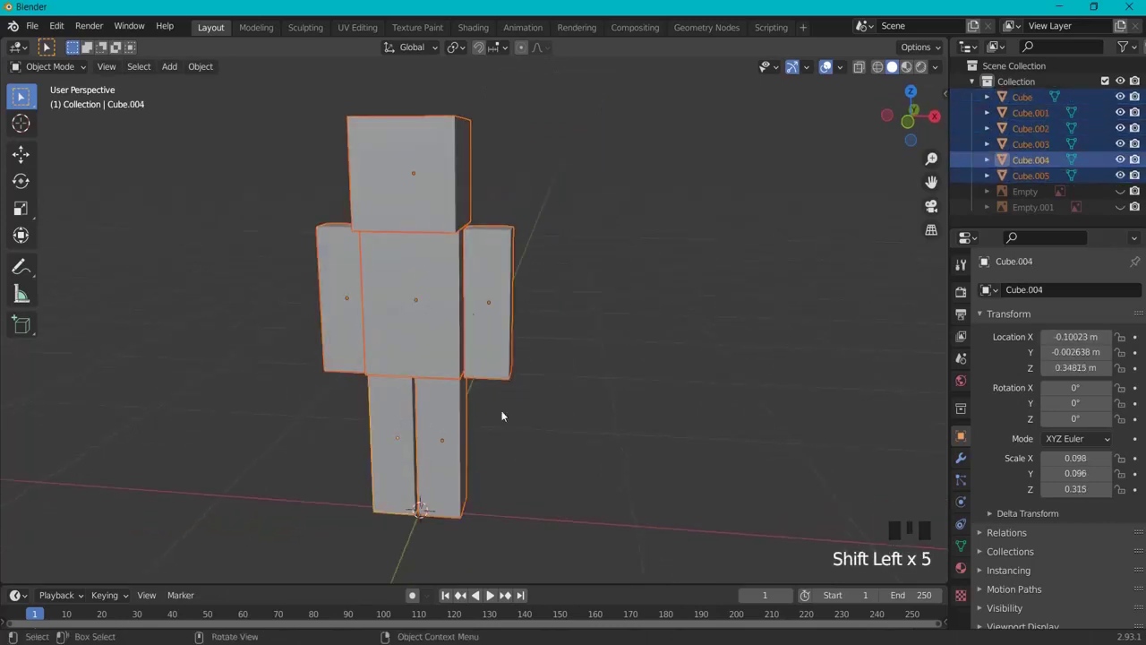
key("ctrl+j")
left_click(533, 316)
left_click(427, 289)
key("g")
left_click(454, 259)
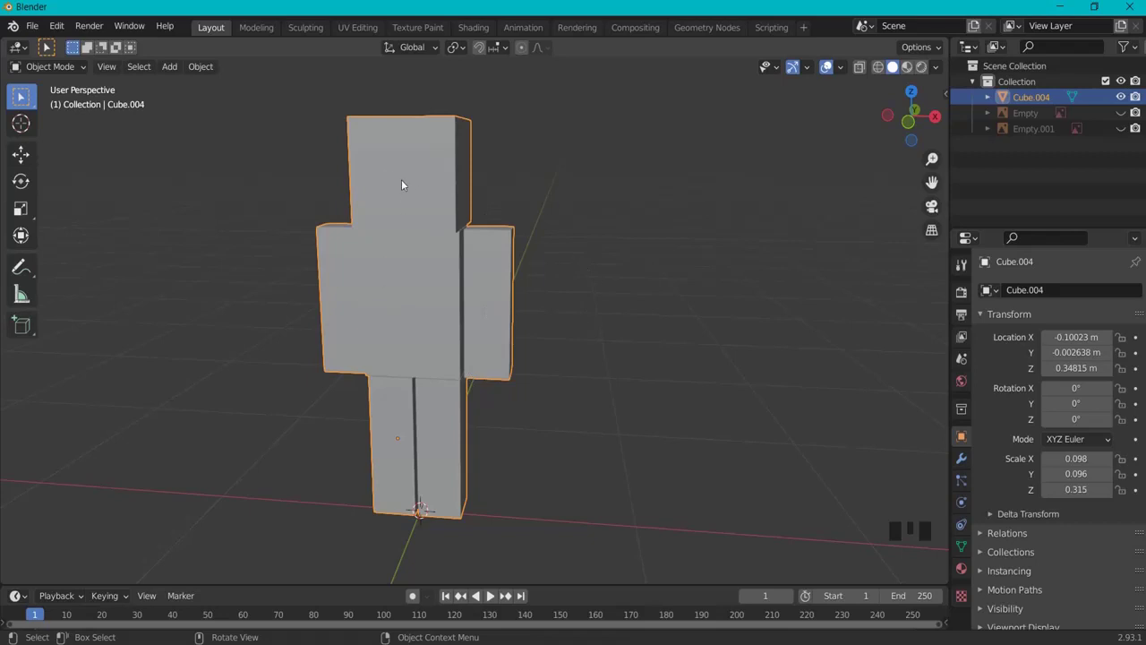
- Give the joined figure a material whose base color comes from an Image Texture
left_click(962, 570)
left_click(1060, 355)
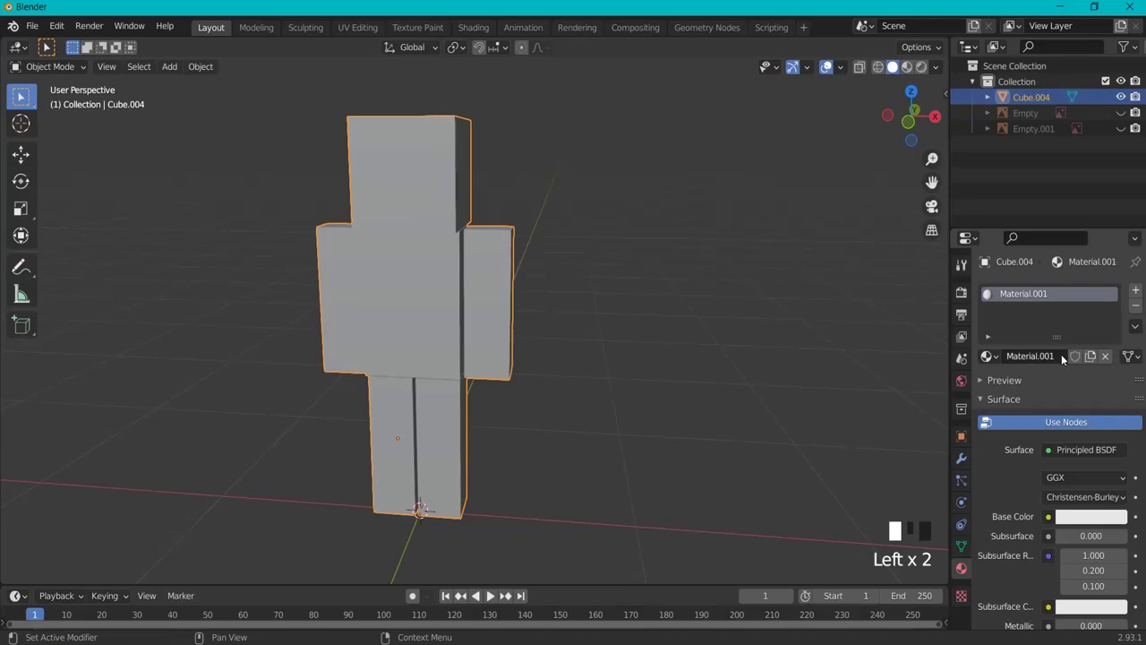
left_click(1049, 518)
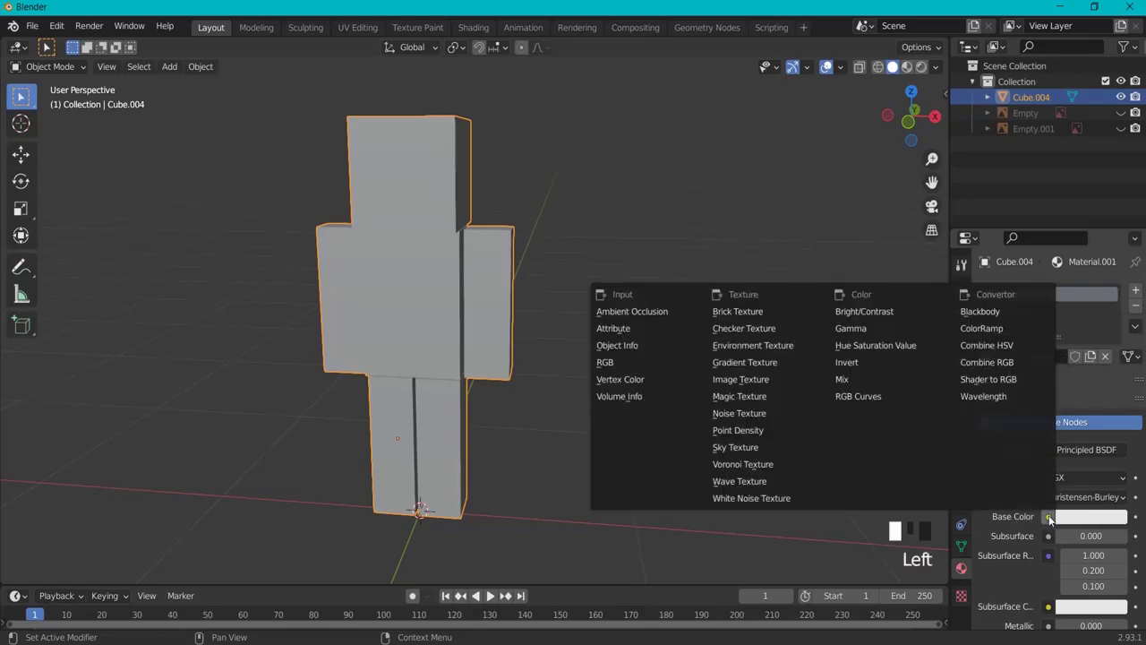
left_click(738, 383)
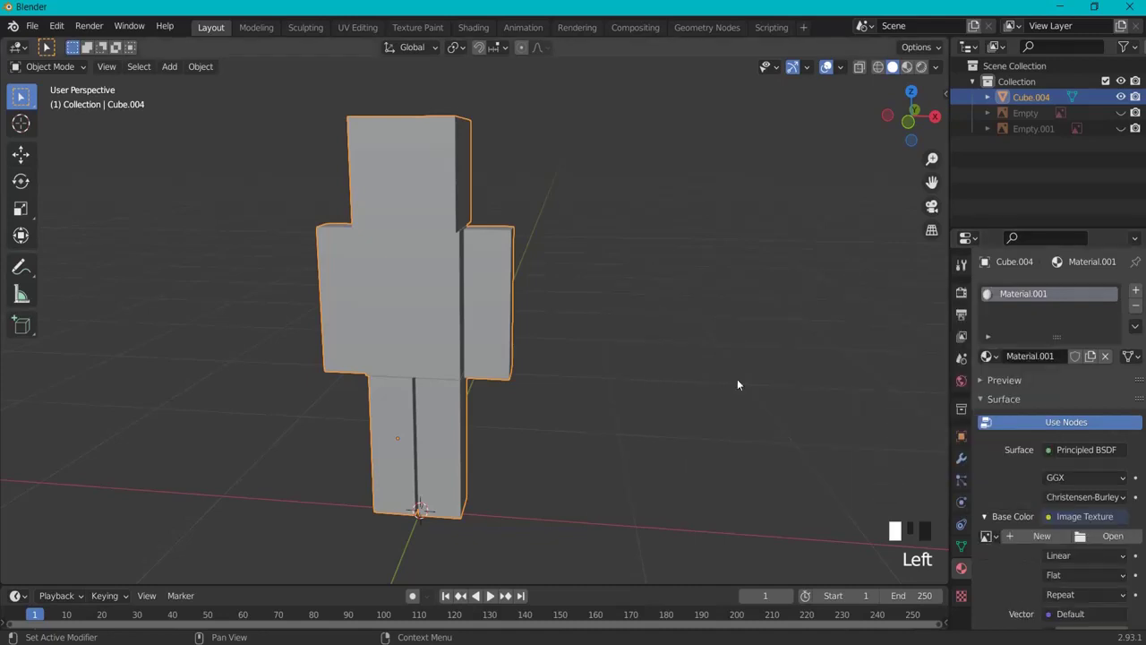
left_click(1112, 535)
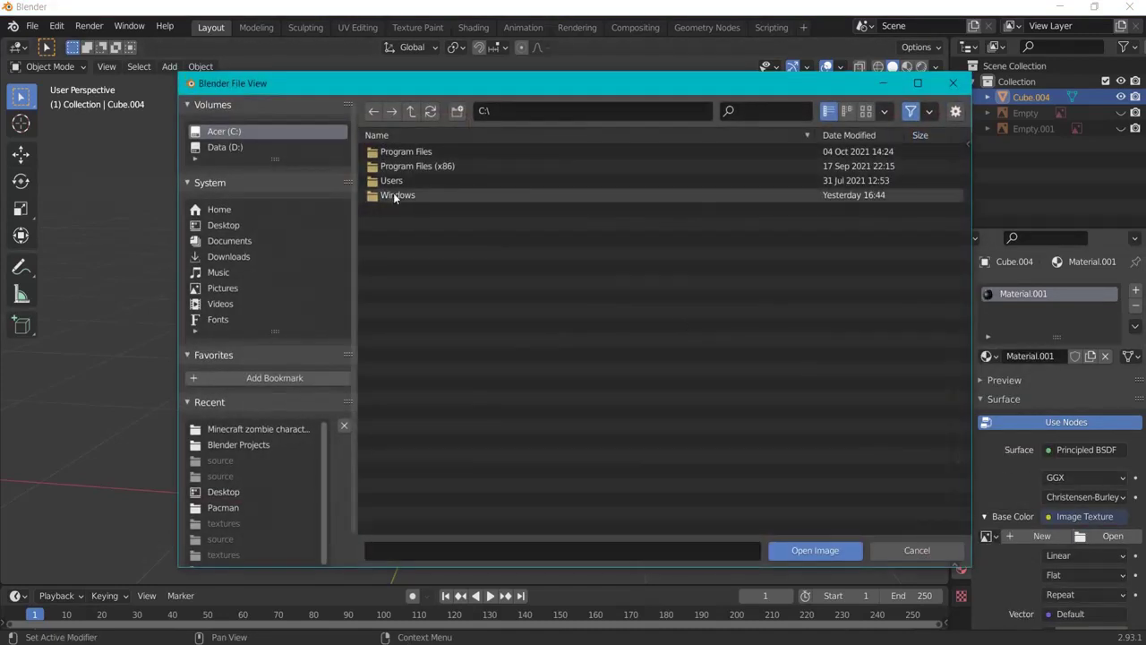
left_click(232, 241)
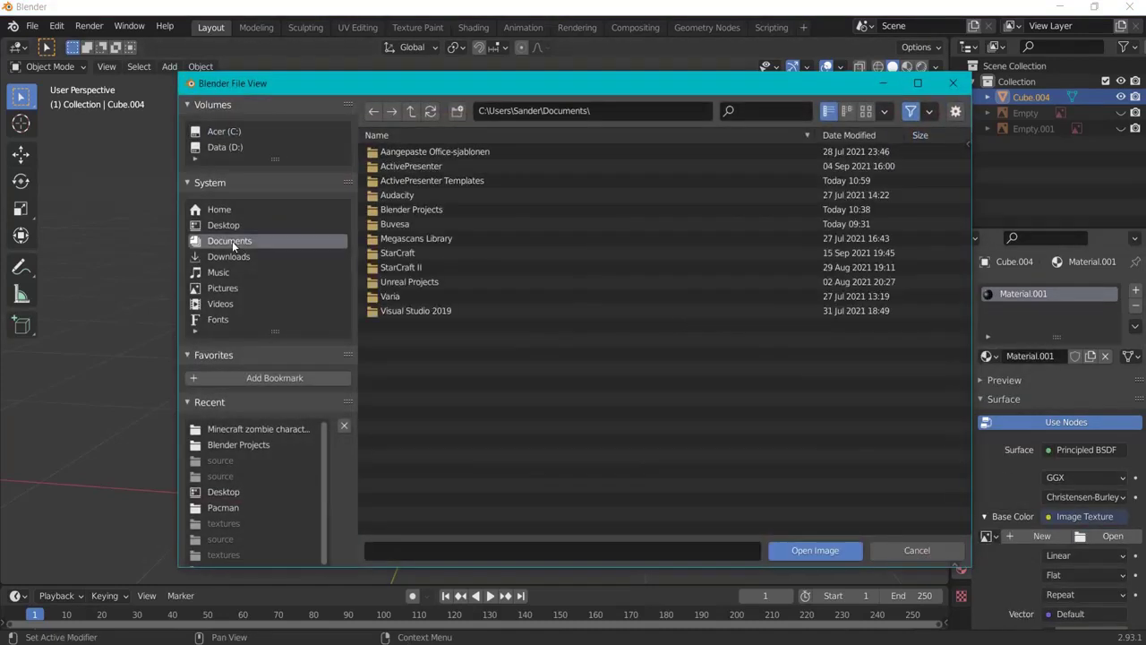
double_click(404, 210)
double_click(404, 180)
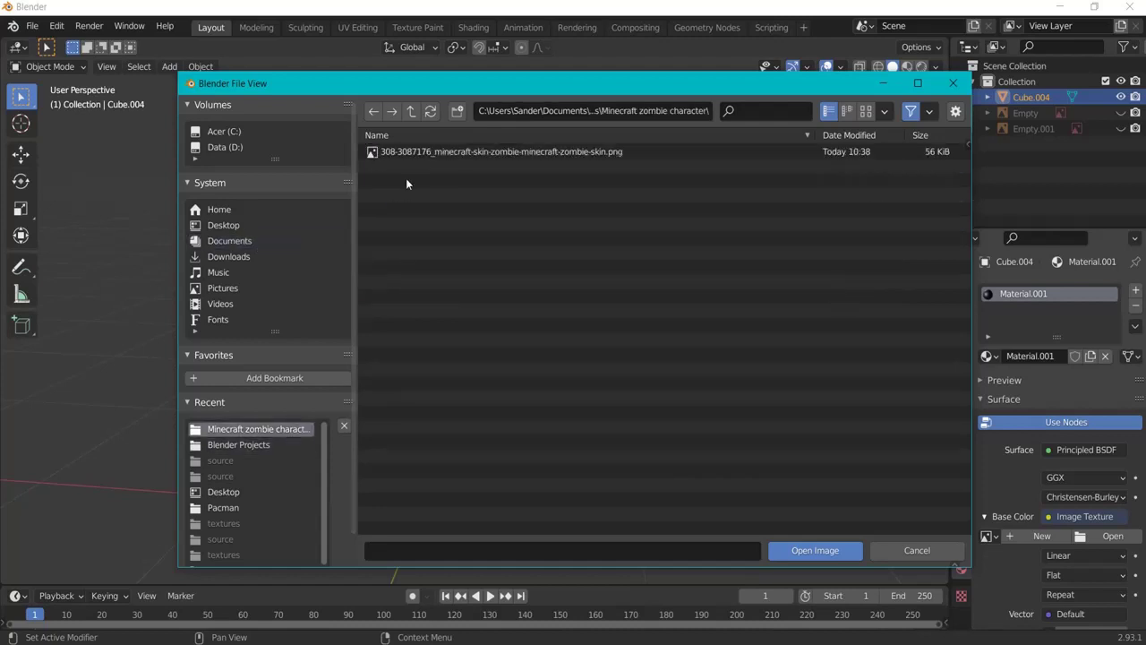
double_click(427, 152)
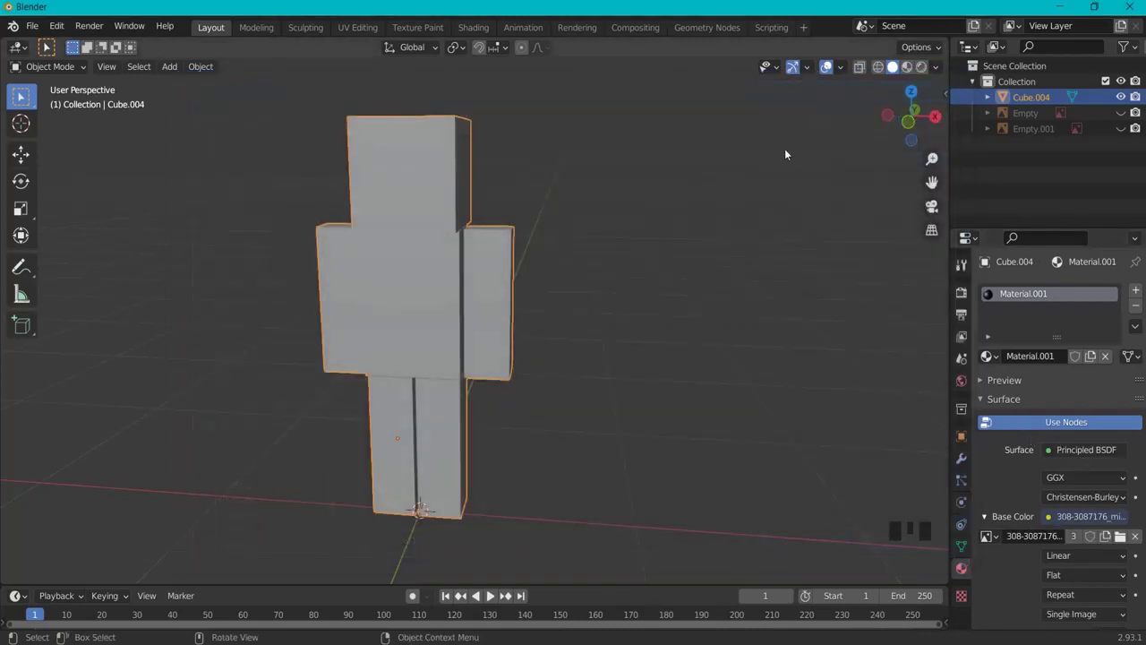
- Display the figure in Material Preview shading and inspect the texture from the front
left_click(907, 69)
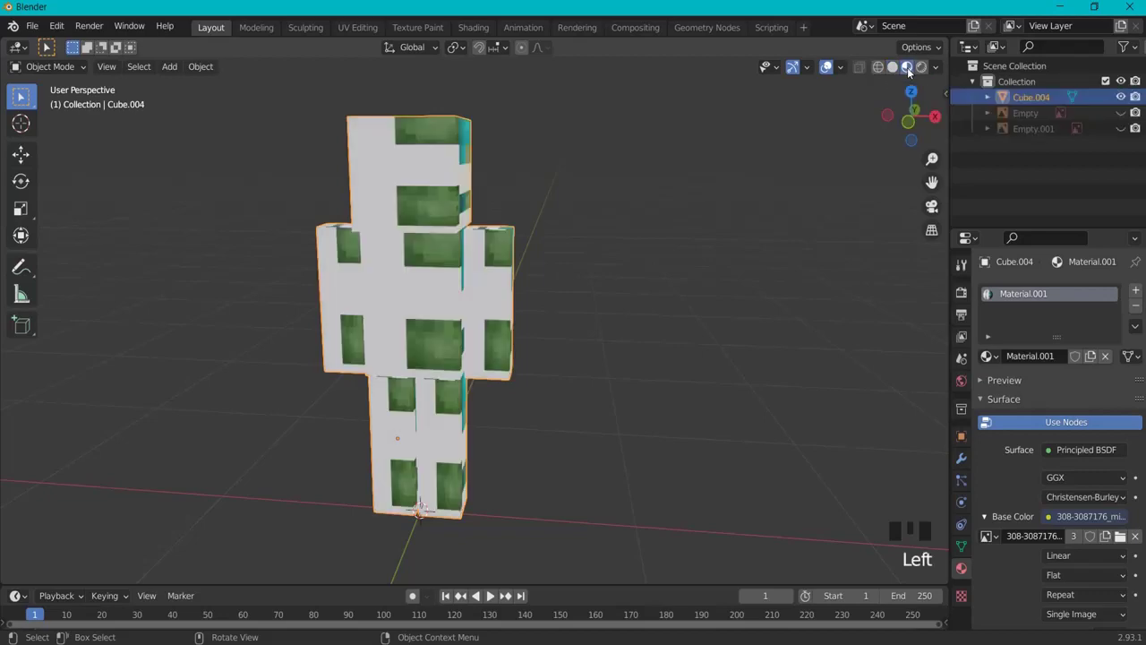
middle_click_drag(712, 285, 469, 281)
middle_click_drag(537, 305, 631, 287, "shift")
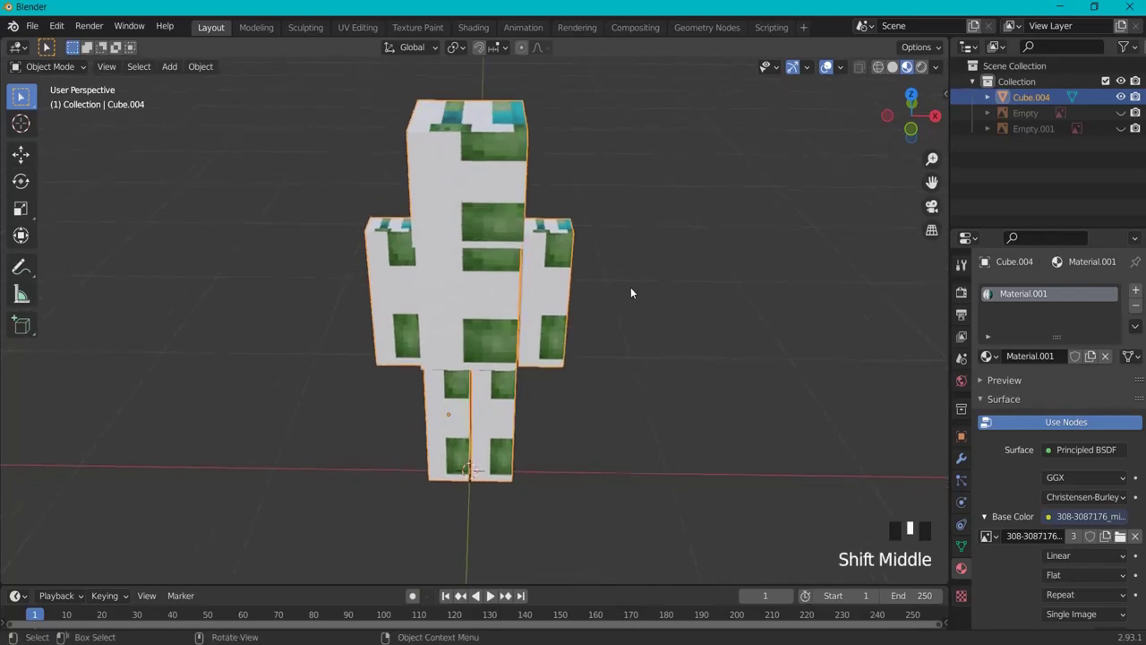
key("KP_1")
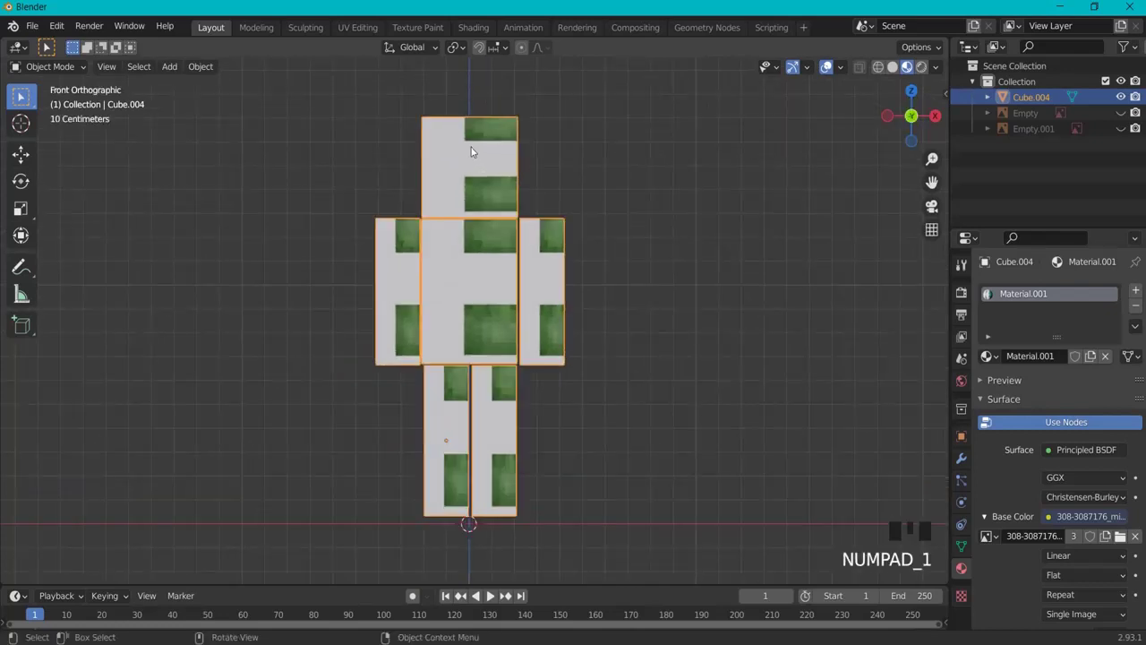
- Open the UV Editing workspace and unwrap the whole figure with Smart UV Project
left_click(358, 27)
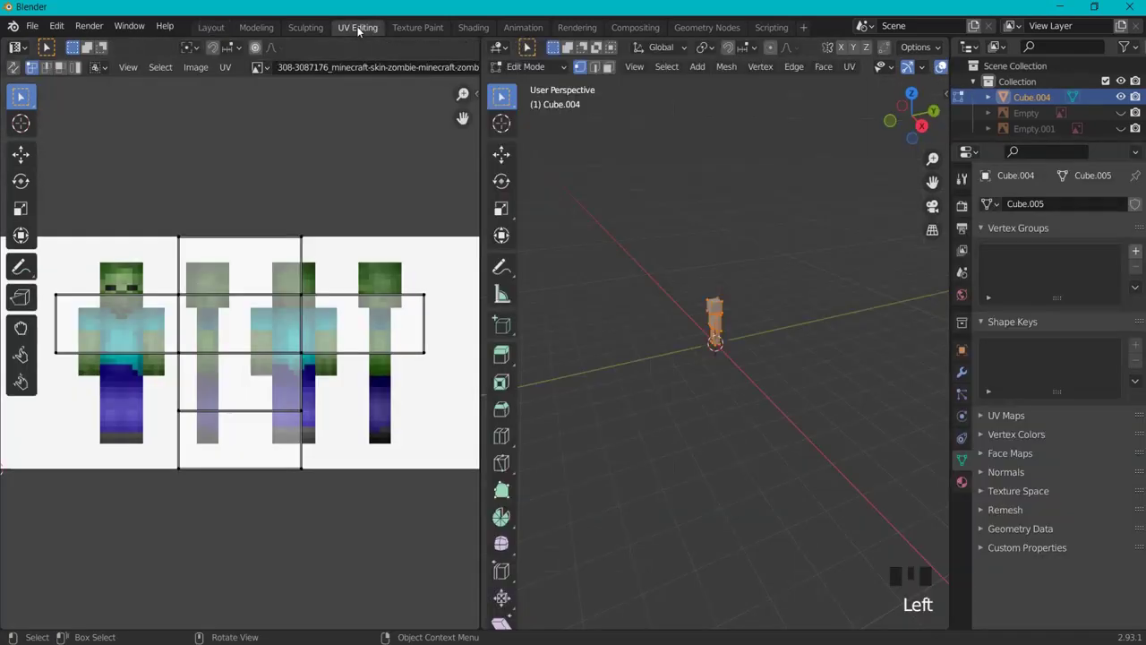
scroll(781, 310, "up", 5)
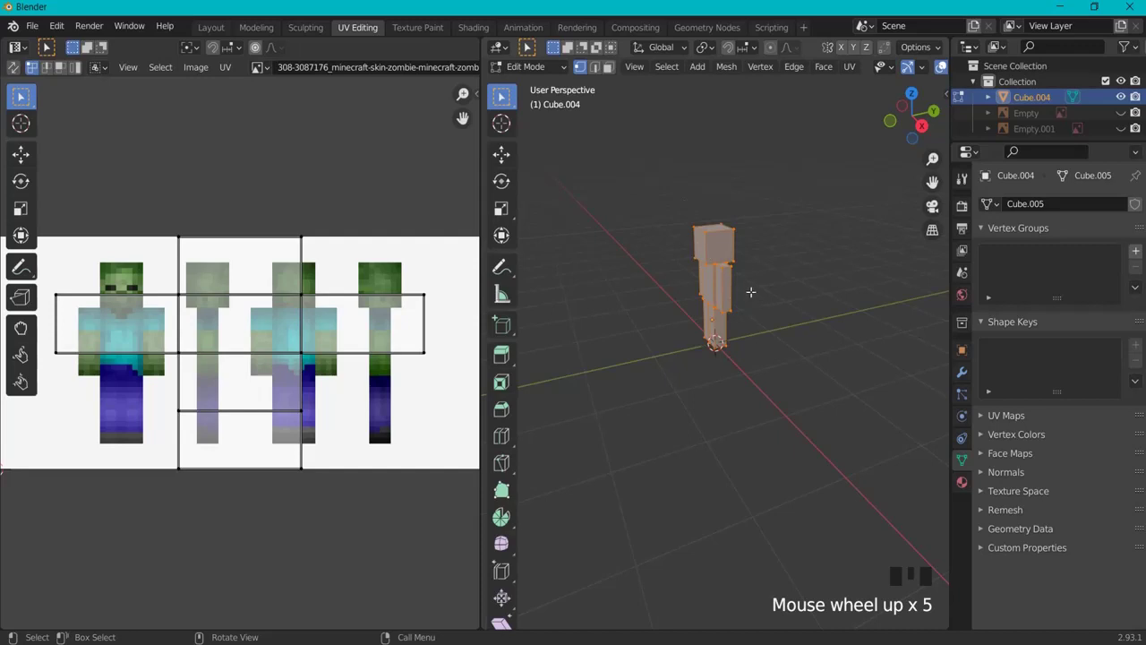
key("u")
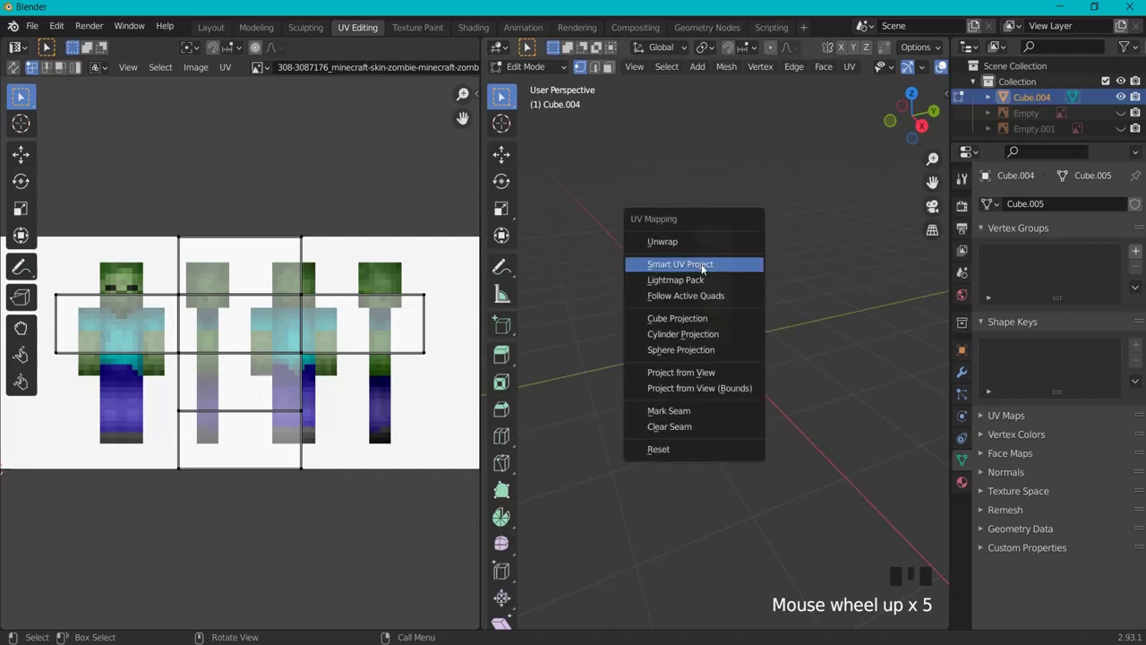
left_click(703, 265)
left_click(697, 390)
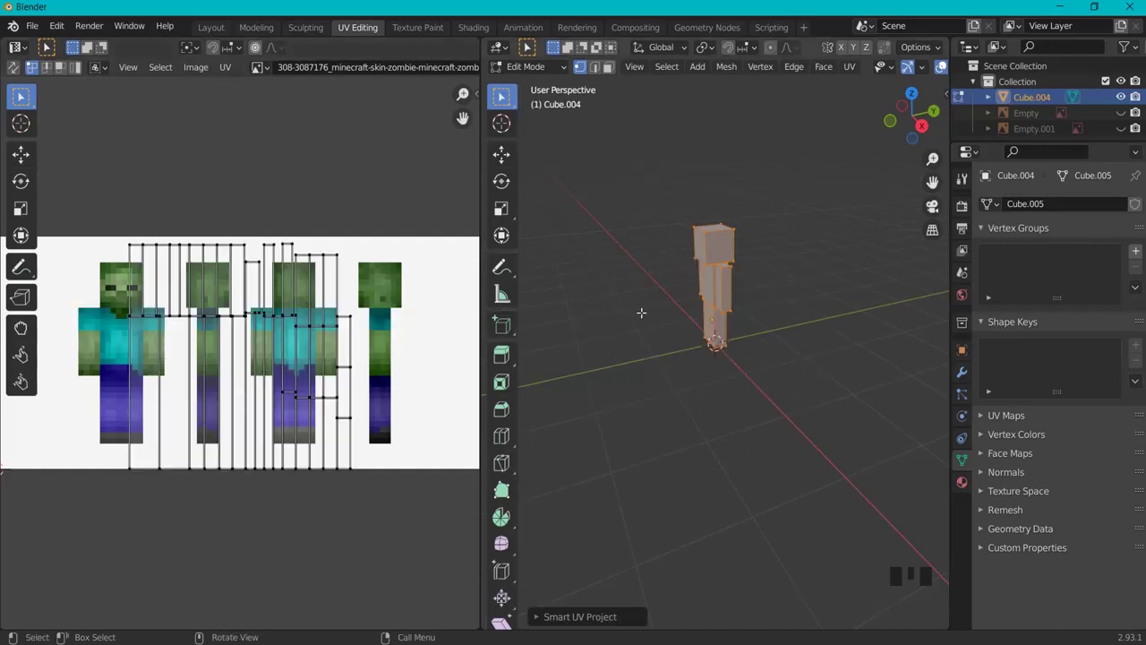
- Frame the figure from the front in Material Preview shading and switch the mesh to face selection
key("KP_1")
scroll(657, 286, "up", 4)
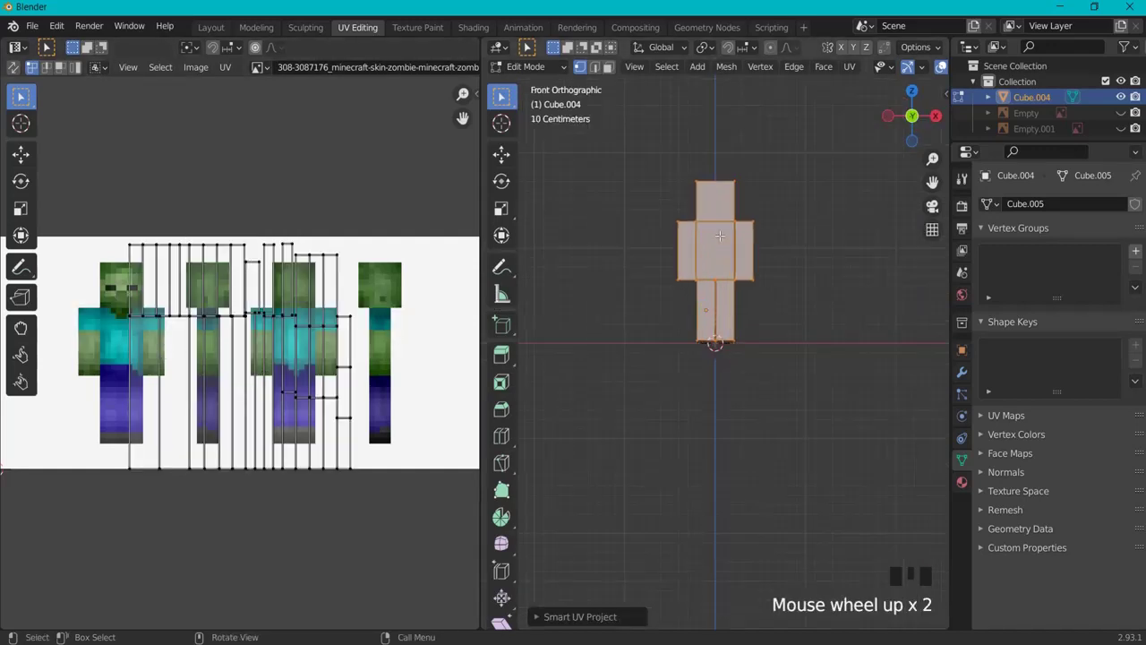
middle_click_drag(826, 187, 813, 251, "shift")
scroll(796, 260, "up", 2)
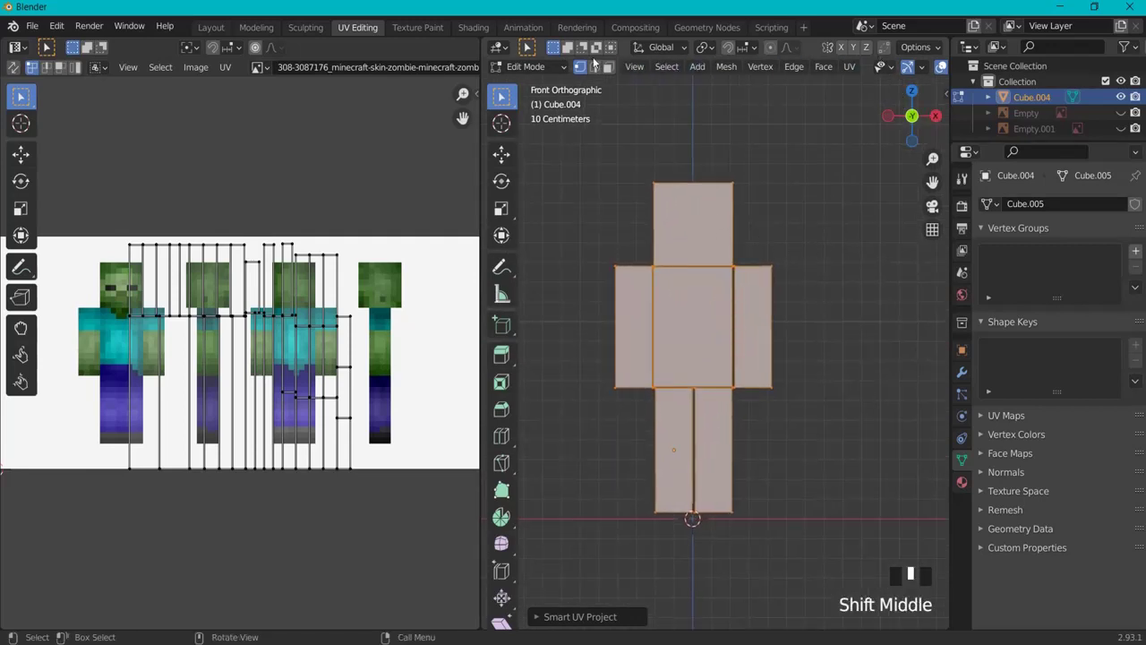
scroll(606, 71, "down", 1)
scroll(670, 70, "down", 4)
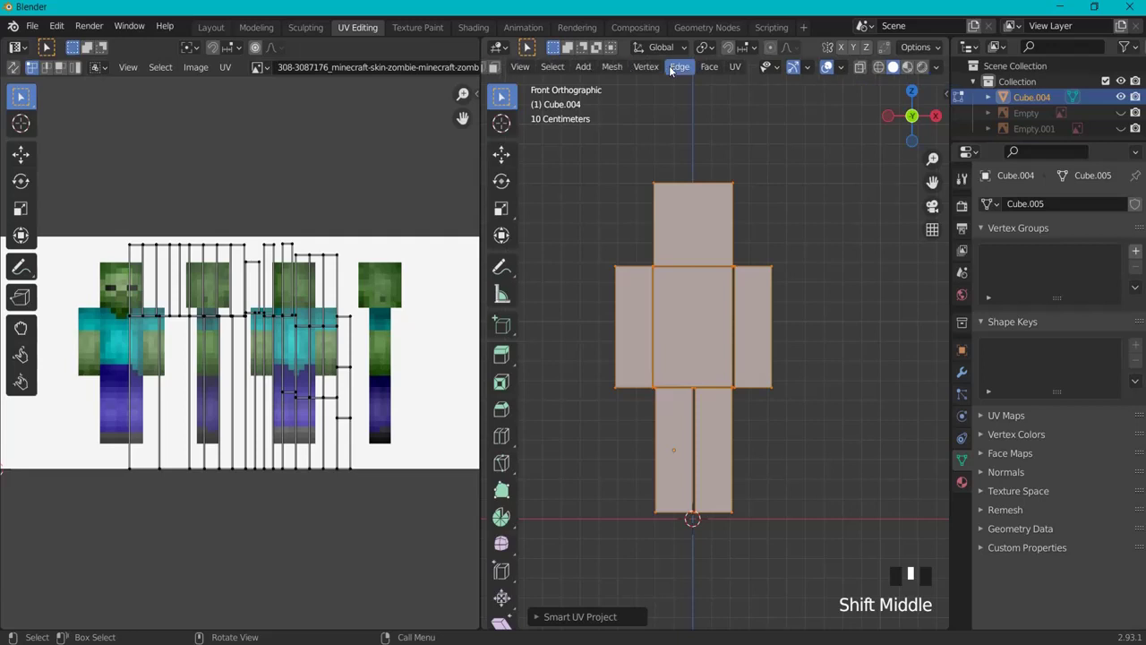
scroll(738, 73, "up", 4)
scroll(743, 70, "down", 4)
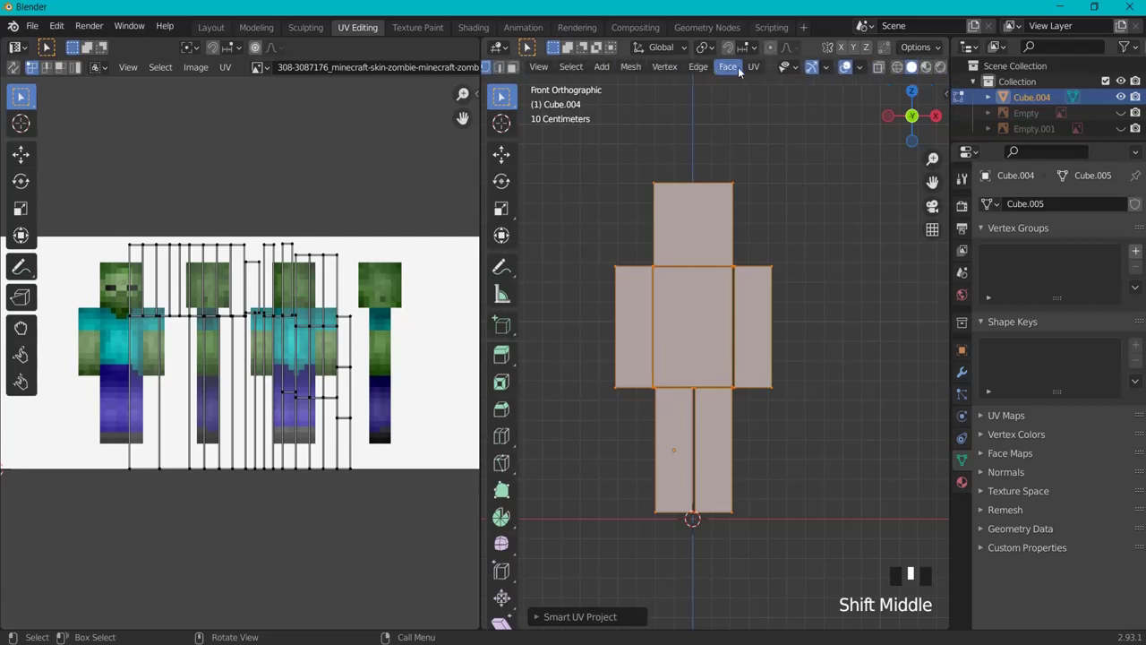
left_click(906, 68)
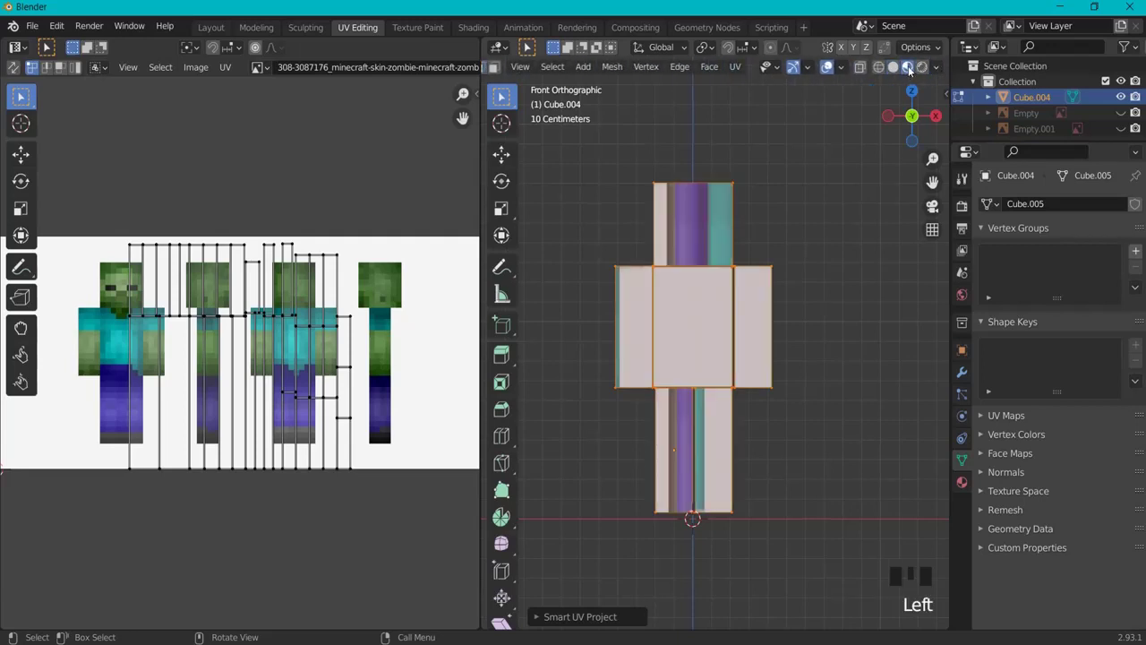
scroll(681, 69, "up", 5)
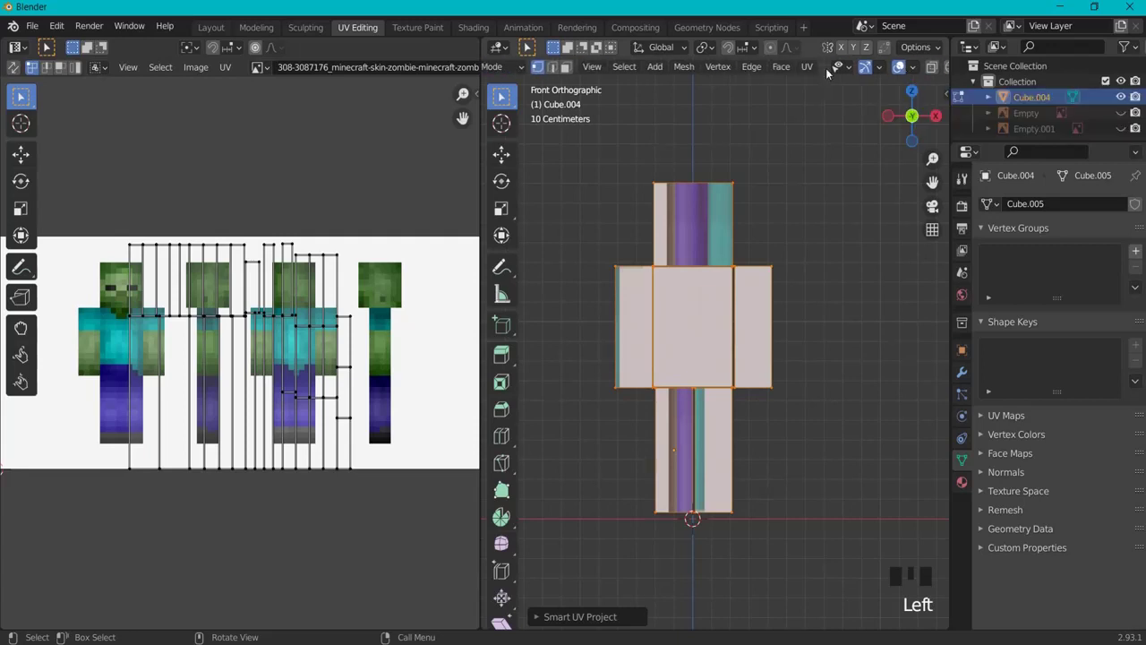
left_click(608, 68)
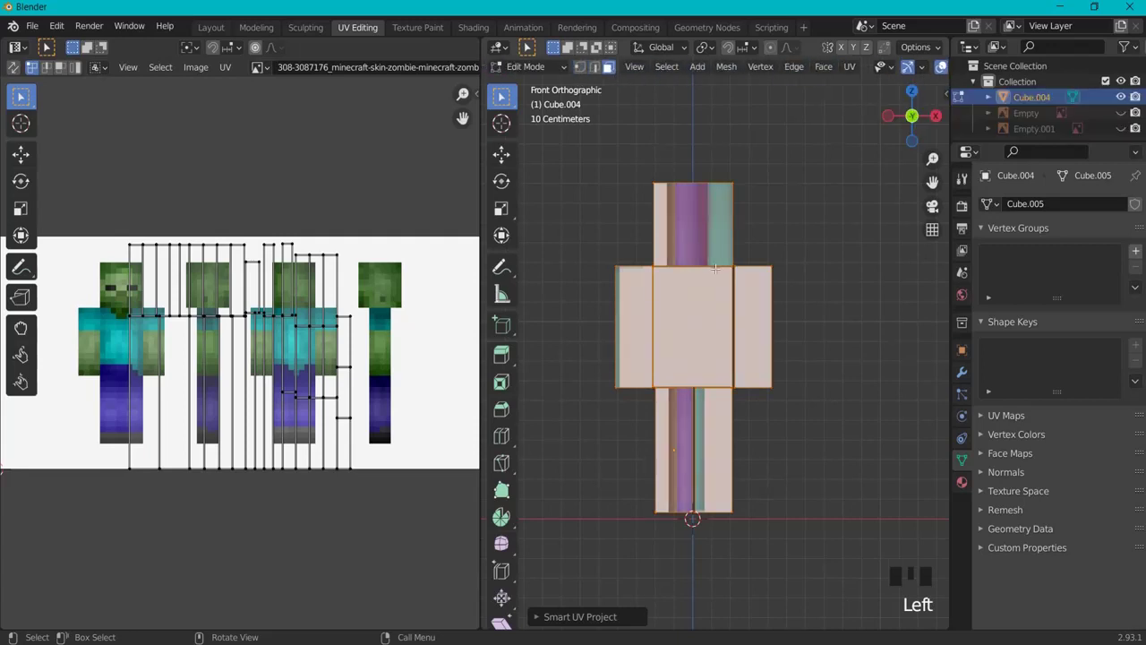
- Pick the front faces of the head, torso and arms one by one to check where their UV islands lie on the skin image
left_click(695, 245)
left_click(702, 320)
left_click(769, 327)
left_click(718, 308)
left_click(671, 232)
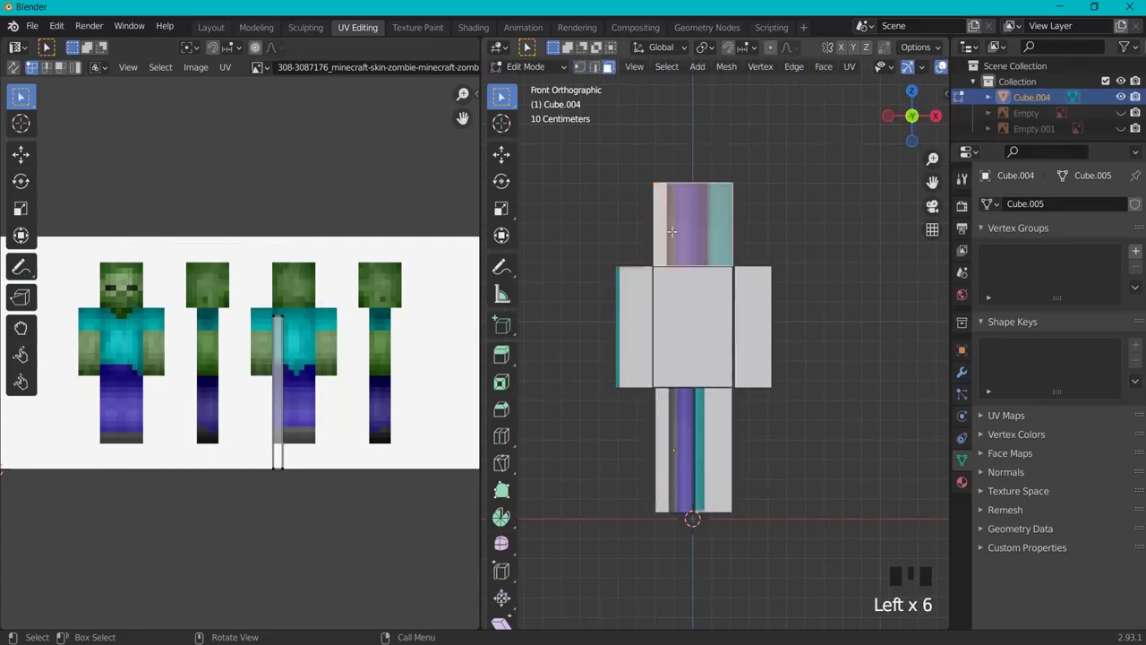
left_click(639, 303)
left_click(699, 310)
left_click(705, 233)
left_click(719, 342)
left_click(757, 341)
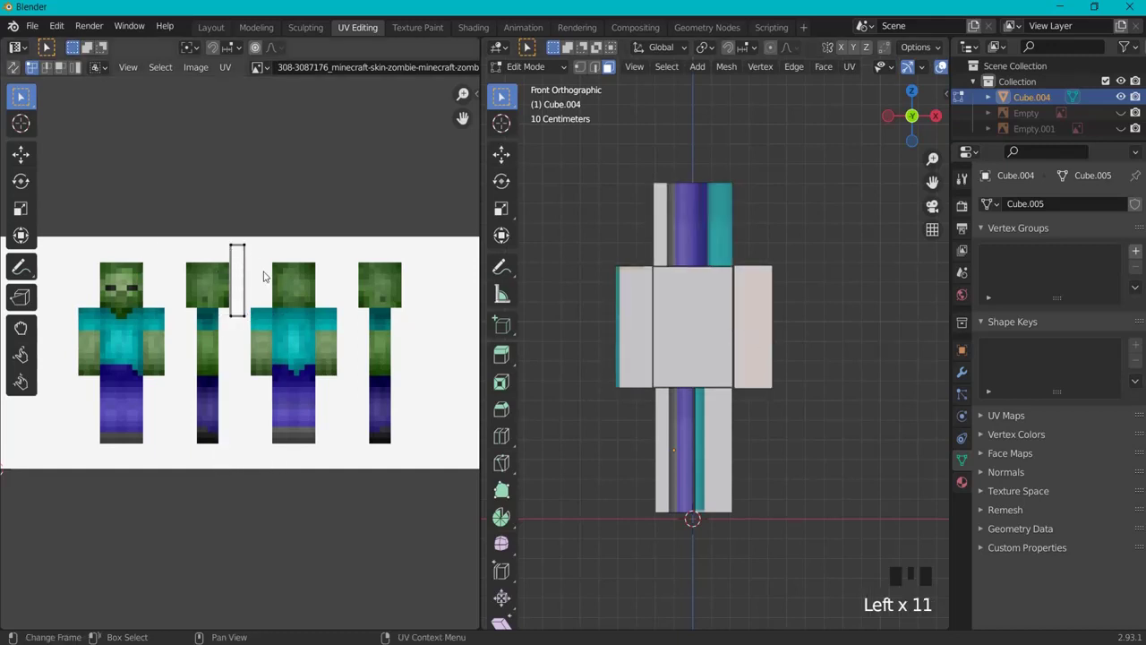
left_click(693, 326)
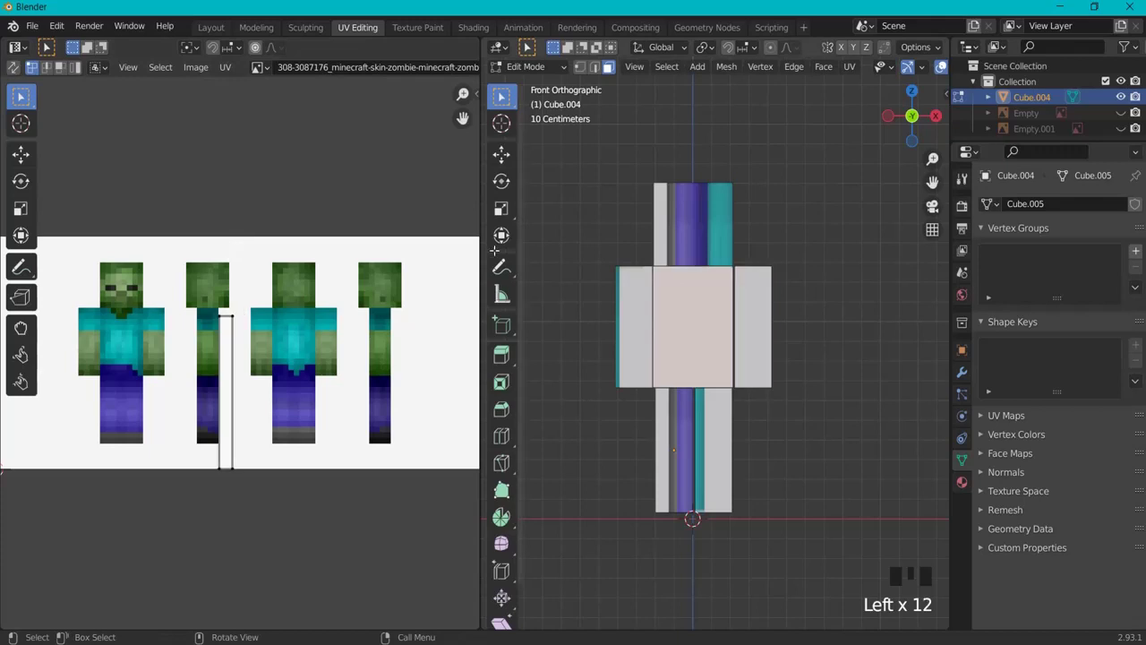
left_click(276, 497)
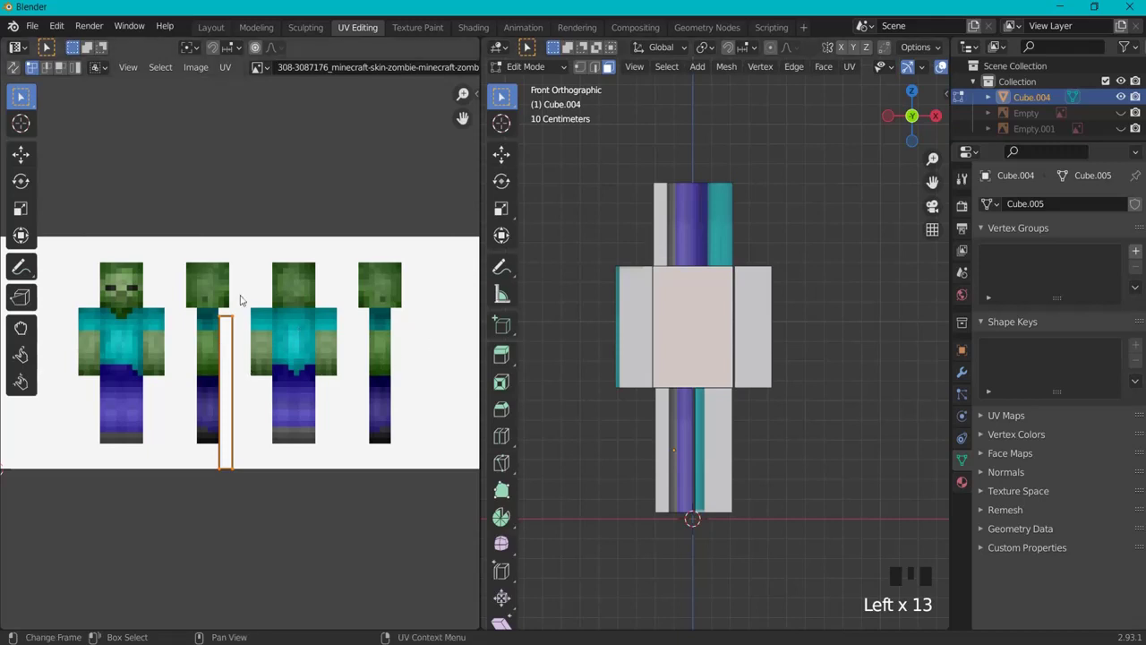
- Fit the UV island of the head's front face around the zombie face in the front picture of the skin image
left_click(717, 249)
left_click_drag(222, 288, 349, 481)
key("g")
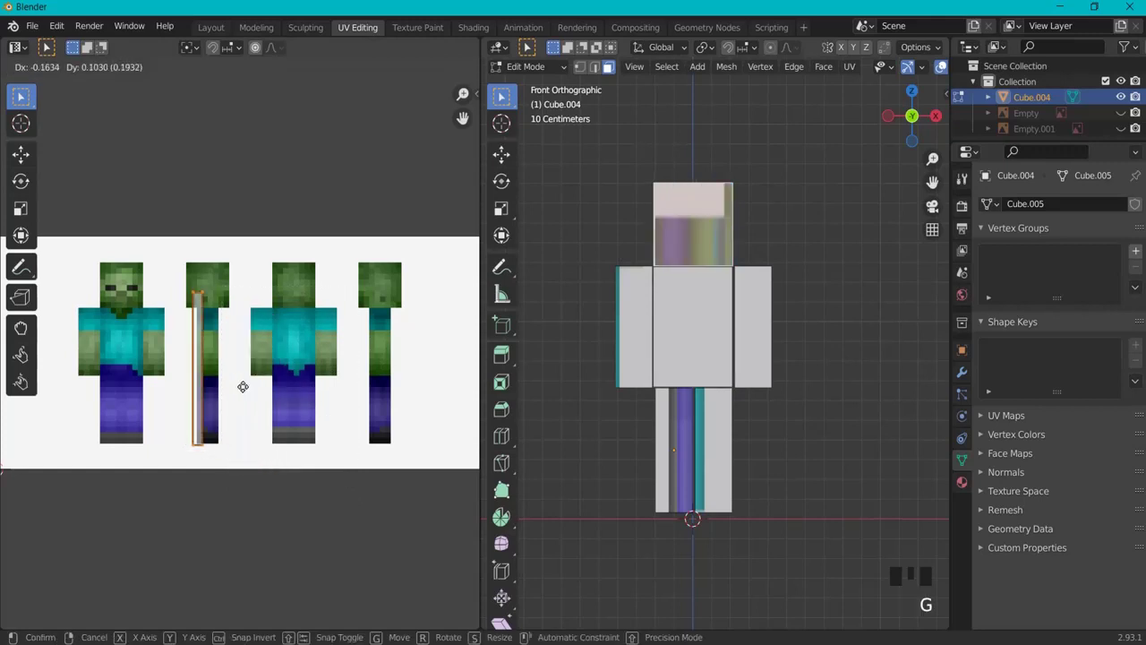
left_click(155, 358)
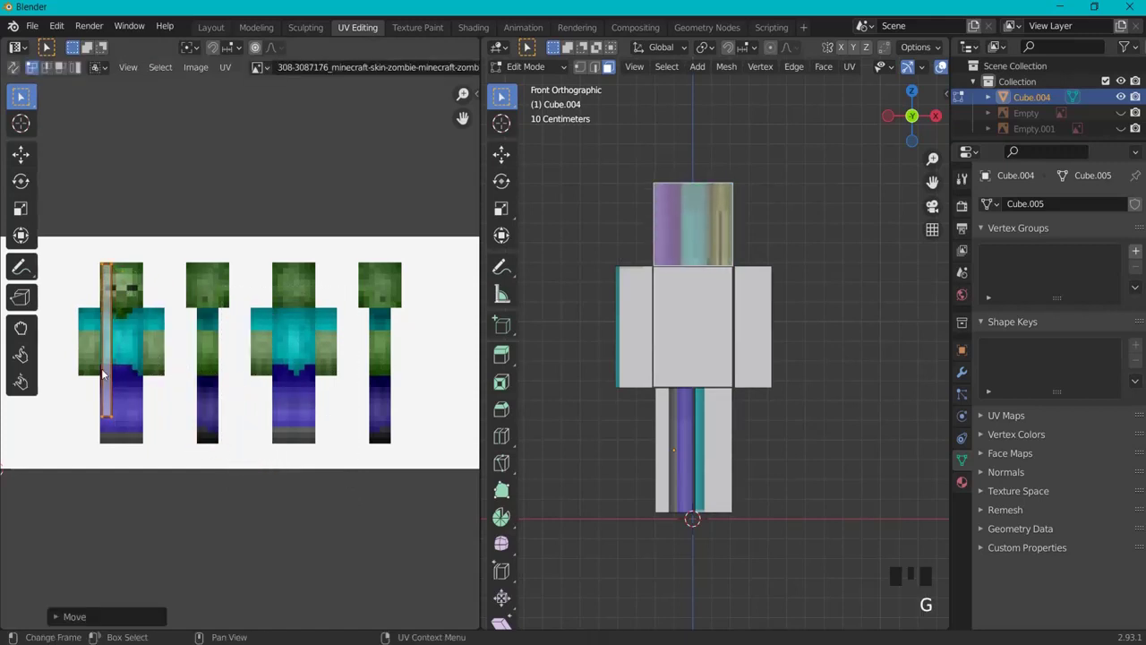
key("g")
left_click(146, 343)
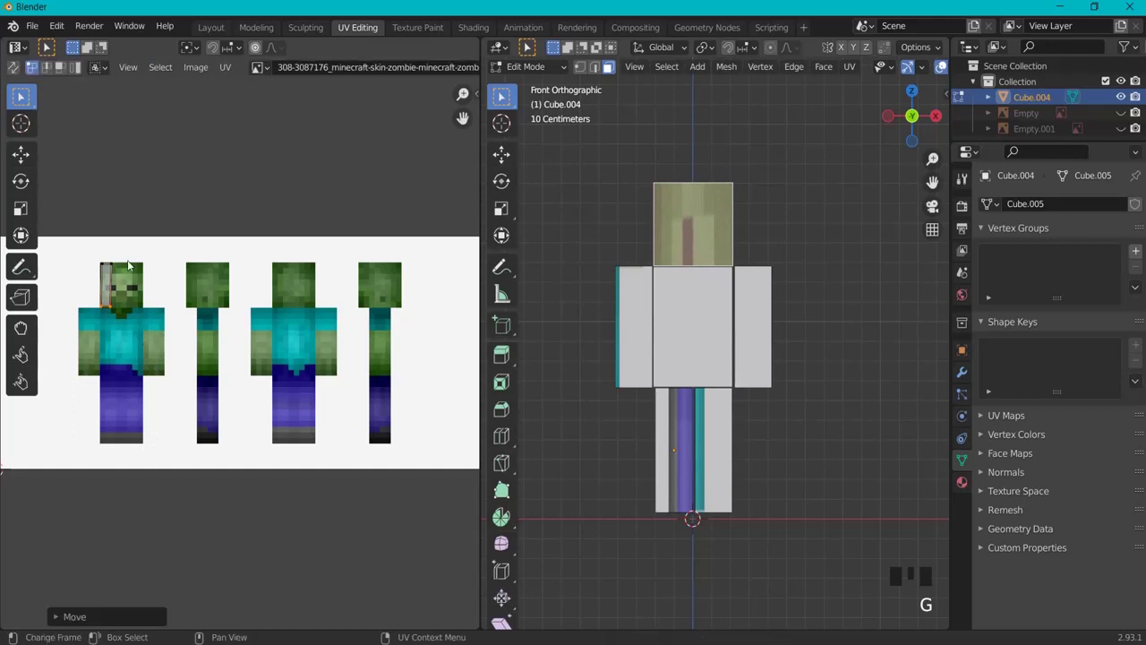
key("g")
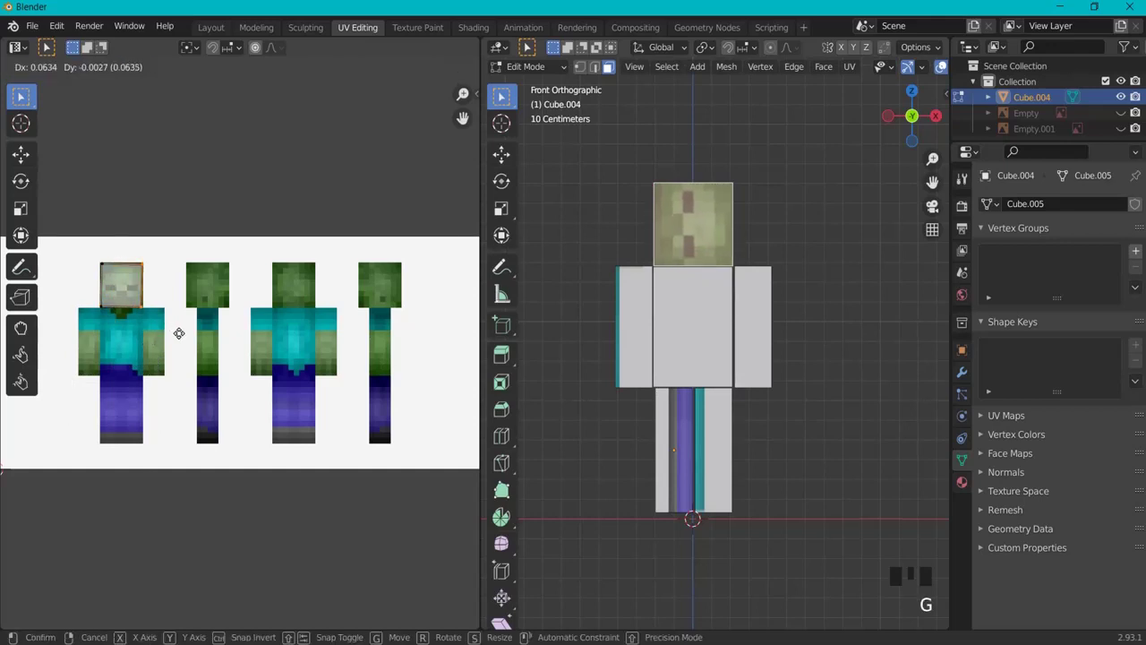
left_click(179, 333)
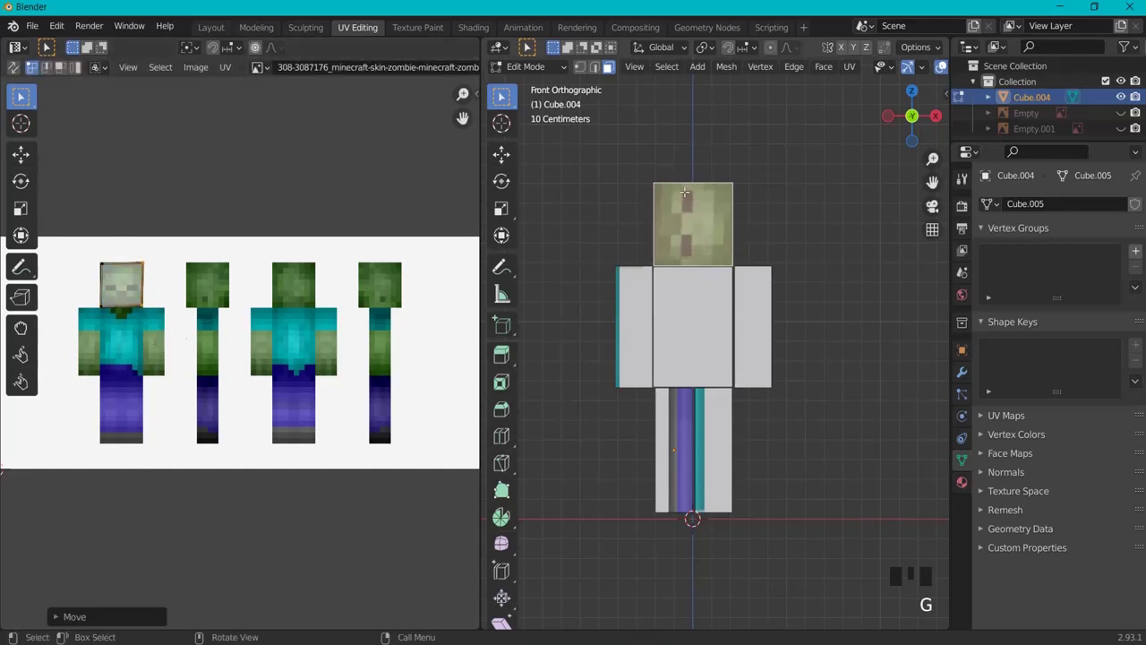
- Rotate the UV island of the head's front face until the zombie face stands upright, and realign it with the head's outline
key("r")
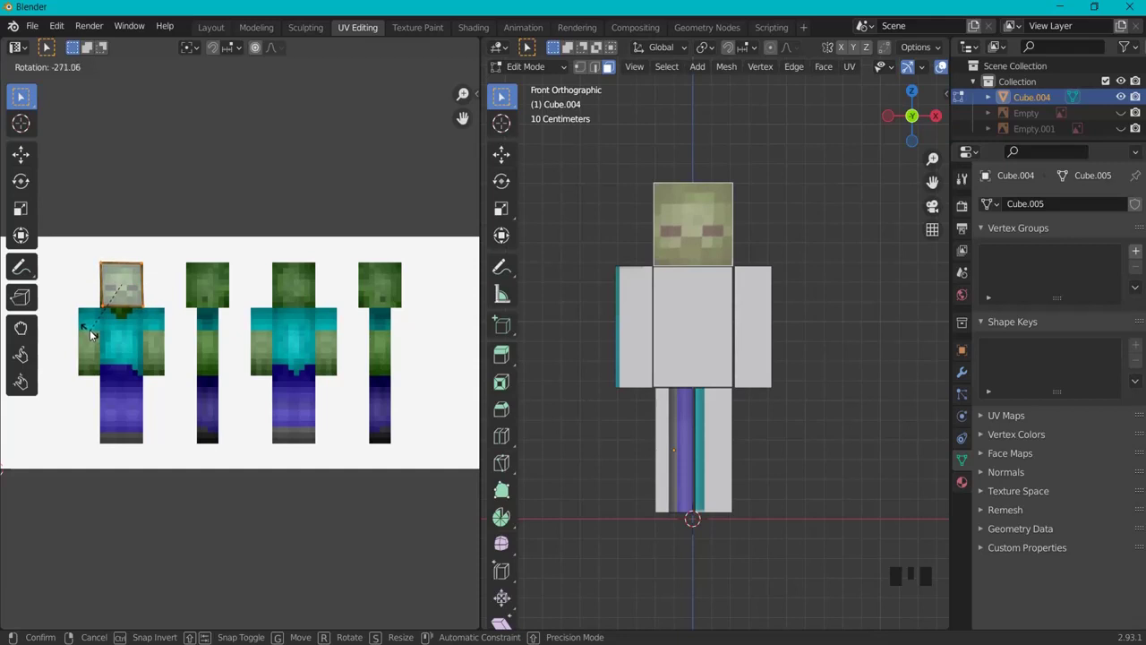
left_click(89, 334)
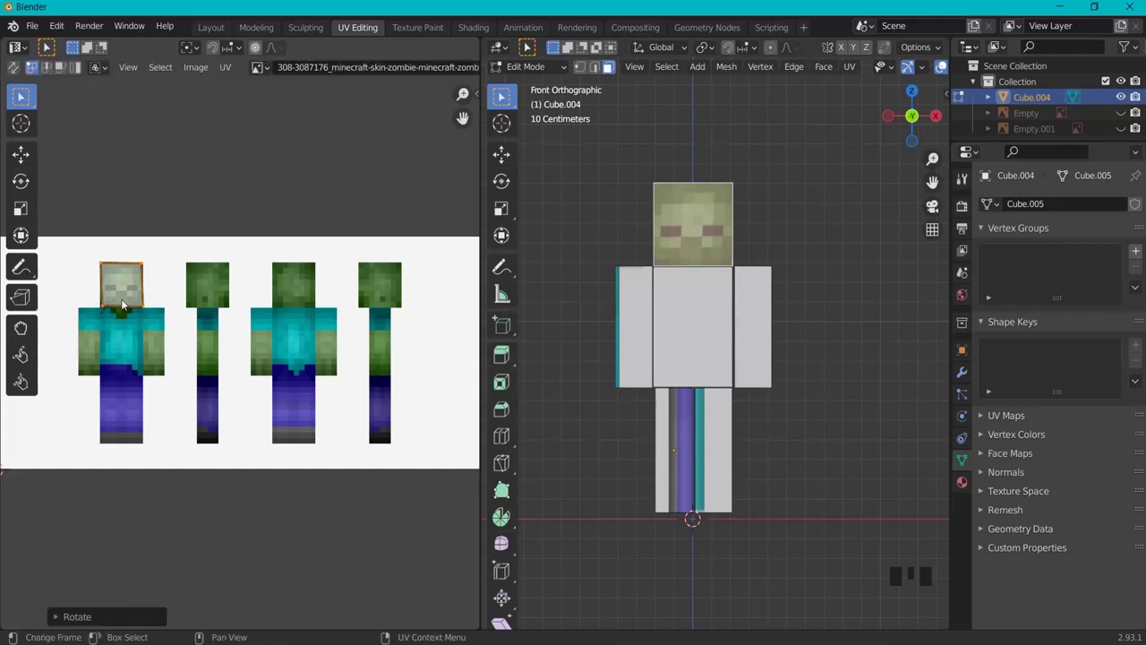
key("g")
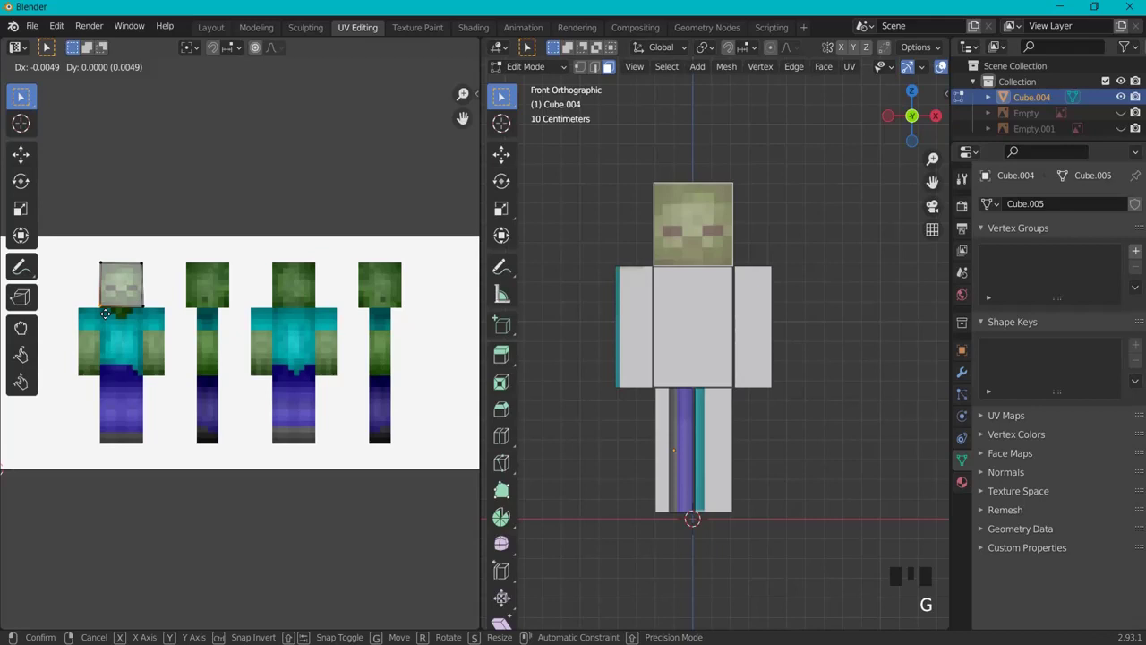
left_click(104, 313)
left_click(236, 237)
- Examine where the UV islands of the front arm, torso and leg faces lie, with UV sync selection on and off
left_click(741, 310)
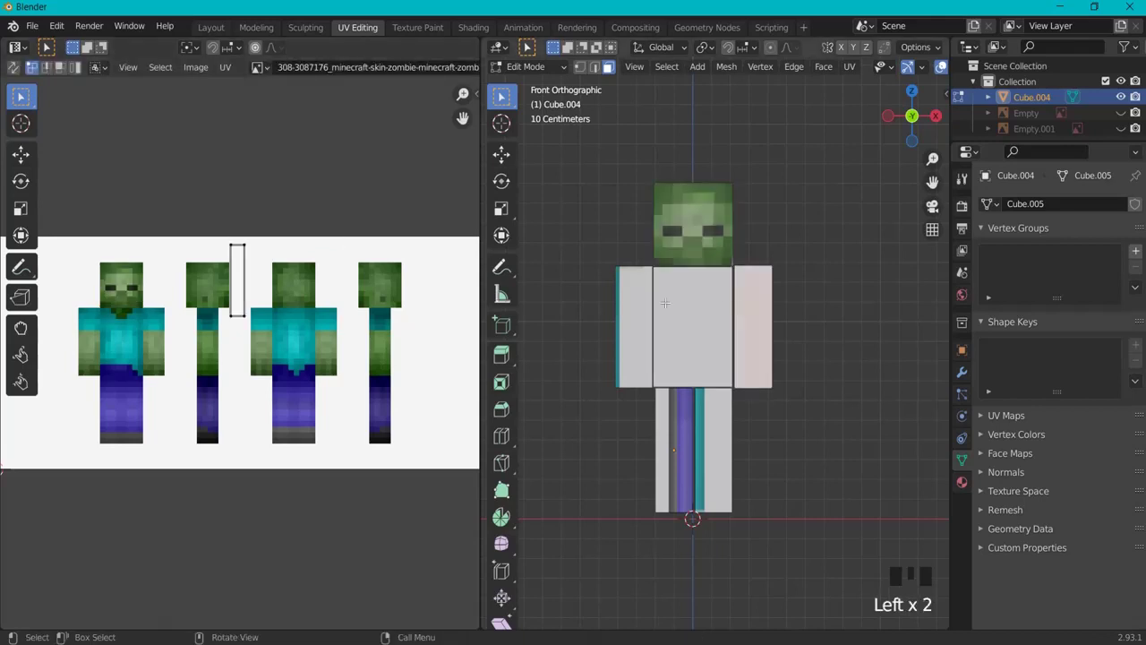
left_click(634, 327)
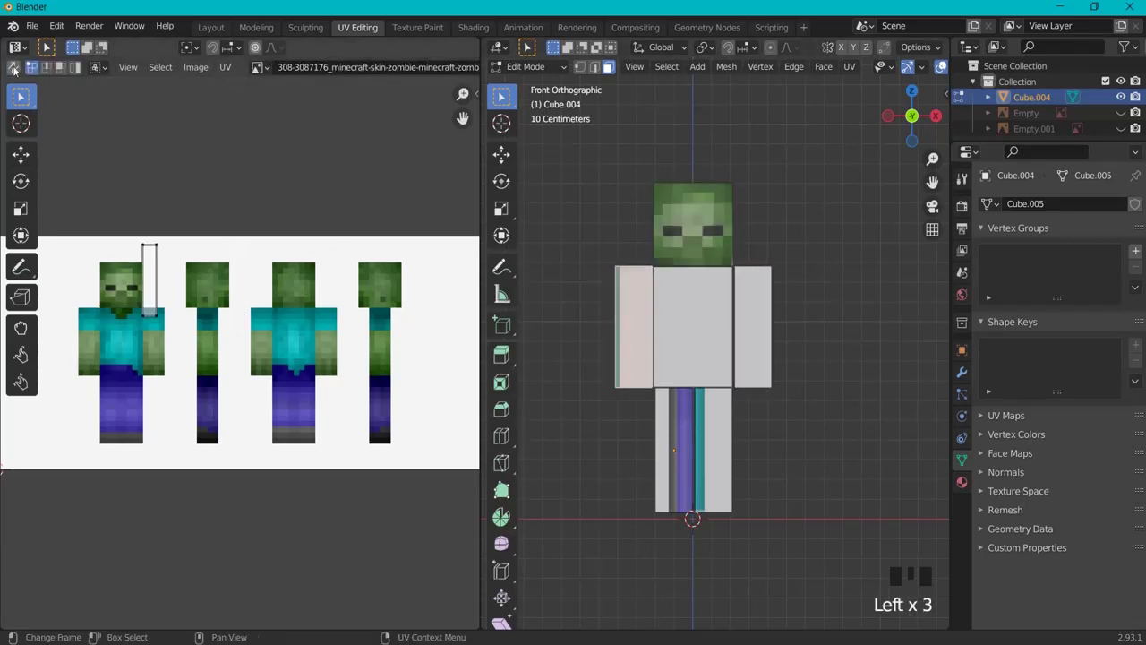
left_click(13, 68)
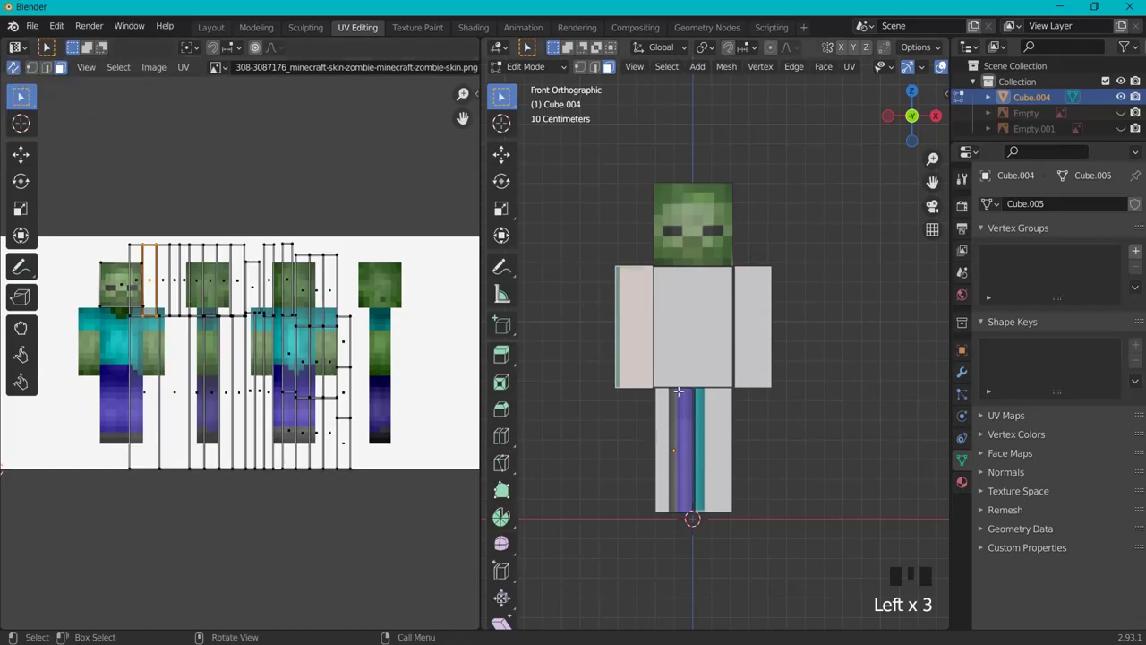
left_click(705, 327)
key("g")
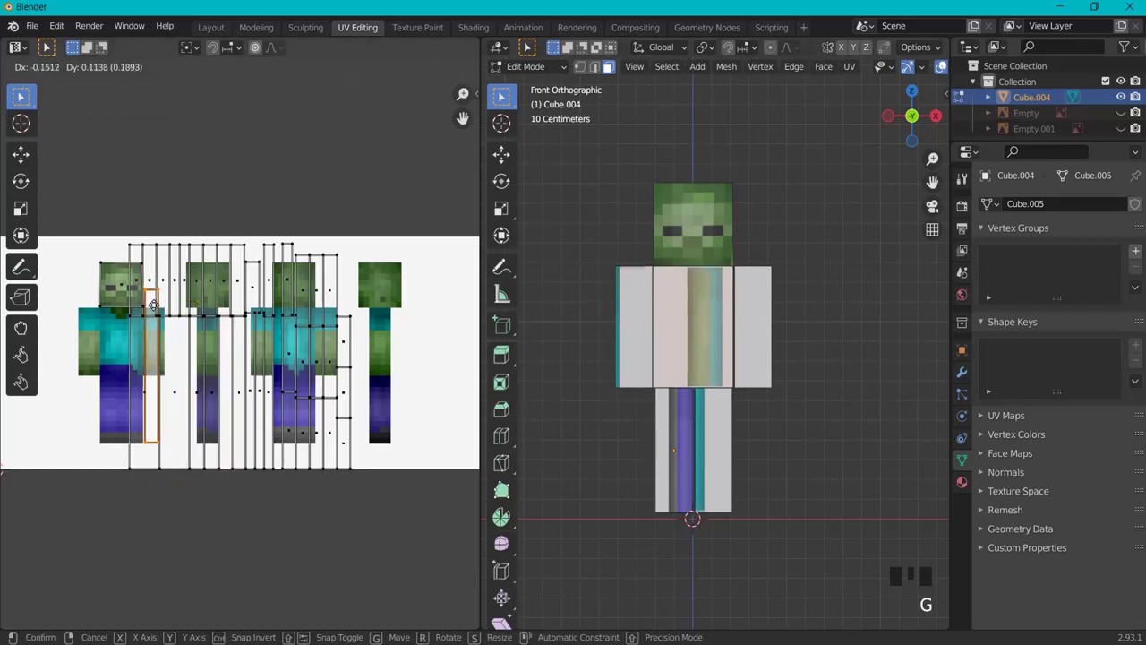
right_click(263, 354)
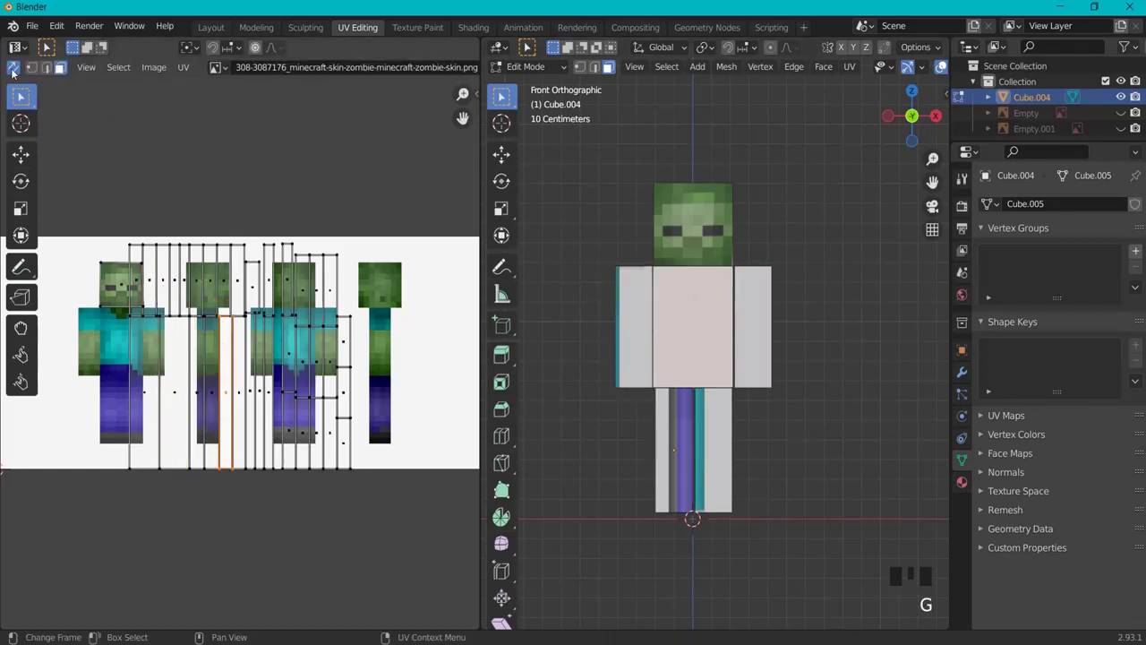
left_click(14, 73)
left_click(688, 318)
left_click(752, 336)
left_click(717, 424)
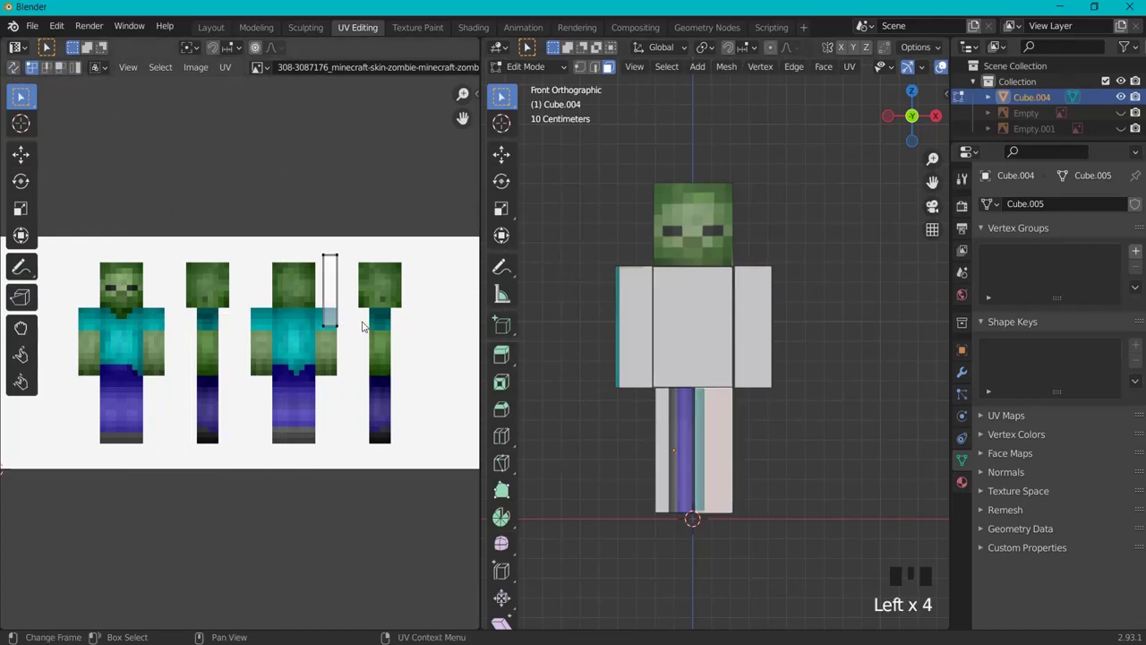
- Fit the UV island of the head's +X side face around the head in the first side picture of the skin image
middle_click_drag(845, 249, 683, 295)
left_click(712, 212)
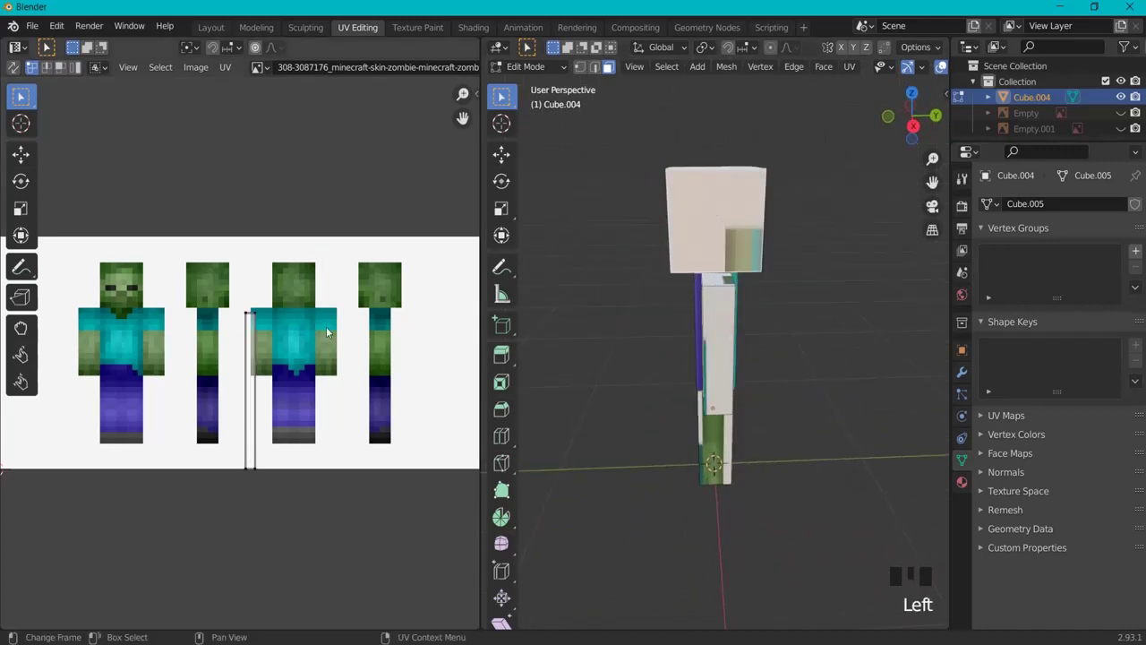
double_click(249, 385)
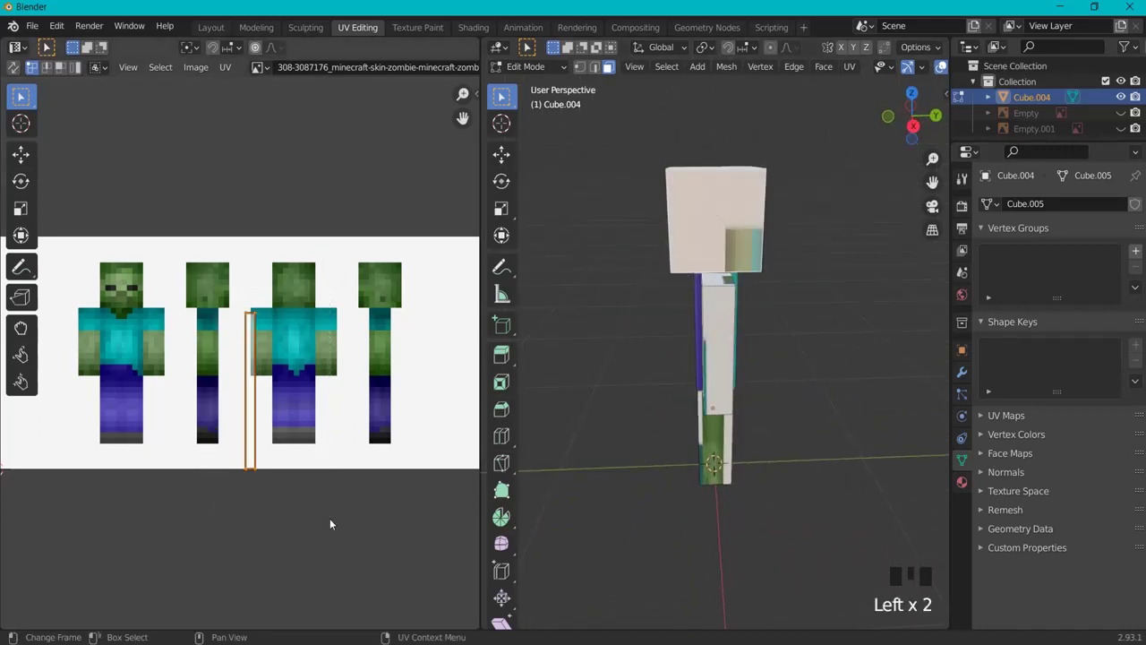
key("g")
left_click(271, 470)
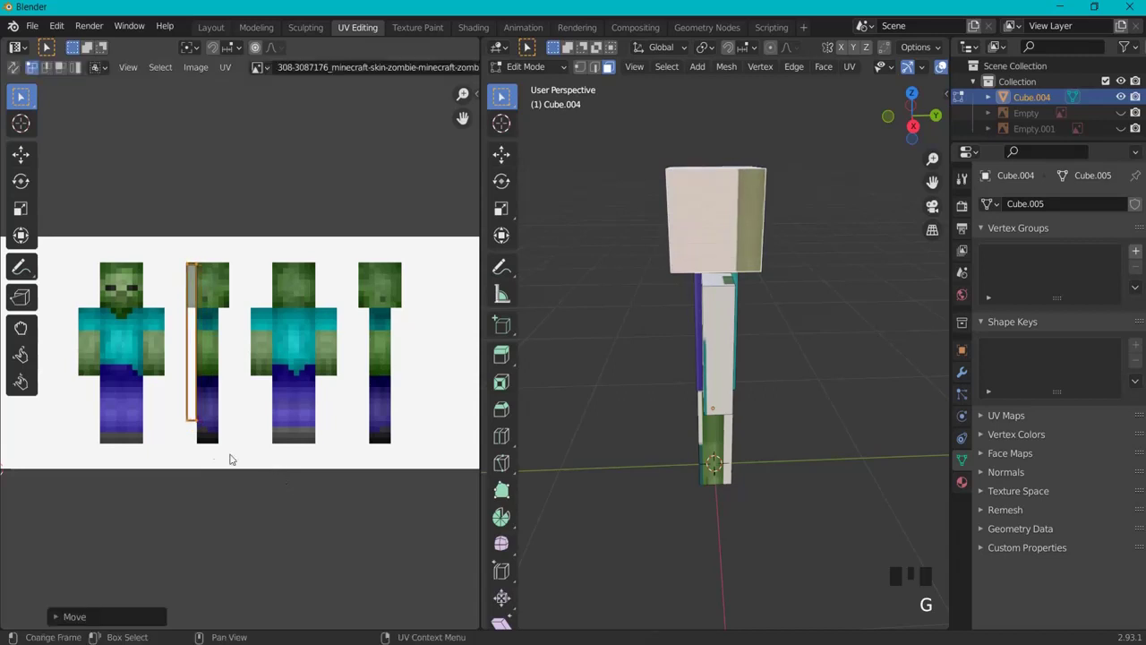
left_click_drag(174, 402, 246, 440)
key("g")
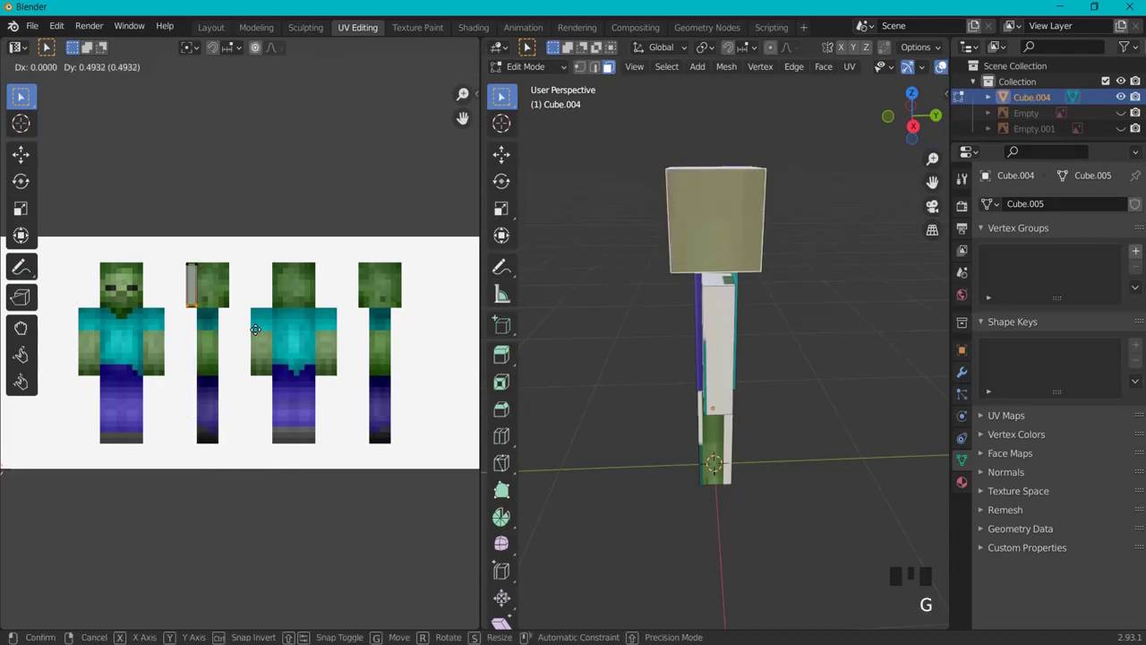
left_click(255, 329)
key("g")
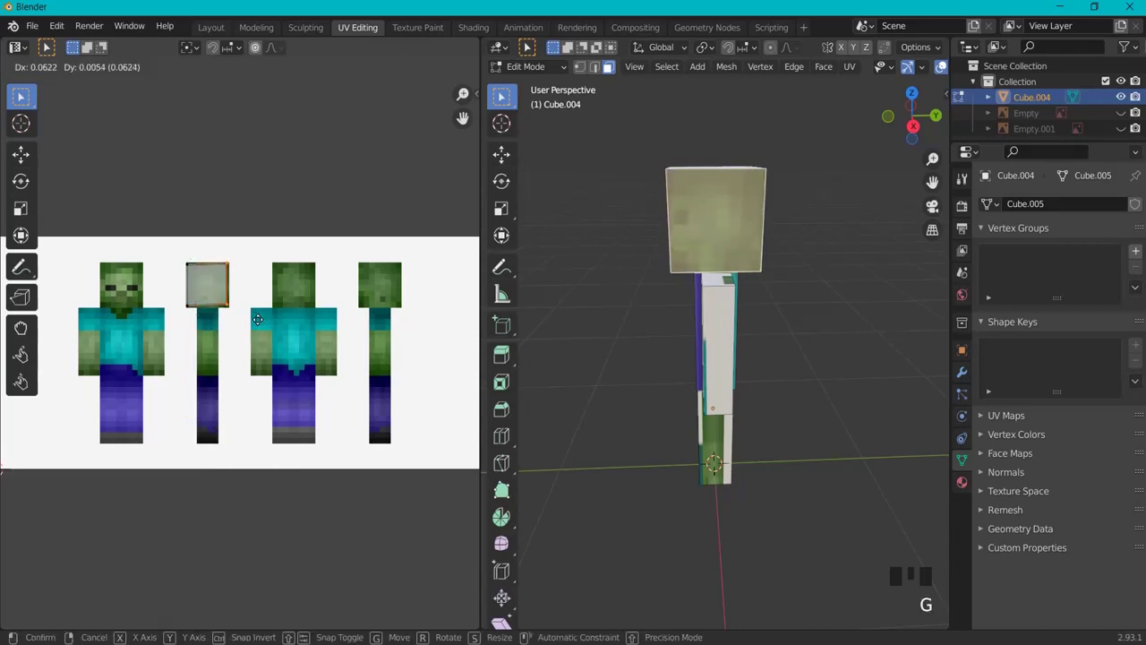
left_click(257, 319)
- Fit the UV island of the head's back face around the head in the back picture of the skin image
middle_click_drag(788, 293, 681, 256)
left_click(743, 230)
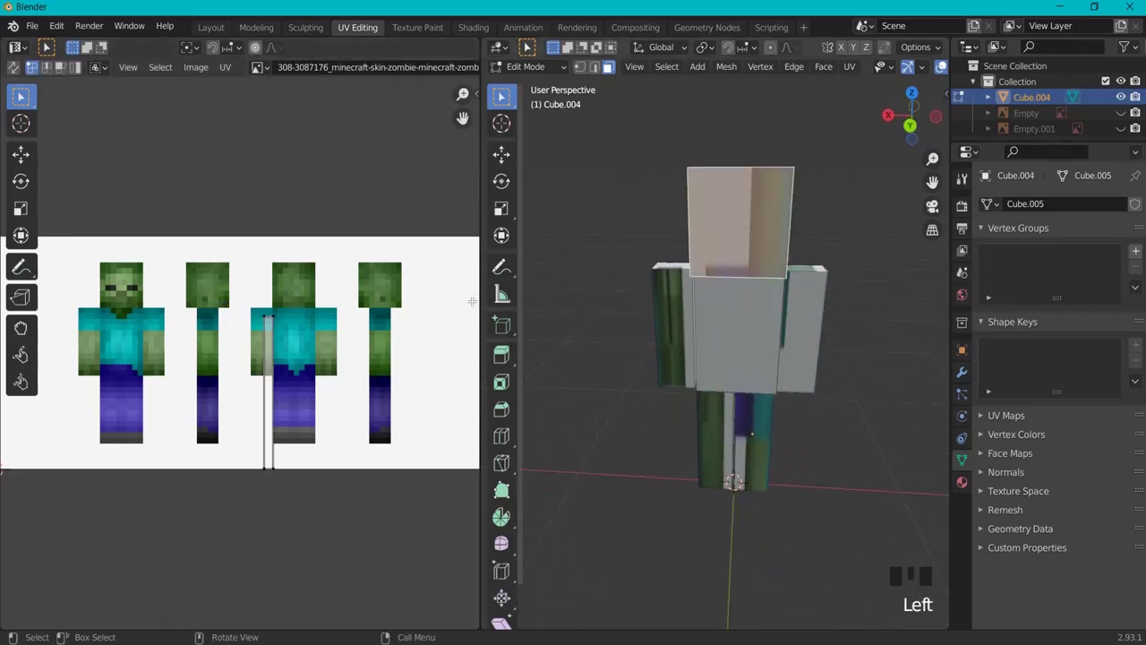
left_click(238, 295)
key("g")
left_click(377, 411)
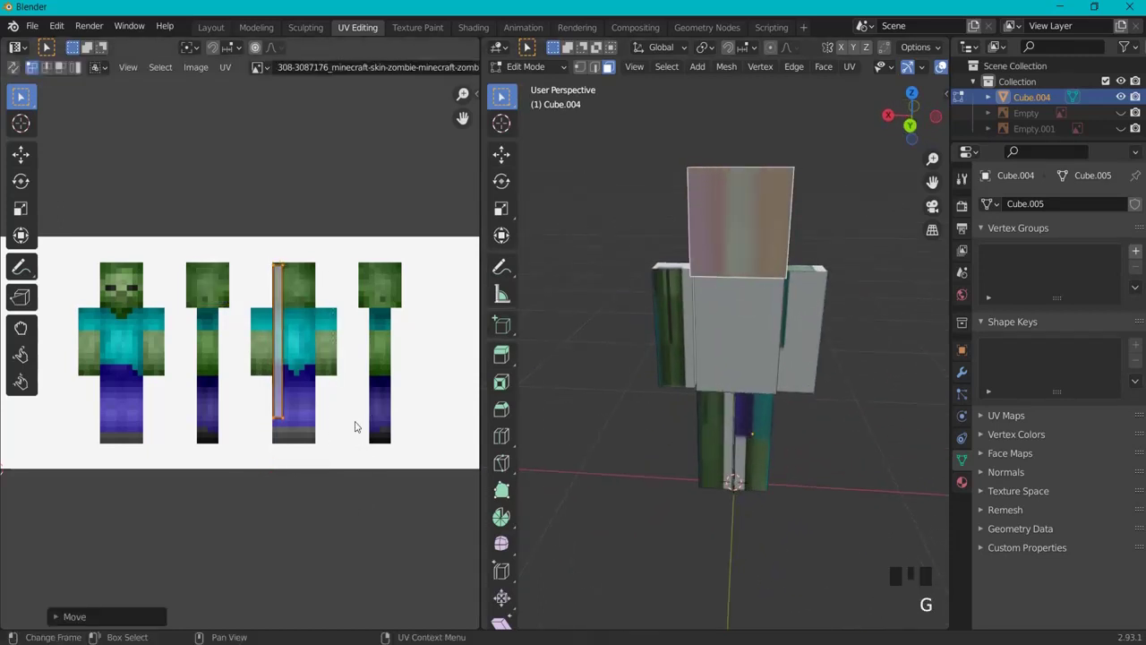
key("g")
left_click(286, 267)
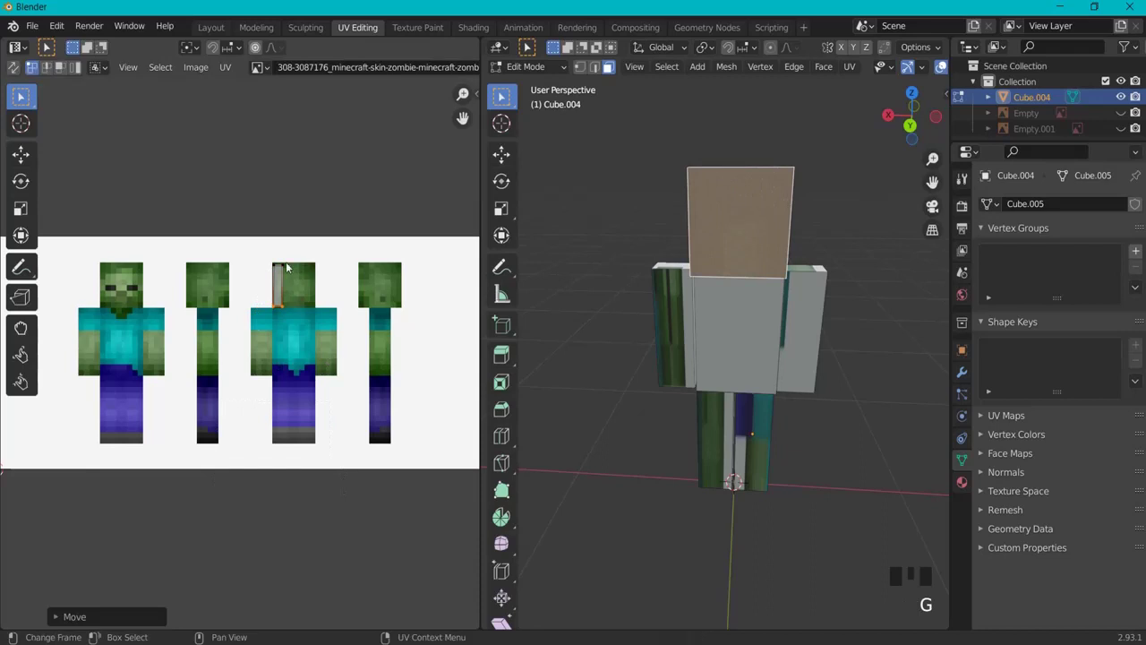
left_click(287, 267)
key("g")
left_click(363, 333)
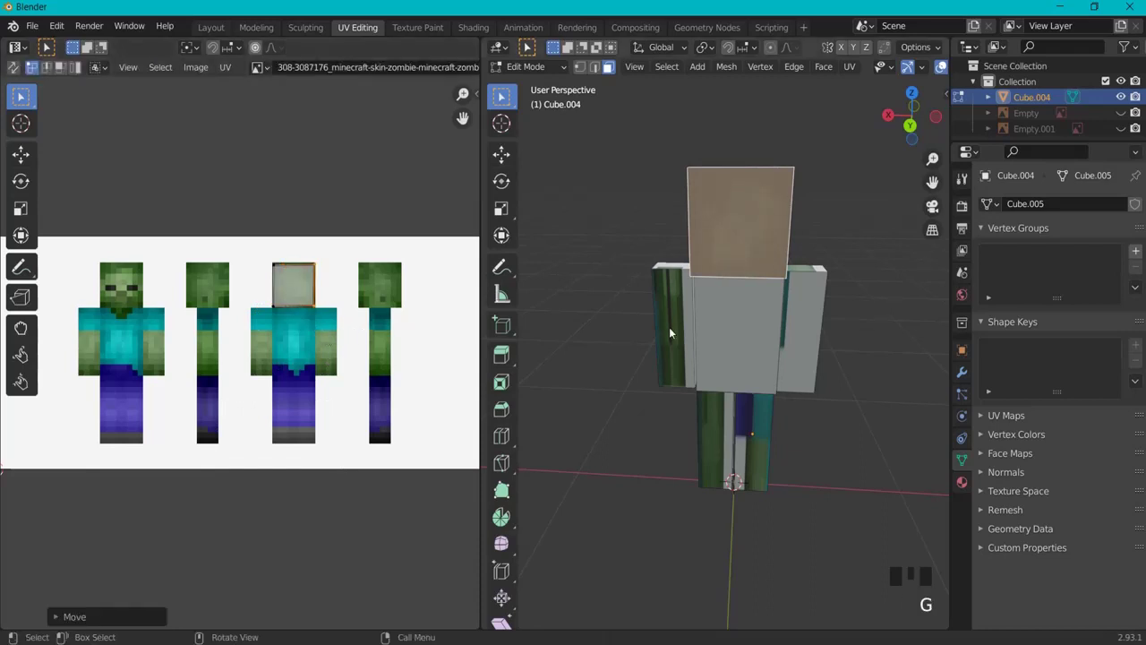
- Fit the UV island of the head's -X side face around the head in the second side picture of the skin image
middle_click_drag(722, 332, 605, 328)
left_click(689, 238)
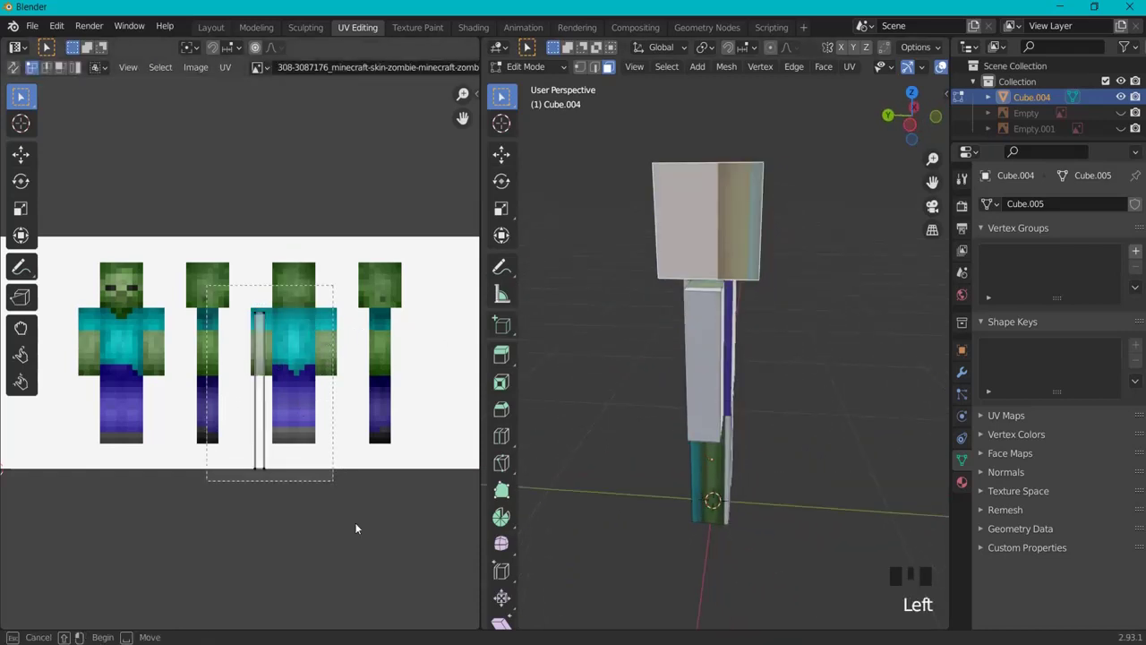
key("g")
left_click(19, 496)
left_click_drag(3, 441, 199, 547)
left_click_drag(264, 450, 345, 470)
left_click_drag(244, 424, 450, 377)
key("g")
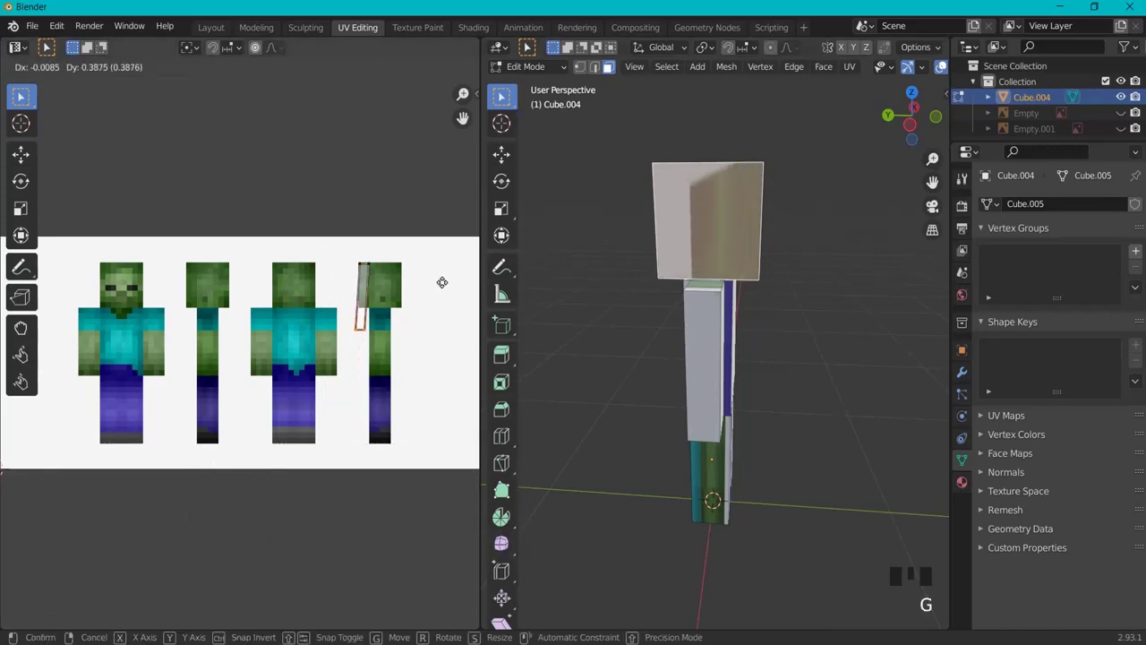
left_click(446, 262)
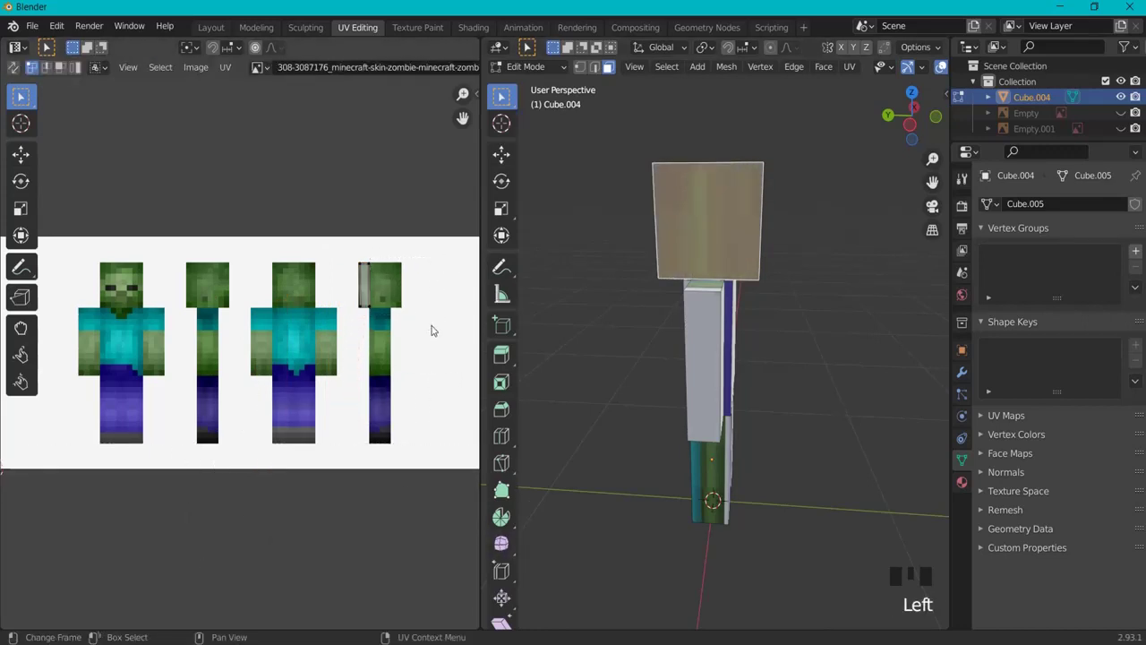
key("g")
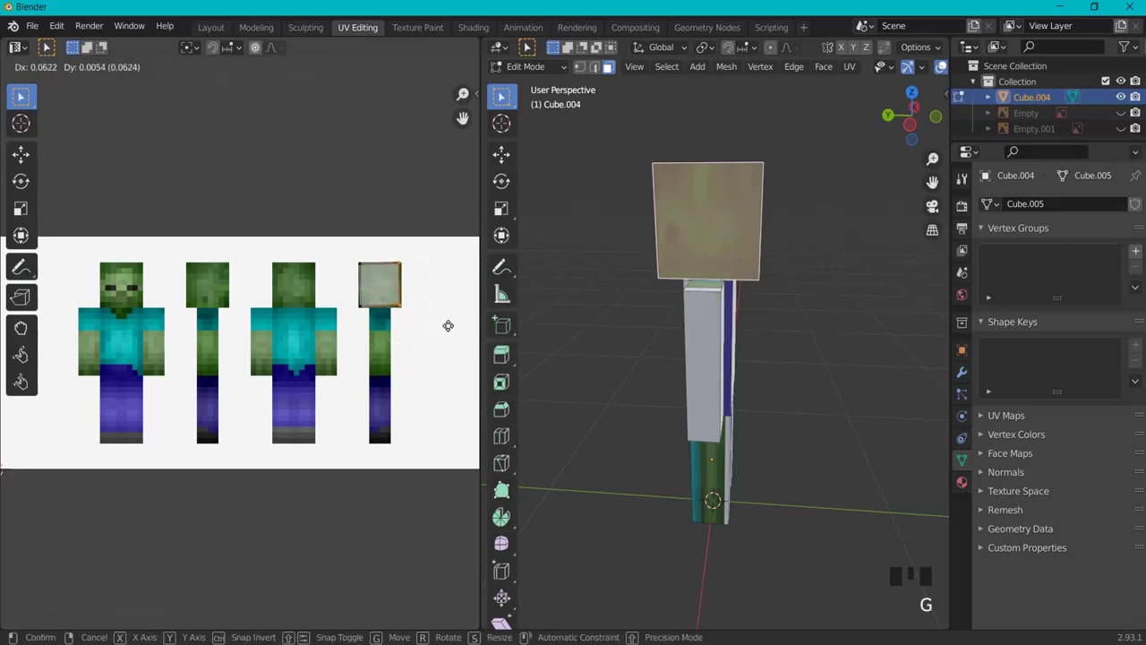
left_click(448, 327)
- Place the UV island of the head's top face on the back picture's head and shorten it to the head's height
middle_click_drag(618, 376, 645, 387)
left_click(677, 225)
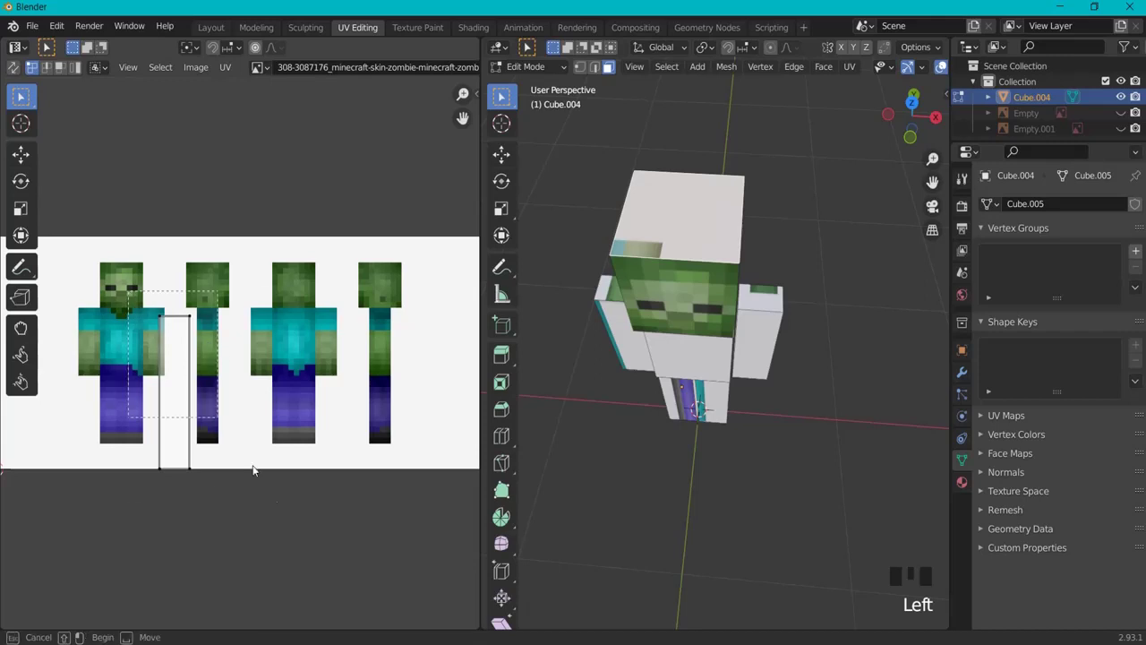
key("g")
left_click(386, 444)
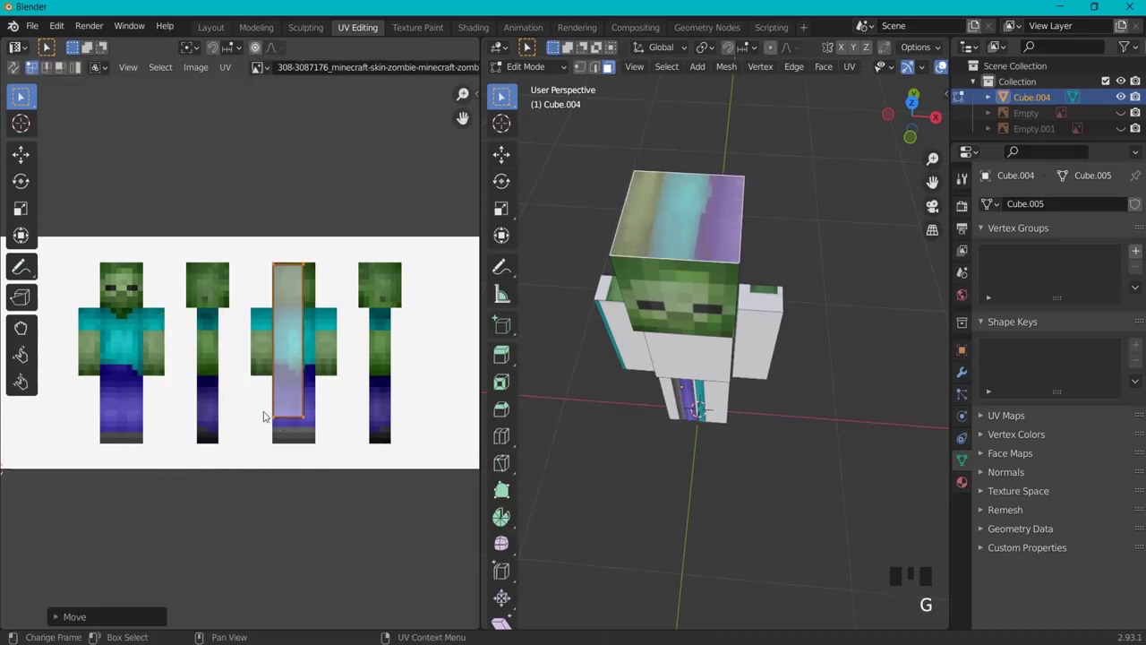
left_click_drag(265, 412, 389, 466)
key("g")
left_click(389, 356)
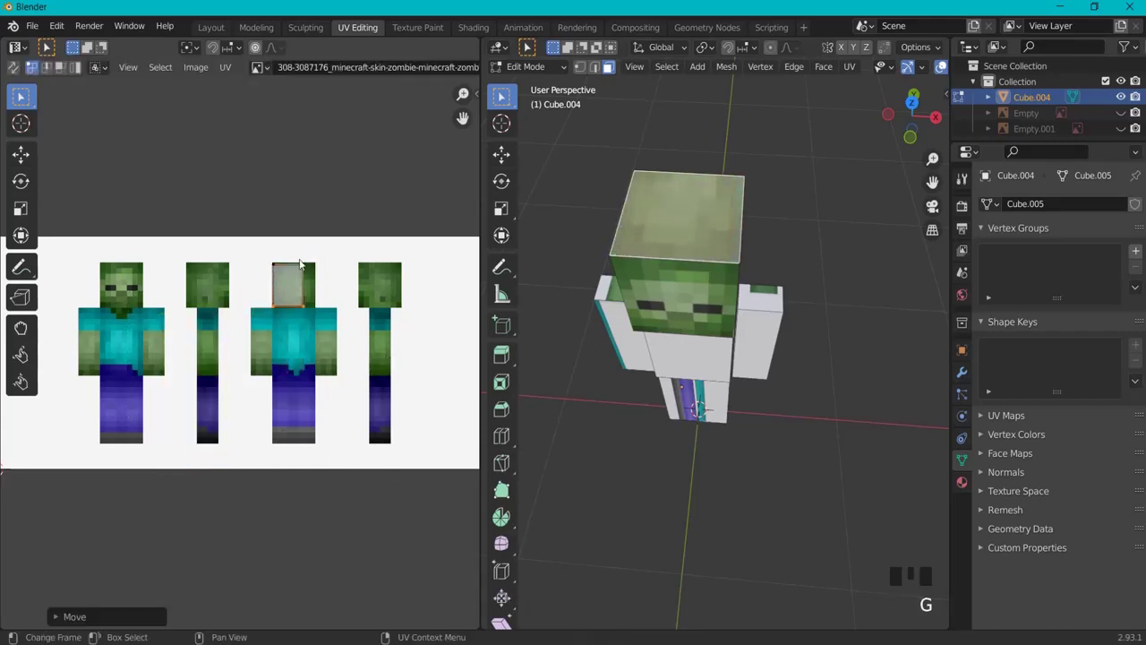
- Widen the head-top UV island to the full width of the head in the back picture
left_click(333, 312)
key("g")
left_click(350, 315)
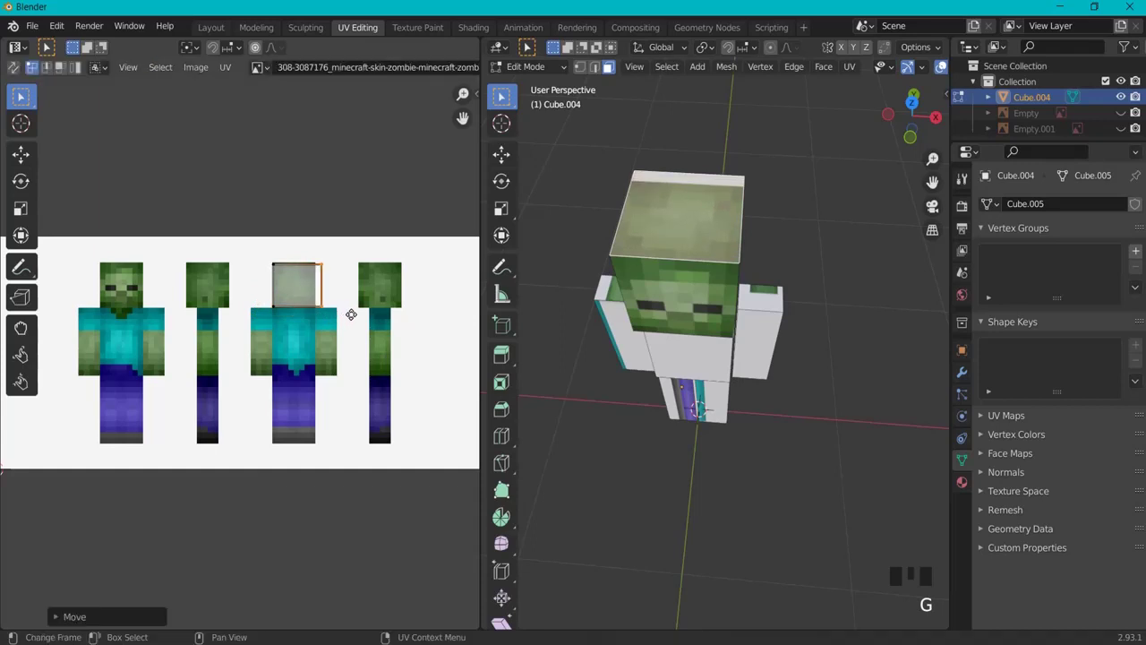
key("g")
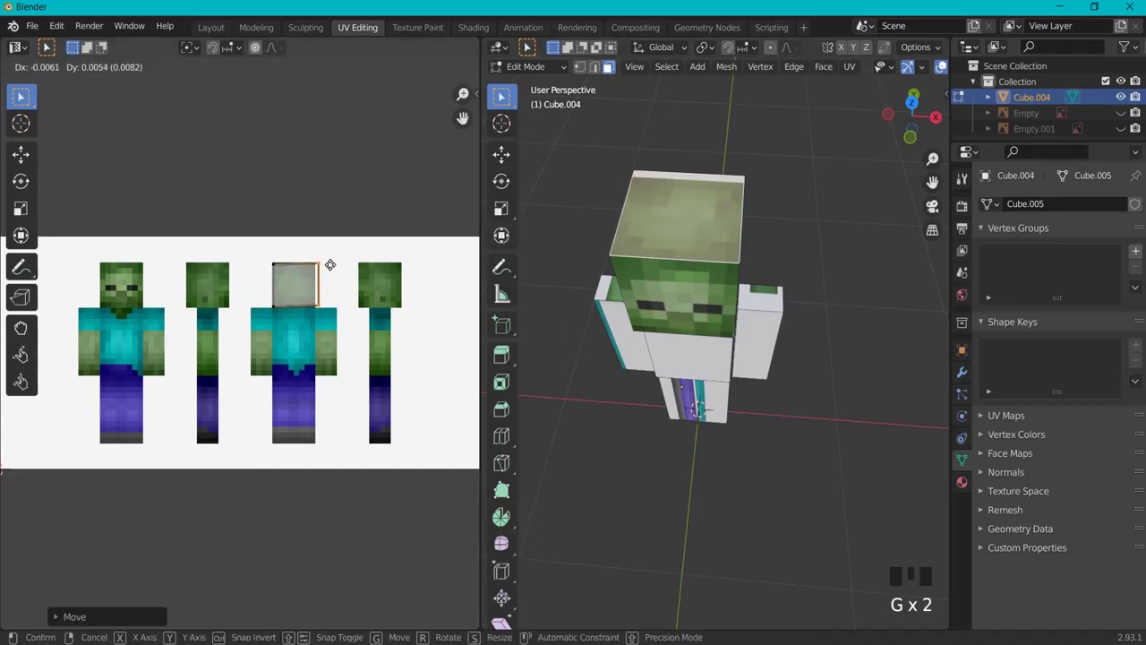
left_click(328, 265)
scroll(296, 273, "up", 5)
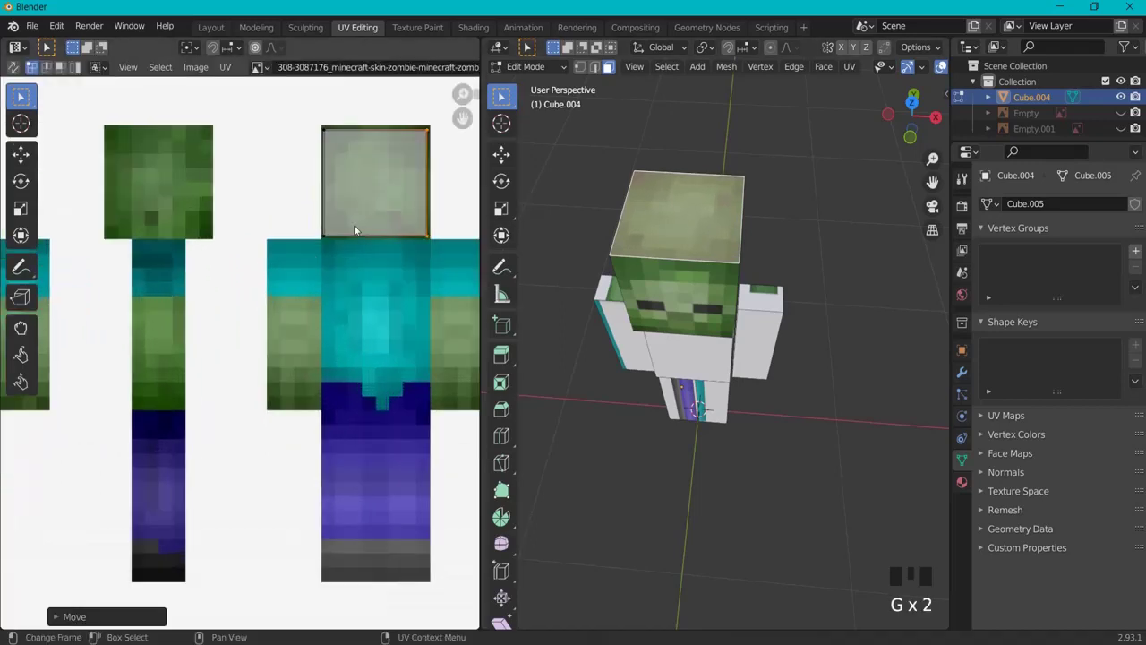
scroll(349, 268, "down", 5)
- Fit the UV island of the torso's front face around the torso in the front picture of the skin image
middle_click_drag(645, 296, 672, 327)
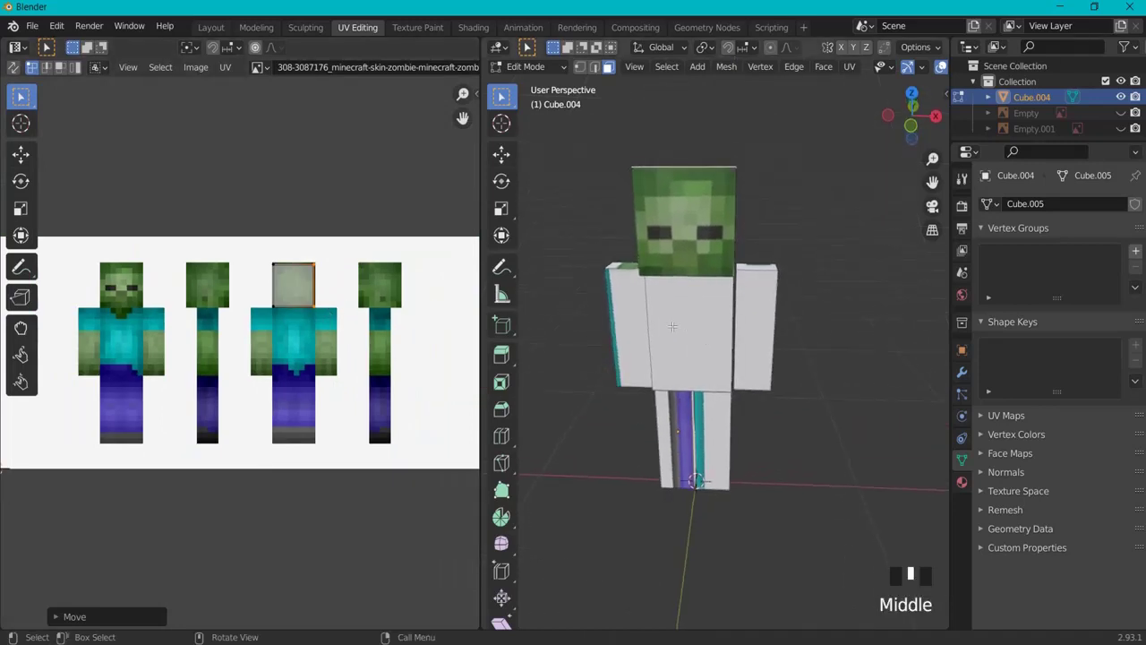
left_click(671, 326)
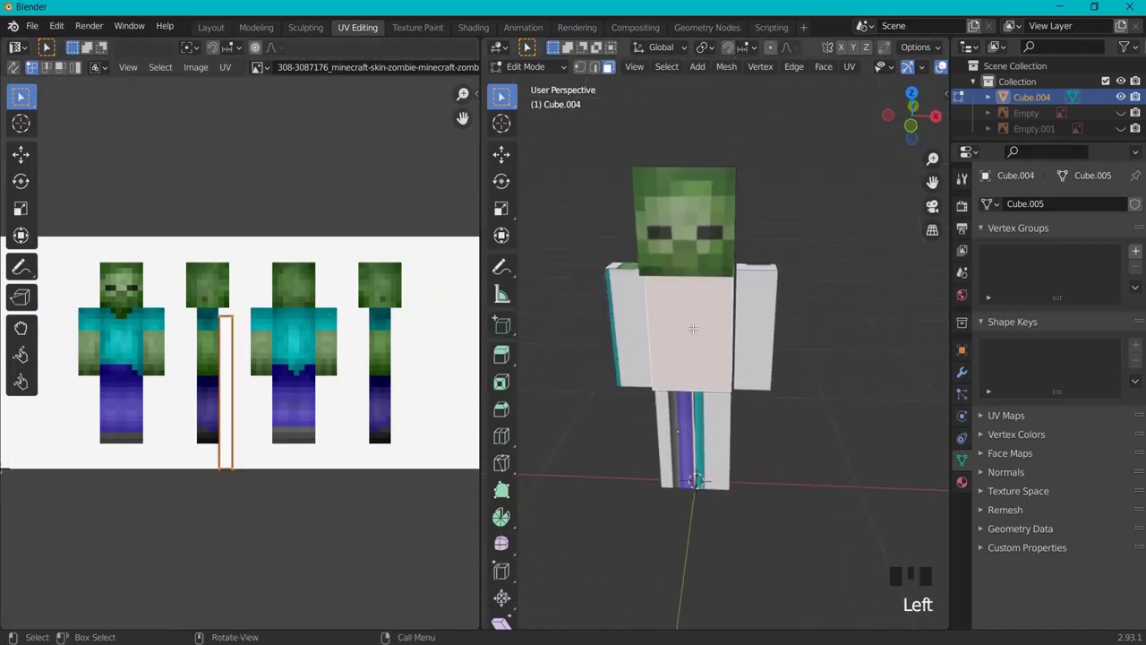
key("g")
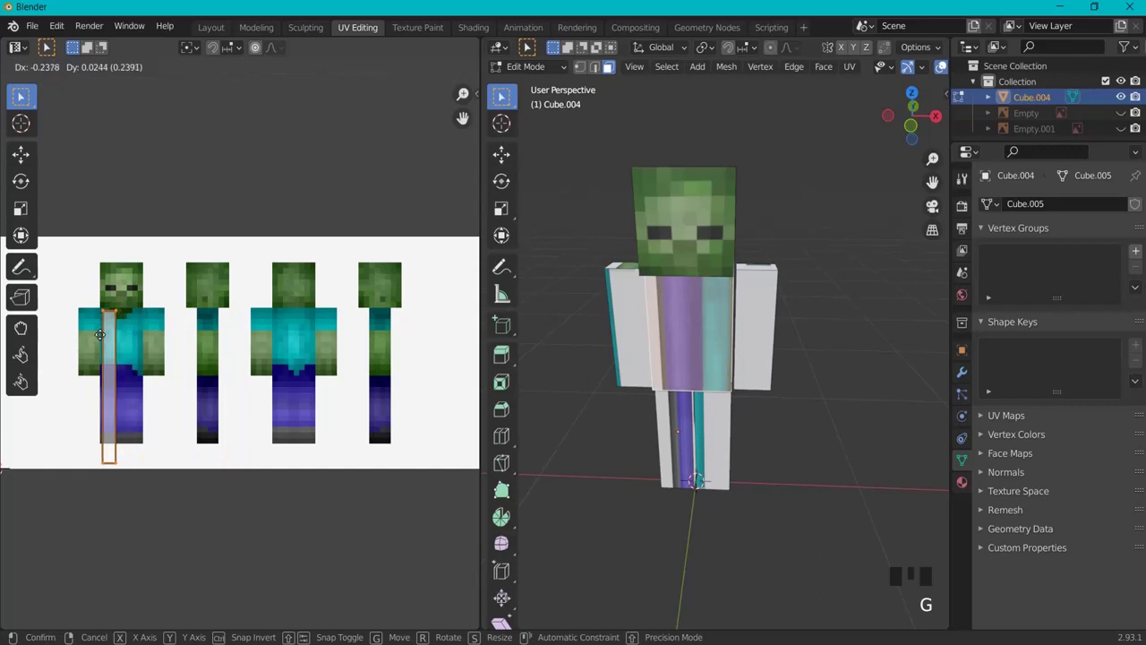
left_click(99, 334)
scroll(298, 355, "up", 2)
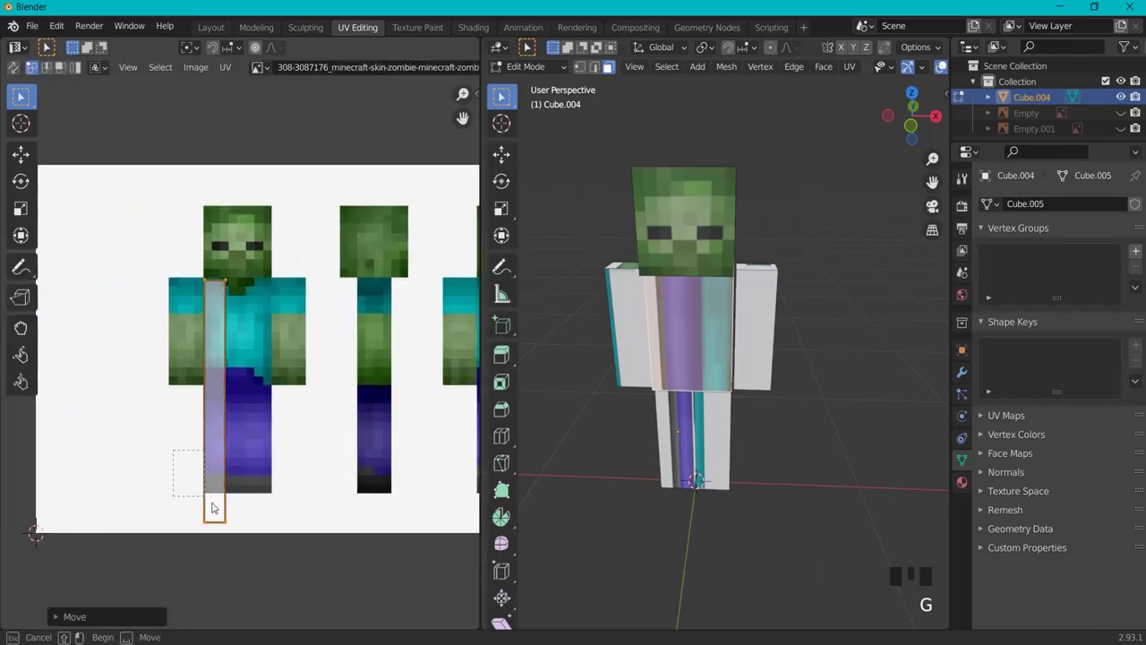
key("g")
left_click(248, 399)
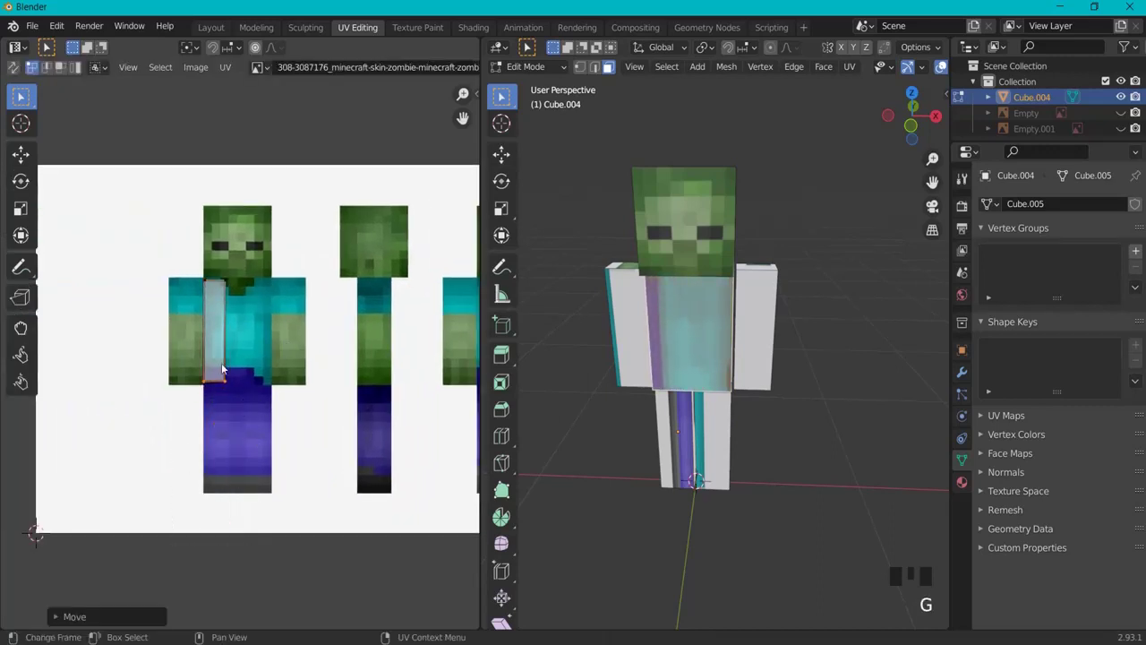
left_click_drag(218, 266, 326, 417)
key("g")
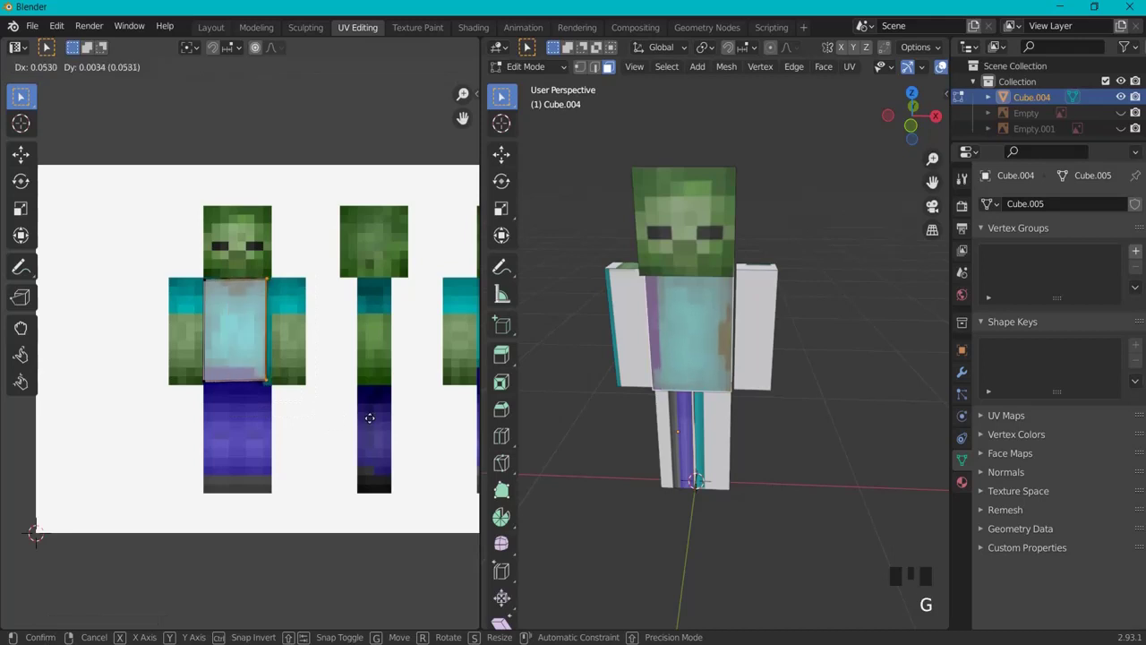
left_click(371, 418)
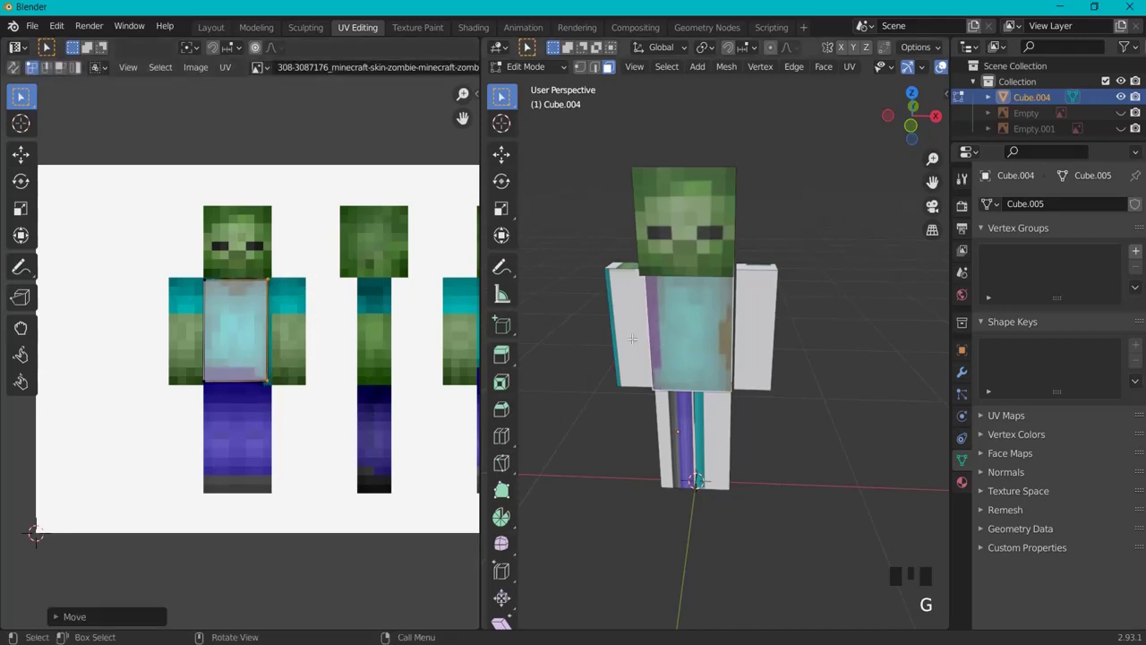
- Rotate the torso-front UV island so the shirt appears upright on the face, and enlarge the island past both arms in the front picture
key("r")
right_click(358, 301)
left_click_drag(106, 237, 335, 451)
key("r")
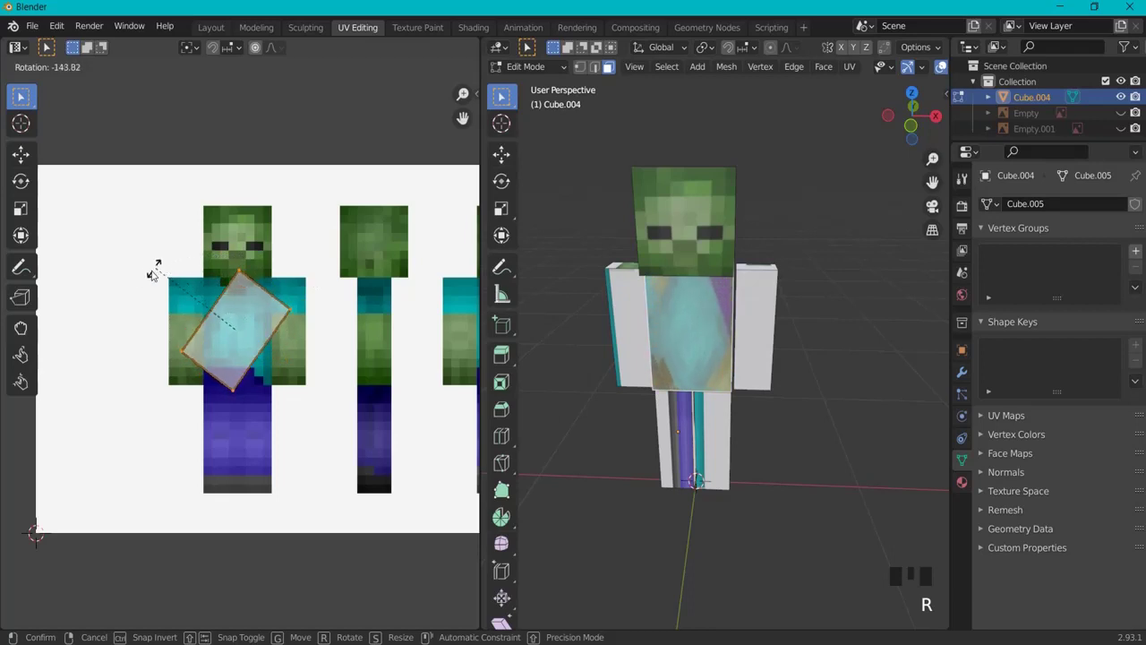
left_click(233, 279)
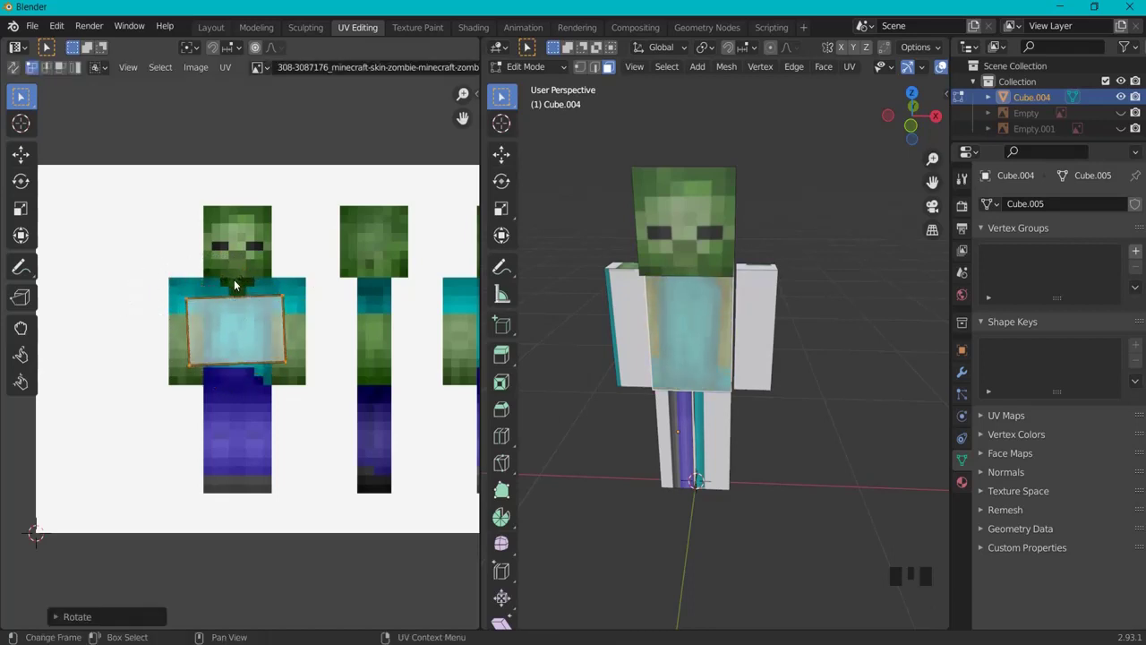
key("s")
left_click(315, 261)
key("r")
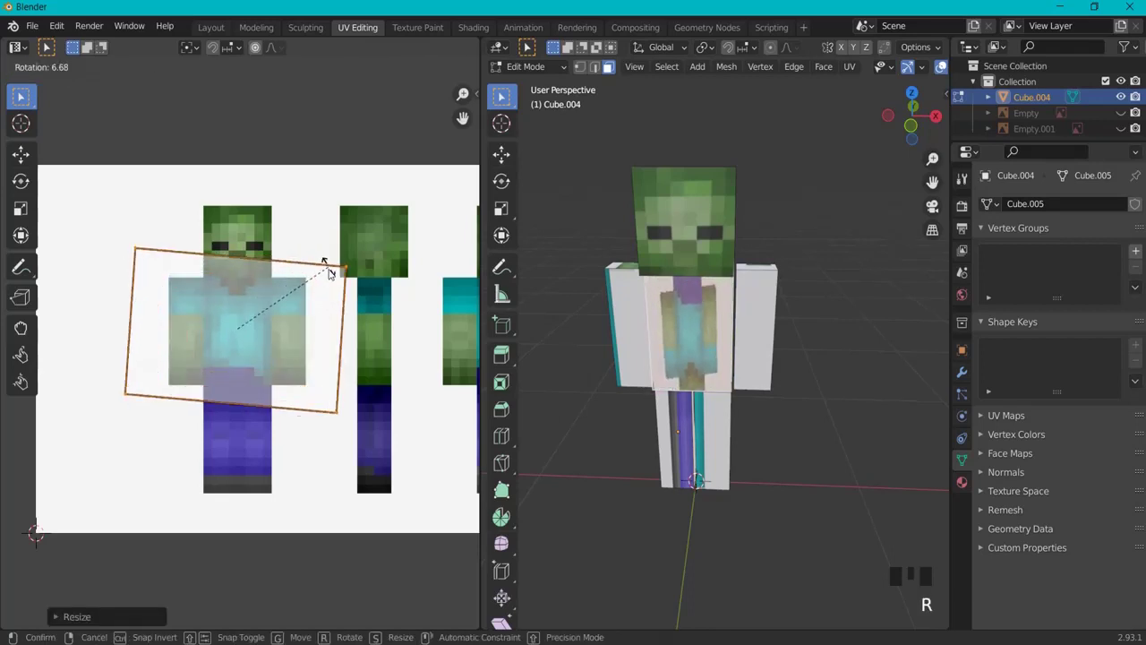
left_click(183, 376)
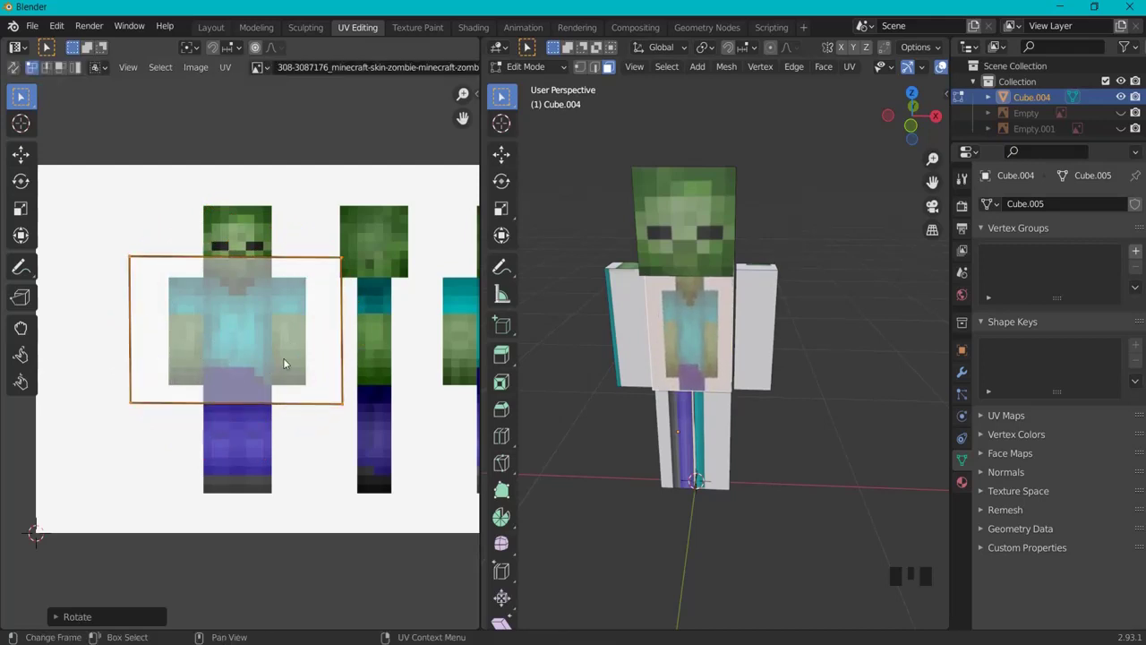
- Pull the torso-front UV island in to the torso's sides and align its upper edge with the neckline in the front picture
key("s")
left_click(228, 349)
left_click_drag(174, 264, 236, 374)
key("g")
left_click(233, 371)
left_click_drag(174, 269, 342, 339)
key("g")
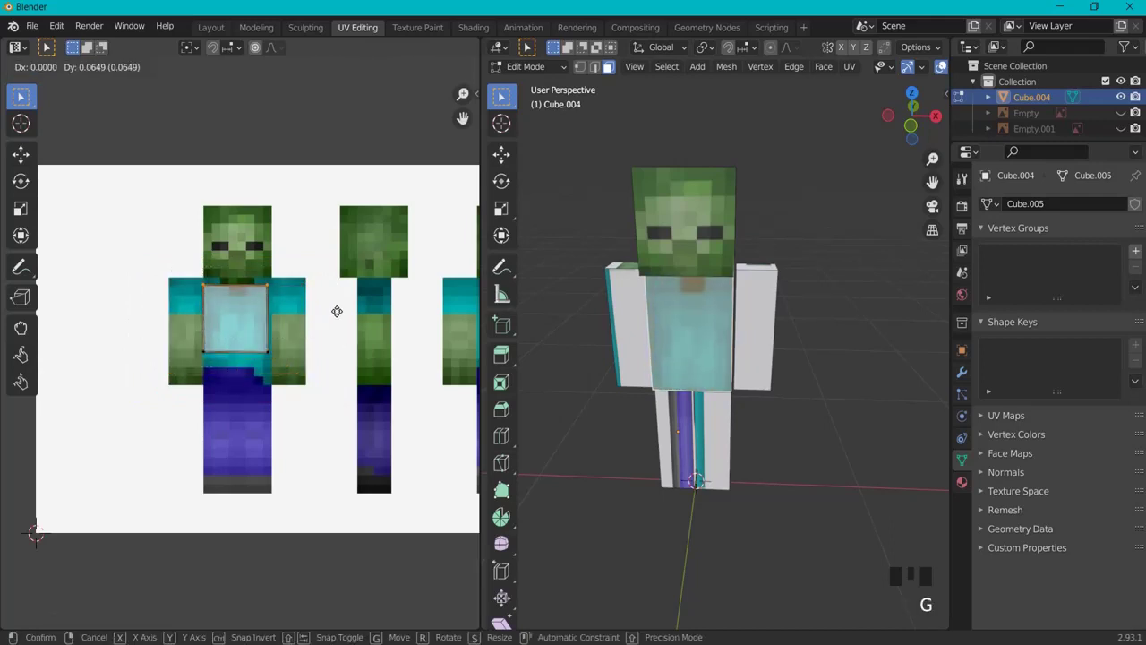
left_click(339, 306)
- Move the two lower corners of the torso-front UV island down to the bottom of the torso in the front picture
left_click_drag(252, 322, 290, 382)
key("g")
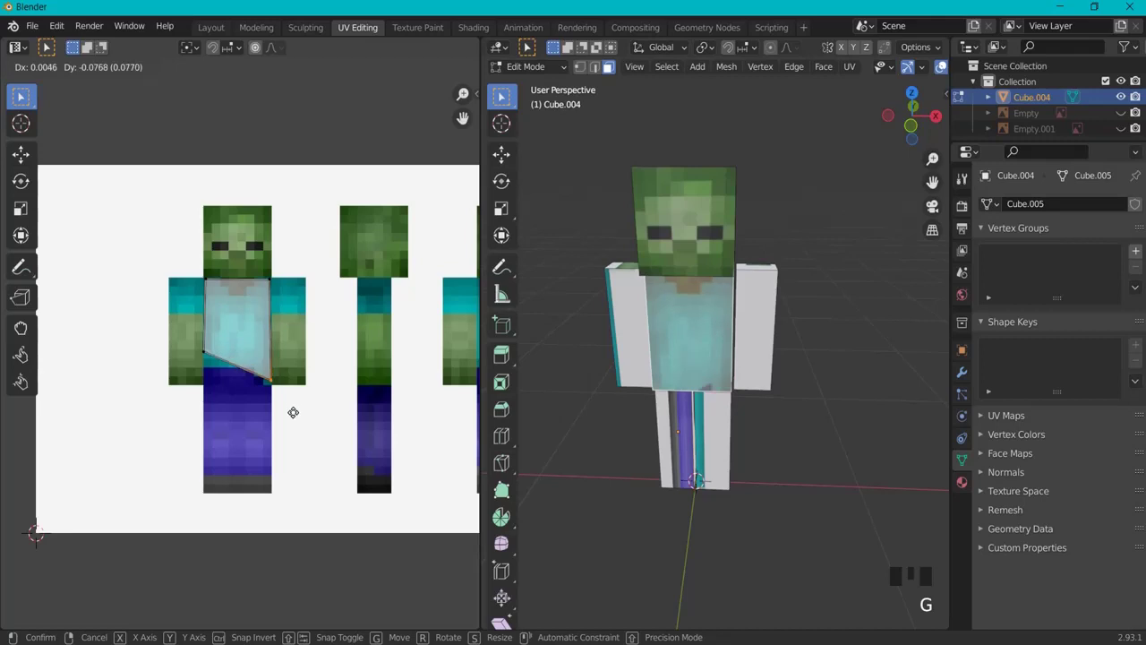
left_click(292, 415)
left_click_drag(187, 344, 245, 398)
key("g")
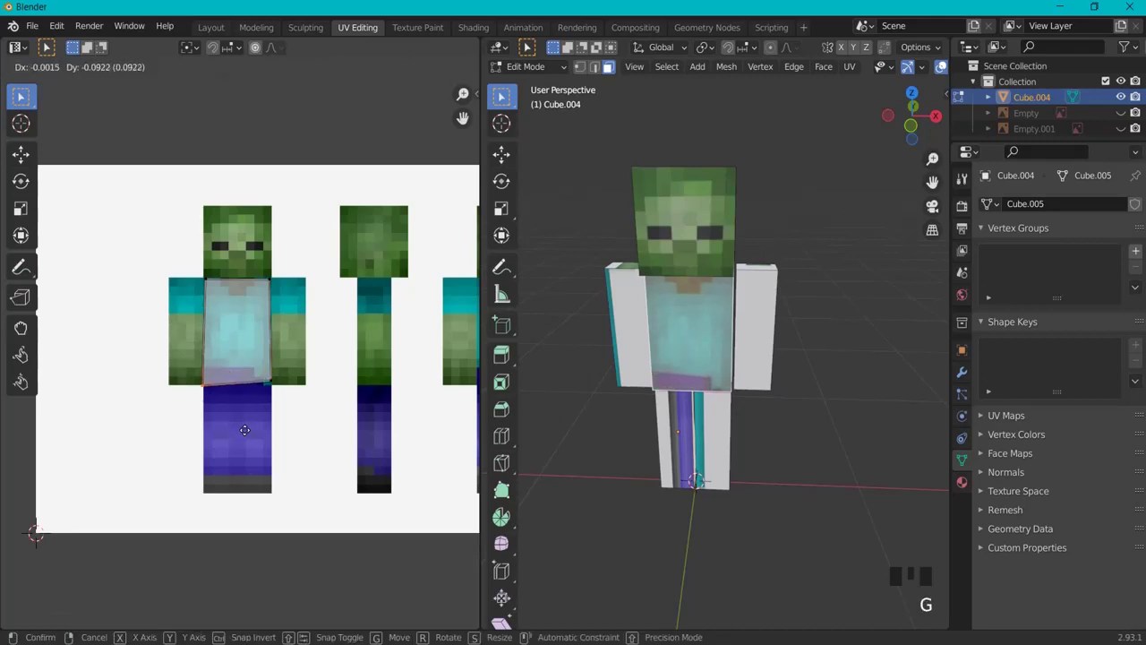
left_click(244, 430)
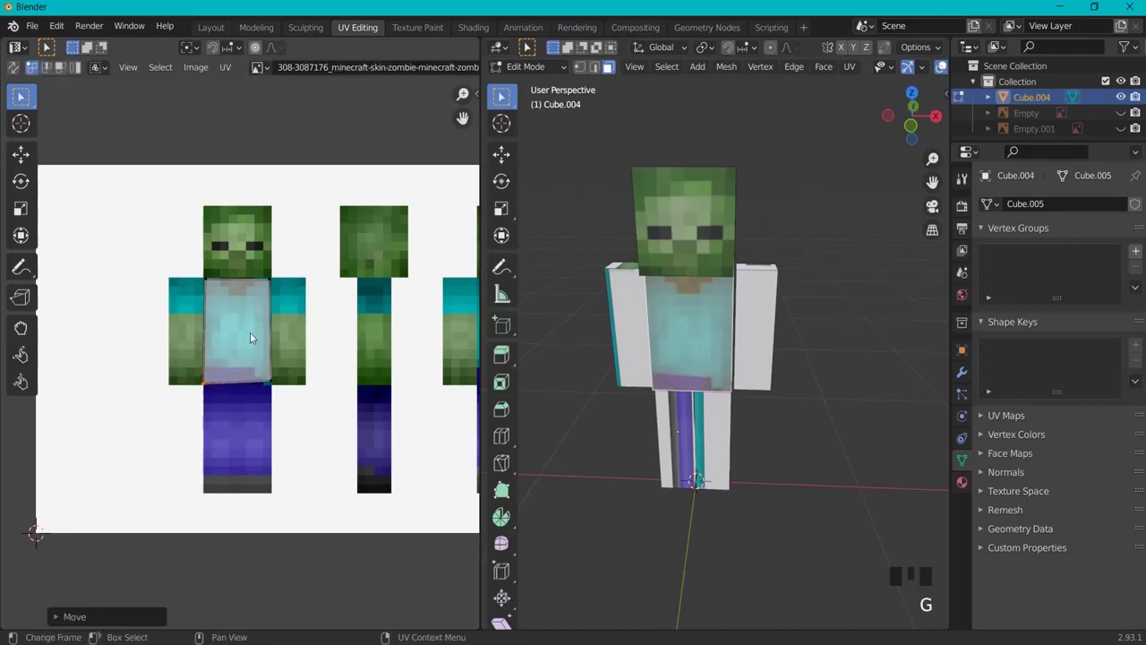
- Turn the UV island of the torso's back face upright and fit its corners around the torso in the back picture
left_click(850, 326)
middle_click_drag(864, 307, 621, 322)
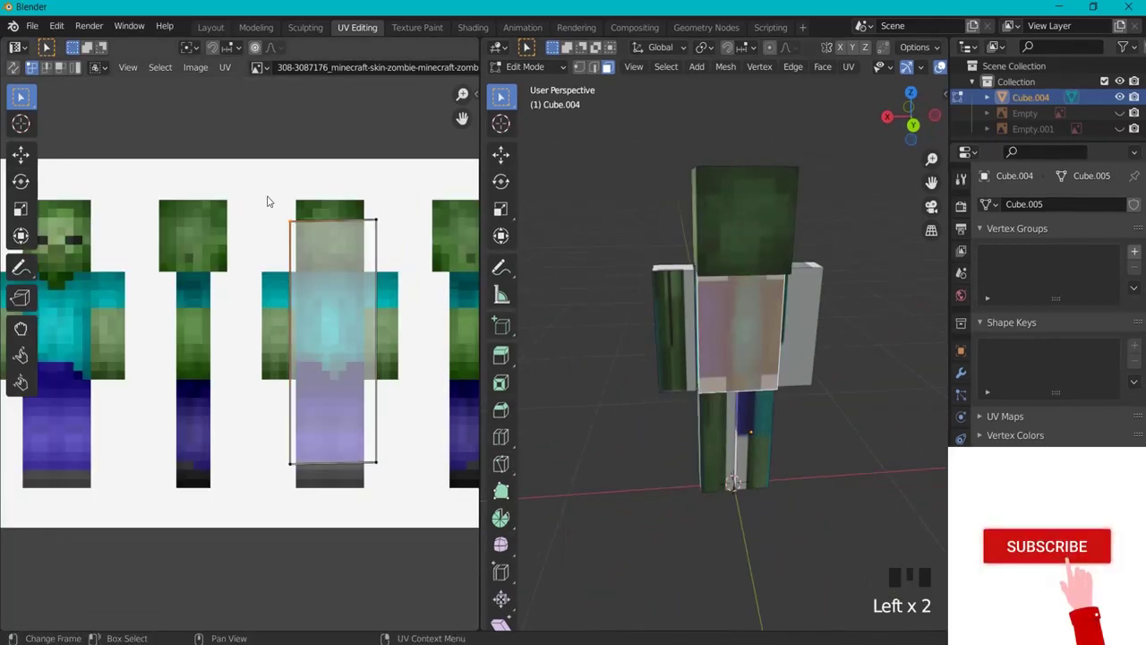
left_click_drag(267, 201, 429, 506)
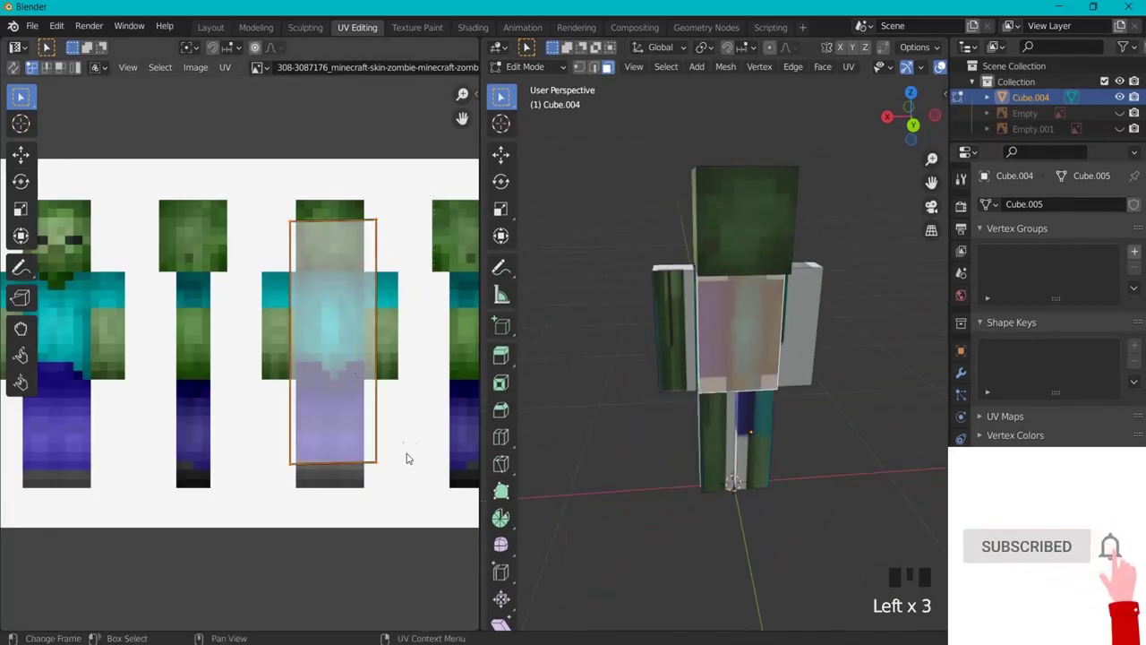
key("r")
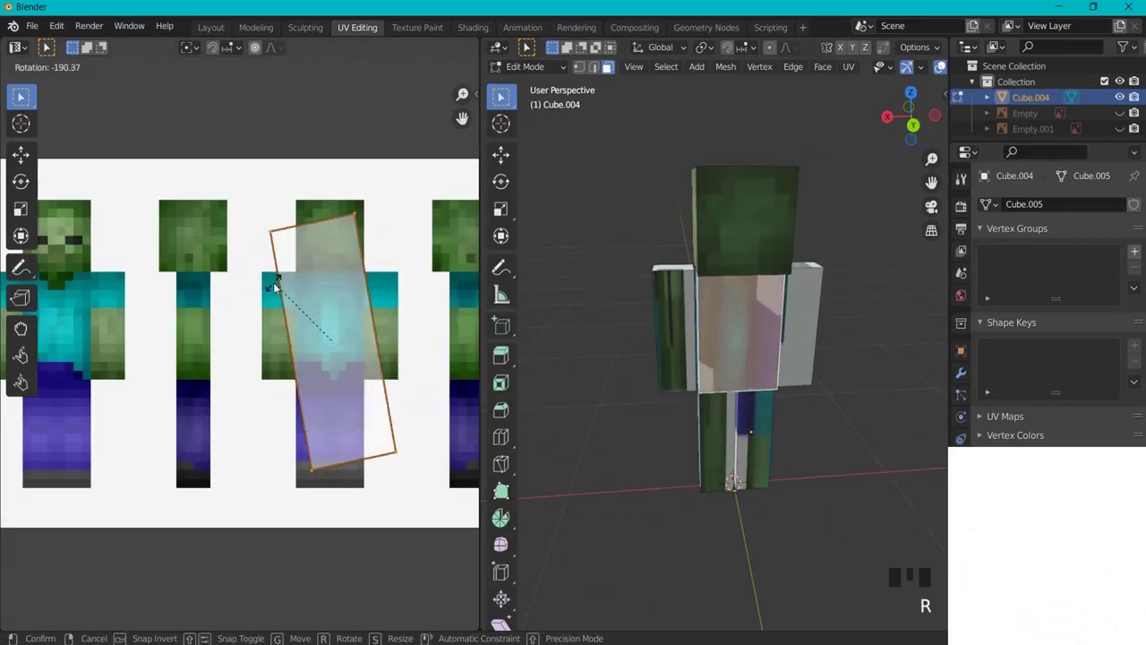
left_click(218, 421)
key("g")
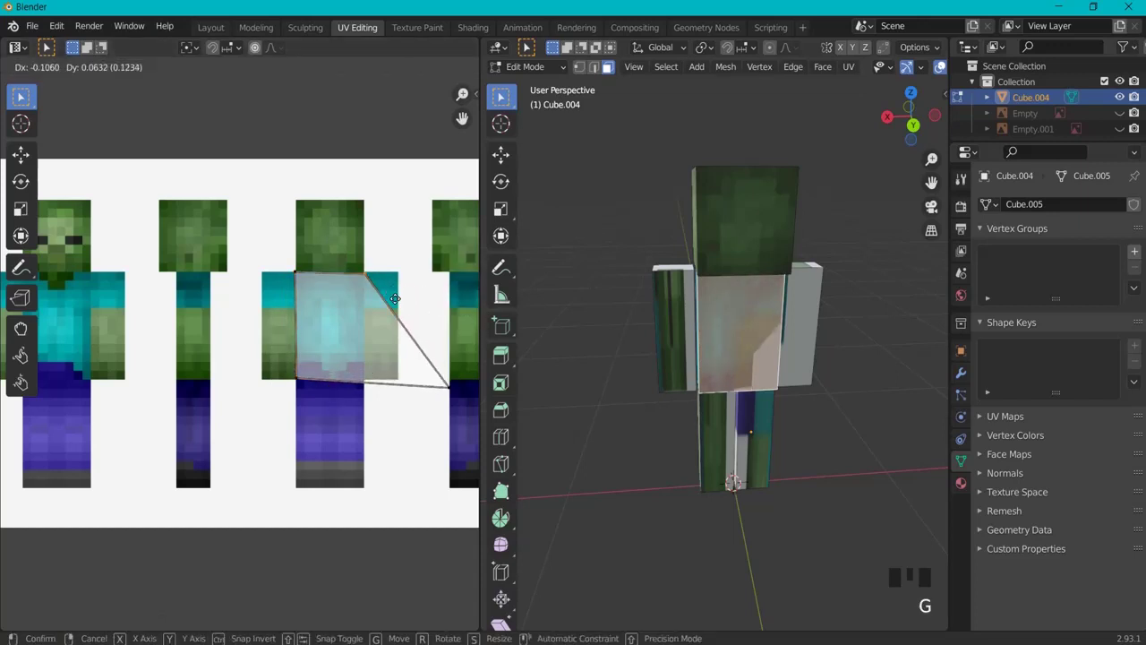
left_click(307, 351)
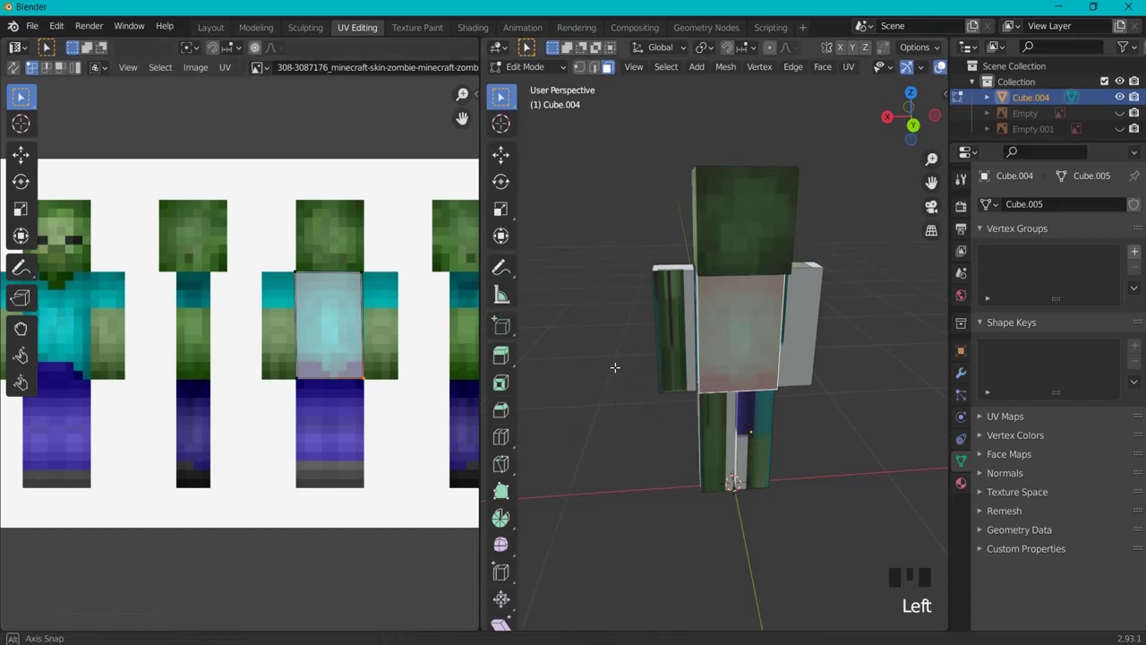
- Select the front face of the leg on the -X side
middle_click_drag(614, 367, 942, 345)
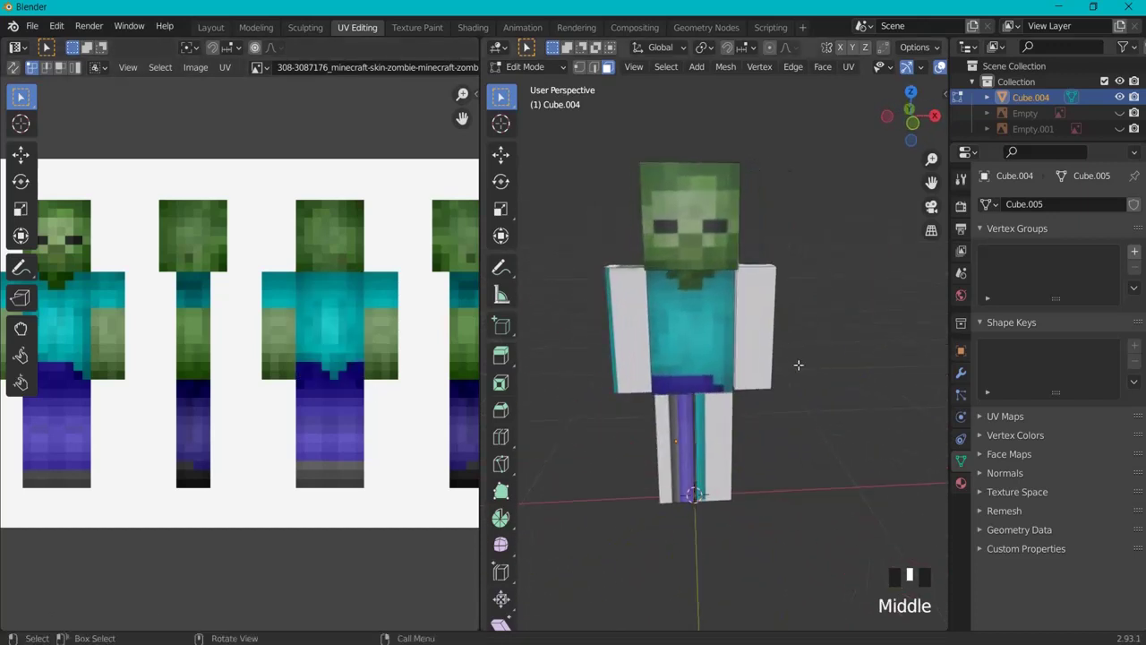
left_click(674, 432)
middle_click_drag(673, 431, 689, 435)
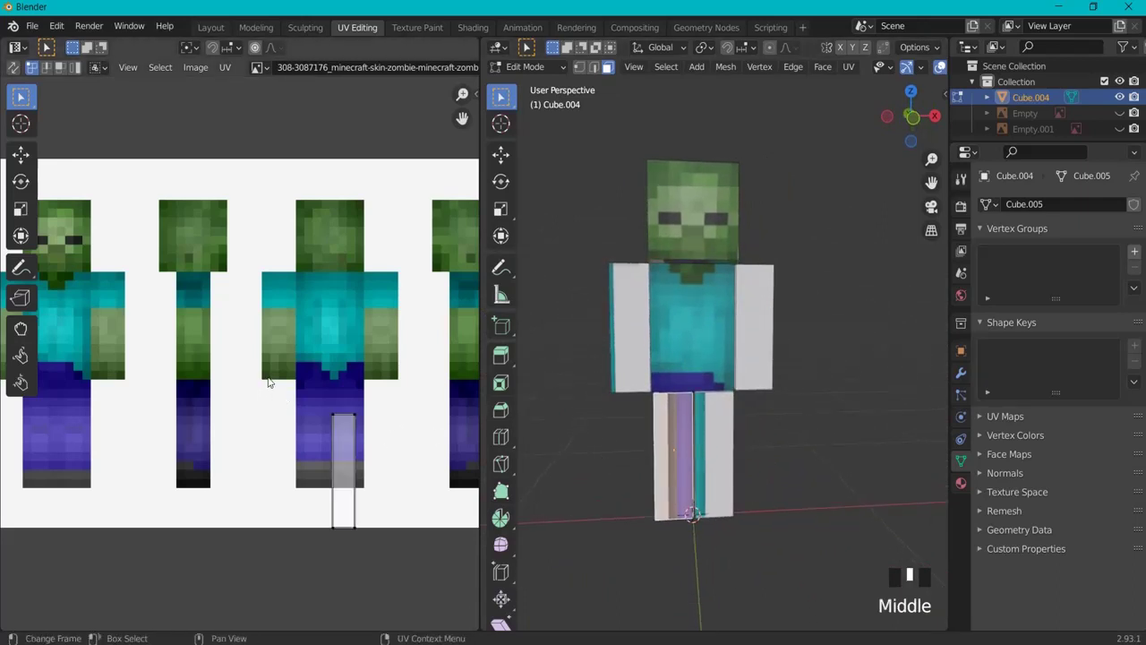
middle_click_drag(193, 401, 287, 395)
left_click_drag(394, 381, 528, 563)
key("g")
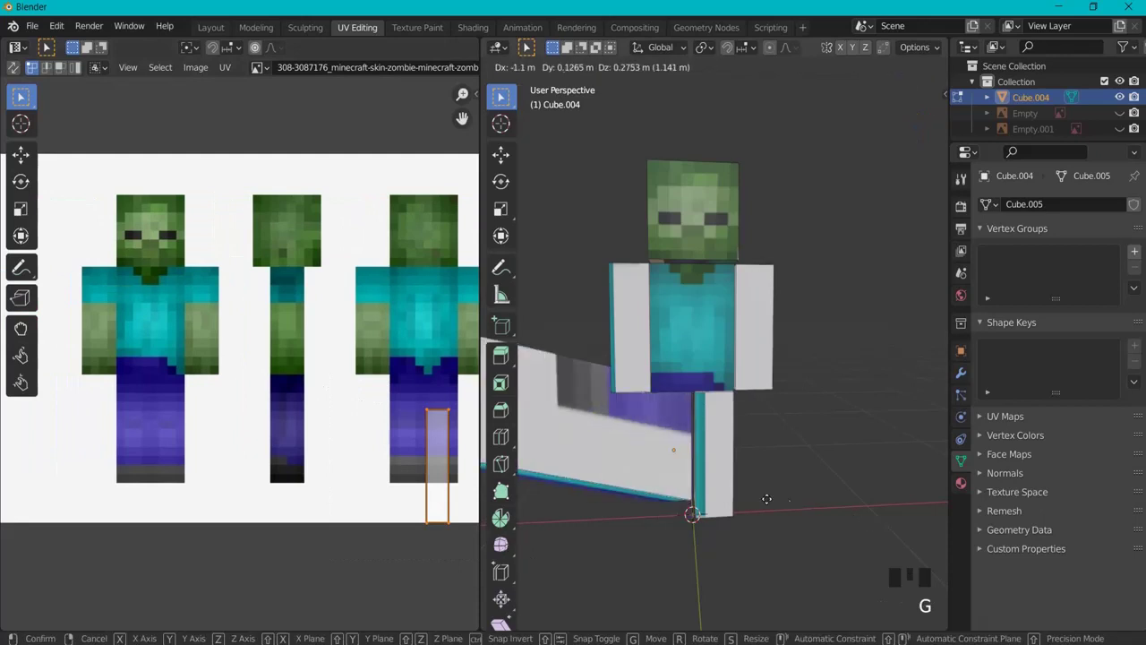
right_click(834, 505)
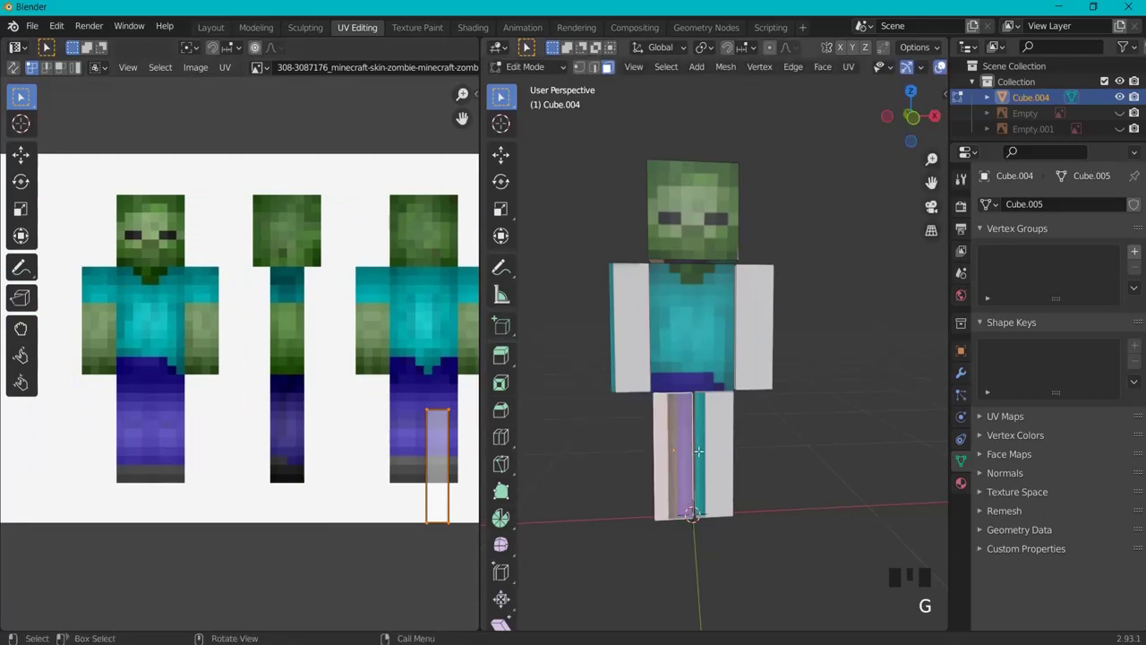
key("g")
right_click(655, 444)
- Place the -X leg's front UV island on the matching leg in the front picture and extend its upper edge to the waist
left_click_drag(368, 383, 498, 567)
key("g")
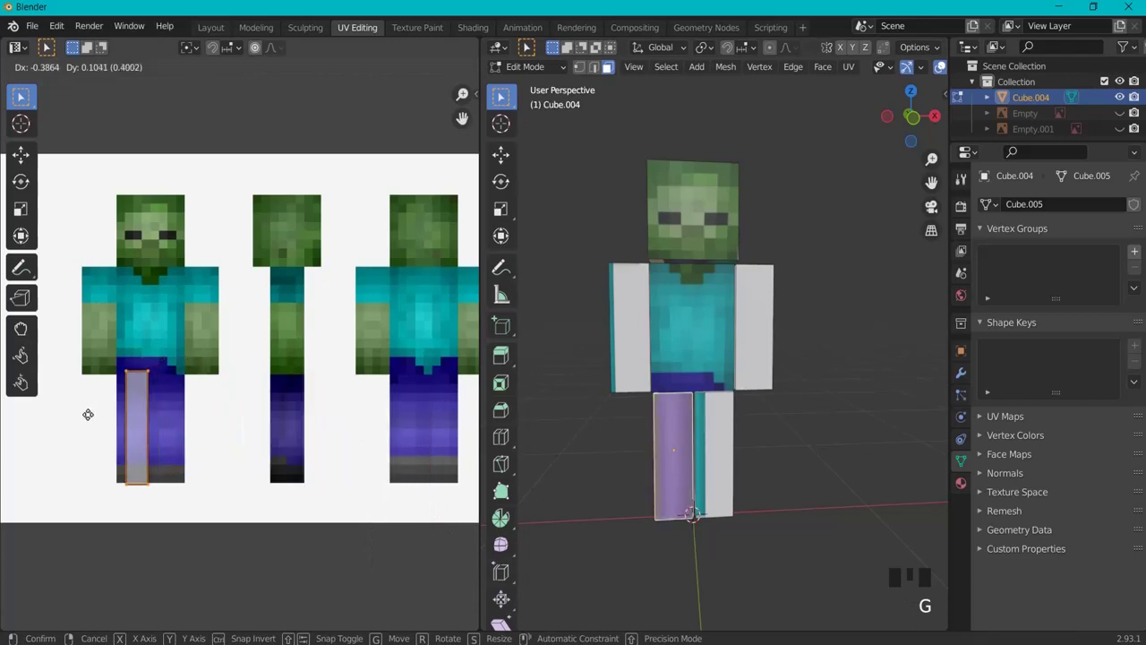
left_click(77, 412)
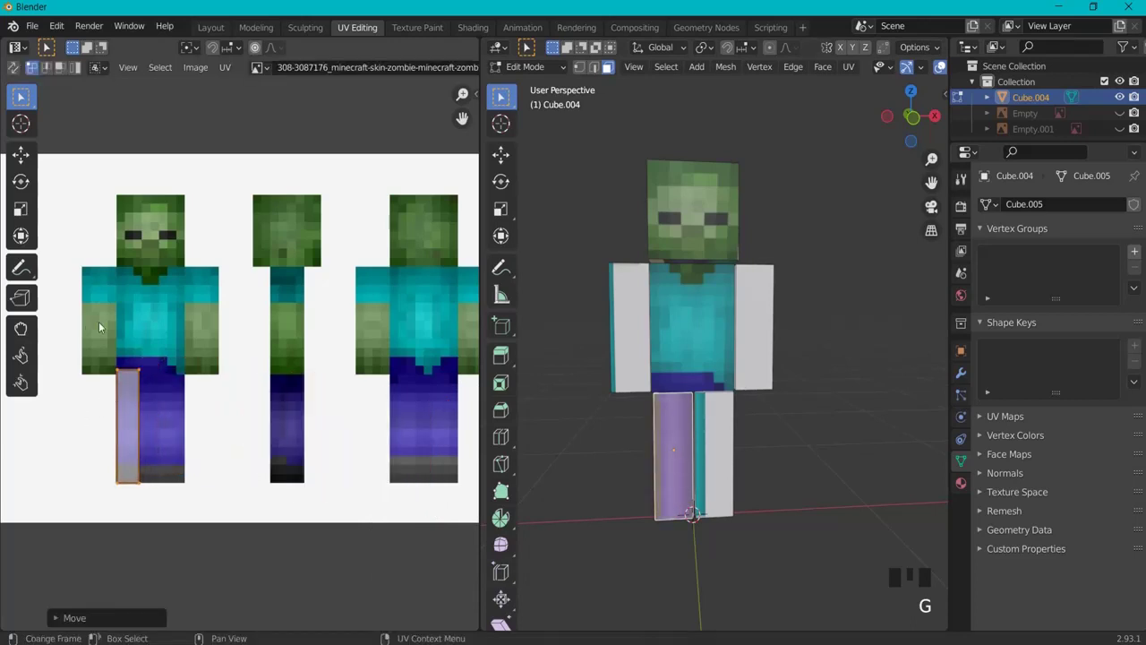
key("g")
left_click(184, 394)
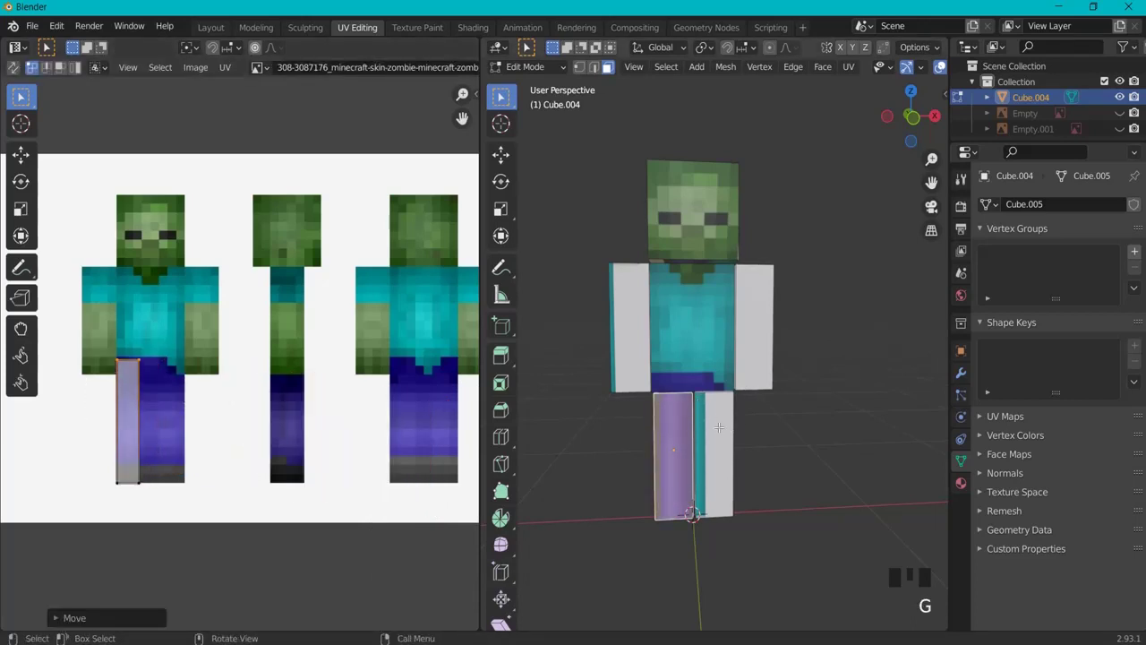
- Rotate the -X leg's front UV island a quarter turn, enlarge it and pull one short end in toward the leg
left_click(718, 428)
left_click(127, 410)
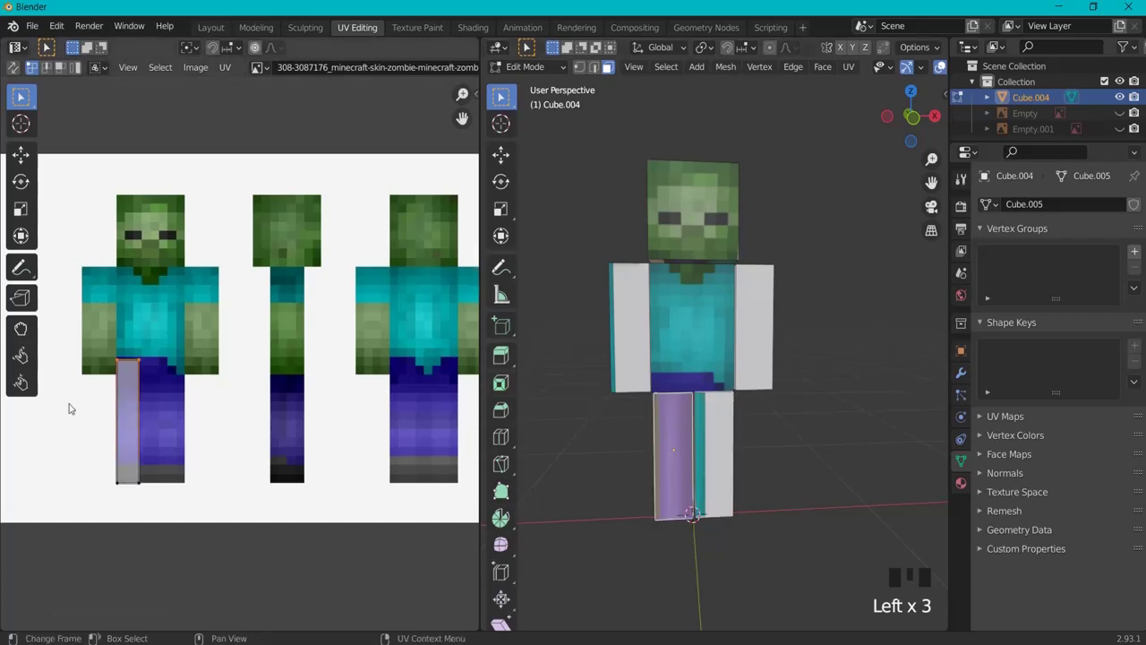
key("r")
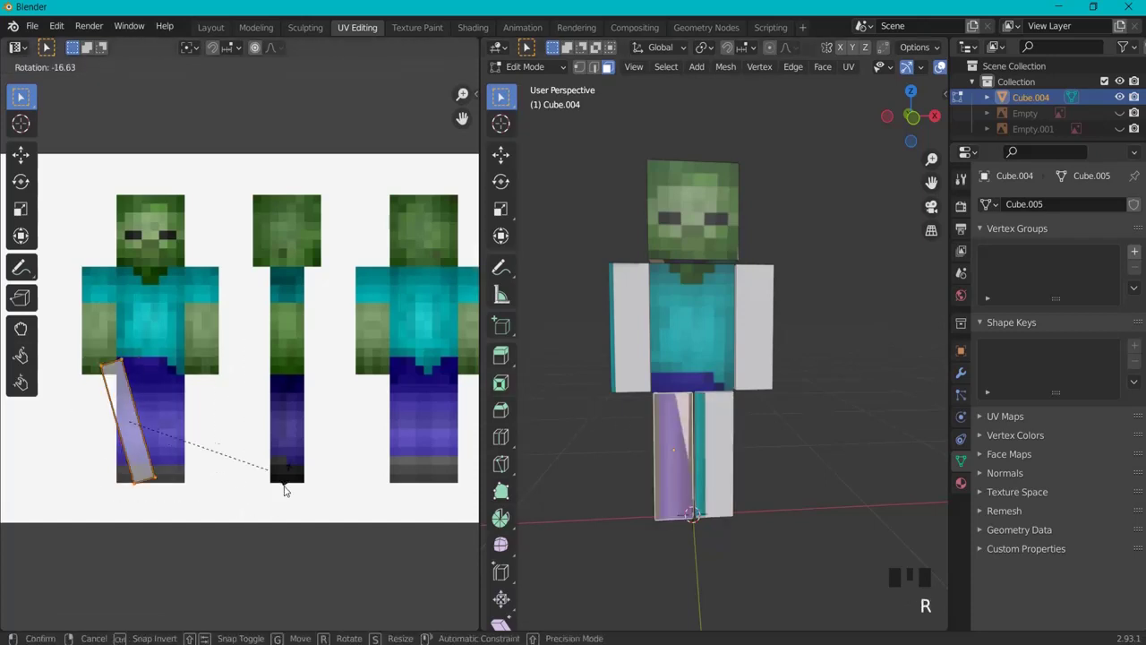
key("s")
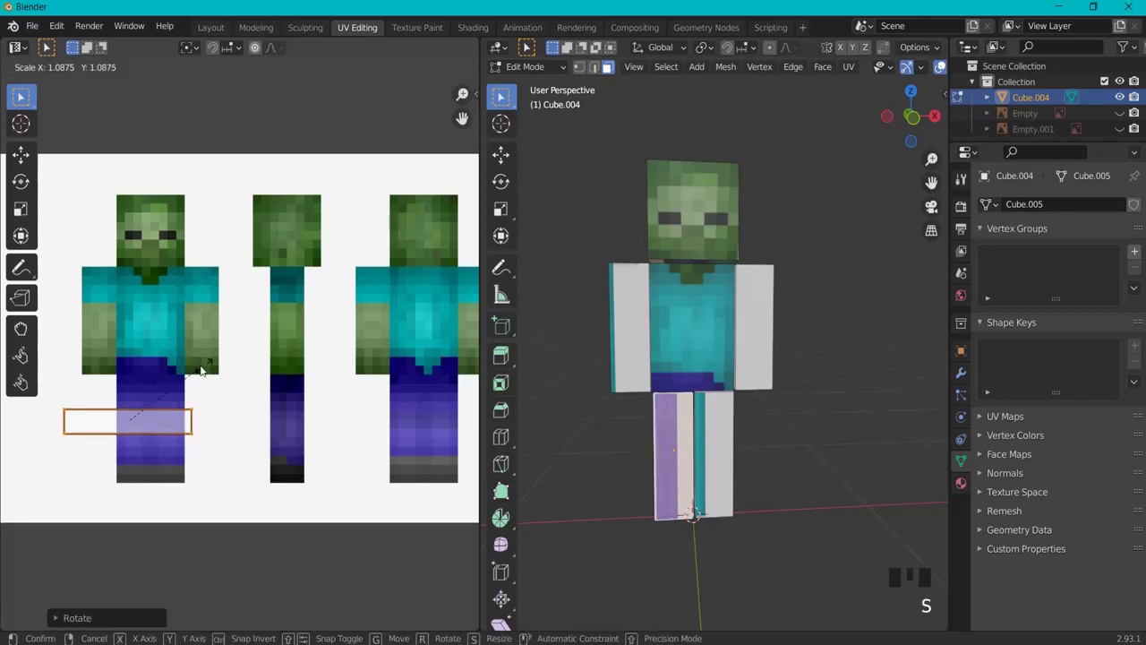
key("g")
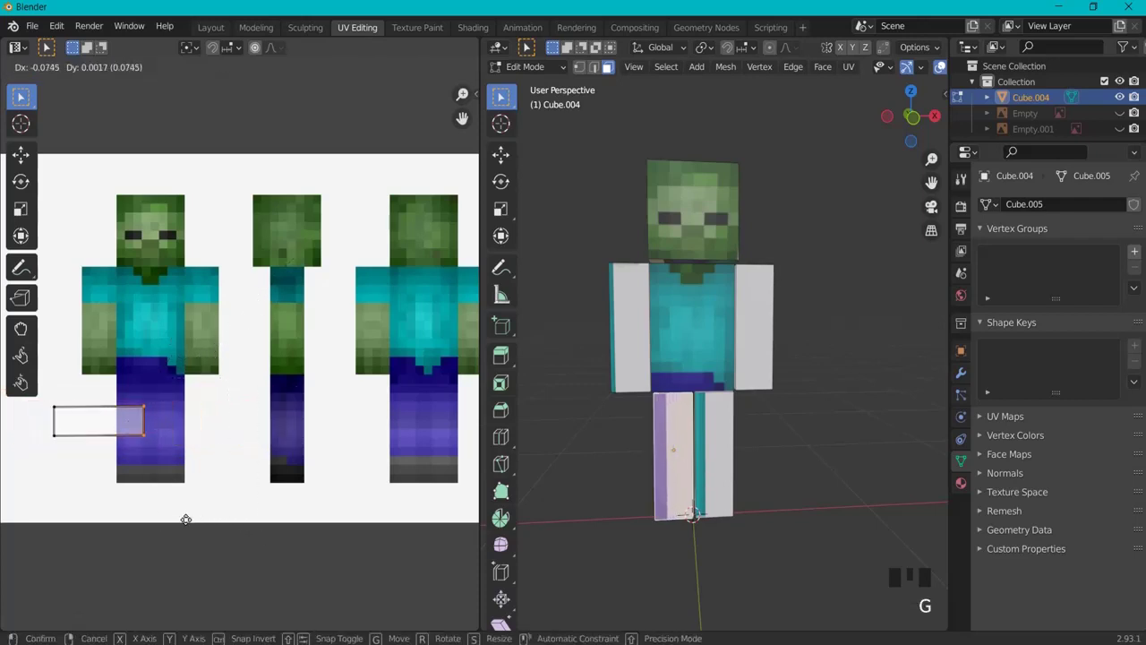
left_click(187, 519)
- Move the -X leg's front UV island over the shoes in the front picture and rotate it about 180 degrees
left_click_drag(88, 422, 93, 428)
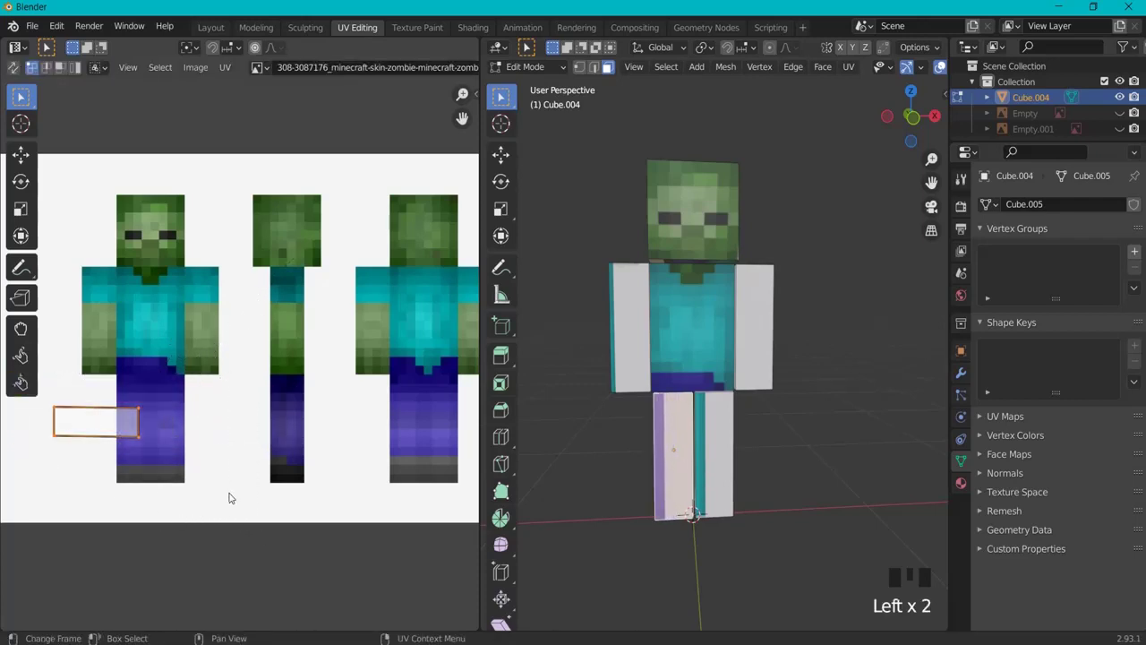
key("g")
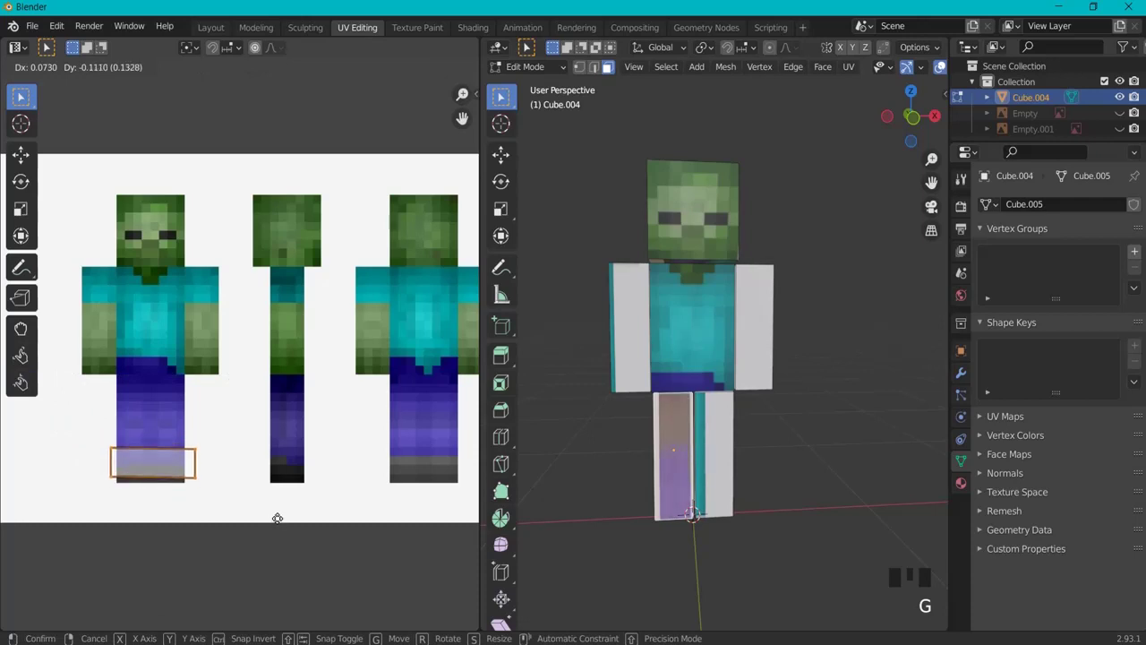
left_click(277, 517)
key("r")
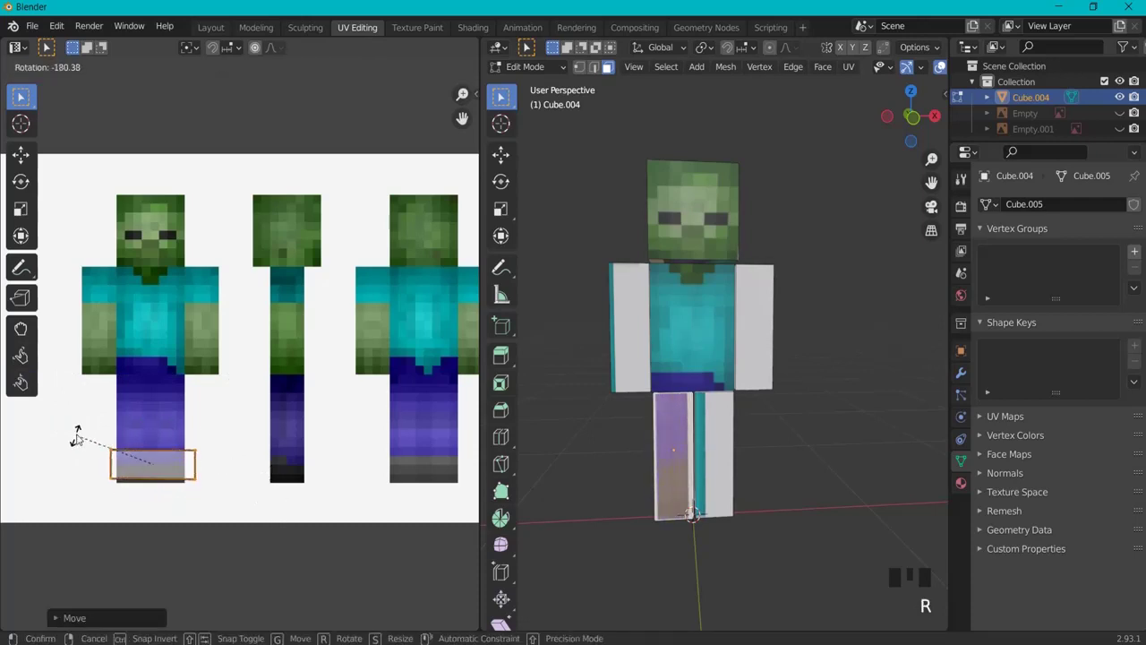
left_click(86, 439)
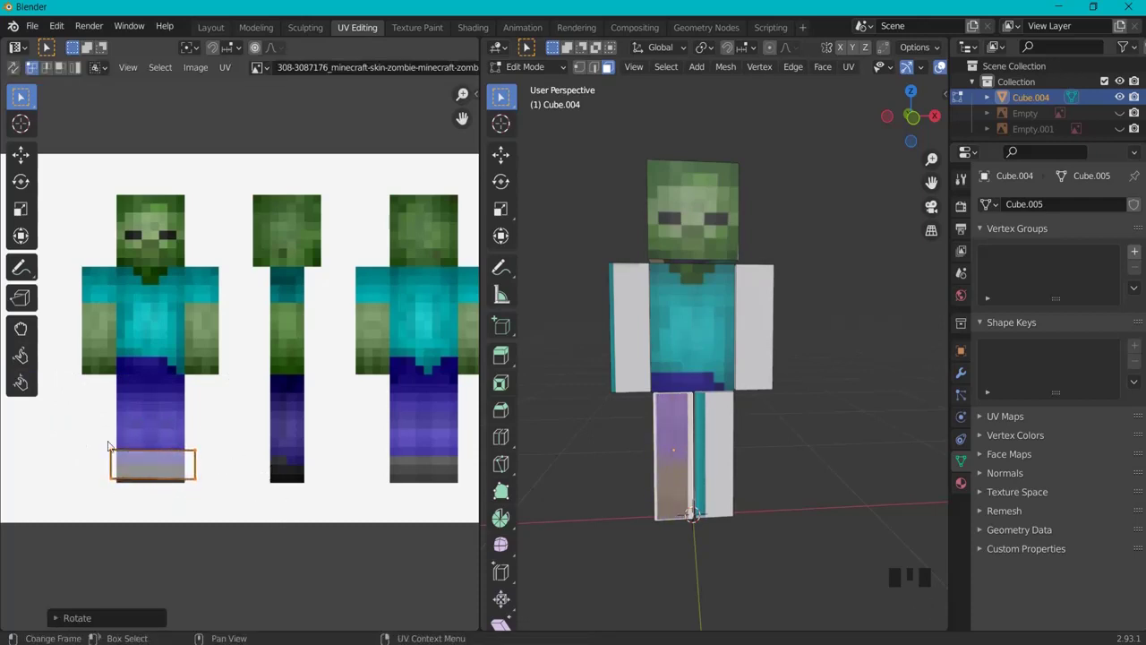
- Fit the edges of the -X leg's front UV island around the matching leg in the front picture, from shoe to waist
key("g")
left_click(156, 486)
key("g")
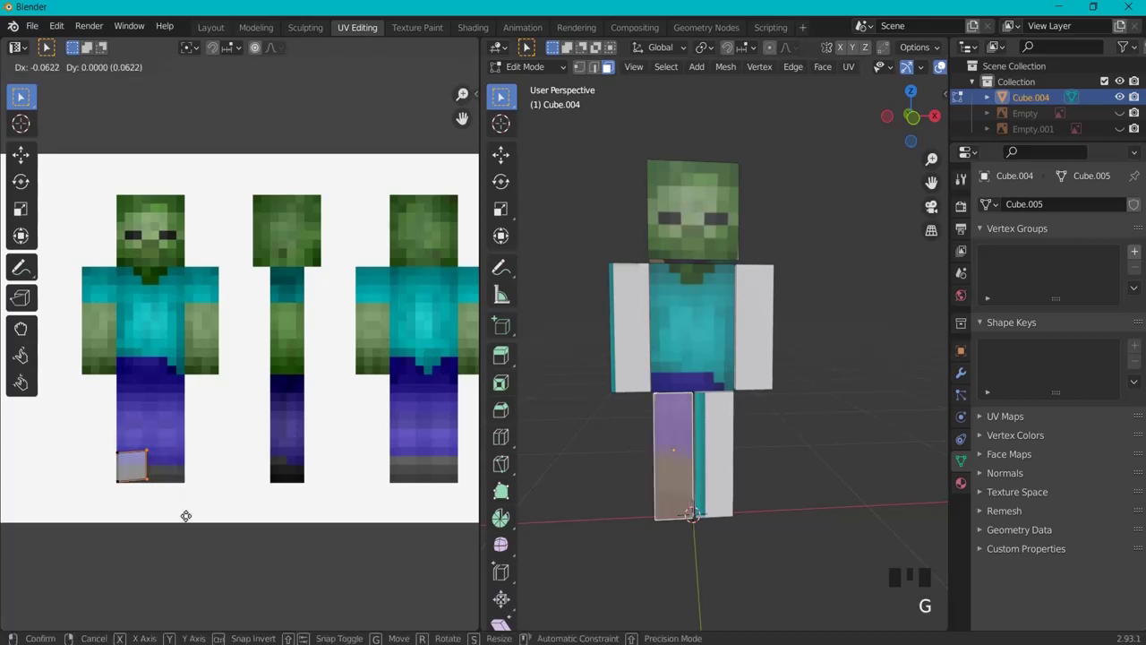
left_click(185, 518)
key("g")
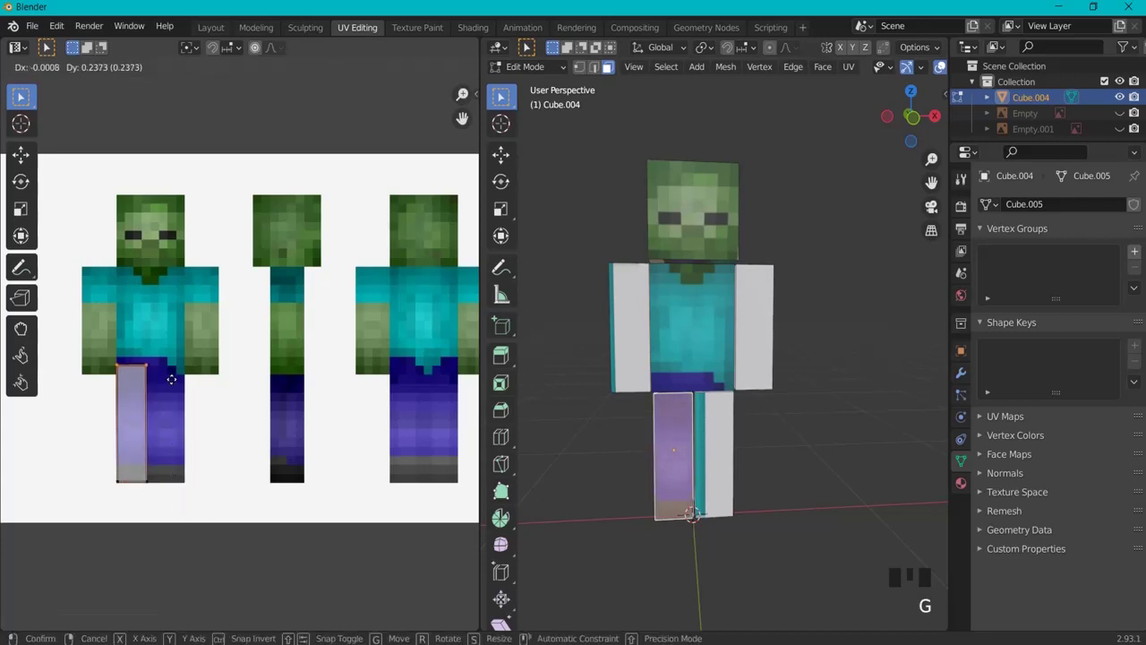
left_click(171, 372)
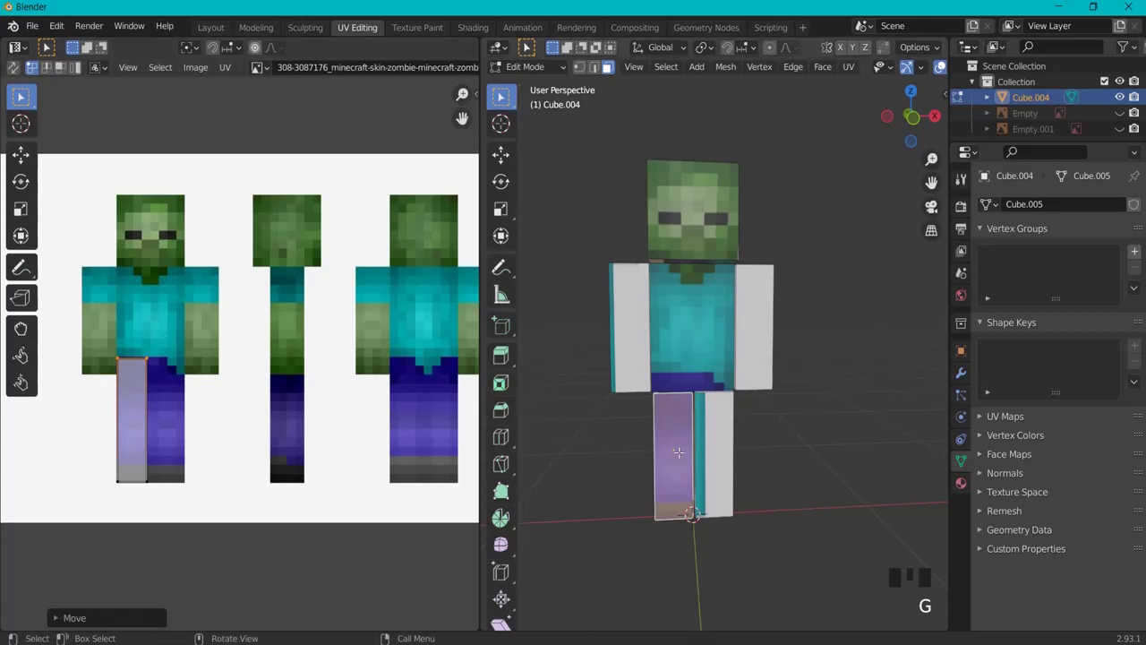
- Place the UV island of the +X leg's front face on the other leg in the front picture
left_click(711, 450)
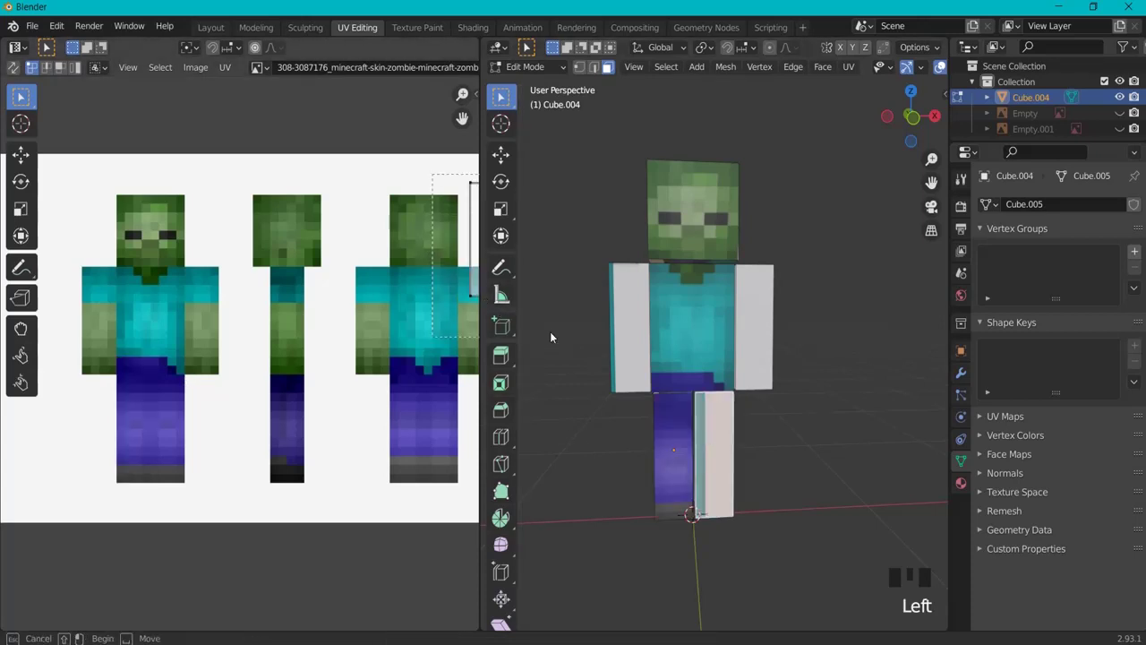
key("g")
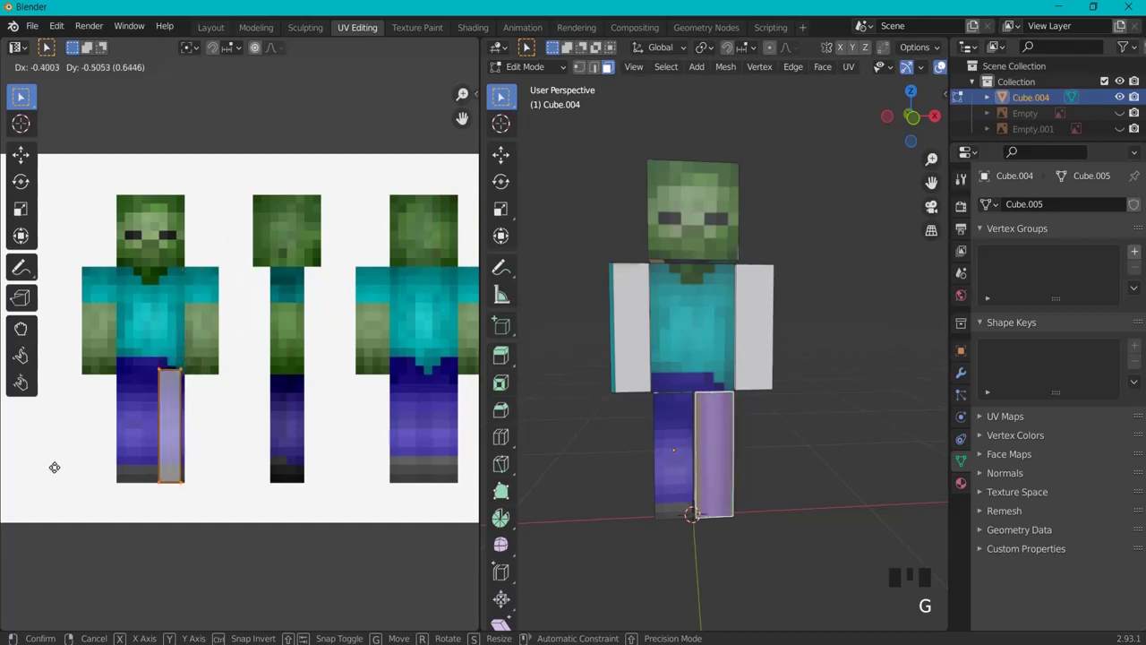
left_click(47, 468)
key("r")
right_click(87, 486)
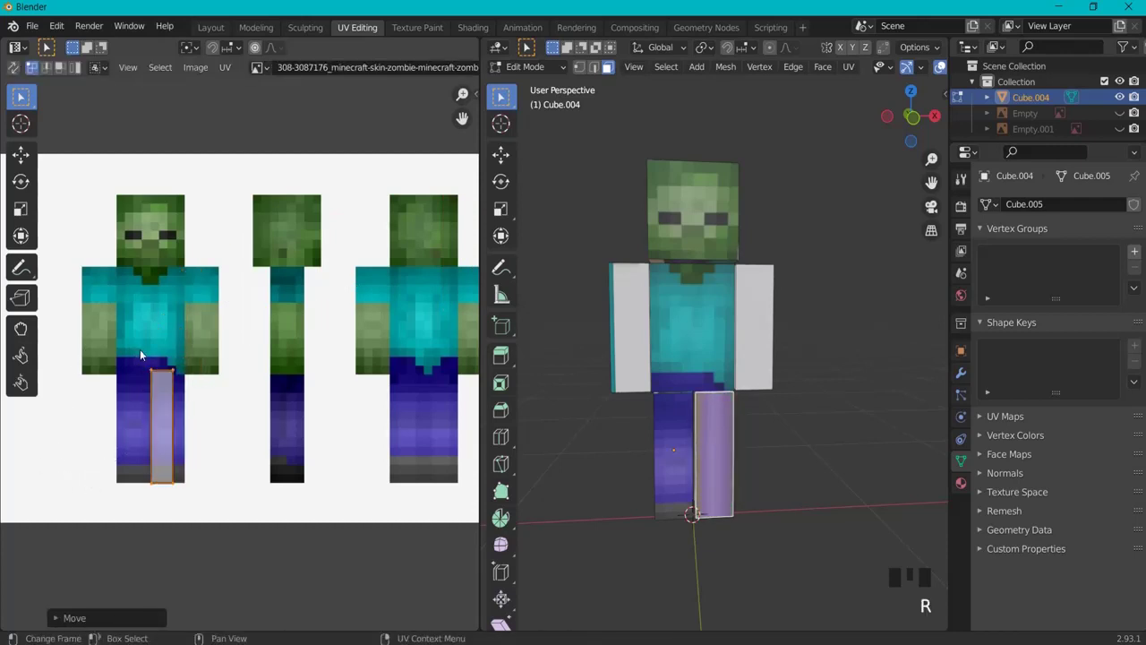
- Widen the UV island of the +X leg's front face and rotate it about a quarter turn over the shoes in the front picture
left_click_drag(162, 350, 247, 535)
key("g")
left_click(284, 540)
left_click_drag(109, 346, 281, 518)
key("g")
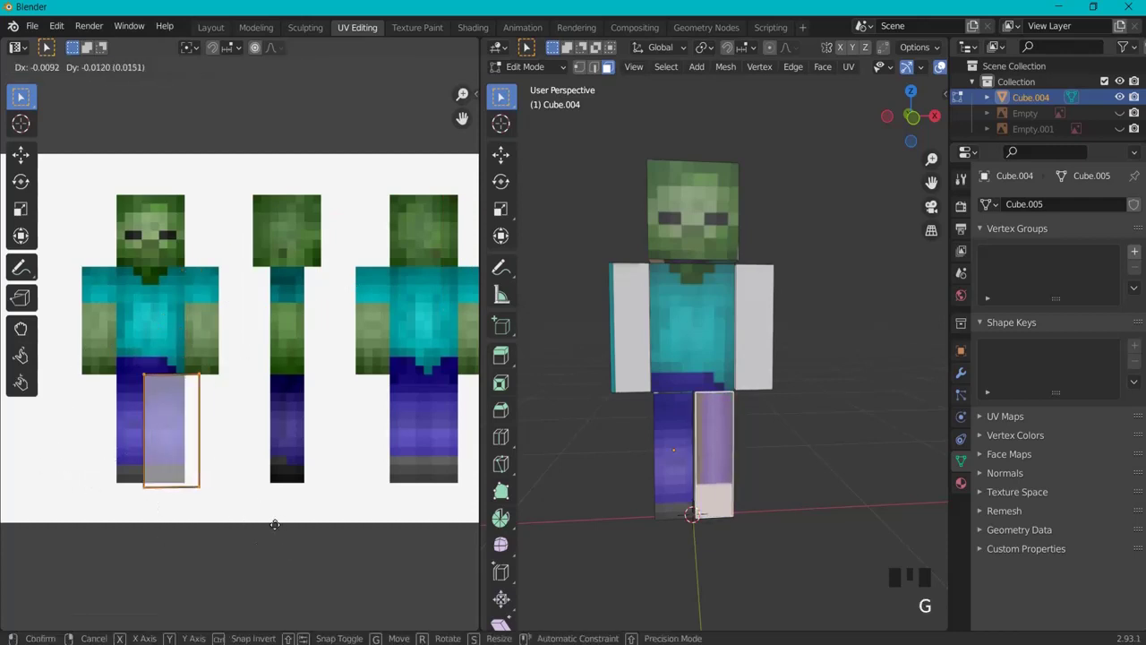
left_click(275, 524)
key("r")
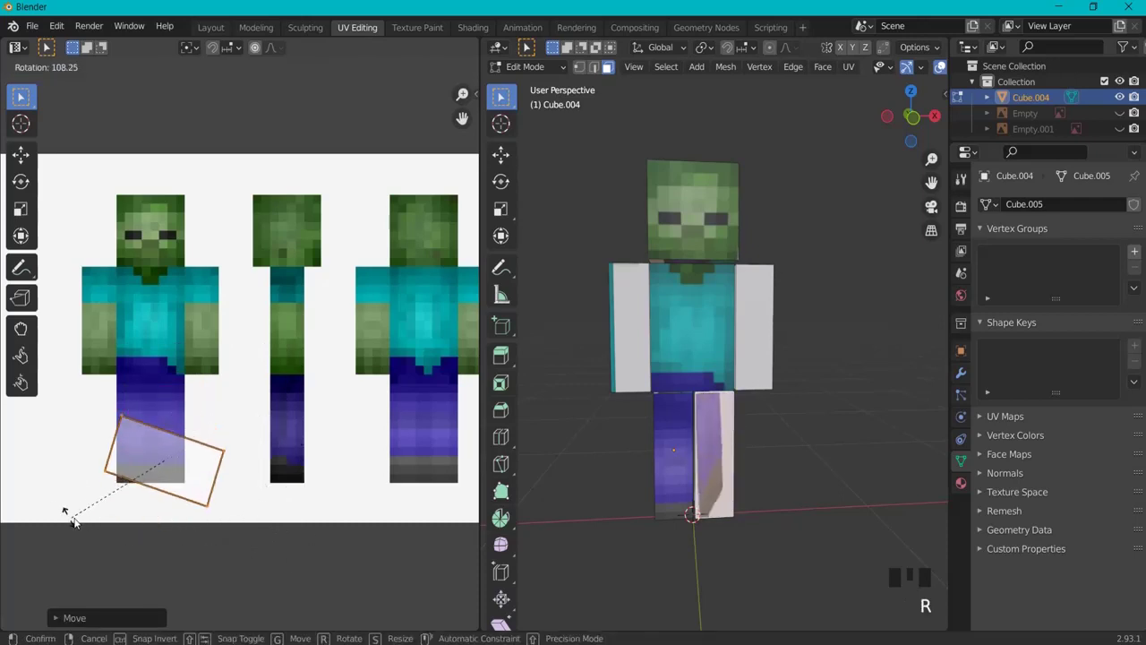
left_click(111, 532)
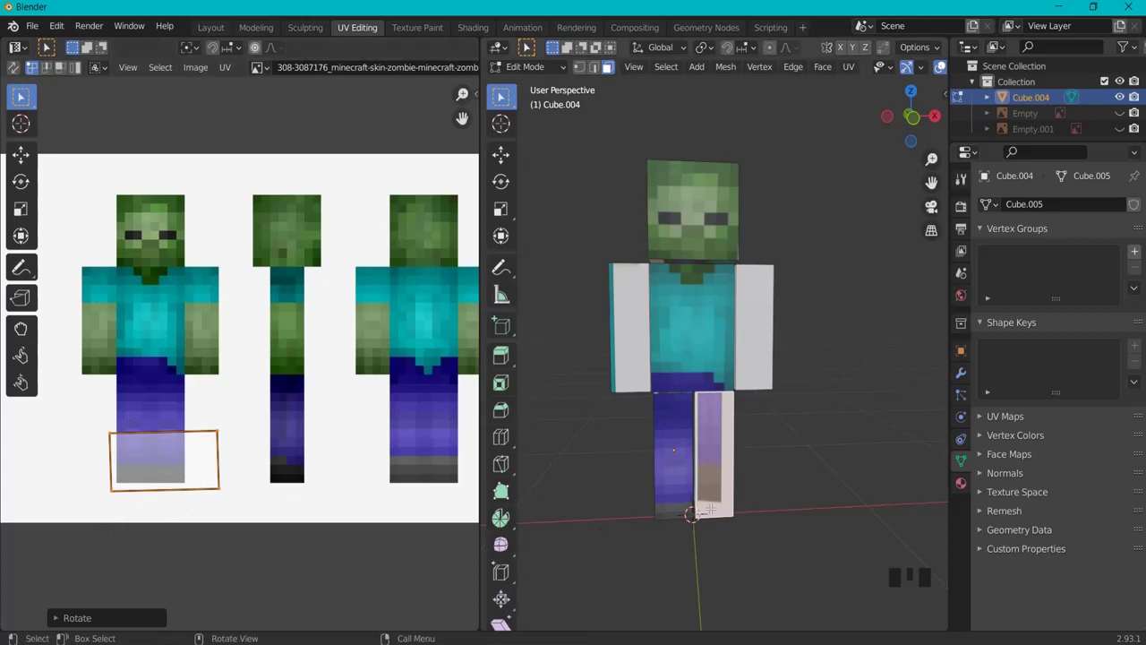
- Fit the edges of the +X leg's front UV island around the matching leg in the front picture, from shoe to waist
key("g")
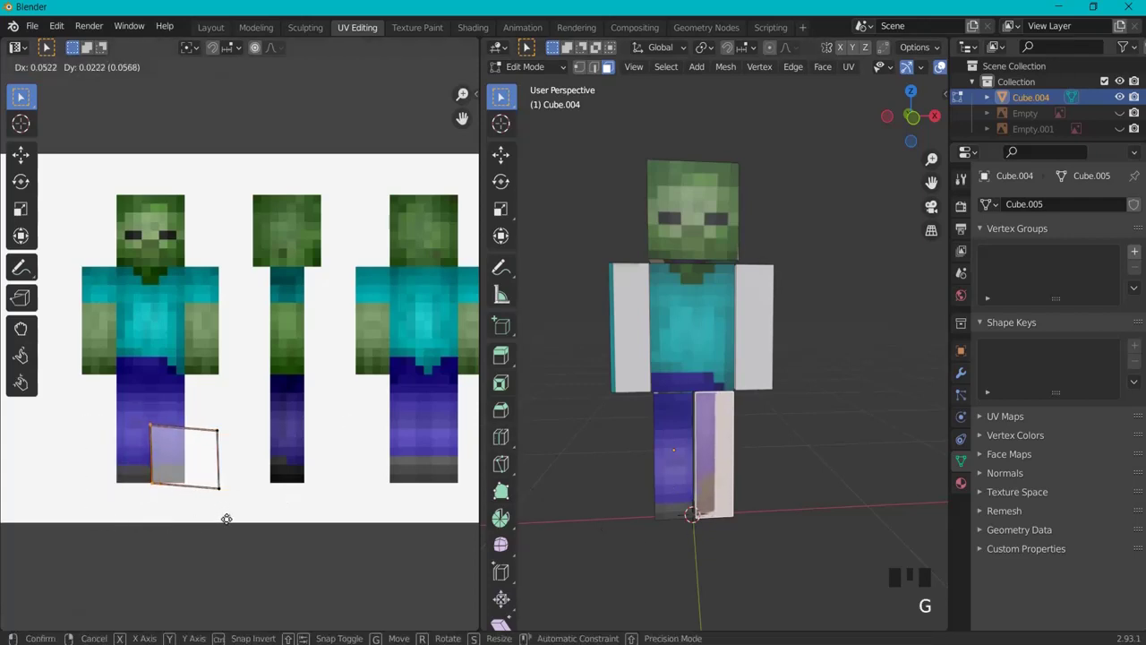
left_click(230, 508)
key("g")
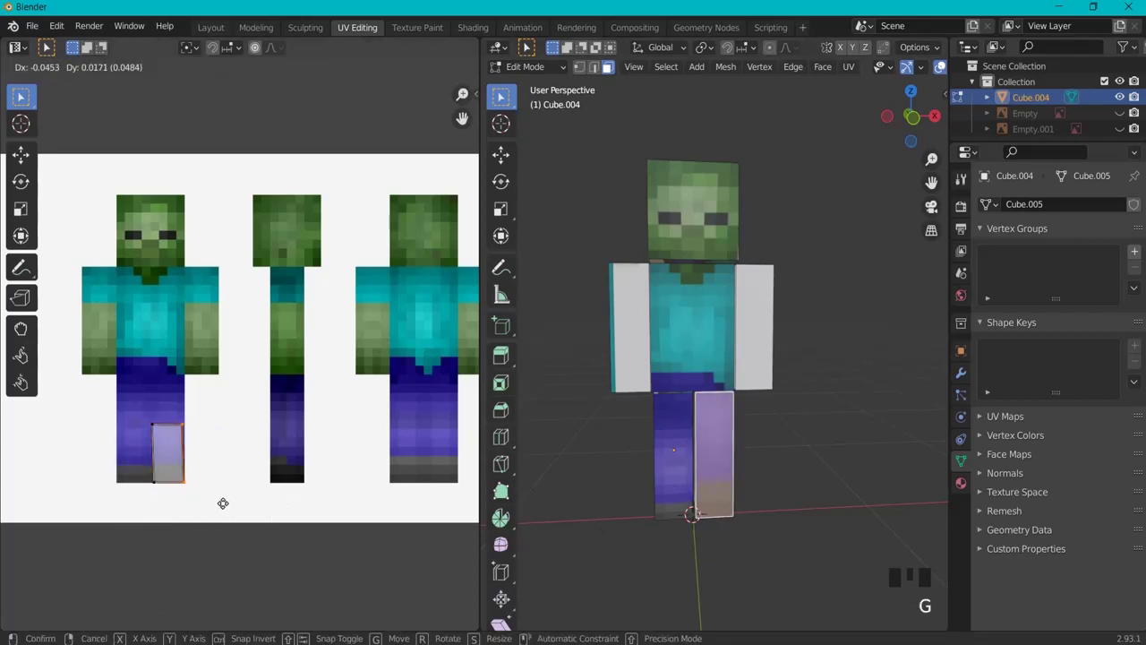
left_click(223, 503)
key("g")
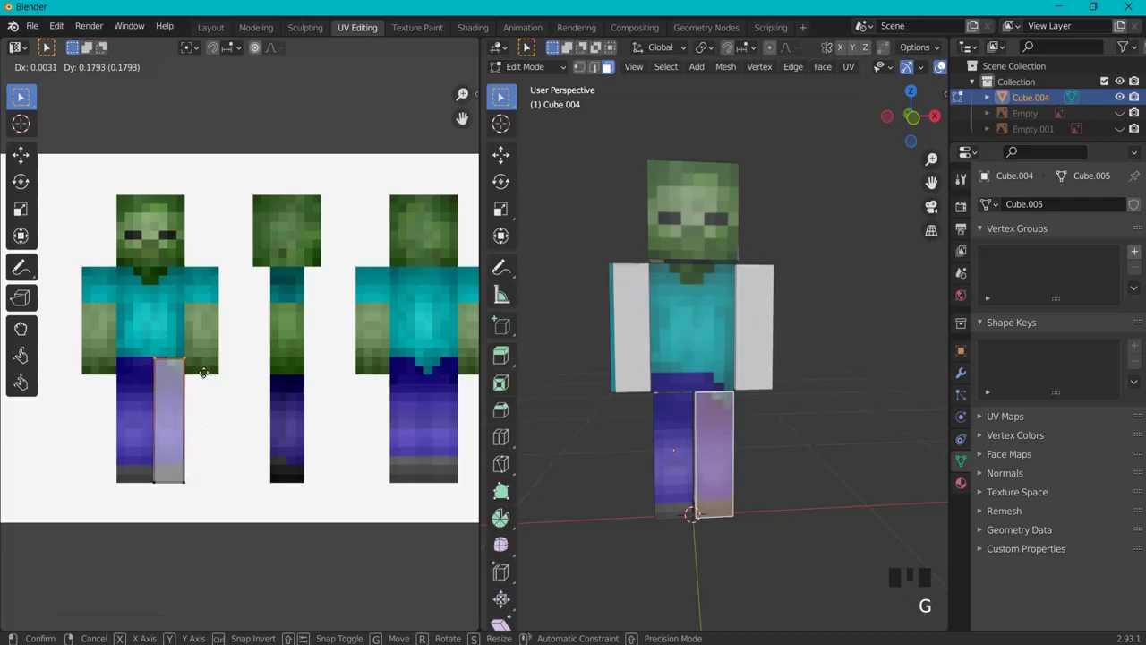
left_click(204, 374)
left_click(787, 374)
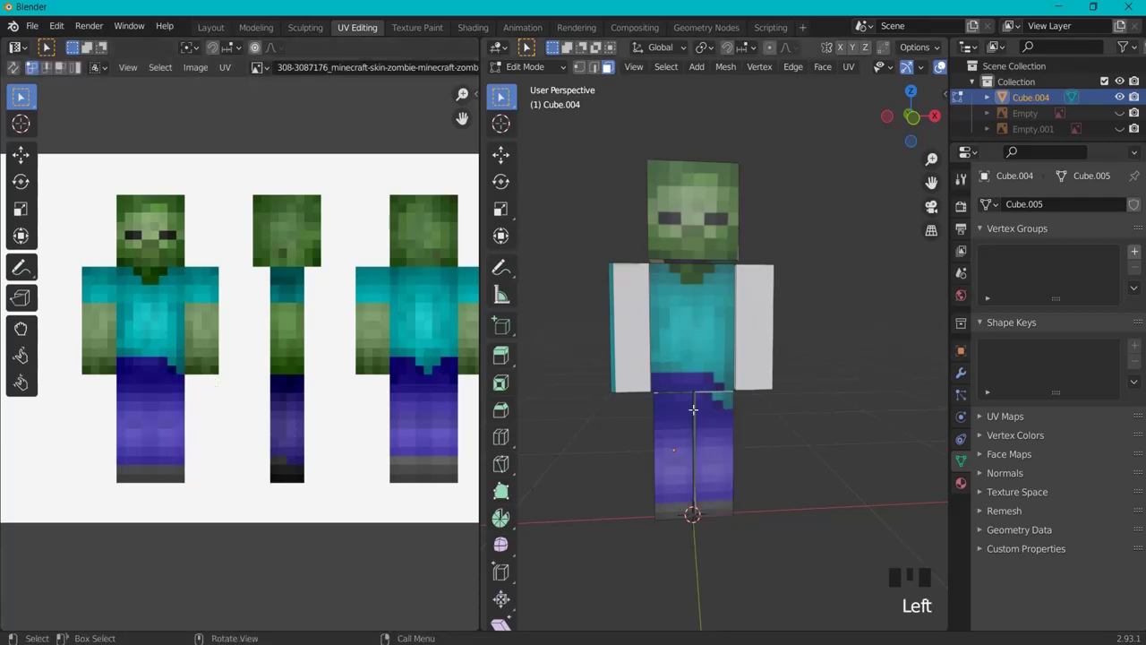
- Move the UV island of the +X leg's back face onto the matching leg in the back picture and rotate it a quarter turn
middle_click_drag(835, 363, 408, 409, "shift")
left_click(730, 470)
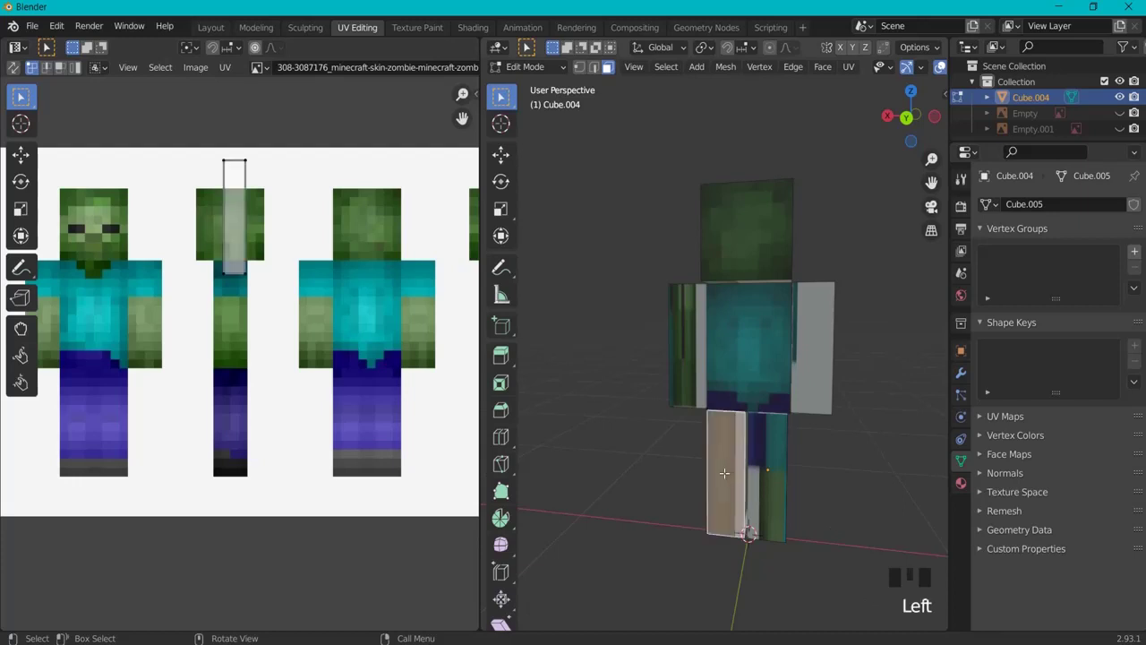
key("g")
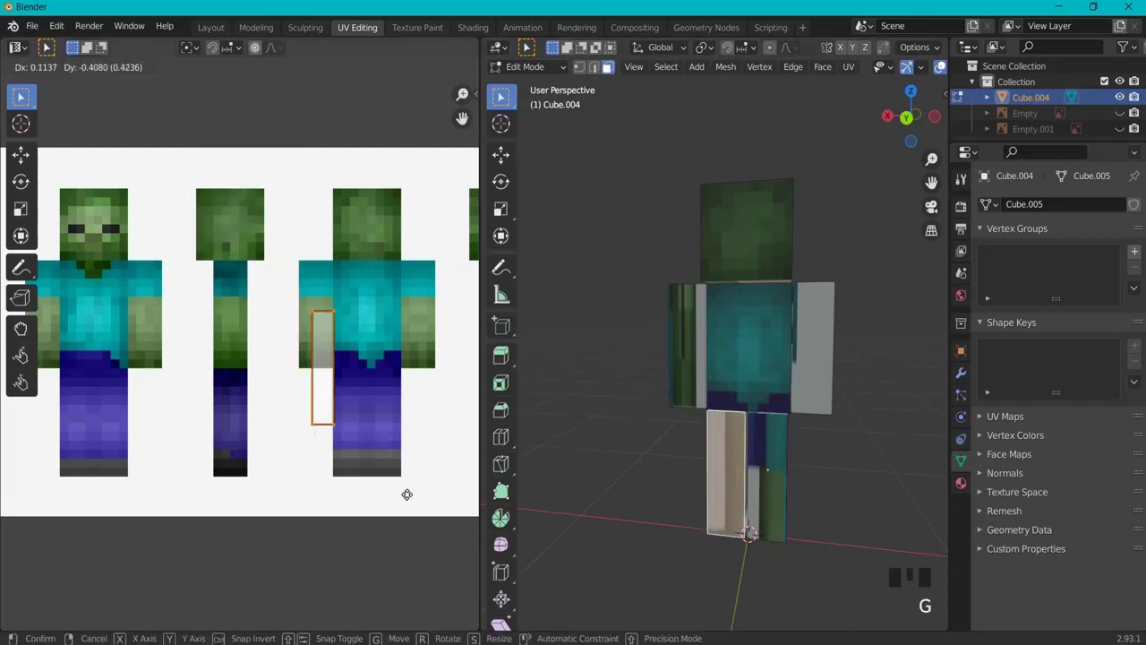
left_click(429, 547)
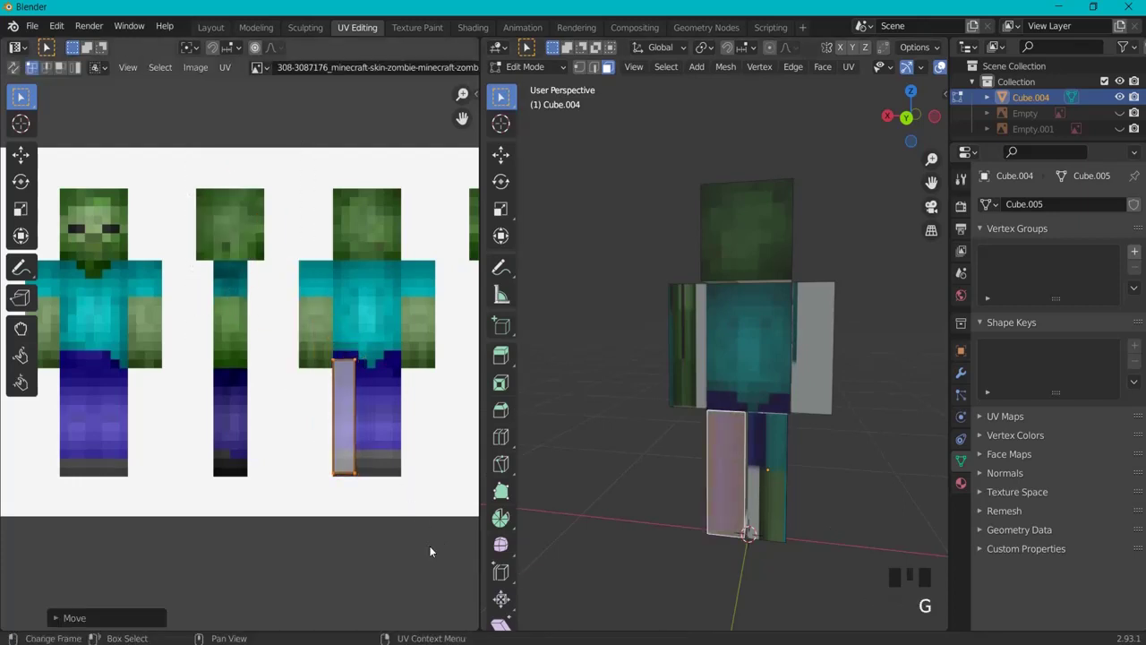
key("r")
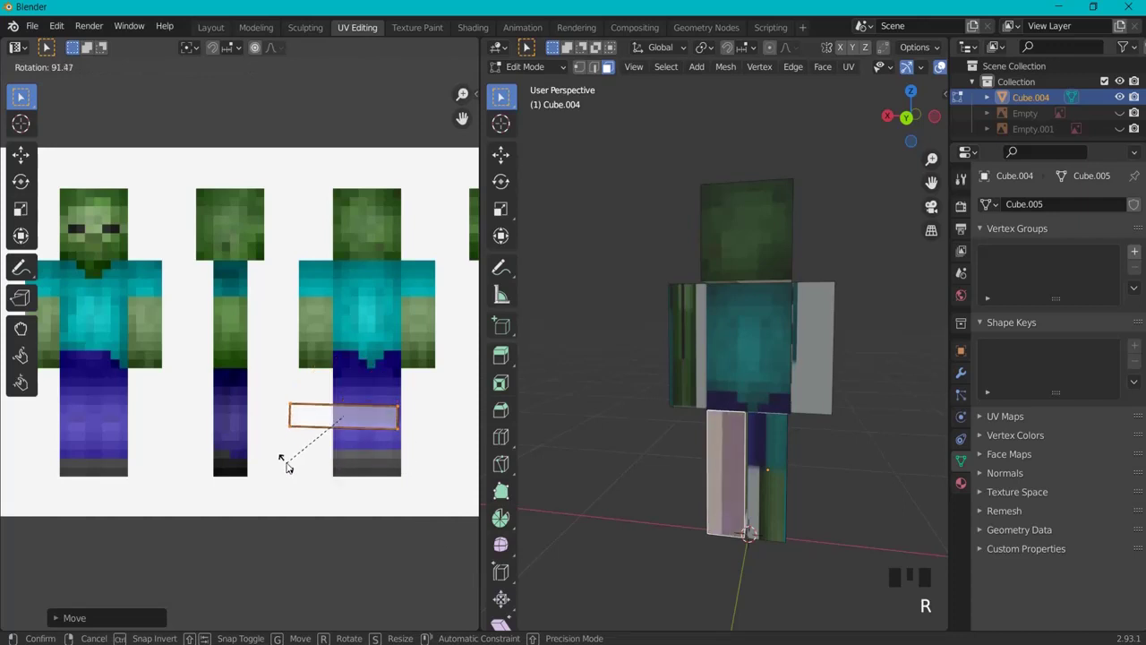
left_click(286, 465)
- Fit the edges of the +X leg's back UV island around the matching leg in the back picture, from shoe to waist
key("g")
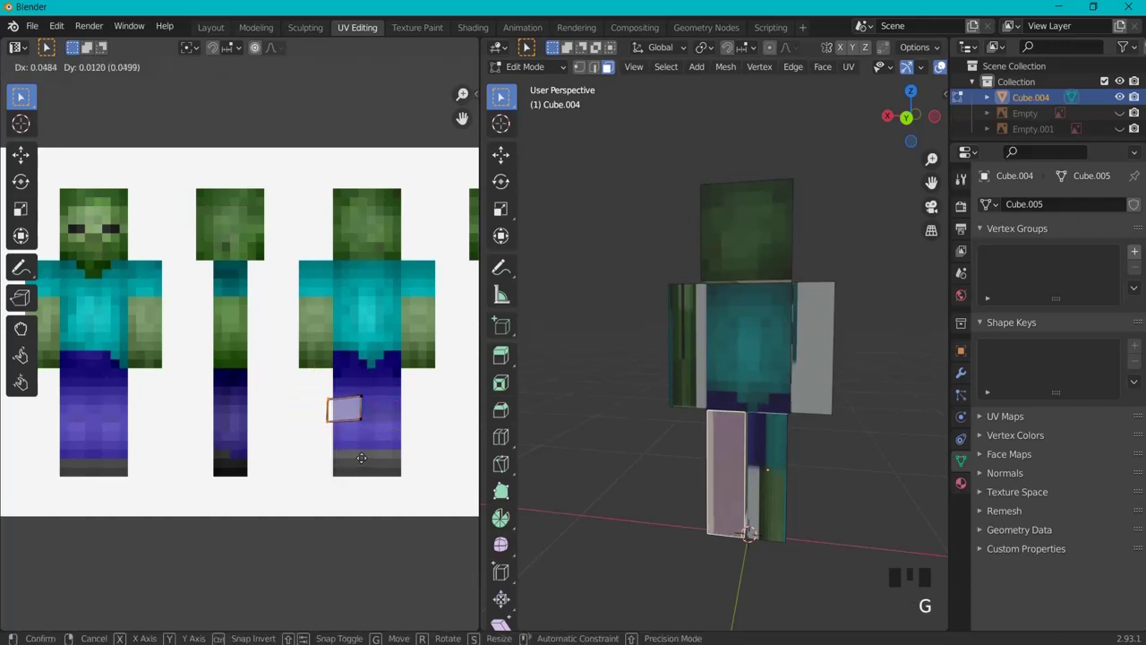
left_click(366, 457)
key("g")
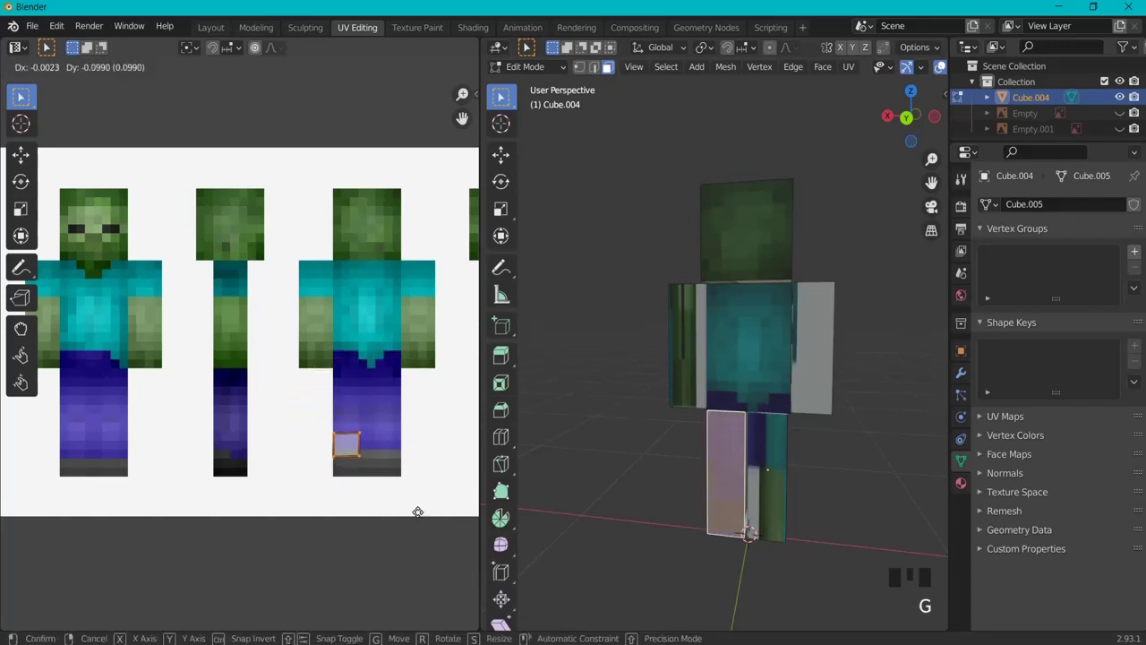
left_click(394, 479)
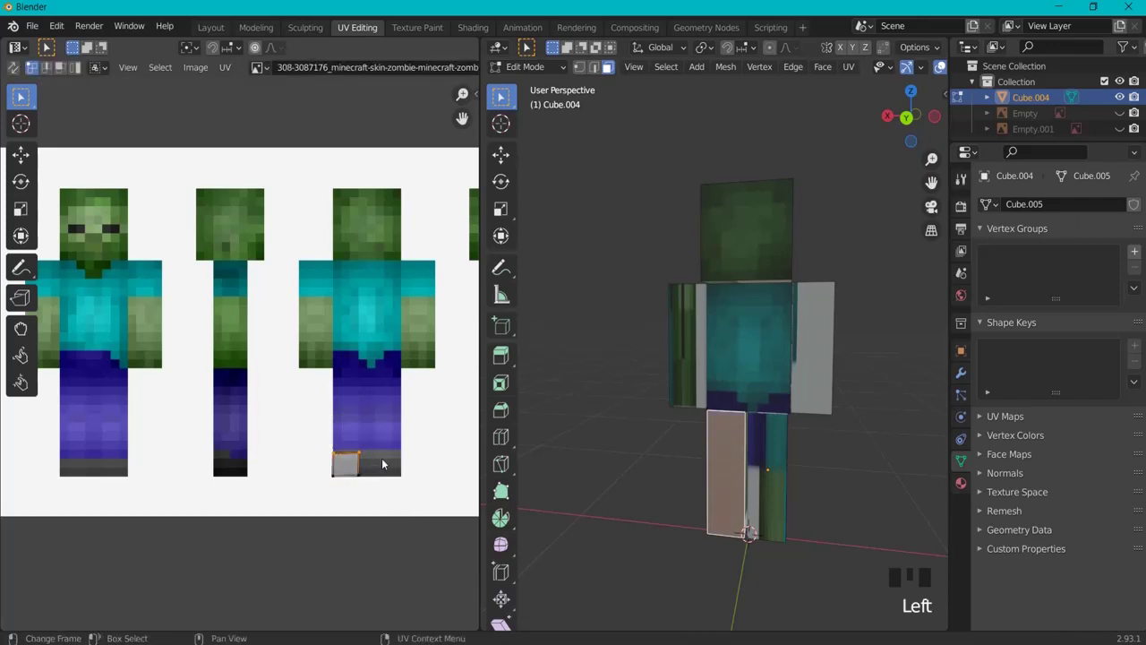
key("g")
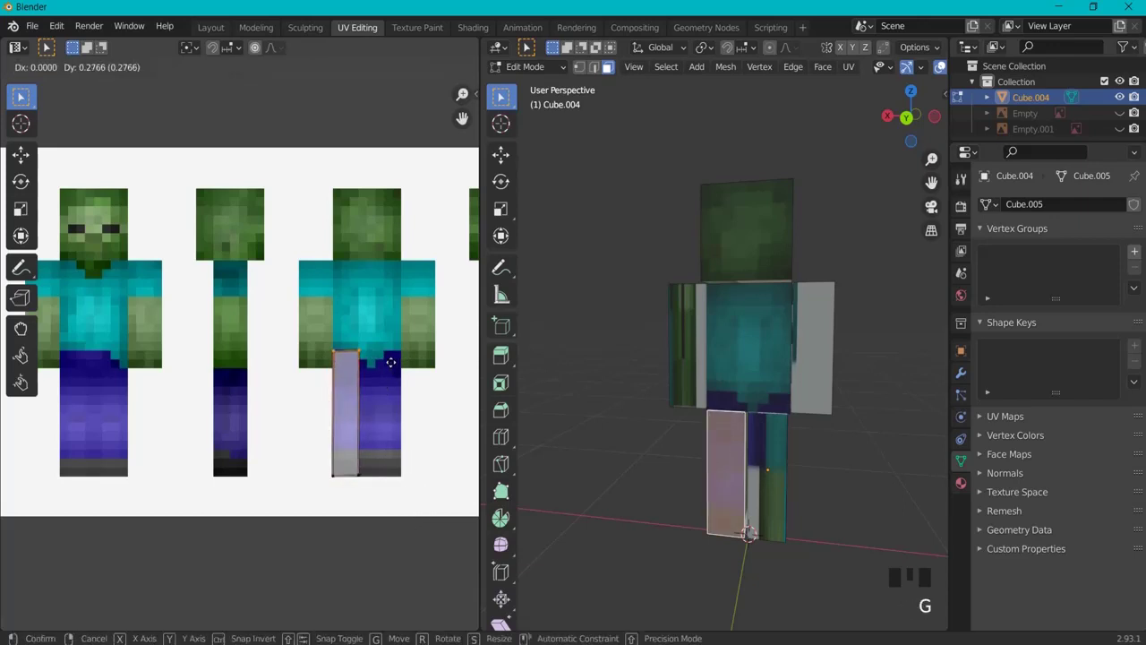
left_click(350, 359)
key("g")
left_click(351, 360)
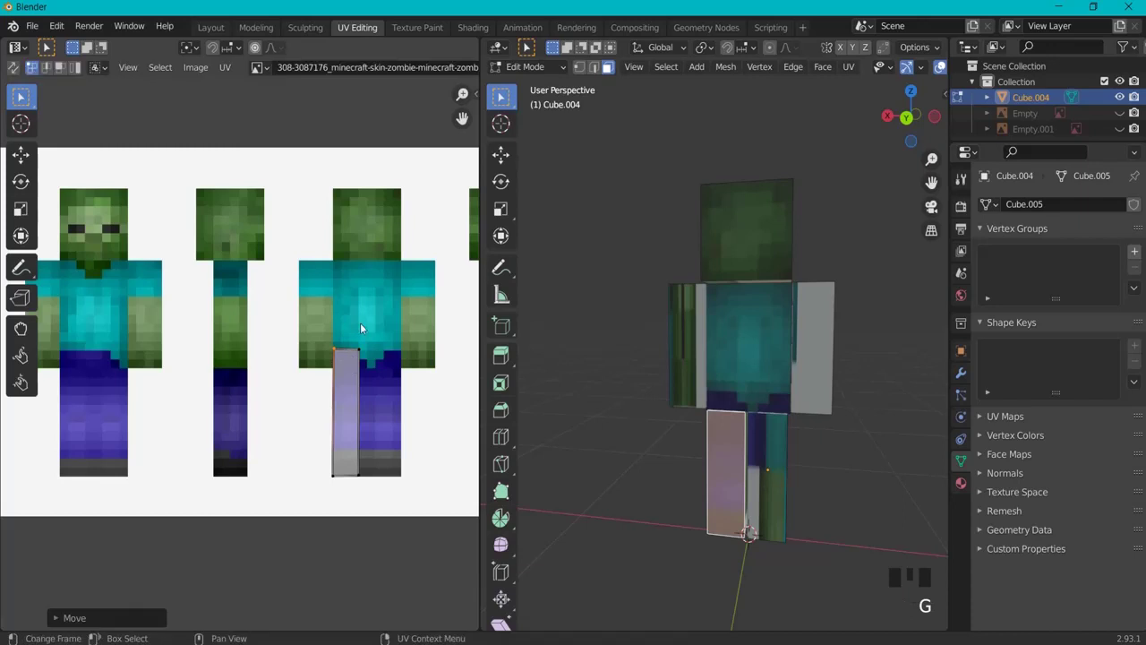
- Move the UV island of the -X leg's back face onto the other leg in the back picture and turn it crosswise above the shoes
left_click(765, 466)
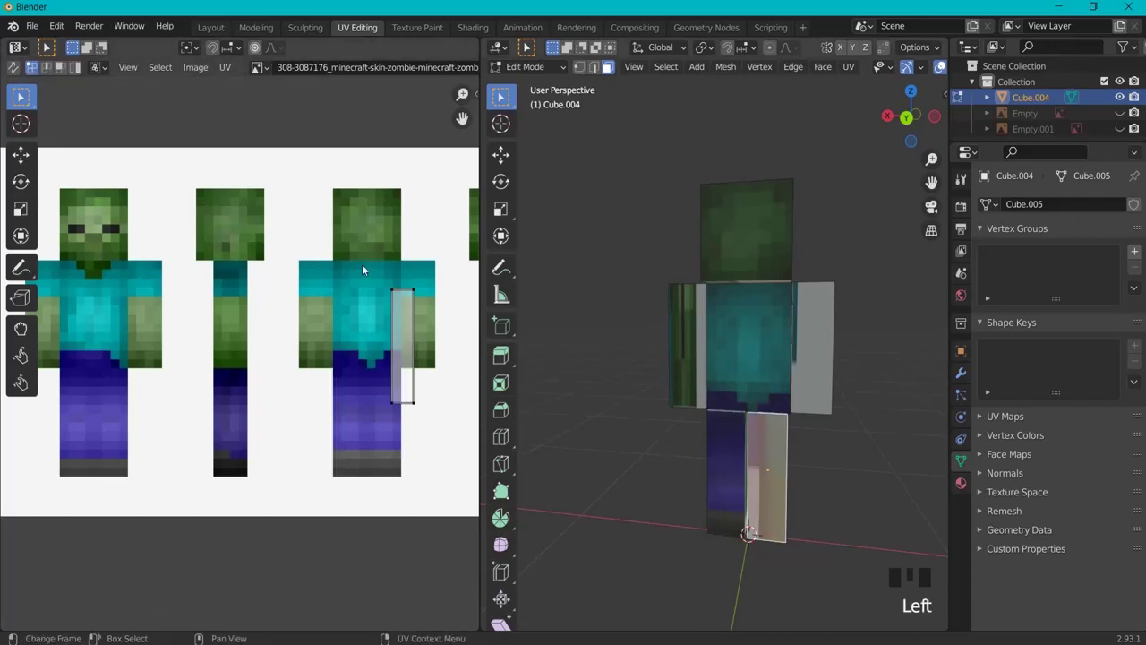
left_click_drag(363, 269, 489, 453)
key("g")
right_click(819, 433)
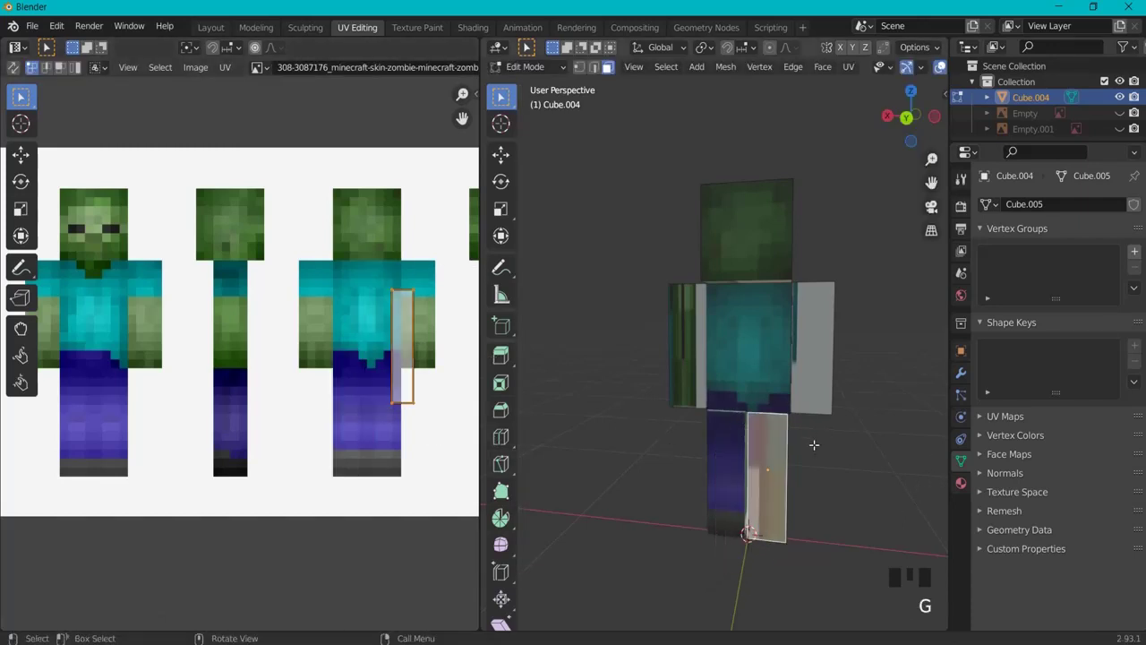
key("g")
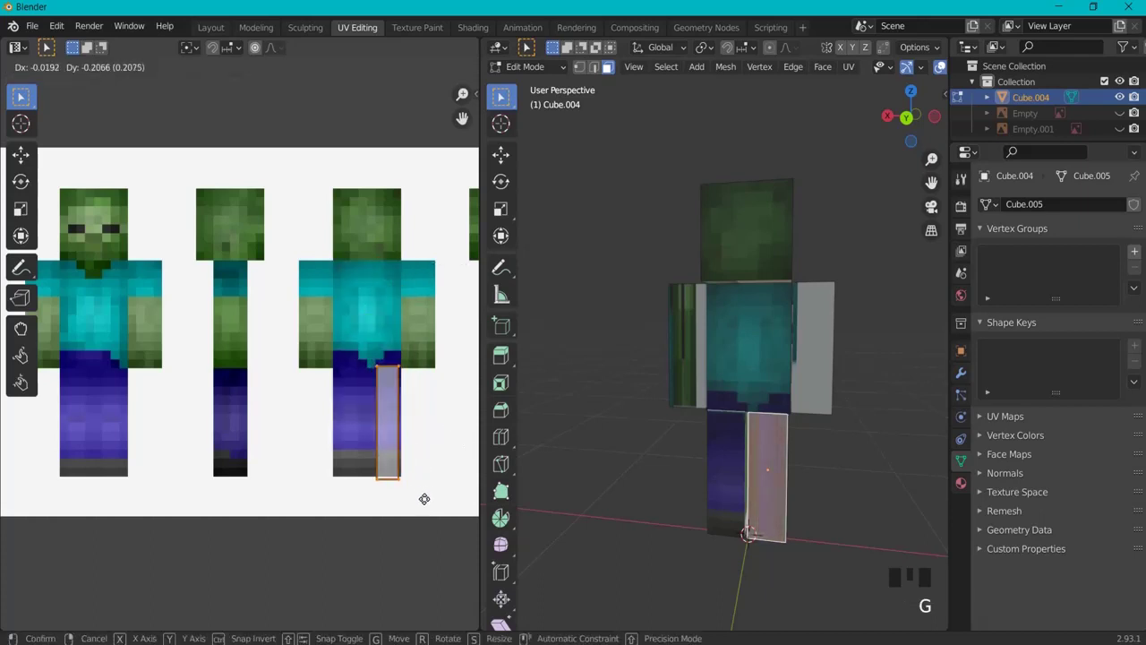
key("r")
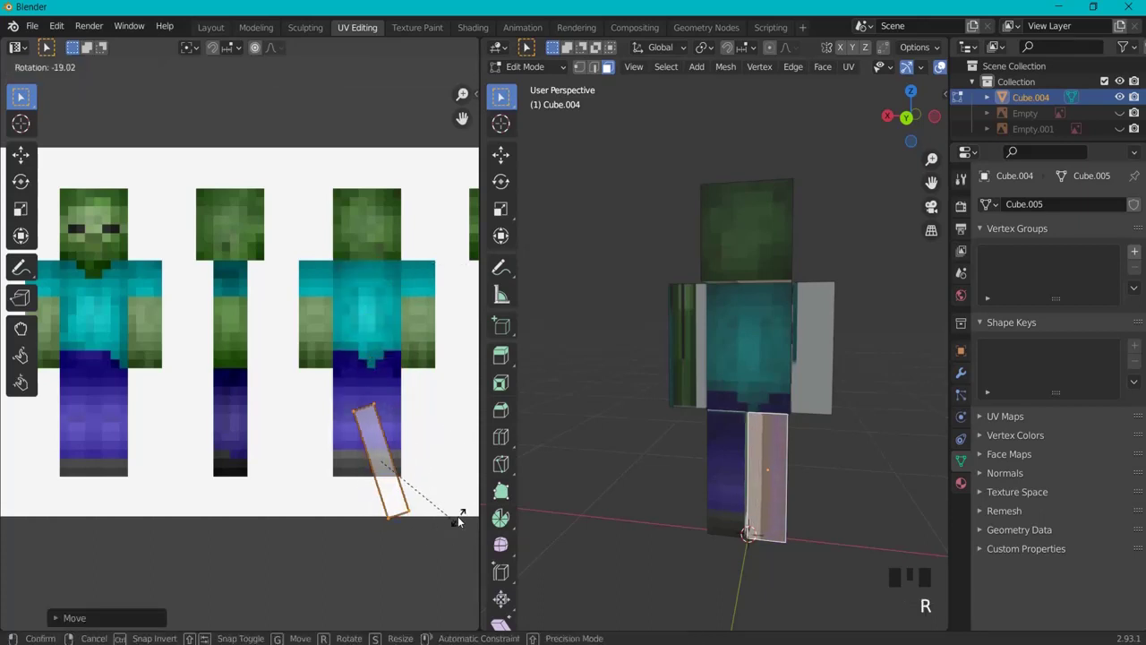
left_click(443, 422)
key("g")
left_click(437, 410)
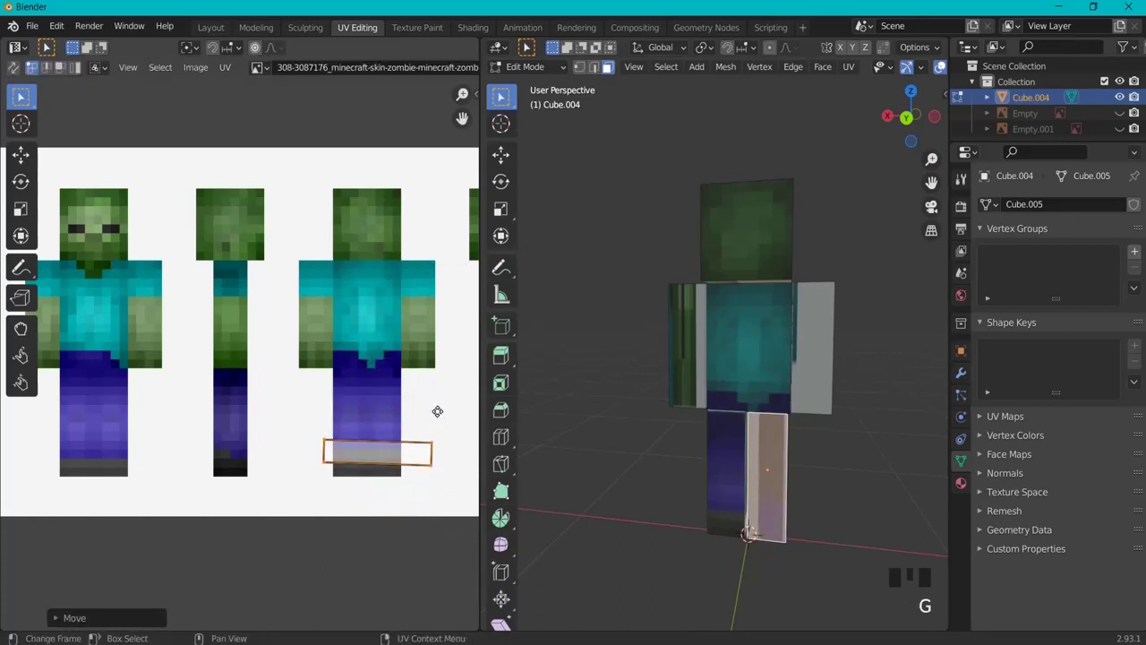
- Pull one short end of the -X leg's back UV island inward and rotate the whole island about 180 degrees
left_click_drag(291, 406, 415, 491)
key("g")
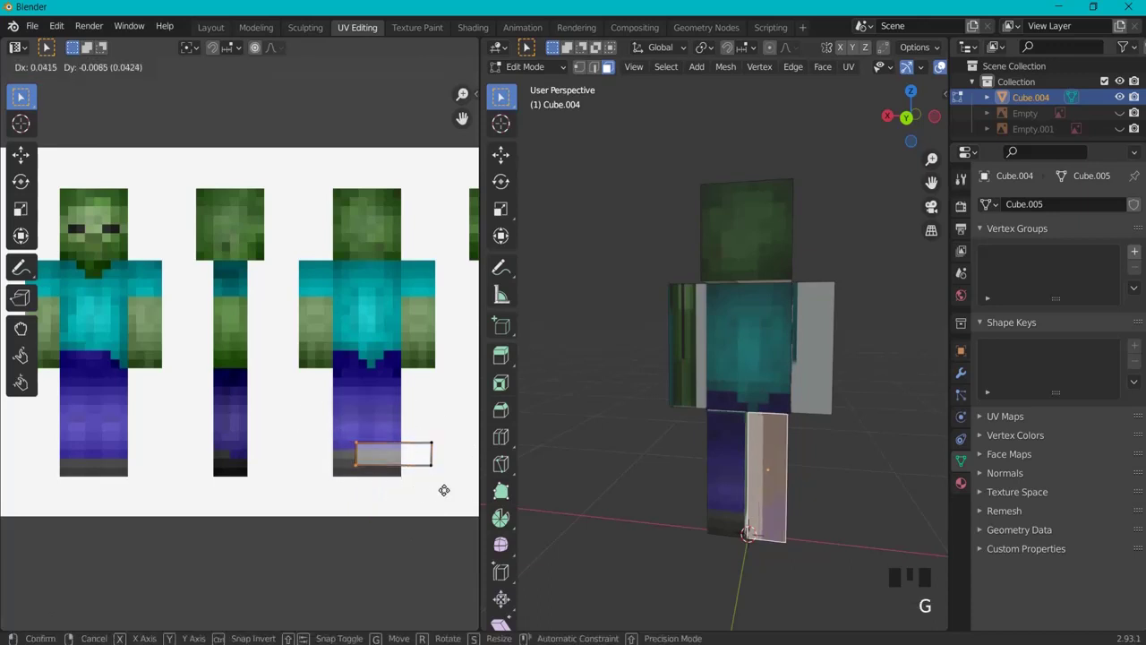
left_click(445, 489)
left_click_drag(304, 399, 472, 511)
key("r")
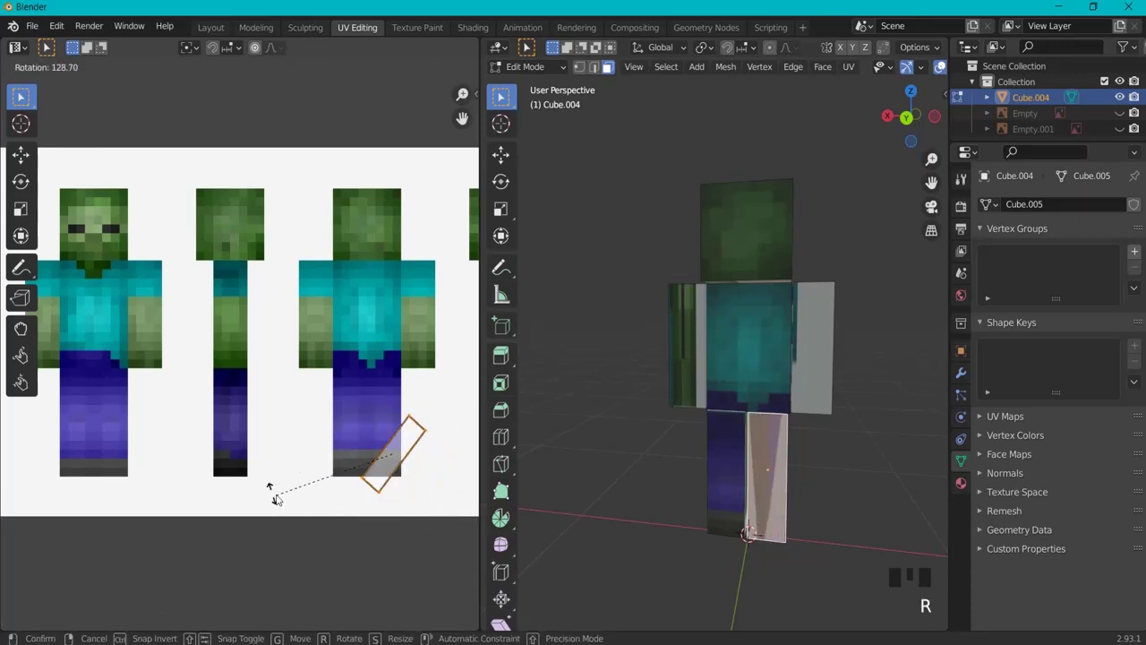
left_click(329, 413)
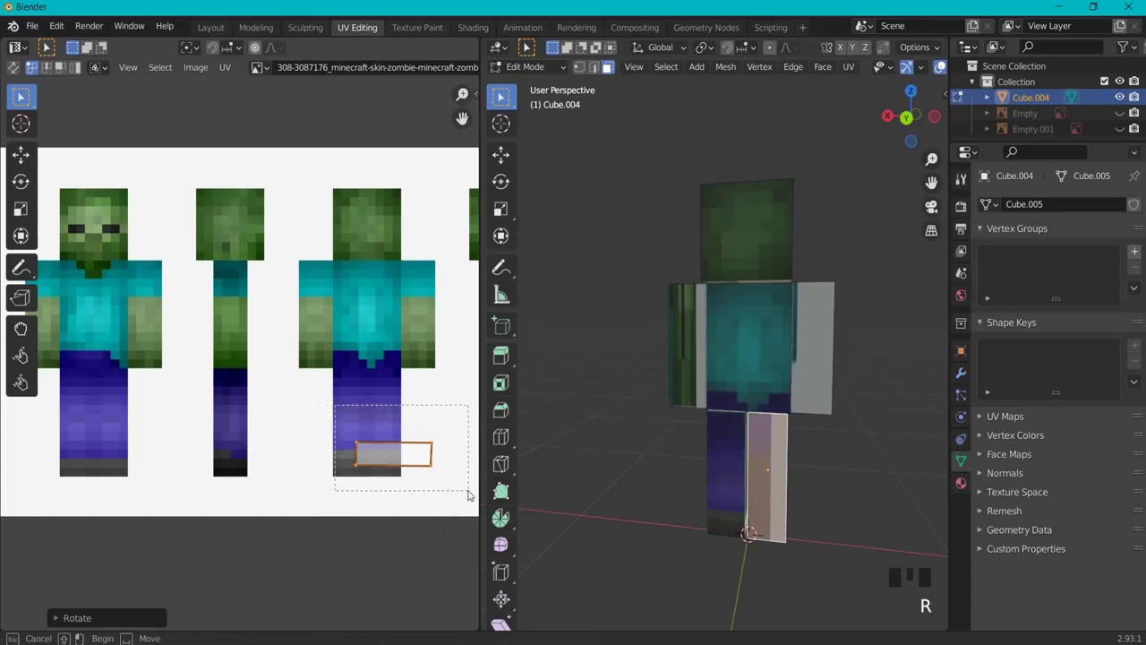
- Fit the edges of the -X leg's back UV island around the matching leg in the back picture, from shoe to waist
key("g")
left_click(397, 495)
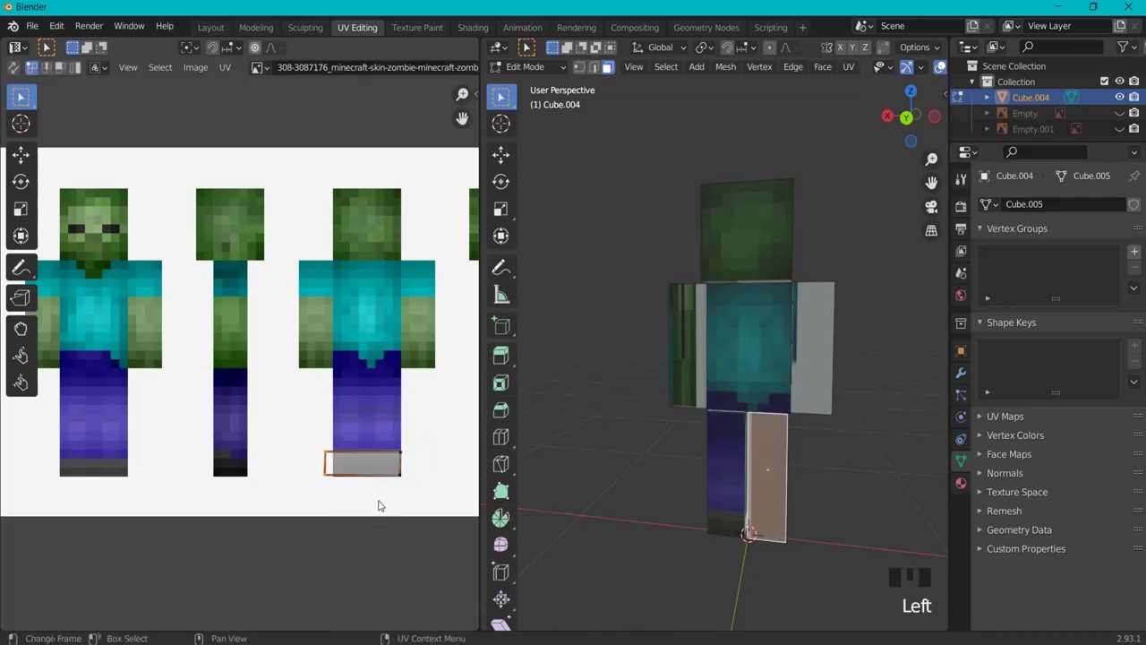
key("g")
left_click(430, 502)
left_click_drag(333, 414, 427, 463)
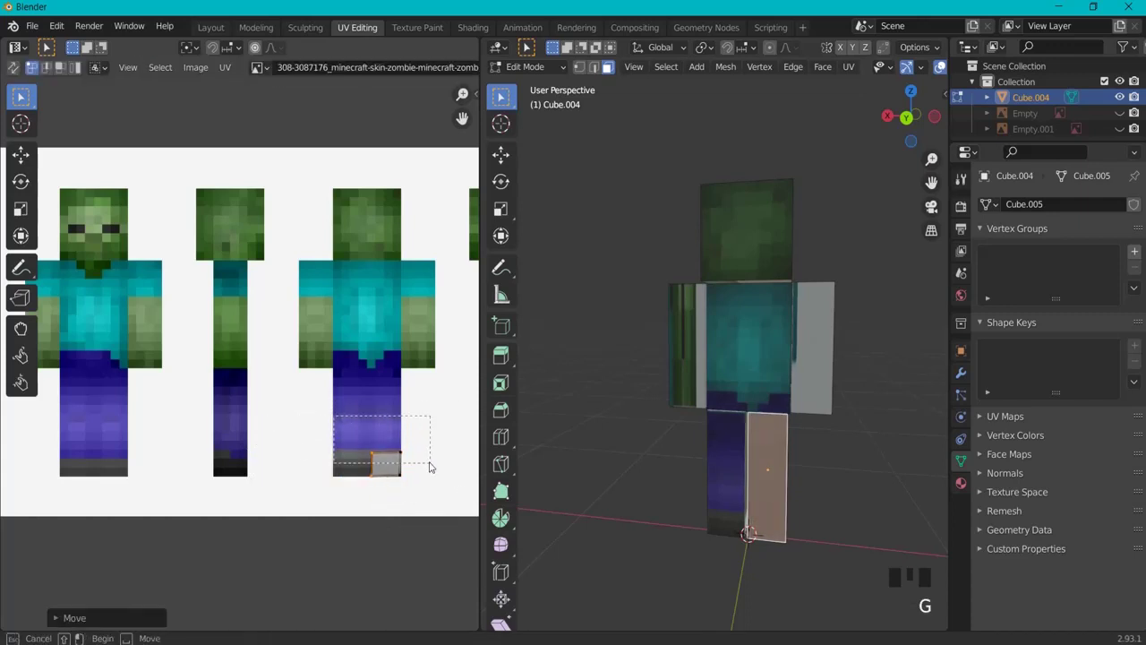
key("g")
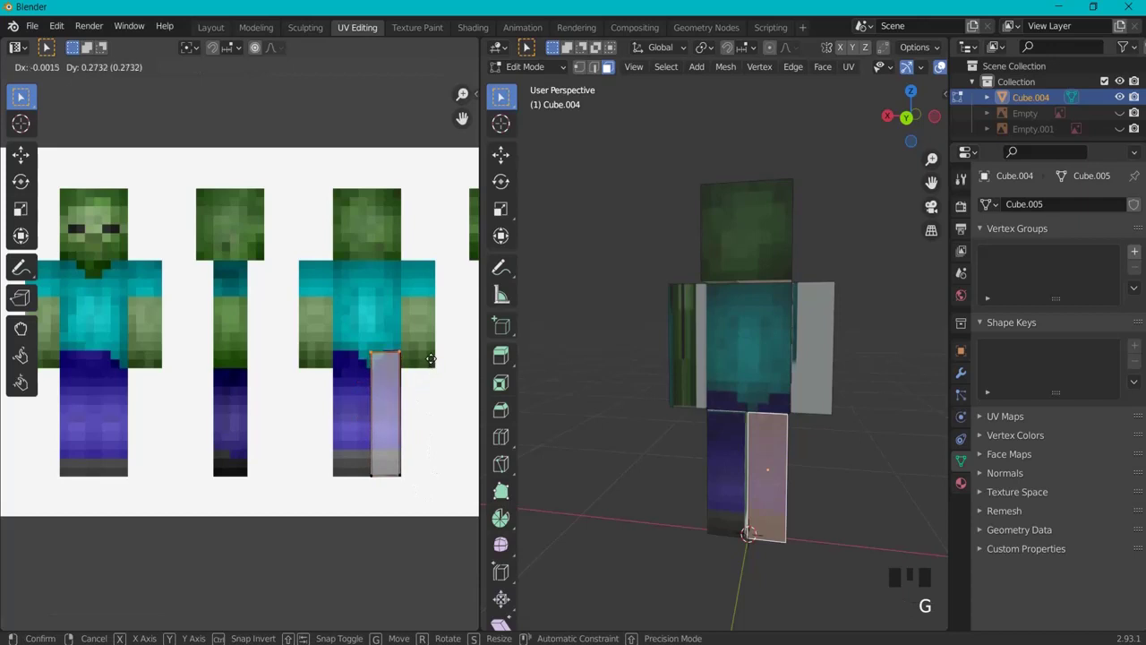
left_click(431, 358)
- Place the UV island of the -X leg's outer side face on the leg in the side picture
left_click(657, 511)
middle_click_drag(907, 501, 672, 487)
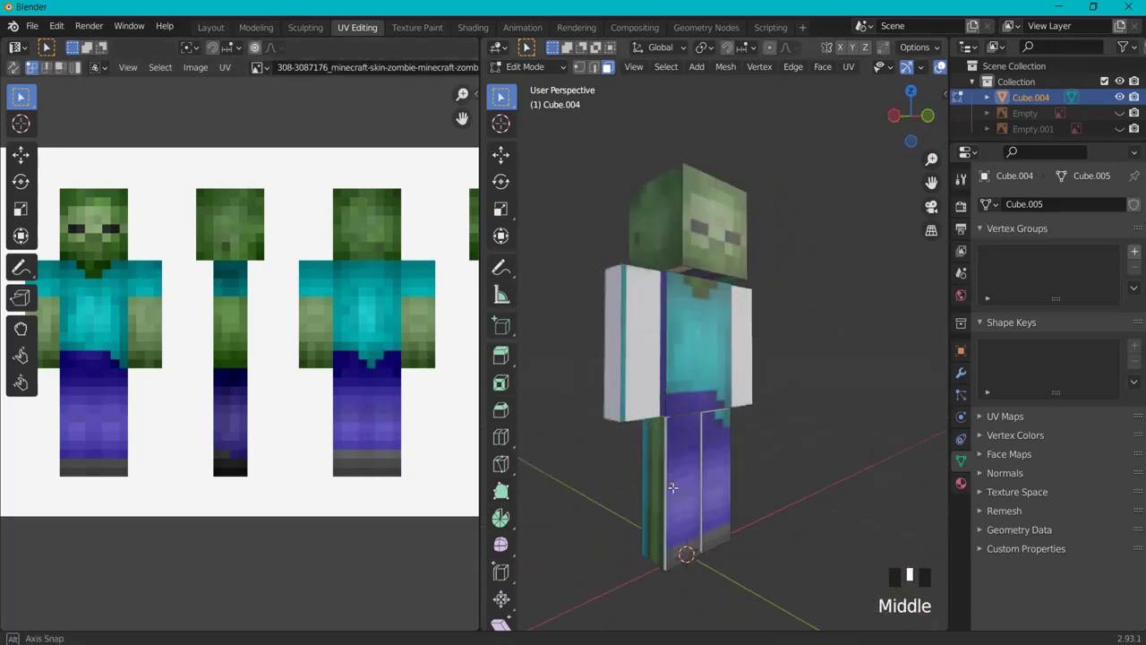
left_click(648, 474)
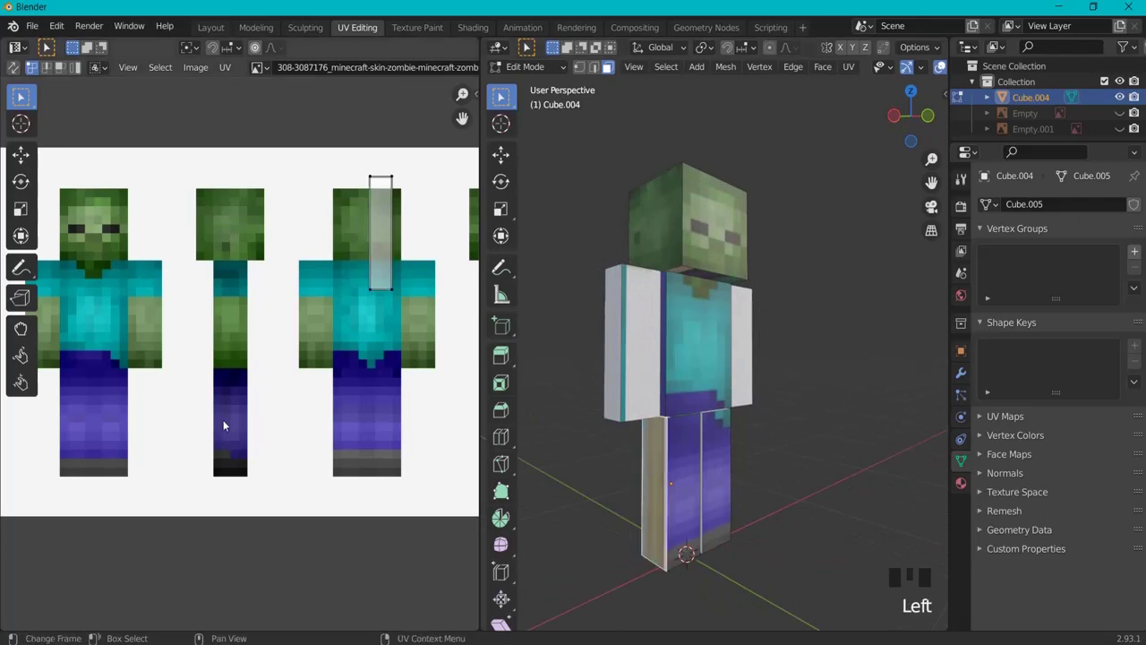
key("g")
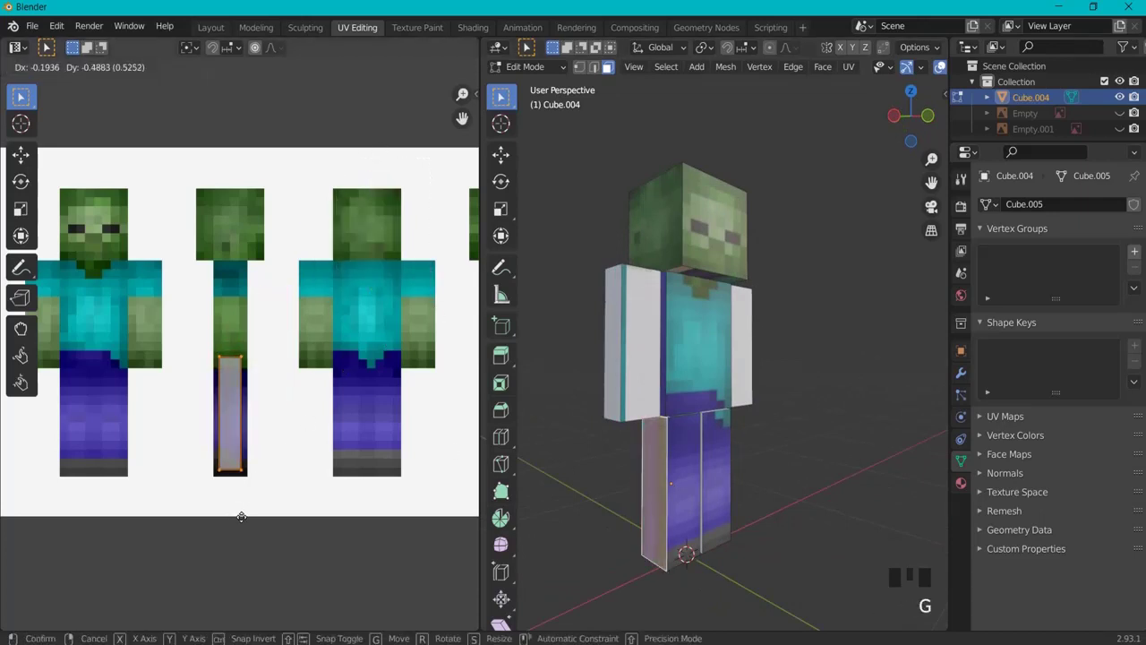
left_click(241, 517)
- Lower the upper edge of the -X leg's outer side UV island and scale the island up beyond the leg in the side picture
middle_click_drag(716, 493, 800, 486)
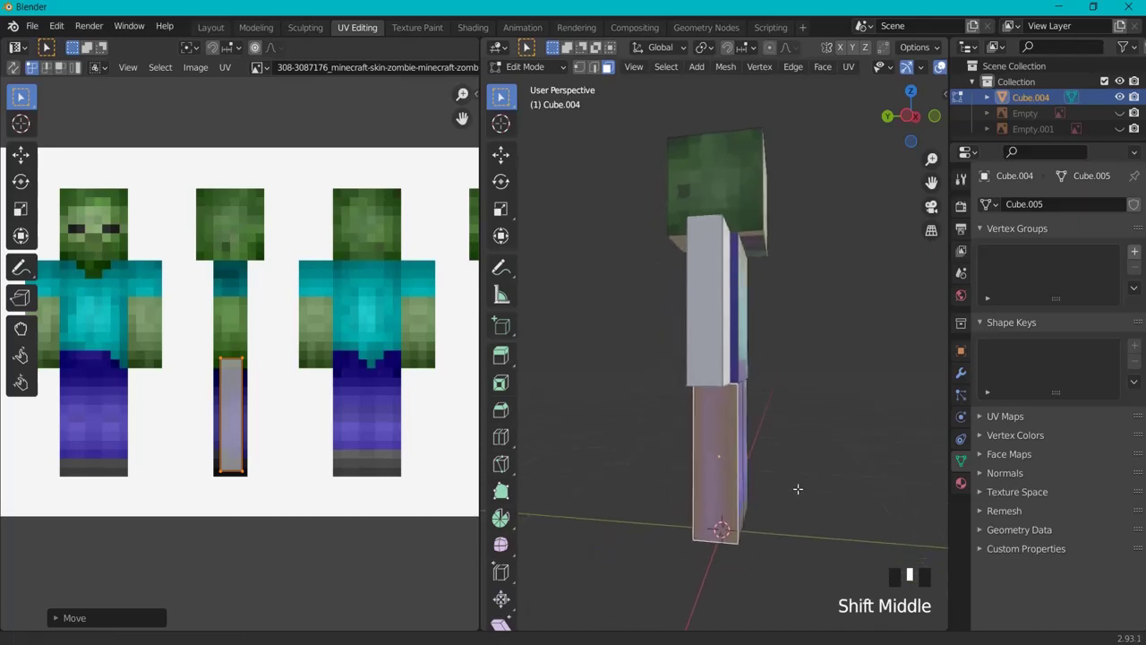
left_click_drag(277, 394, 153, 283)
key("g")
left_click(321, 427)
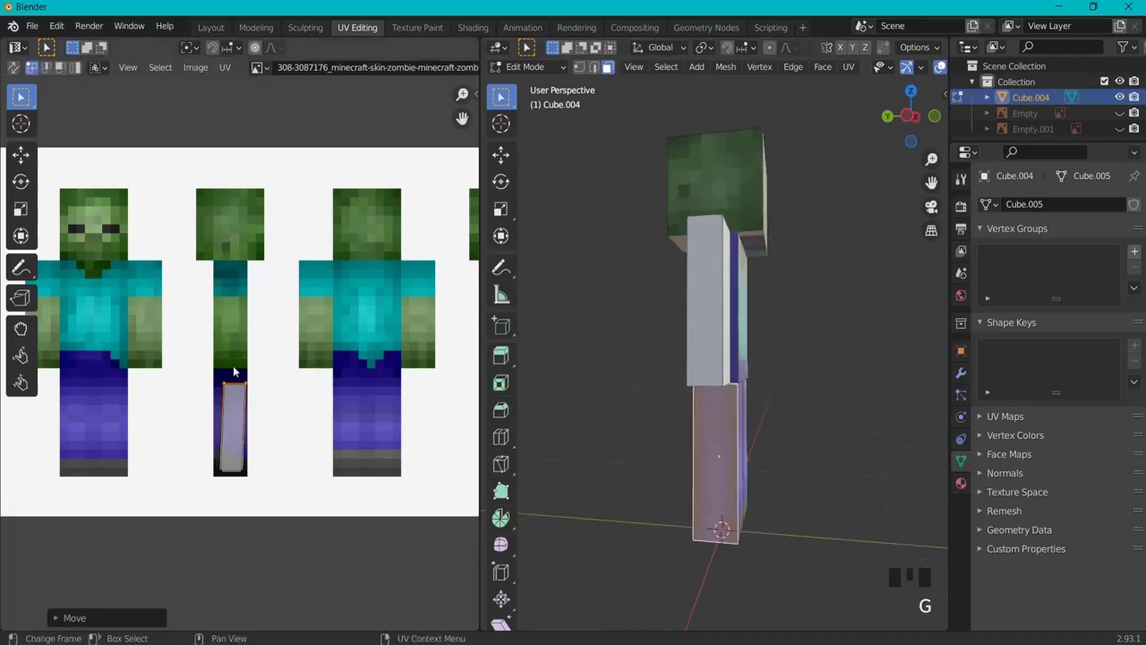
left_click_drag(183, 448, 326, 498)
key("s")
left_click(437, 434)
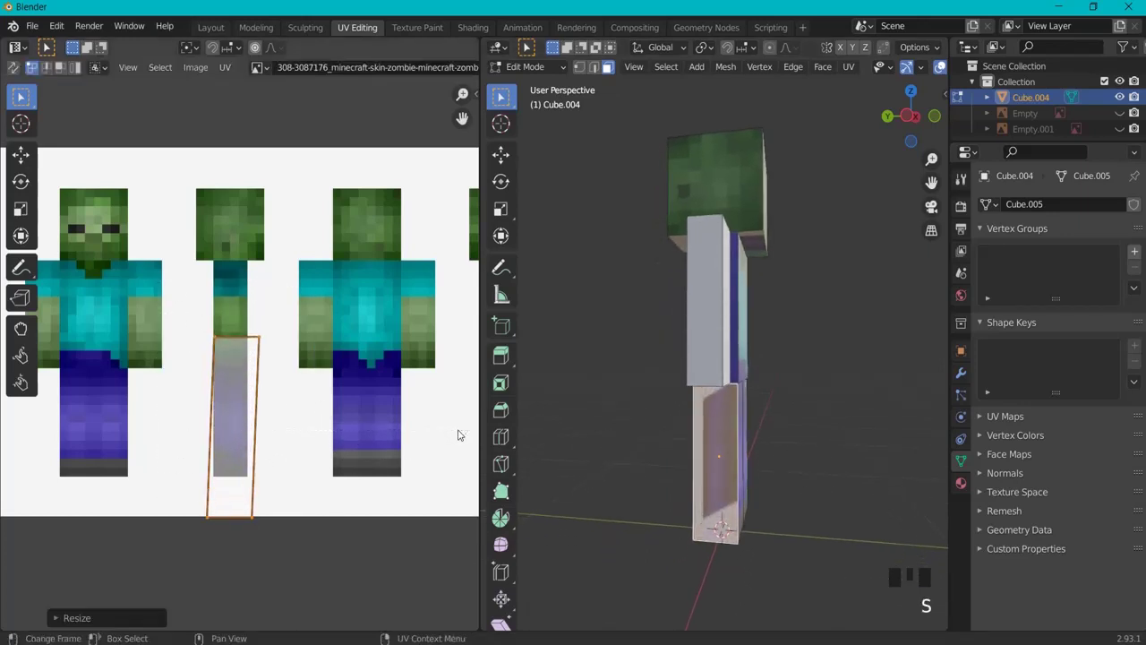
- Rotate the UV island of the -X leg's outer side to horizontal and lay it across the lower leg in the side picture
key("r")
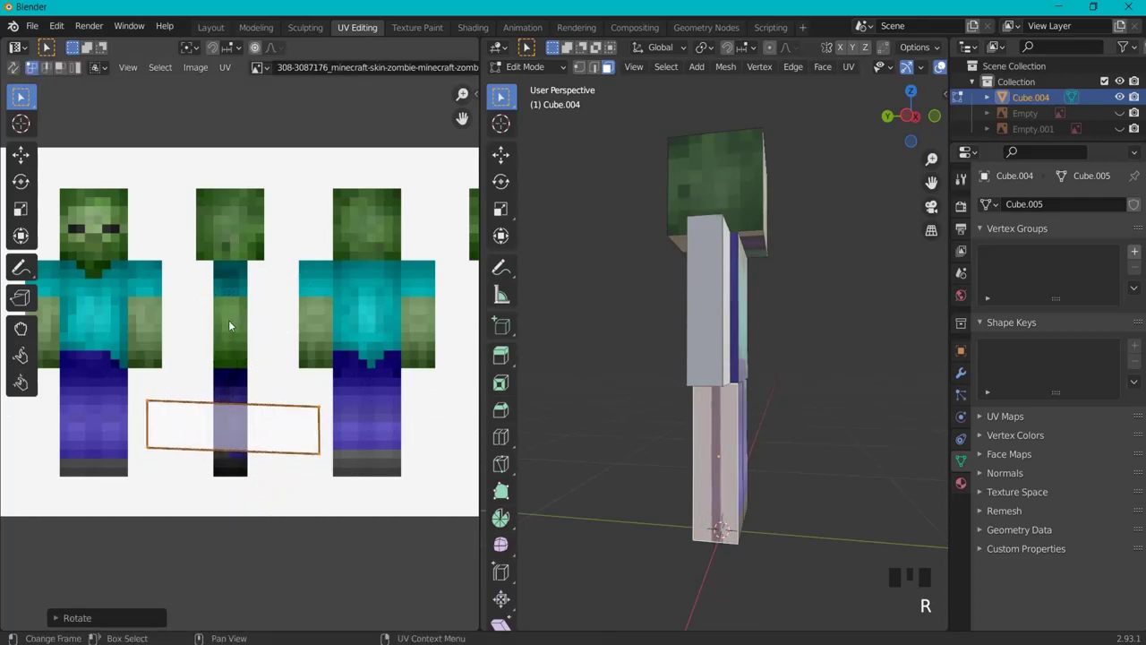
left_click(228, 319)
key("g")
left_click(231, 343)
key("r")
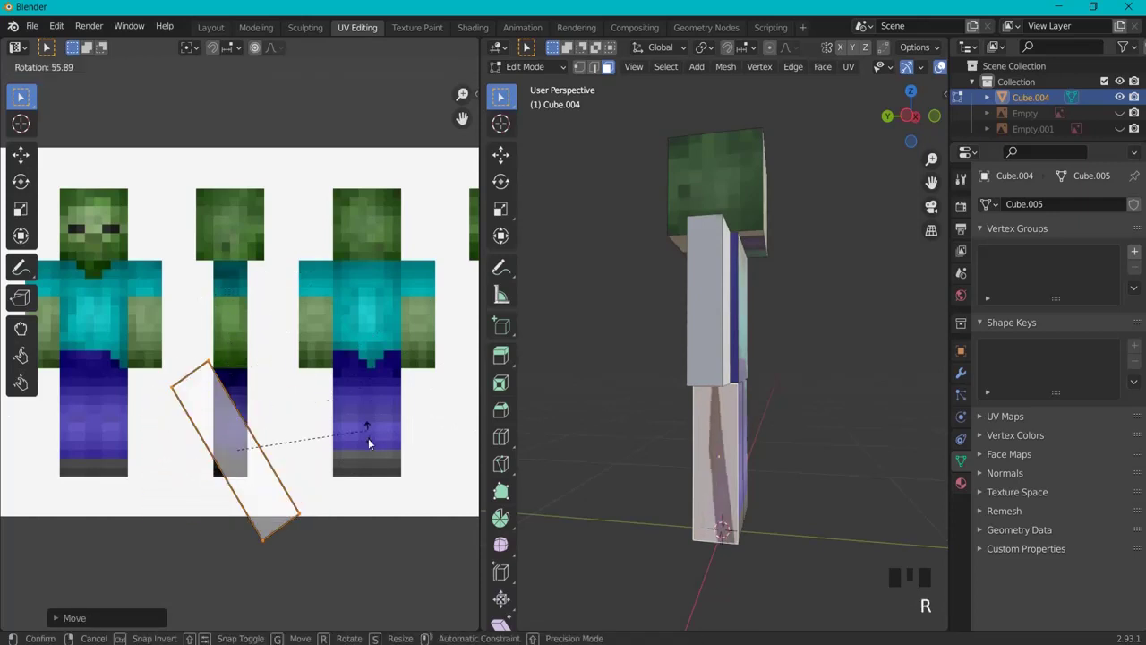
left_click(202, 534)
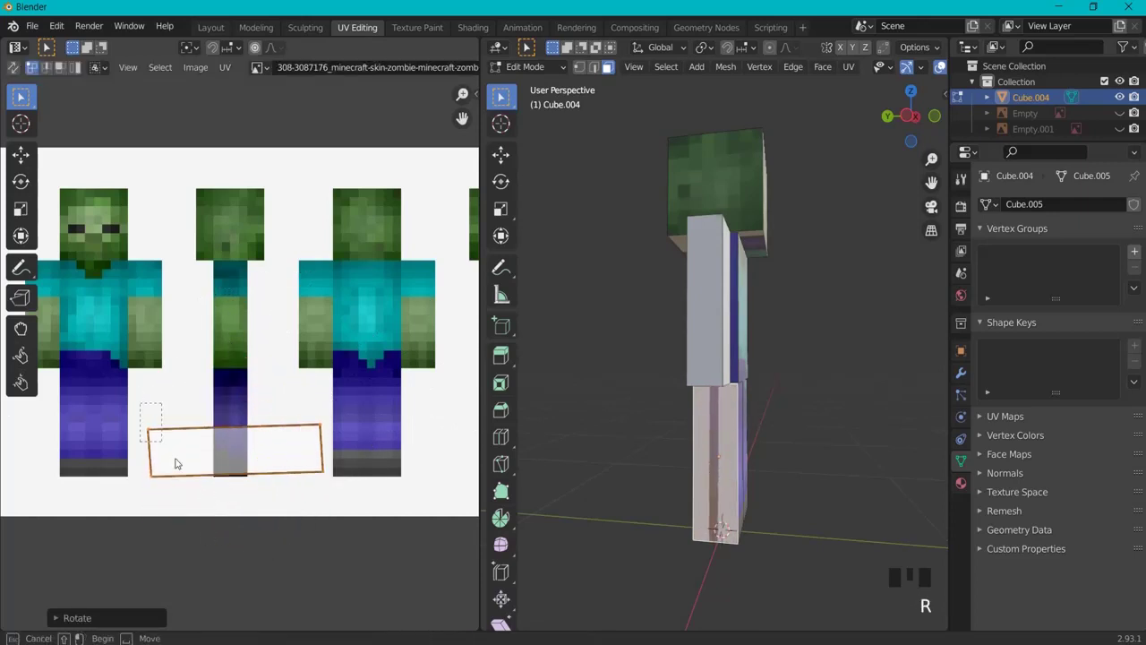
- Fit the edges of the -X leg's outer side UV island around the leg in the side picture, from shoe to waist
key("g")
left_click(315, 504)
key("r")
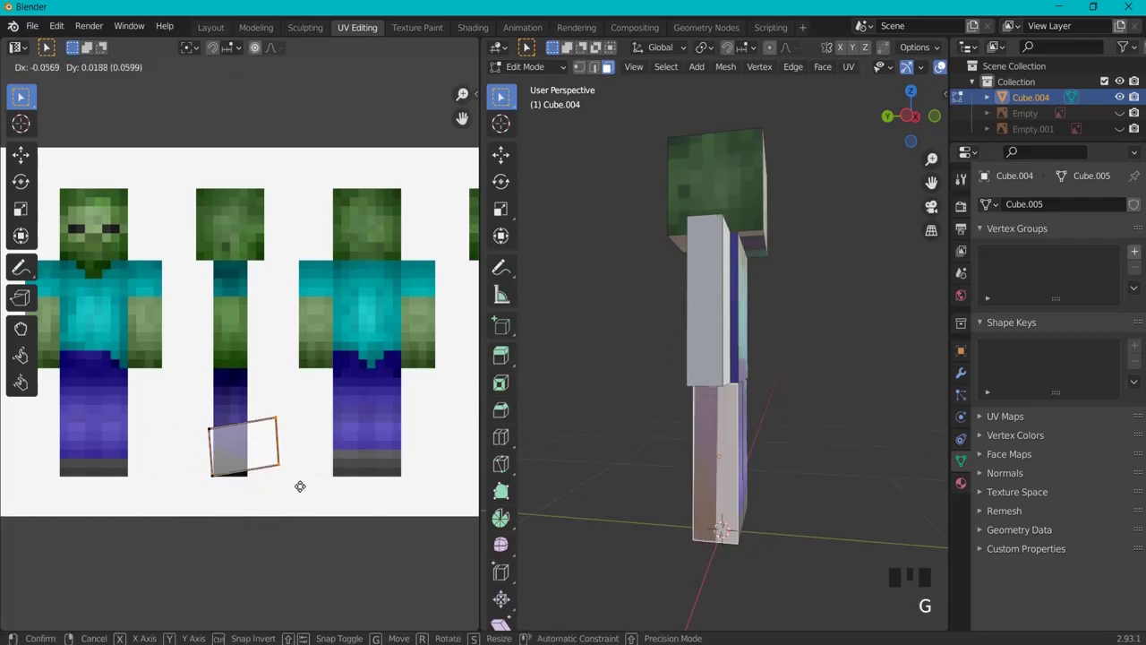
left_click(274, 502)
key("g")
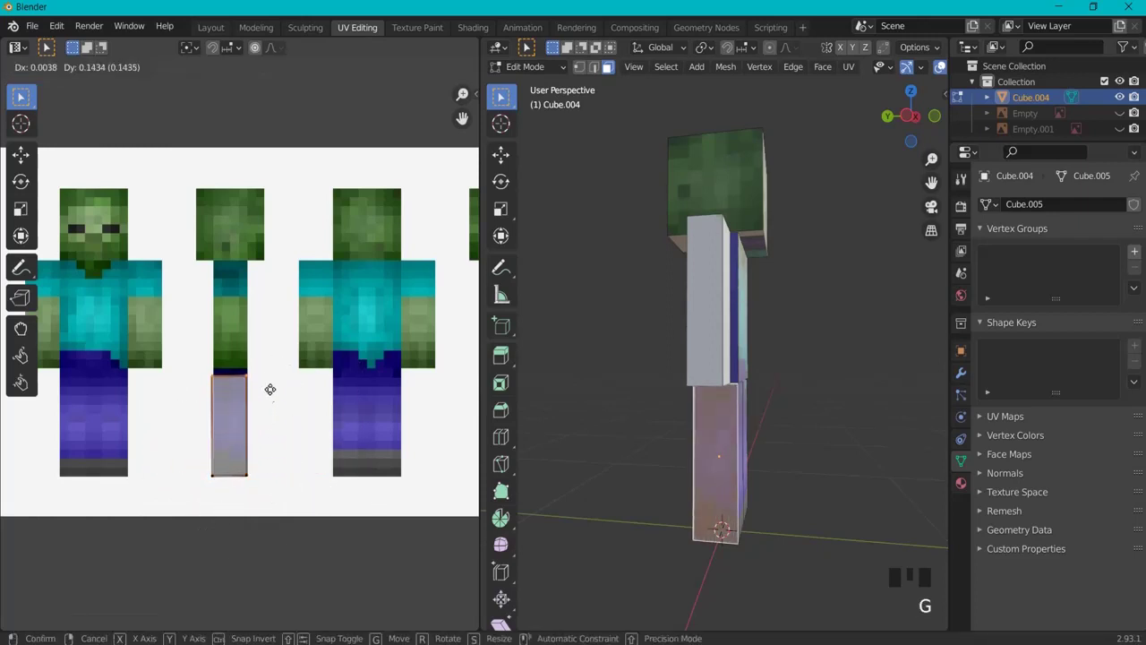
left_click(272, 384)
left_click(544, 429)
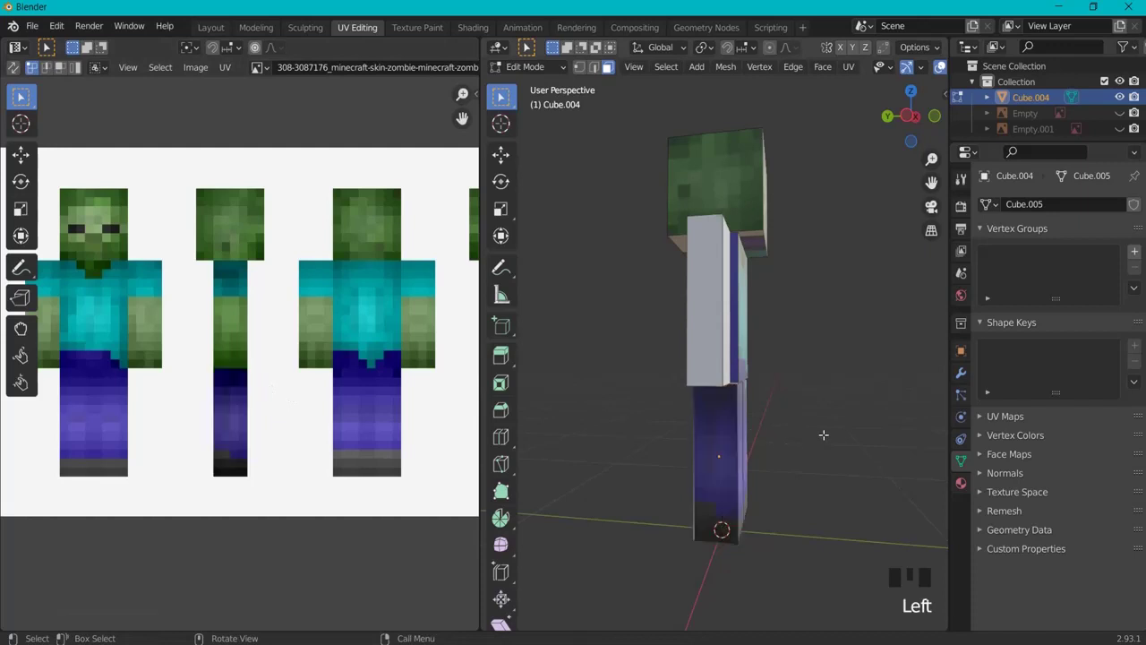
- Place the UV island of the +X leg's outer side face on the leg in the side picture
middle_click_drag(544, 429, 636, 444)
left_click(690, 444)
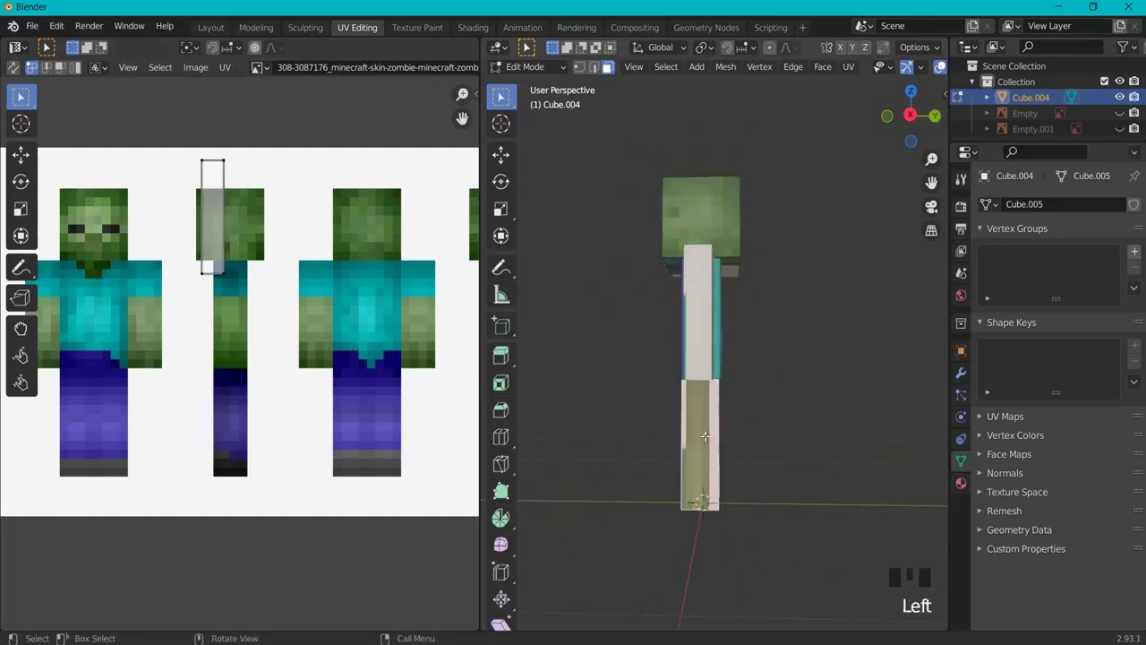
left_click(213, 215)
key("g")
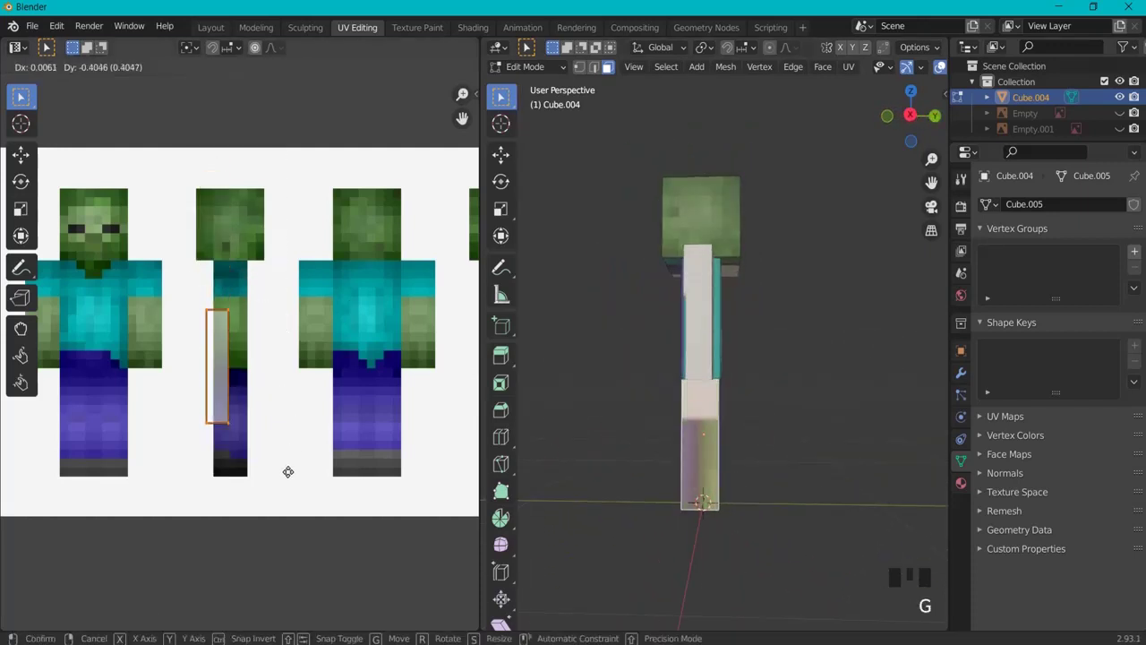
left_click(303, 515)
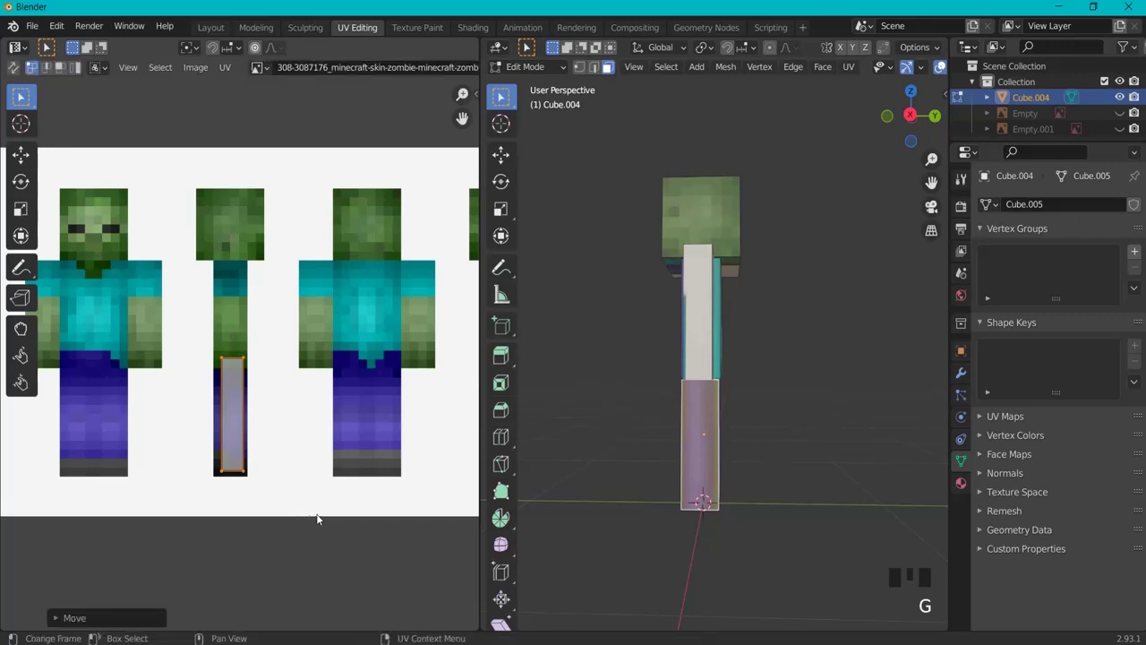
- Rotate the +X leg's outer side UV island to horizontal and lower it onto the shoe in the side picture
key("r")
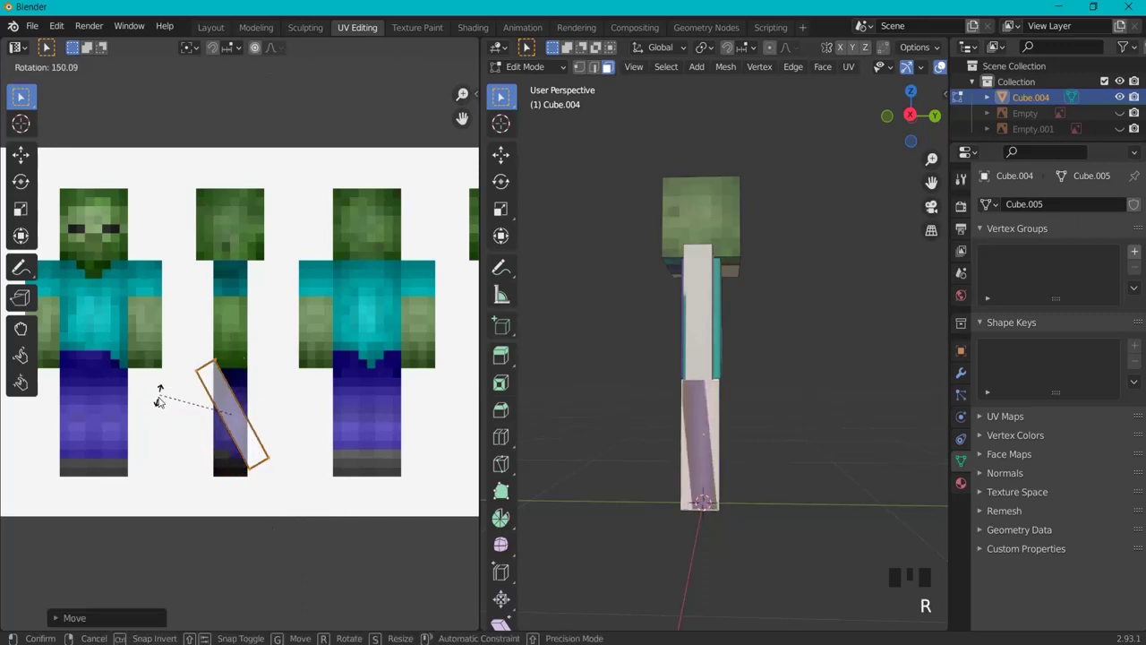
left_click(188, 464)
key("g")
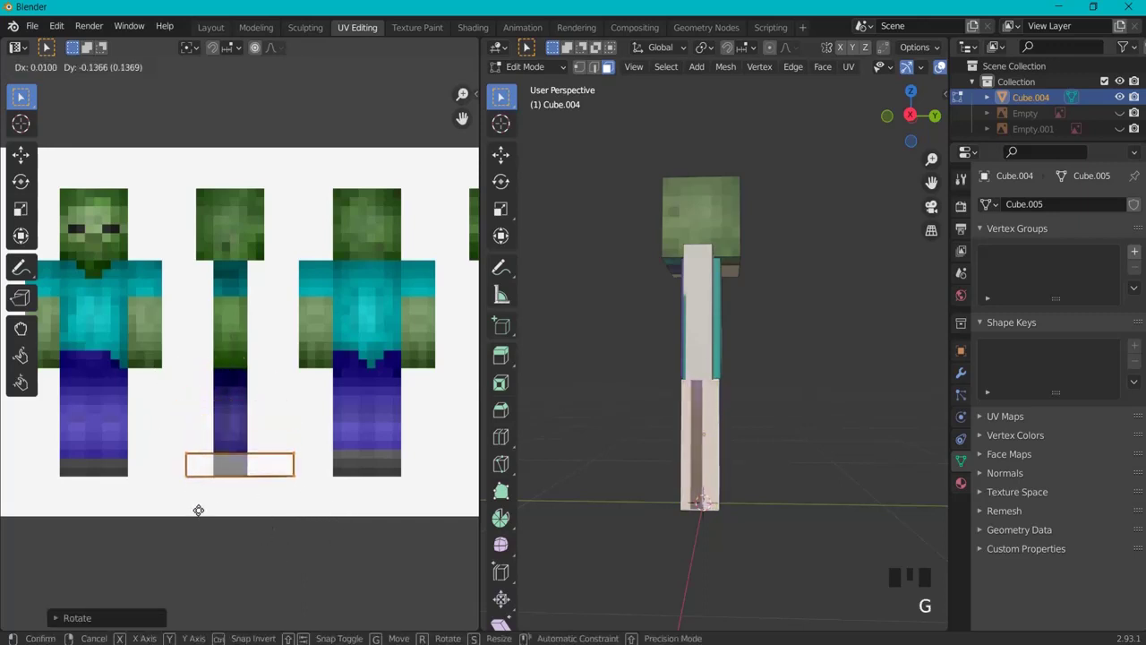
left_click(198, 501)
- Pull both short ends of the +X leg's outer side UV island inward to the leg's width in the side picture
left_click_drag(162, 370, 243, 499)
key("g")
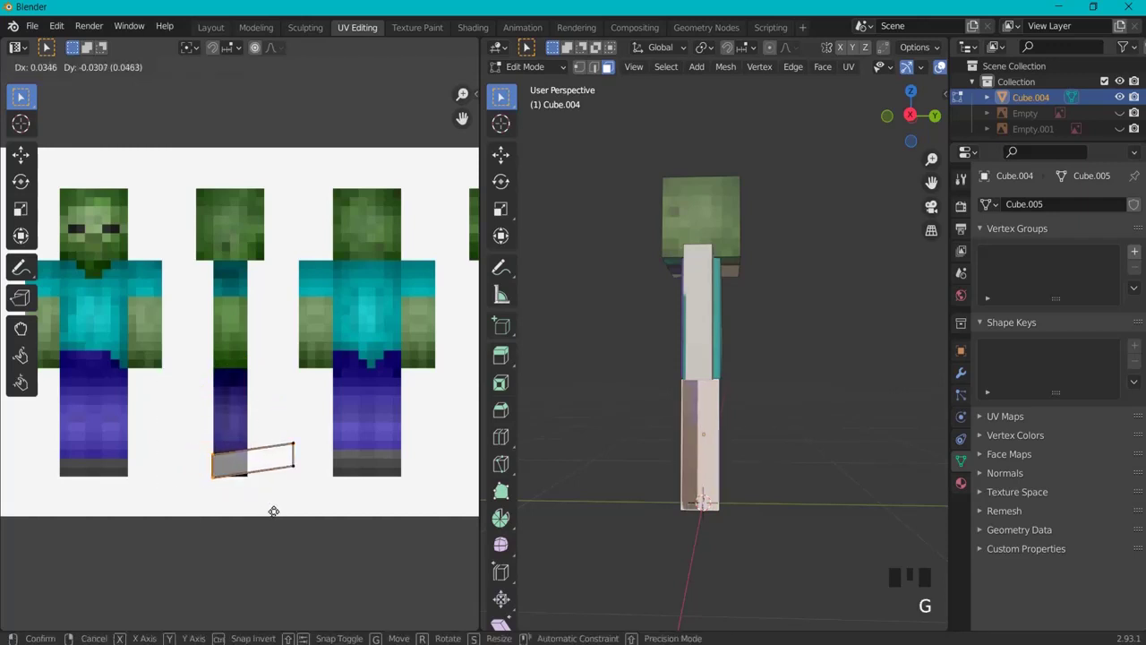
left_click(274, 511)
key("g")
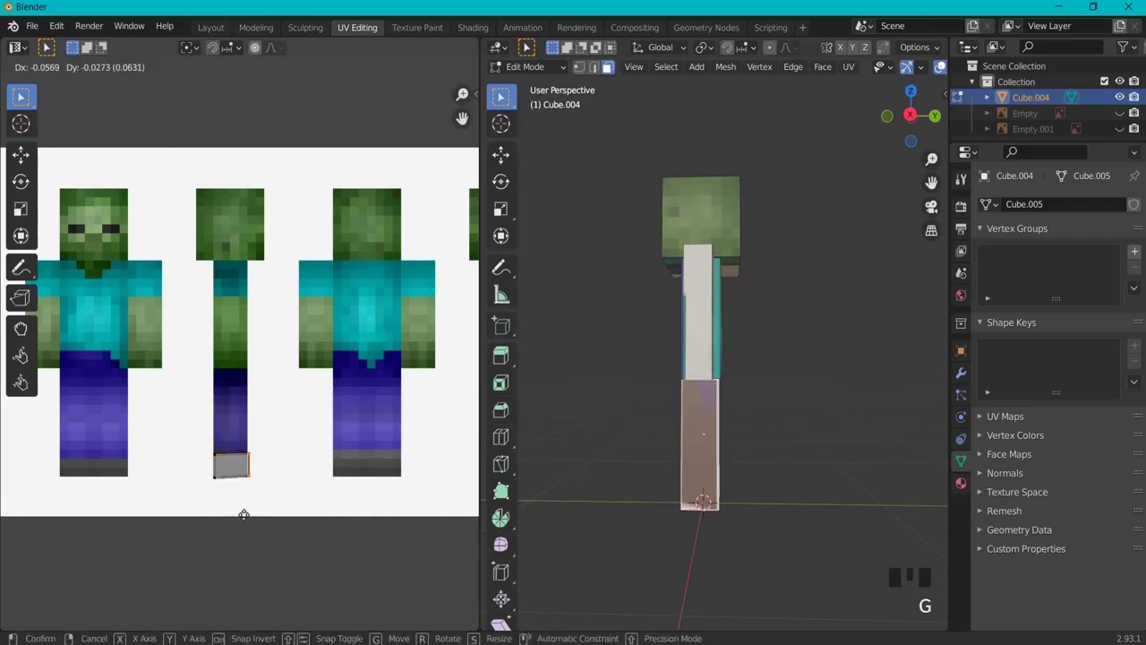
left_click(246, 518)
- Raise the upper edge of the +X leg's outer side UV island to the waist and align its side edge with the leg
left_click_drag(179, 366, 300, 467)
key("g")
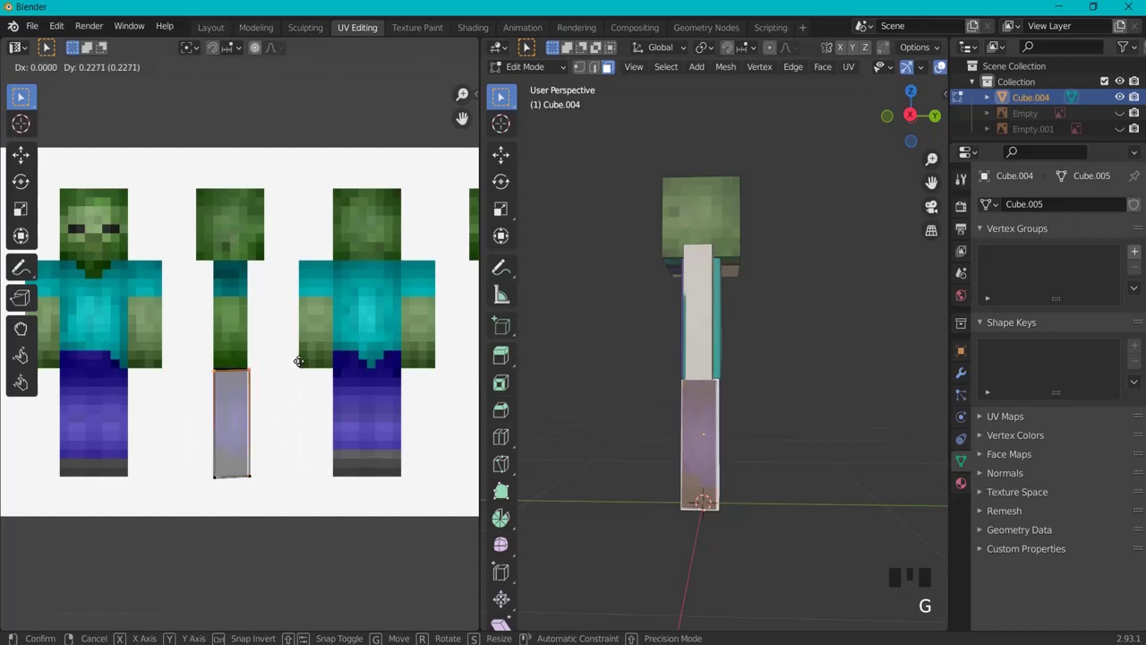
left_click(300, 362)
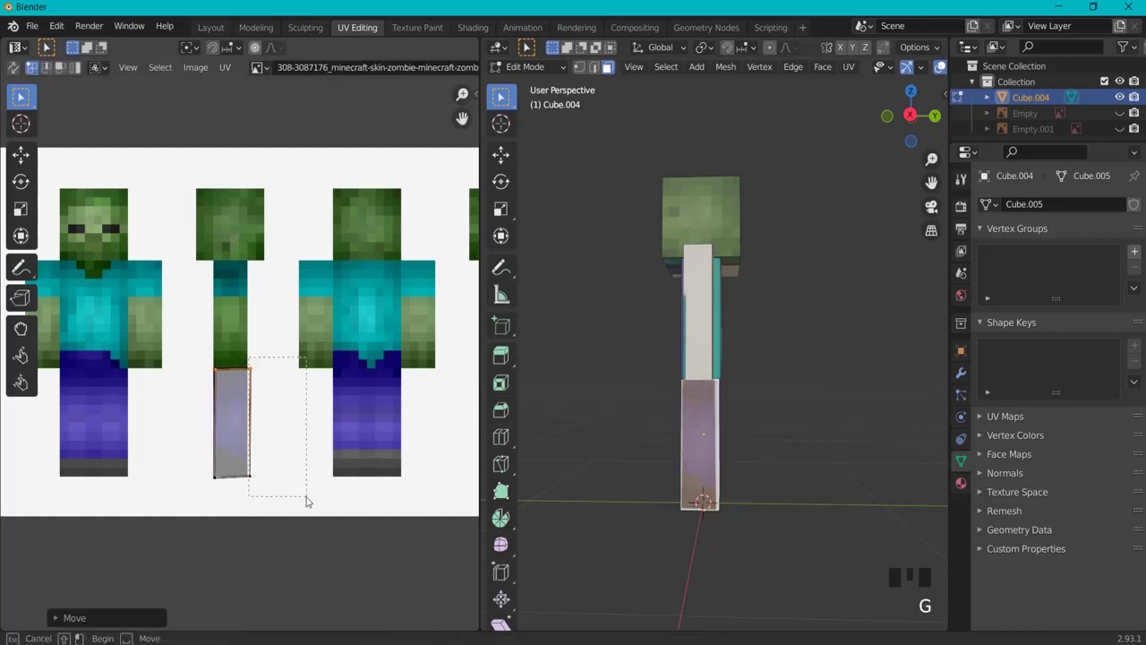
left_click_drag(306, 497, 306, 499)
key("g")
left_click(275, 482)
left_click_drag(274, 379, 276, 381)
key("g")
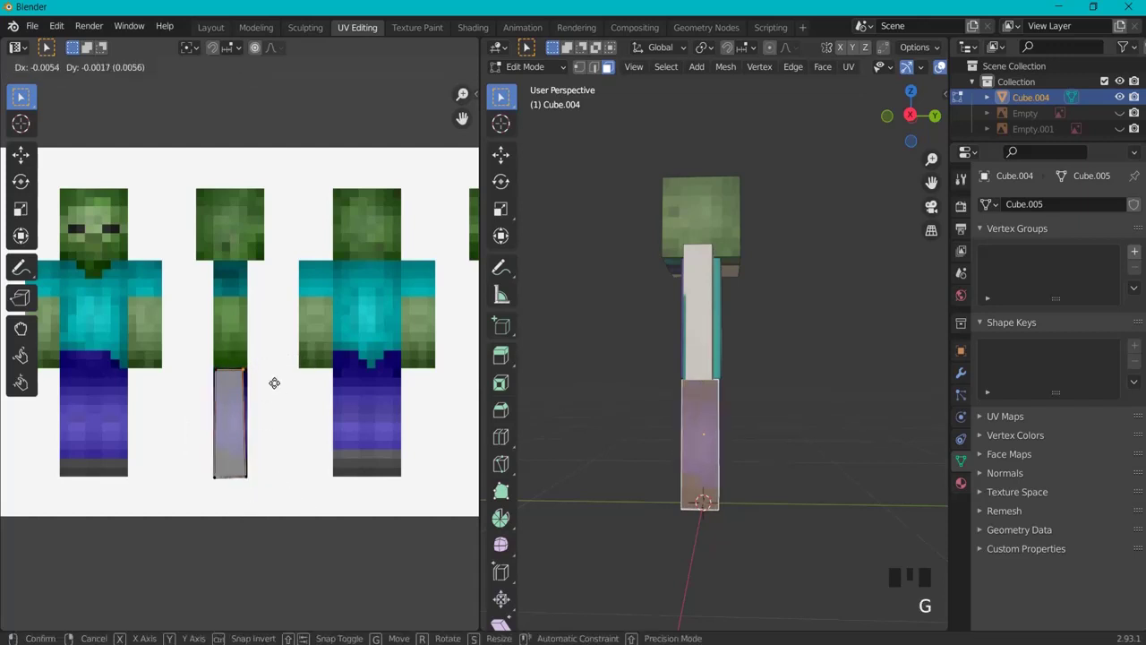
left_click(276, 384)
left_click(301, 388)
- Place the UV island of the -X arm's front face on the matching arm in the front picture
left_click(824, 386)
mouse_move(825, 386)
middle_mouse_down()
mouse_move(857, 386)
mouse_move(575, 402)
mouse_move(893, 402)
mouse_move(614, 403)
mouse_move(862, 397)
mouse_move(844, 397)
middle_mouse_up()
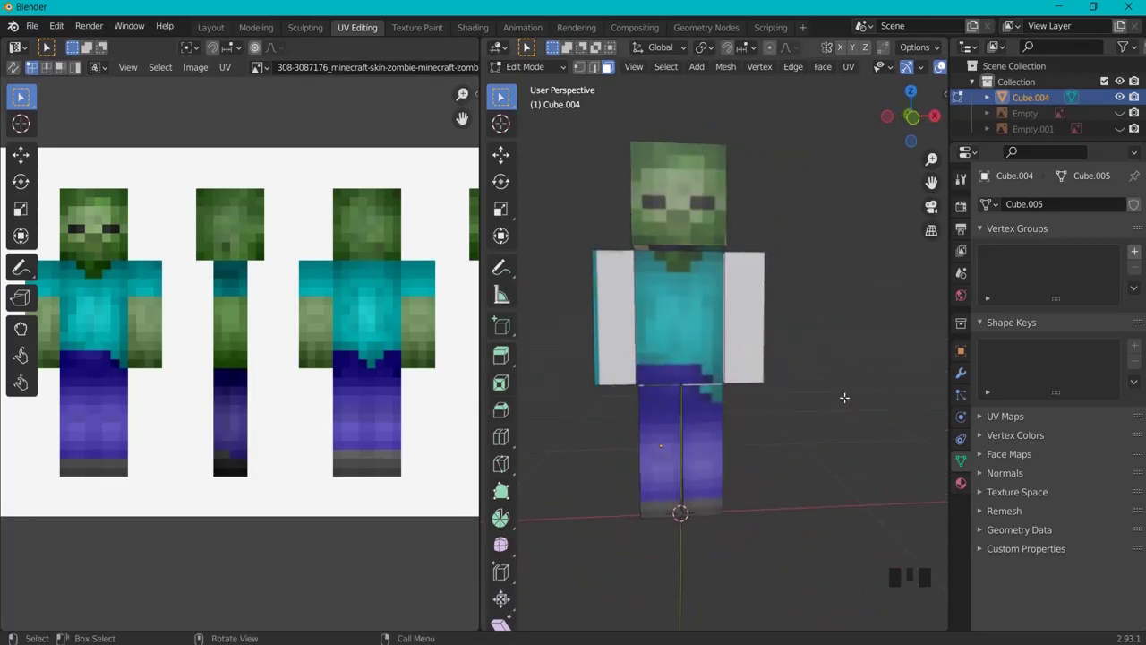
left_click(613, 312)
middle_click_drag(154, 269, 243, 274)
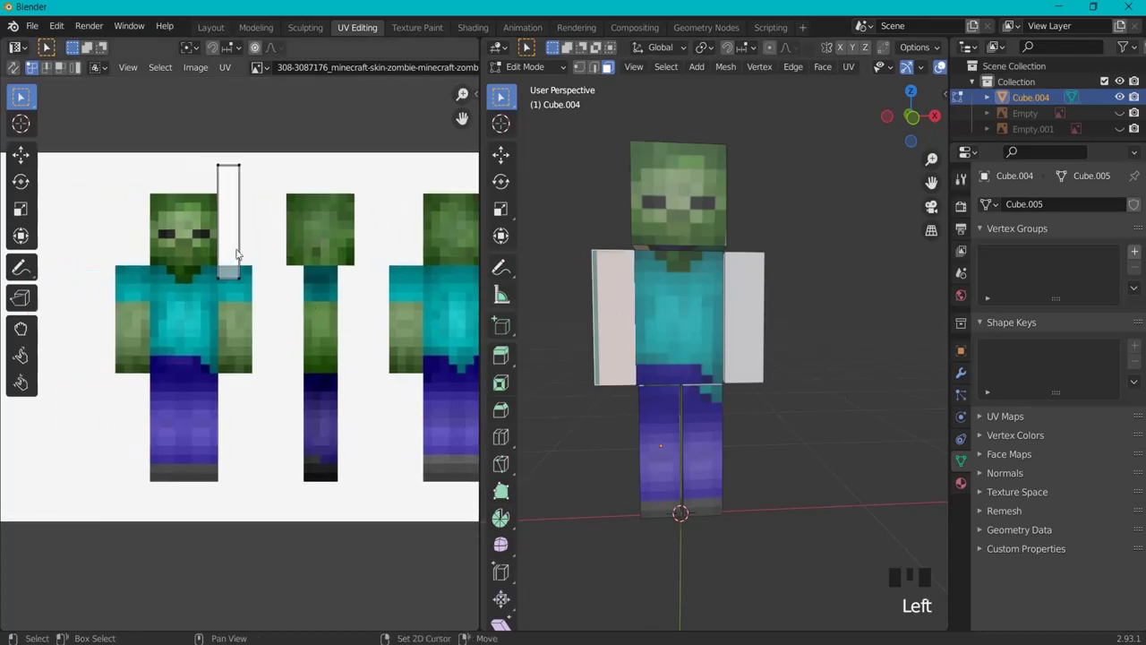
key("g")
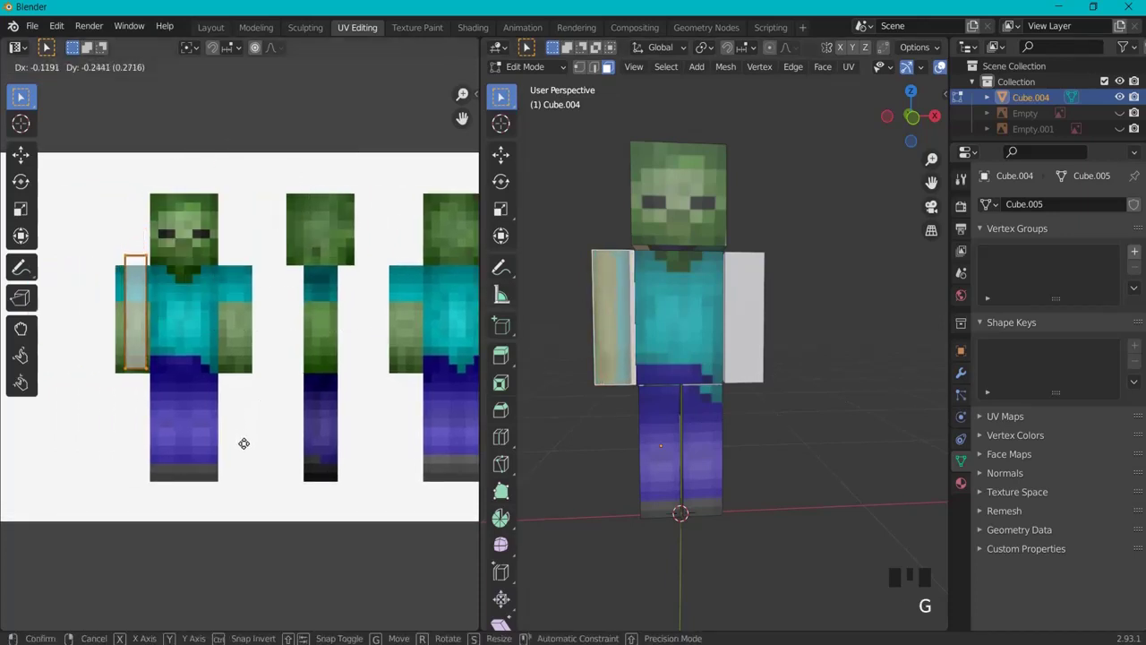
left_click(236, 453)
- Rotate the -X arm's front UV island to roughly horizontal and pull one short end to the arm's inner edge
key("r")
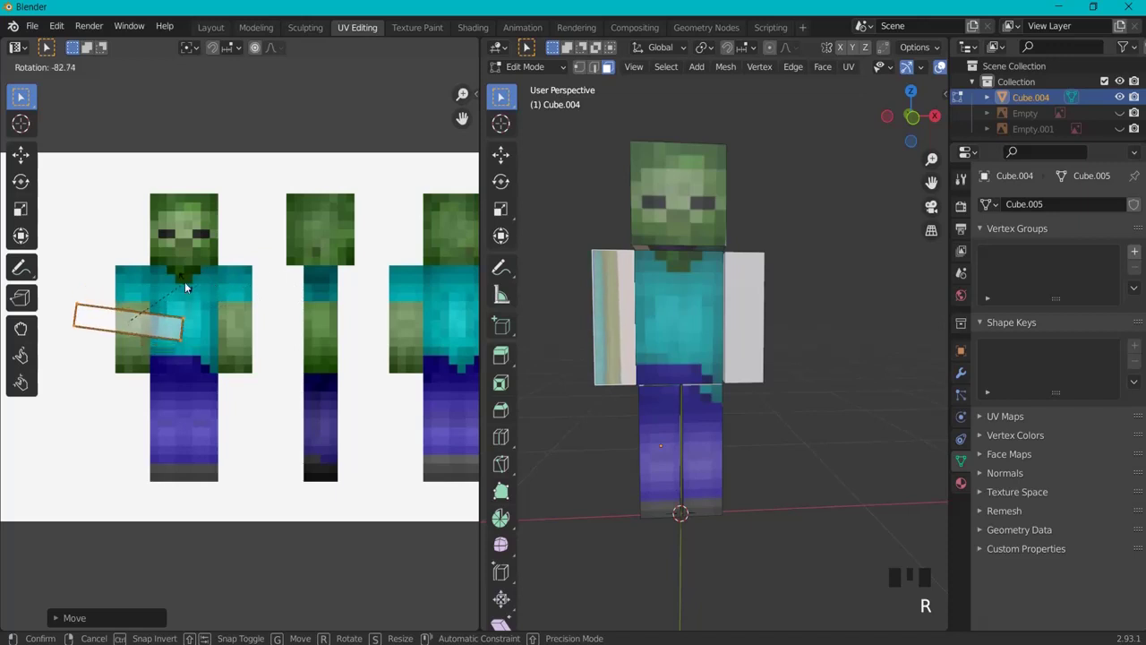
left_click(163, 291)
key("g")
left_click(178, 263)
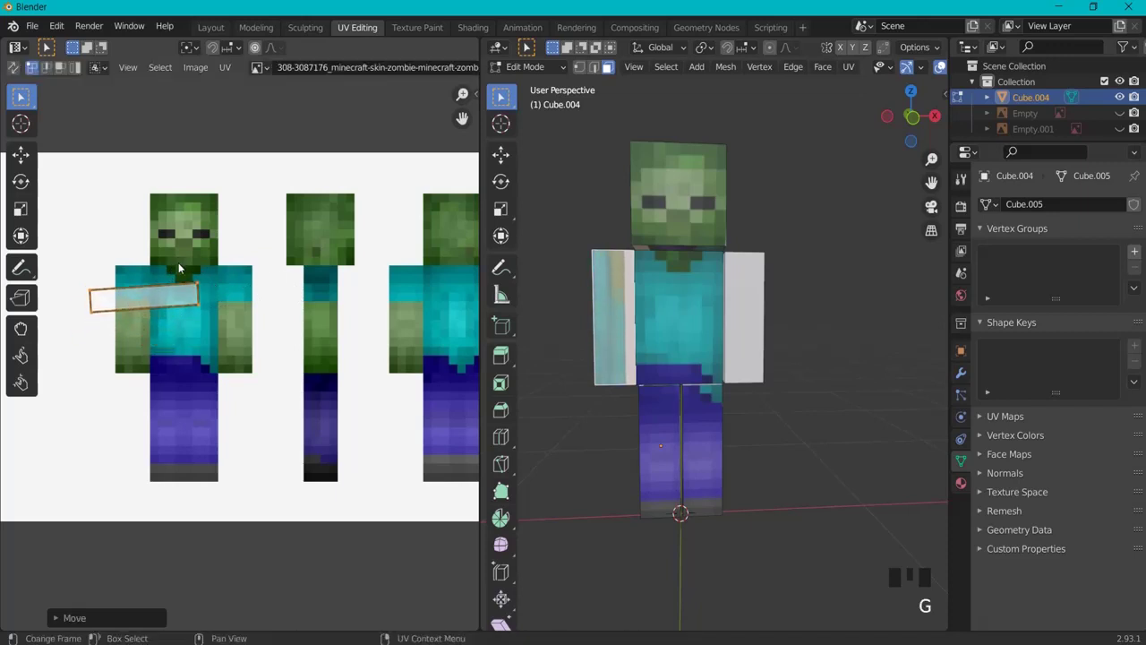
key("g")
left_click(151, 347)
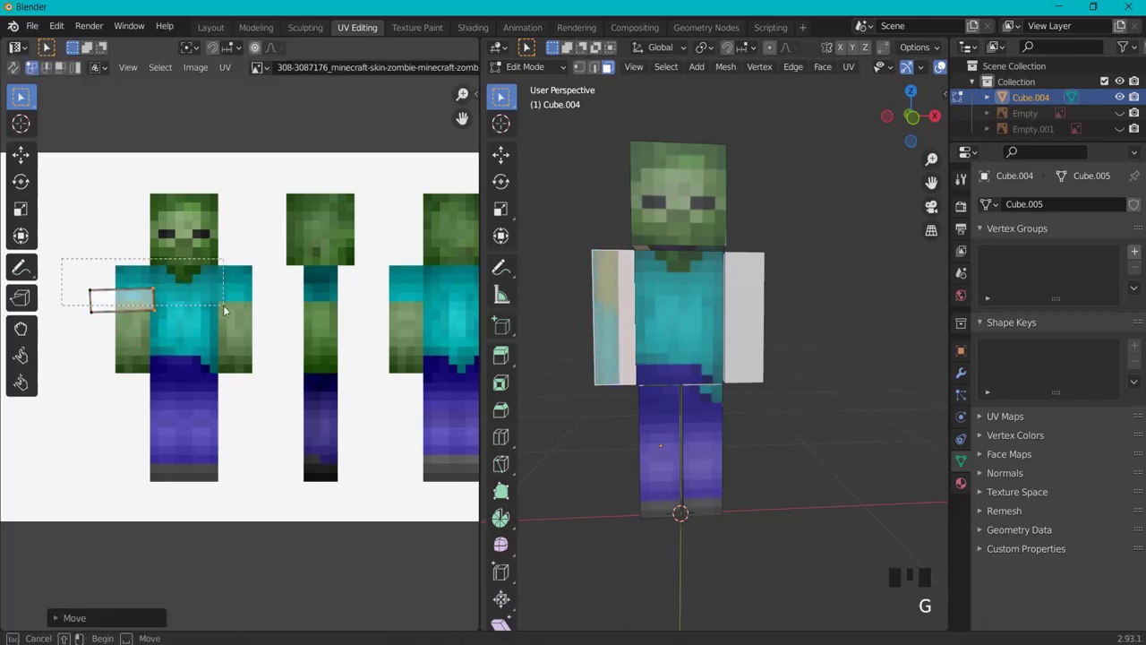
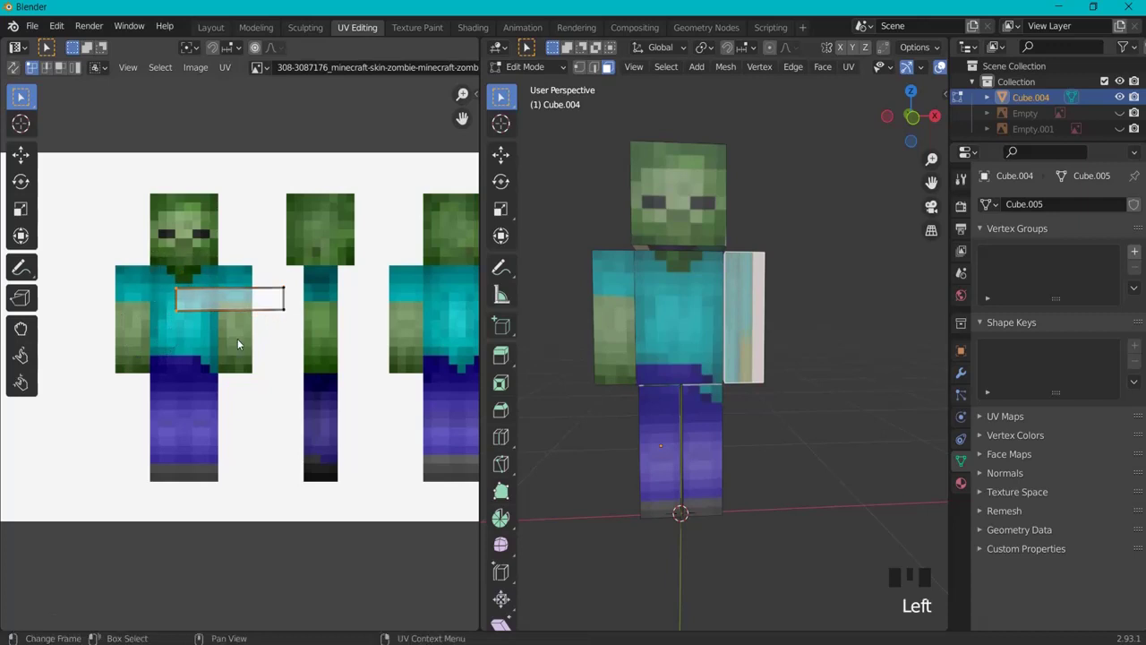
- Pull both short ends of the +X arm's front UV island to the sides of the matching arm in the front picture
key("g")
left_click(277, 336)
left_click_drag(260, 240, 318, 338)
key("g")
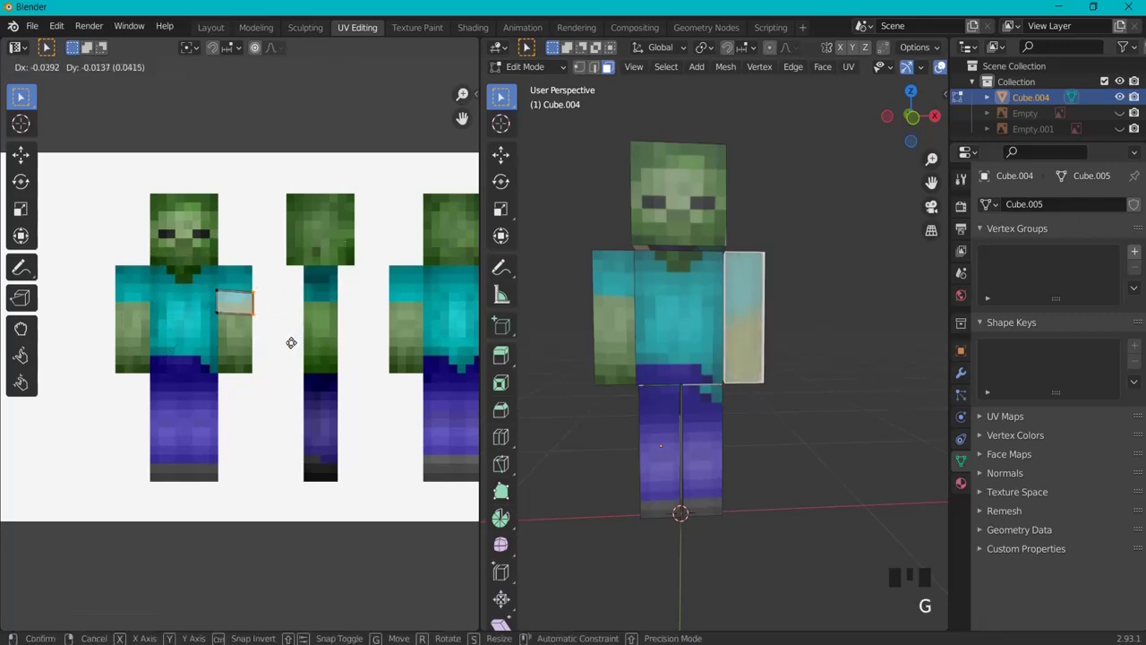
left_click(290, 340)
- Move the +X arm's front UV island up to the shoulder and lower its bottom edge to the end of the hand
key("g")
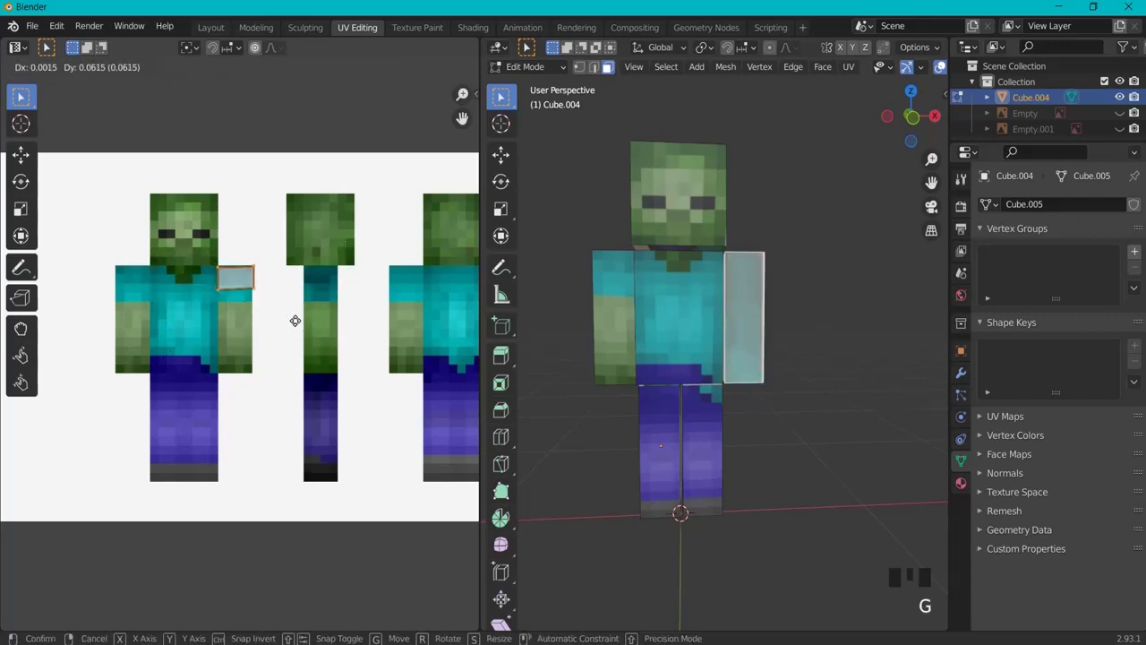
left_click(294, 321)
left_click_drag(213, 282, 311, 338)
key("g")
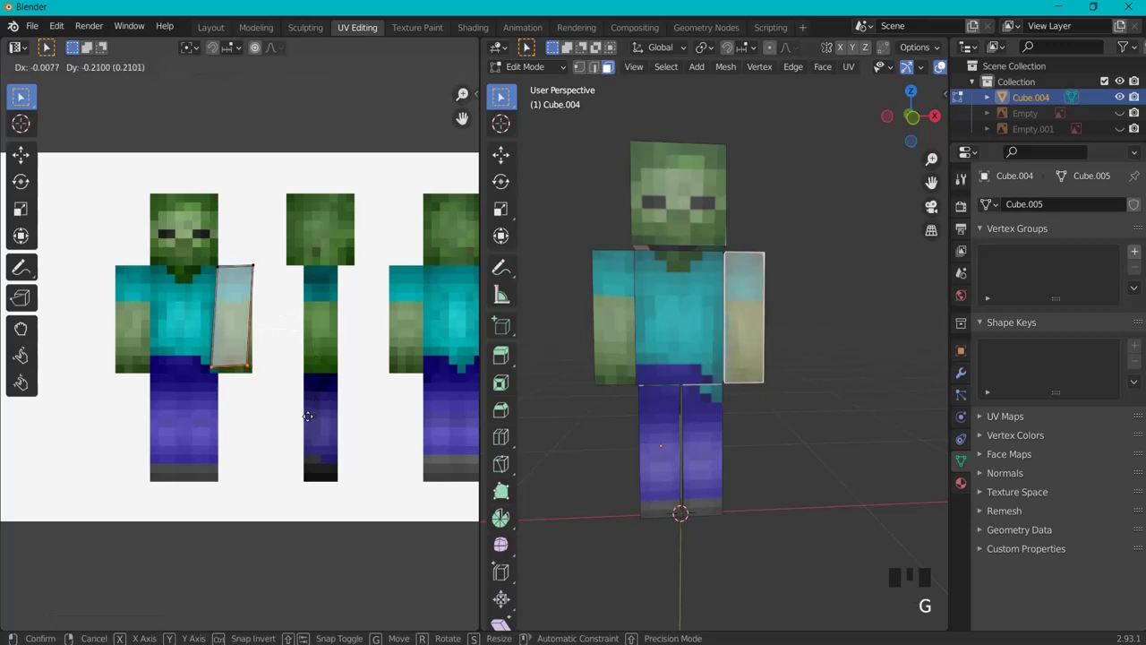
left_click(313, 422)
left_click(678, 361)
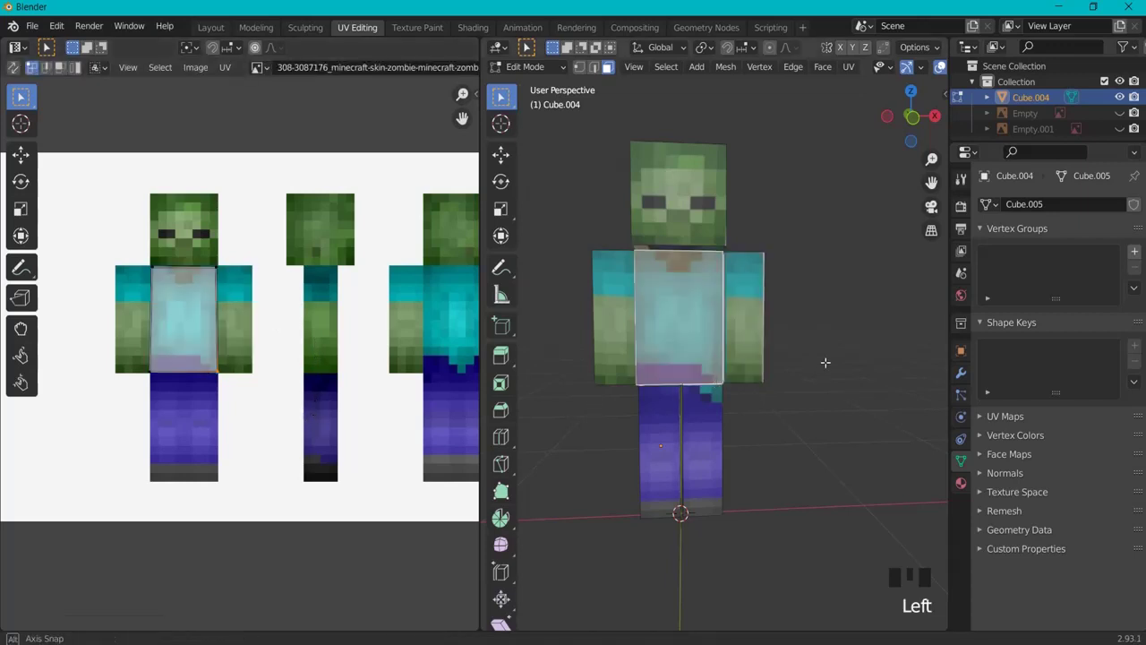
- Move the UV island of the +X arm's outer side face next to the arm in the side picture
middle_click_drag(826, 363, 745, 363)
left_click(846, 342)
middle_click_drag(848, 341, 730, 344)
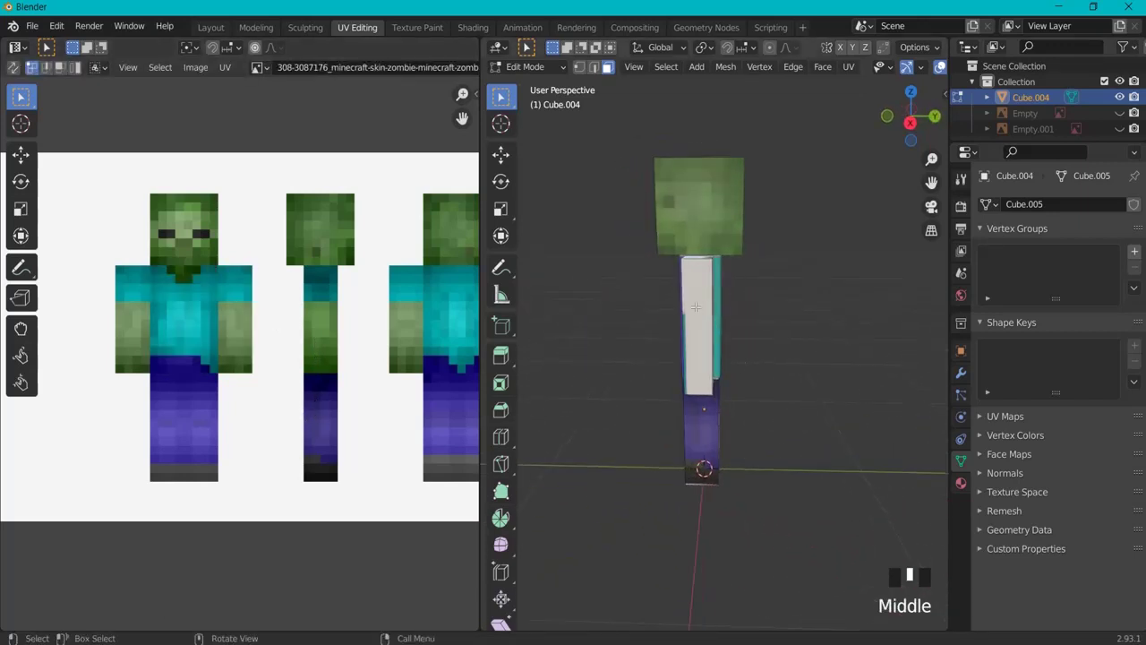
left_click(693, 307)
middle_click_drag(379, 296, 354, 300, "shift")
key("g")
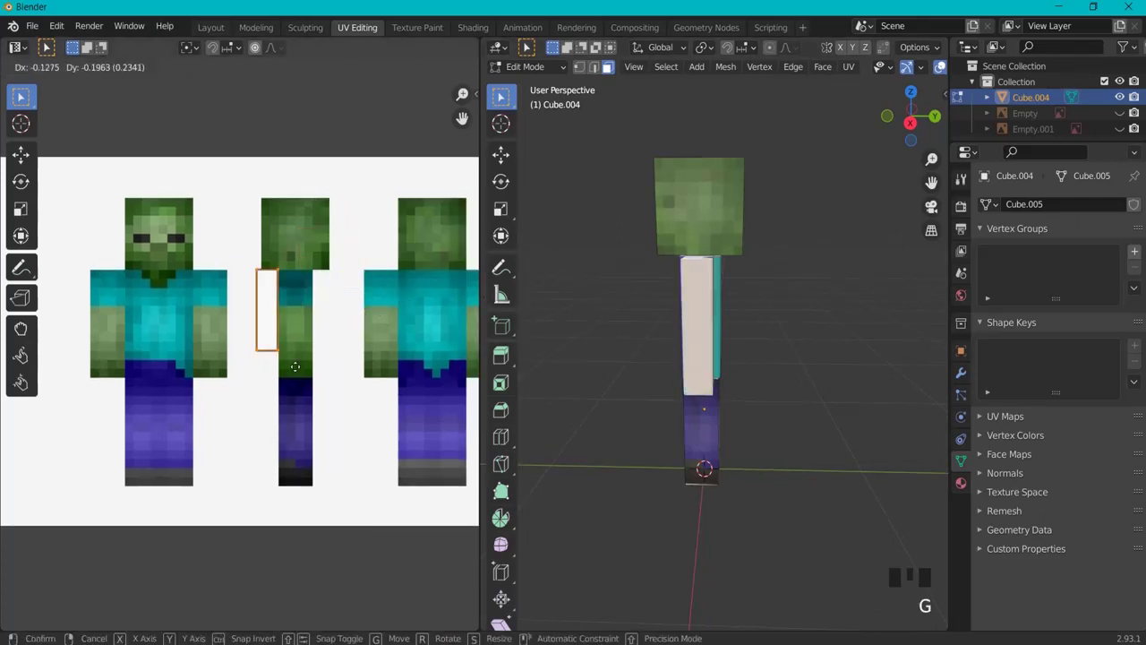
key("Return")
- Scale up the +X arm's outer side UV island, center it over the side picture and tilt it slightly
key("s")
key("Return")
key("g")
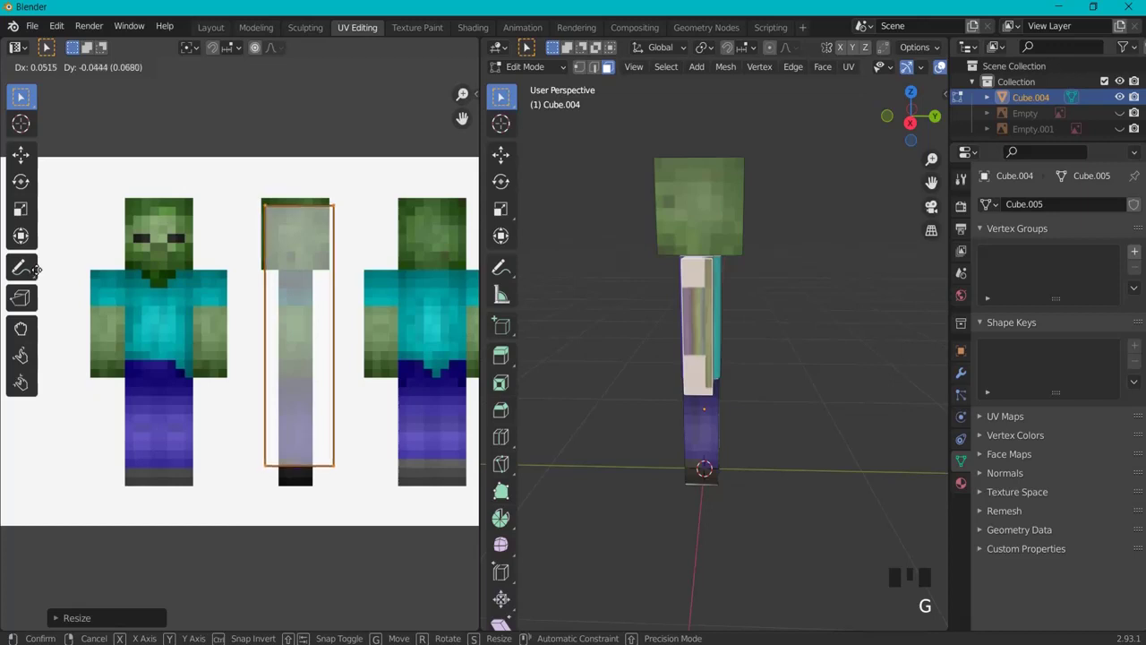
key("Return")
key("r")
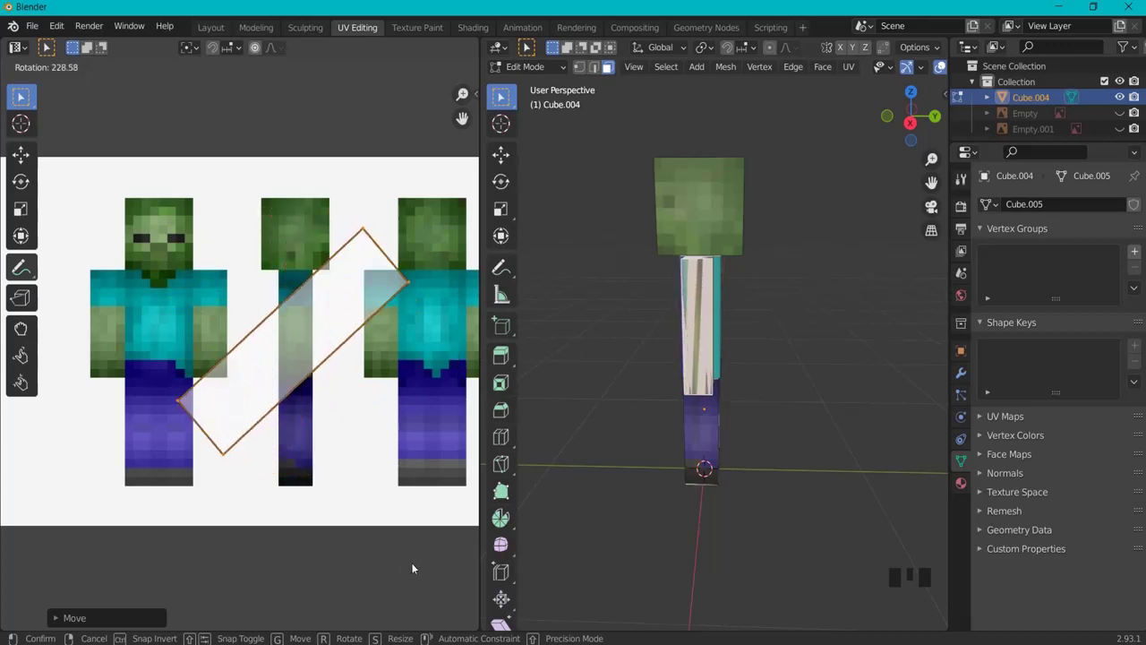
left_click(84, 342)
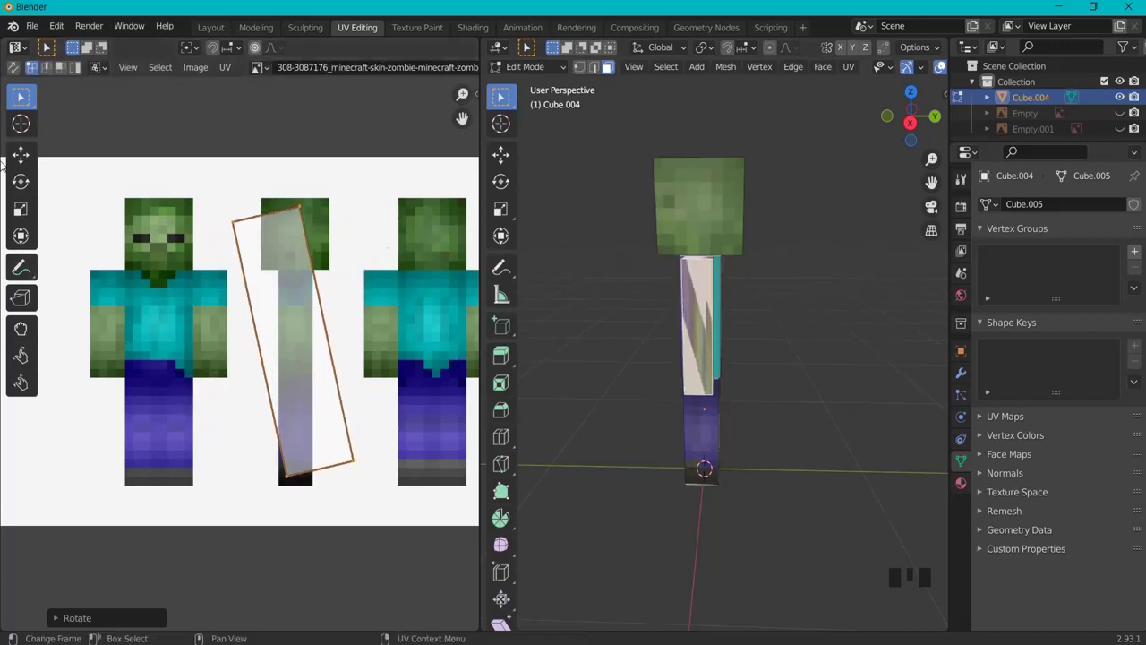
- Fit the +X arm's outer side UV island to the side picture's arm, moving its upper, lower and outer edges onto the arm's outline
left_click_drag(125, 159, 304, 234)
key("g")
left_click(350, 285)
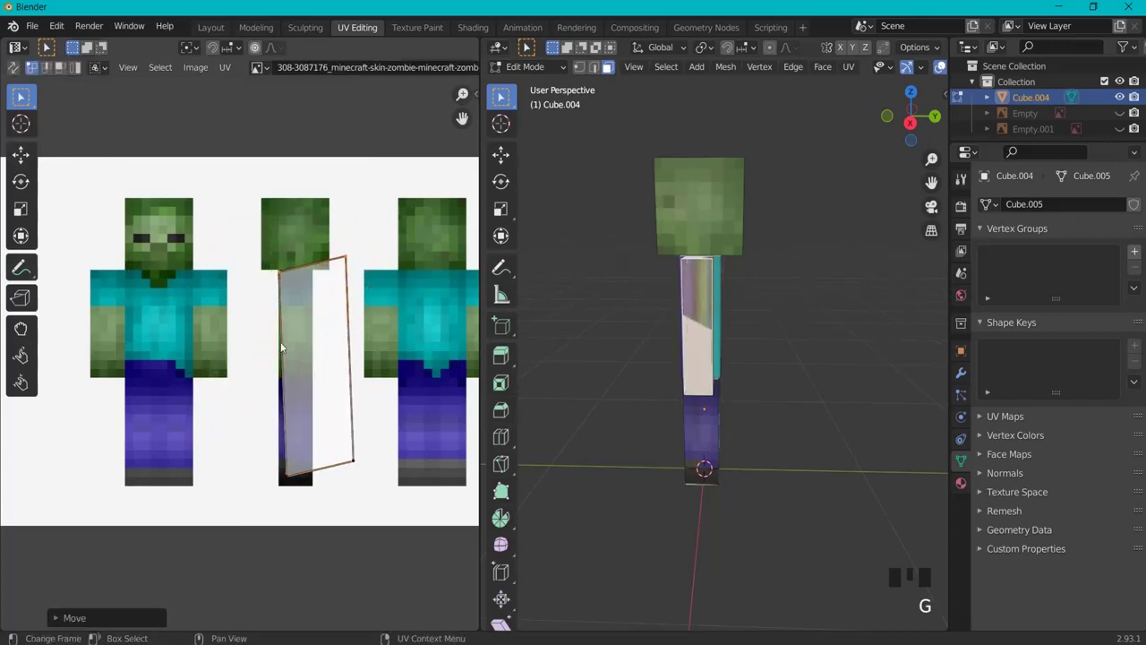
left_click_drag(265, 367, 375, 481)
key("g")
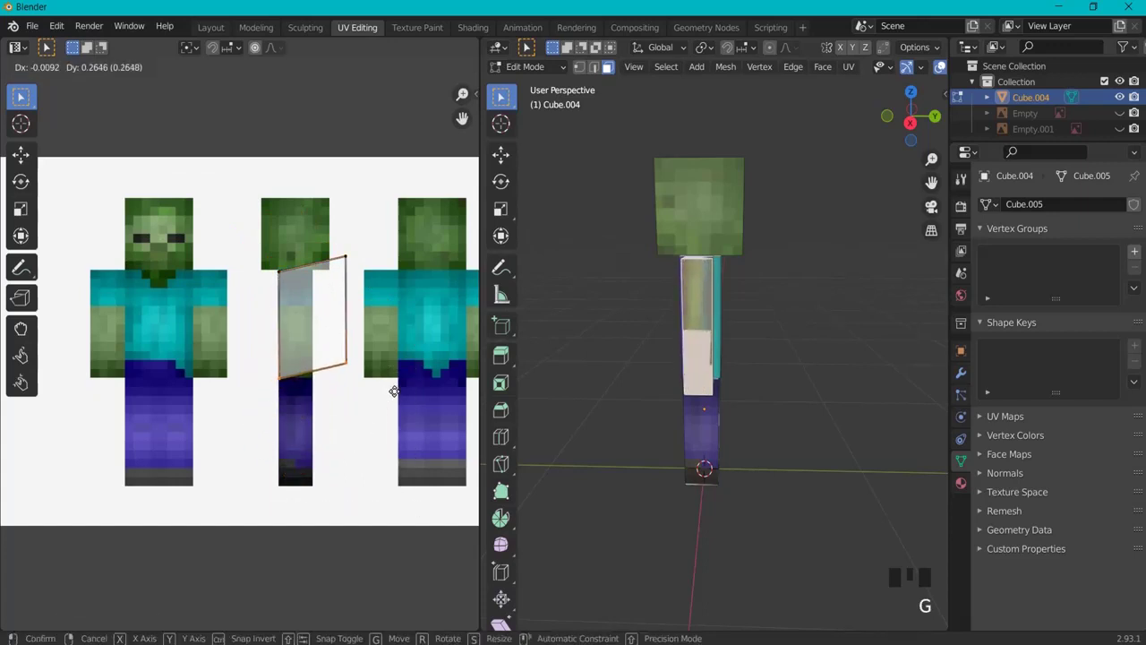
left_click(394, 390)
left_click_drag(306, 217, 416, 422)
key("g")
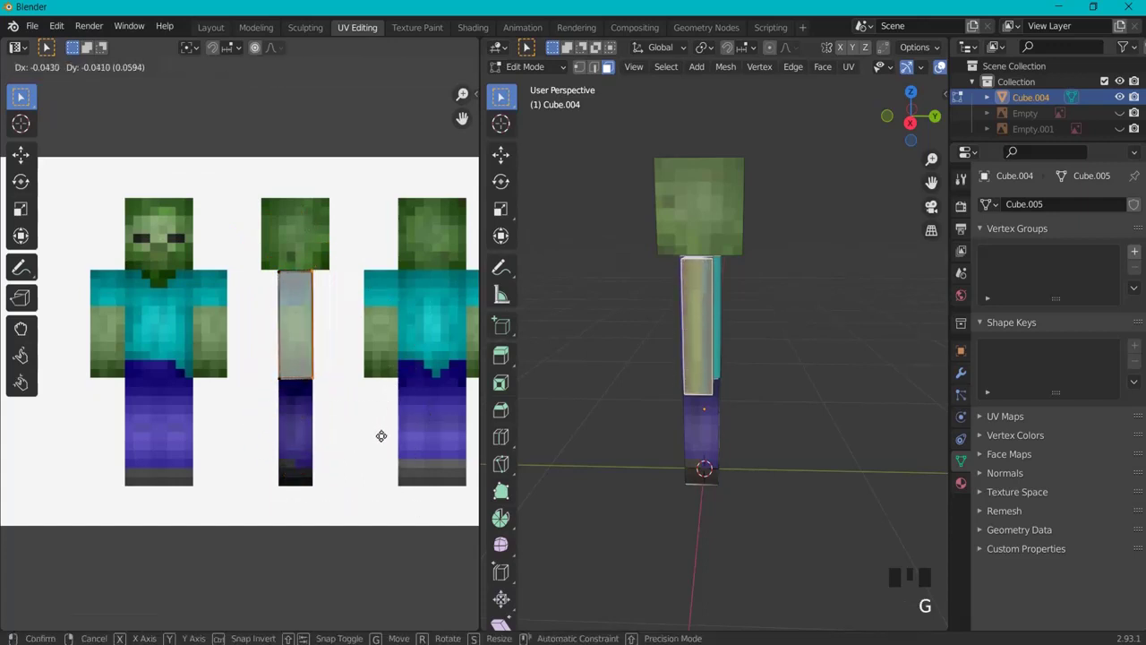
left_click(380, 436)
- Rotate the whole +X arm outer side UV island sideways, raise it slightly and turn it end for end
key("a")
key("r")
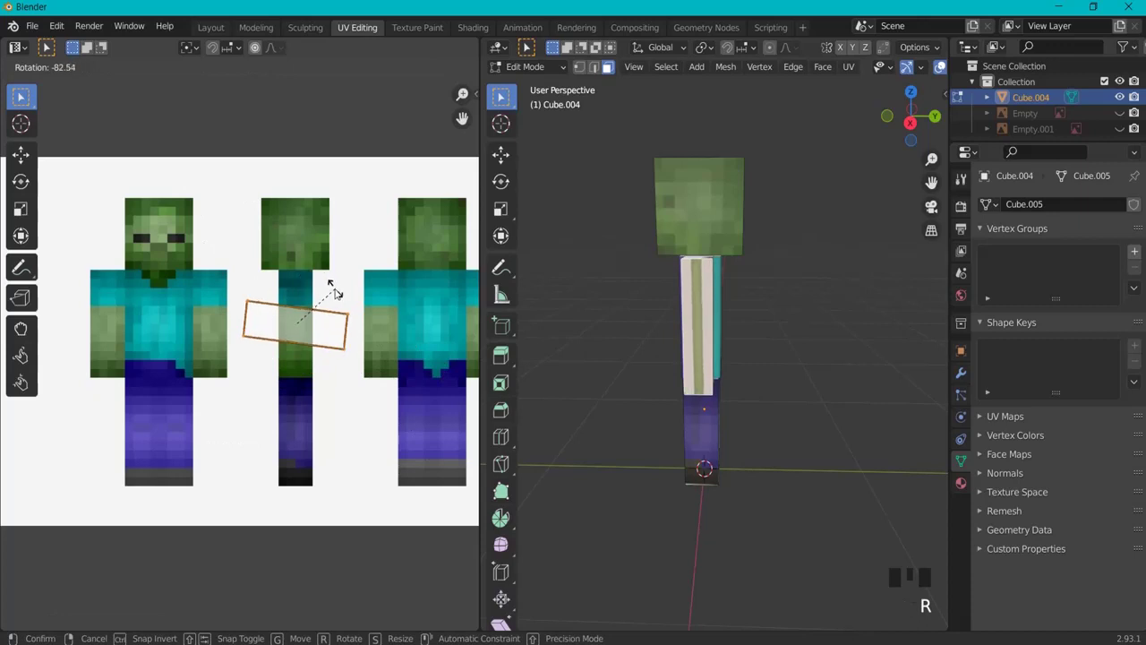
left_click(327, 292)
key("g")
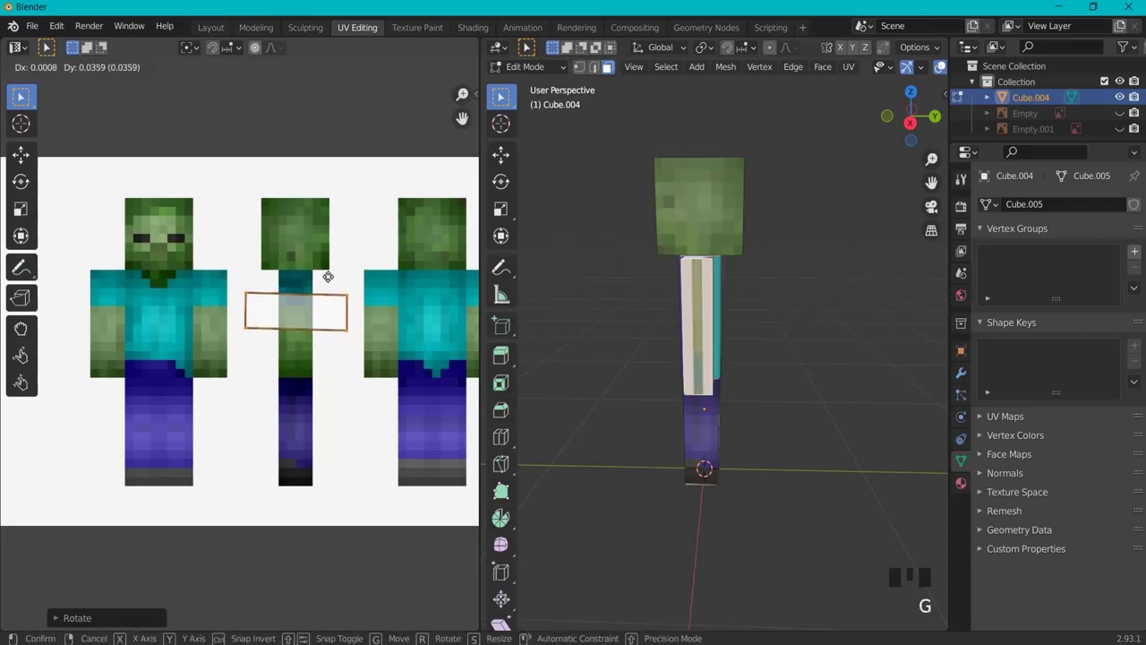
left_click(328, 276)
key("r")
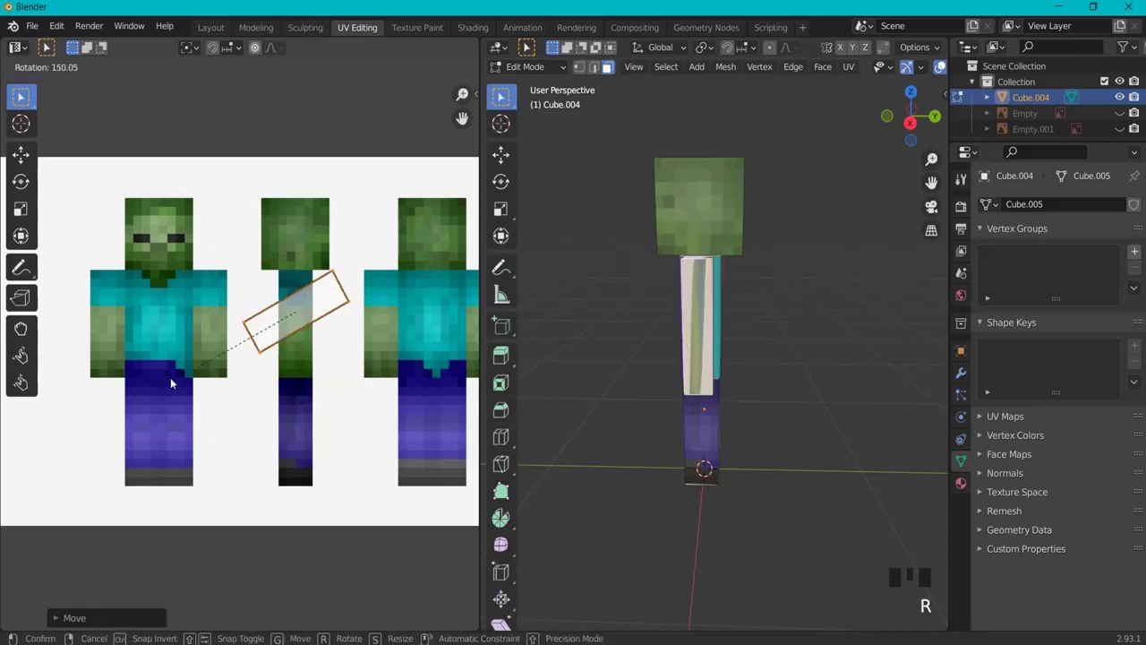
left_click(173, 313)
- Pull both short ends of the +X arm's outer side UV island in to the sides of the side picture's arm
key("g")
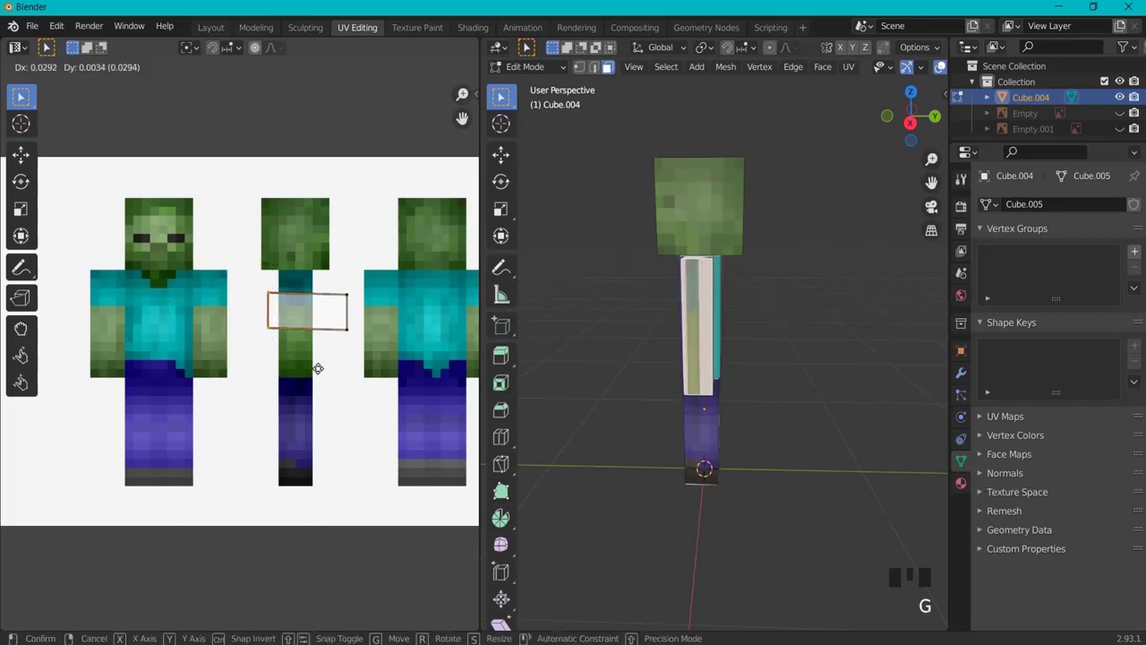
left_click(325, 362)
key("g")
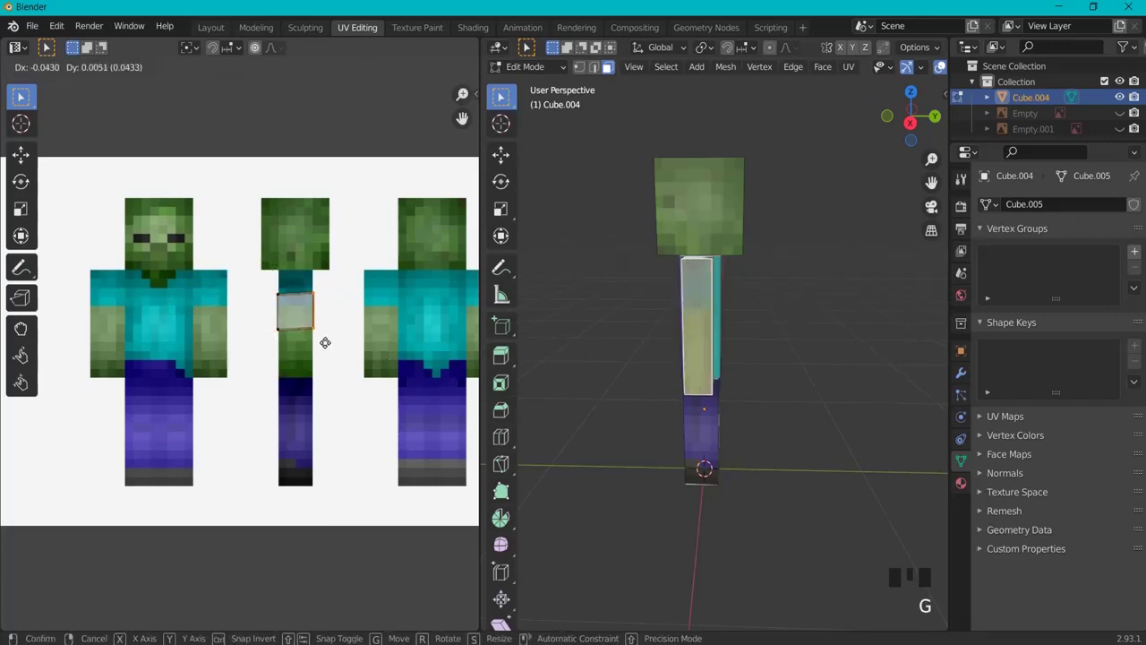
left_click(325, 342)
- Stretch the +X arm's outer side UV island up to the shoulder and down to the end of the hand
key("g")
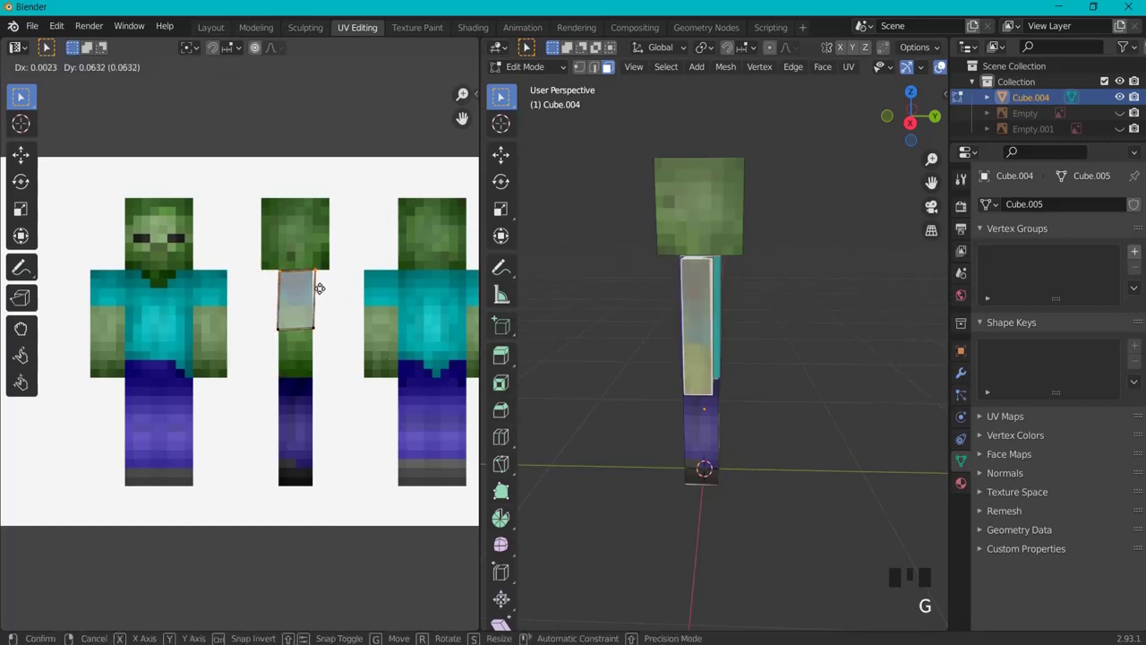
left_click(320, 289)
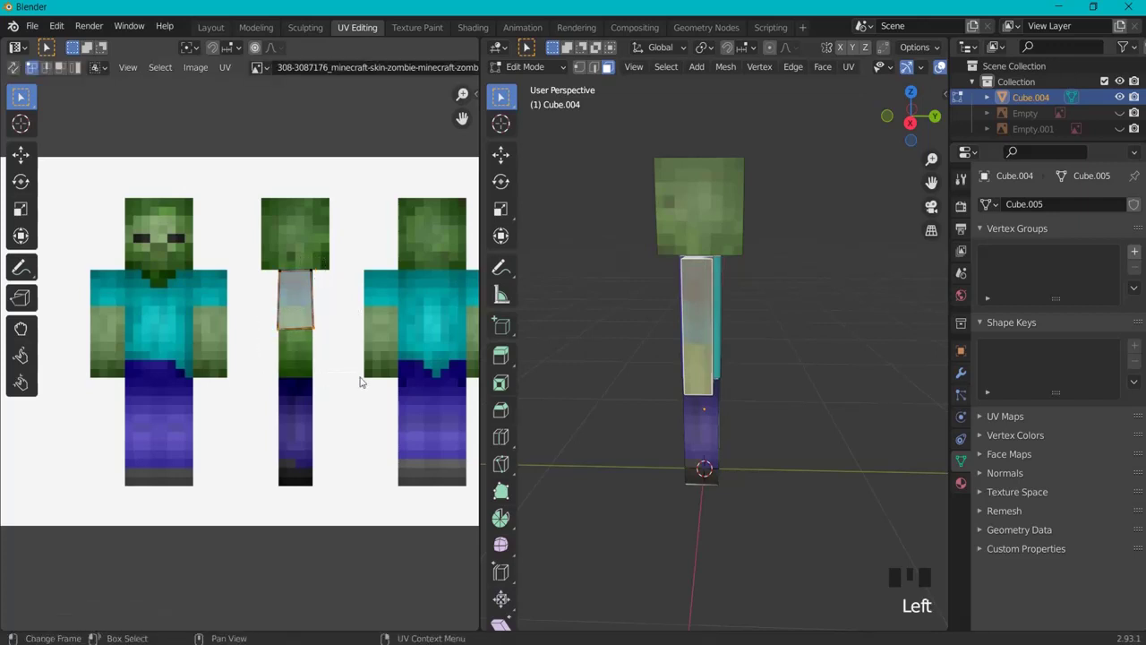
key("g")
left_click(353, 417)
left_click(338, 396)
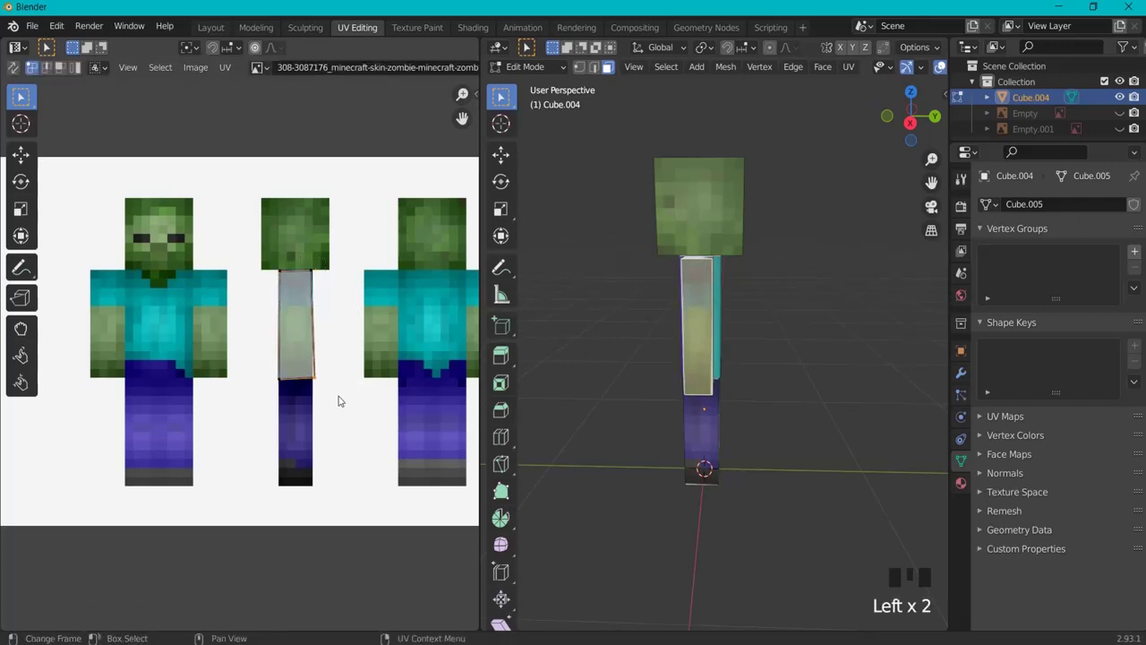
key("g")
left_click(333, 394)
- Move the UV island of the -X arm's outer side face onto the arm in the side picture
left_click(839, 340)
middle_click_drag(839, 340, 352, 316)
left_click(432, 298)
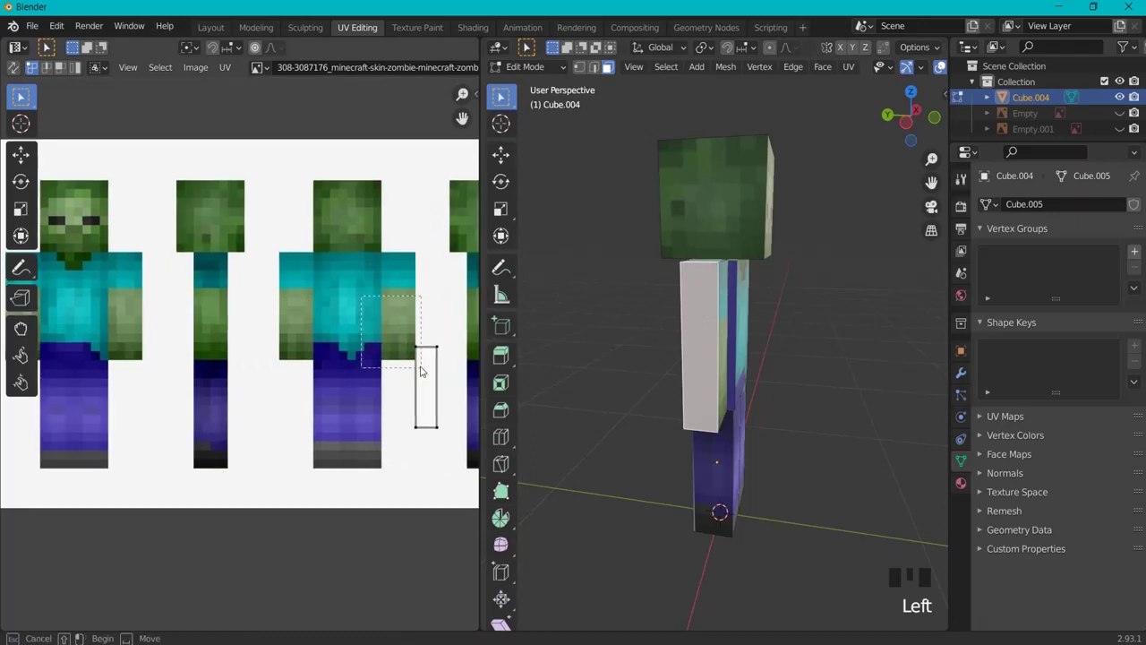
left_click_drag(467, 463, 468, 463)
key("g")
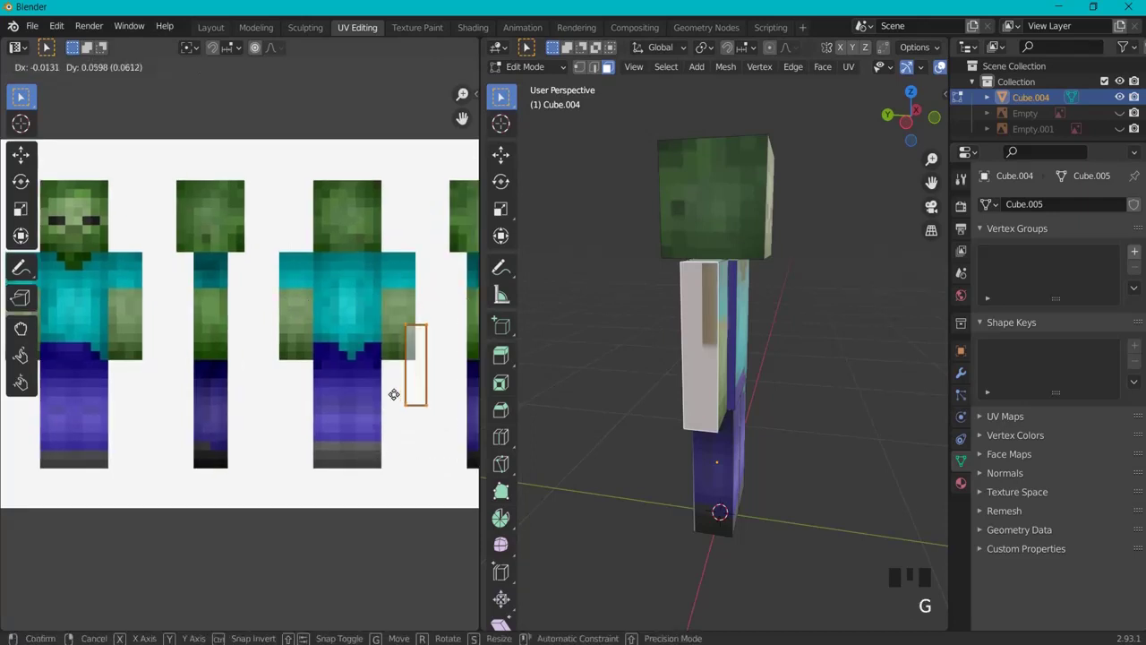
left_click(191, 332)
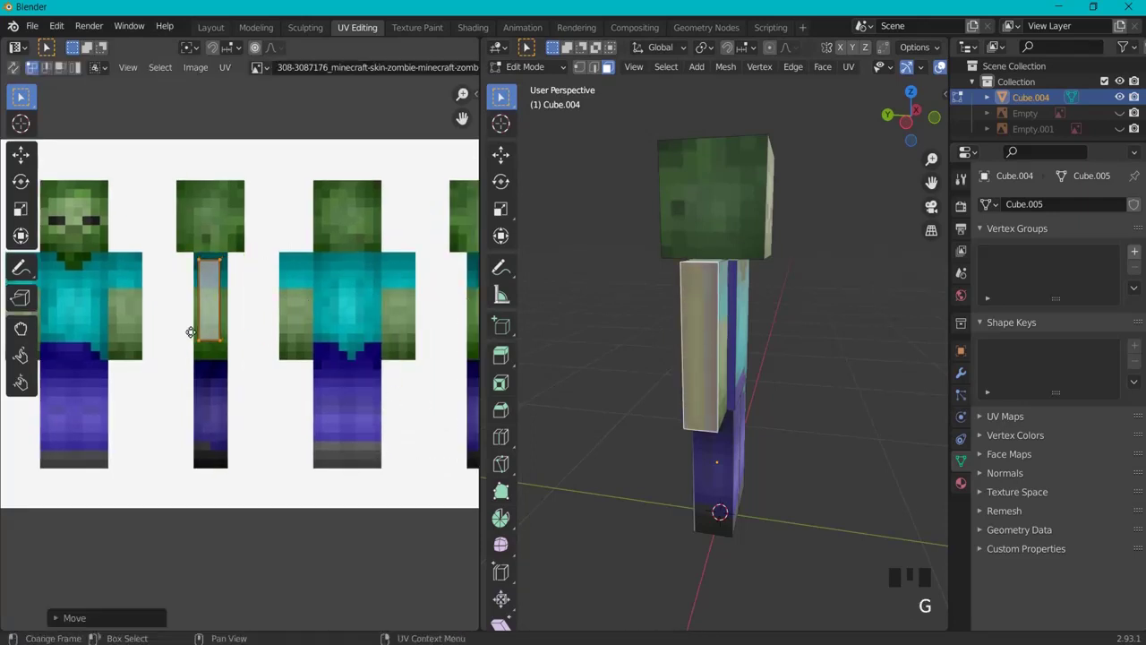
- Rotate the -X arm's outer side UV island sideways and pull both short ends in to the sides of the pictured arm
key("r")
left_click(289, 289)
key("g")
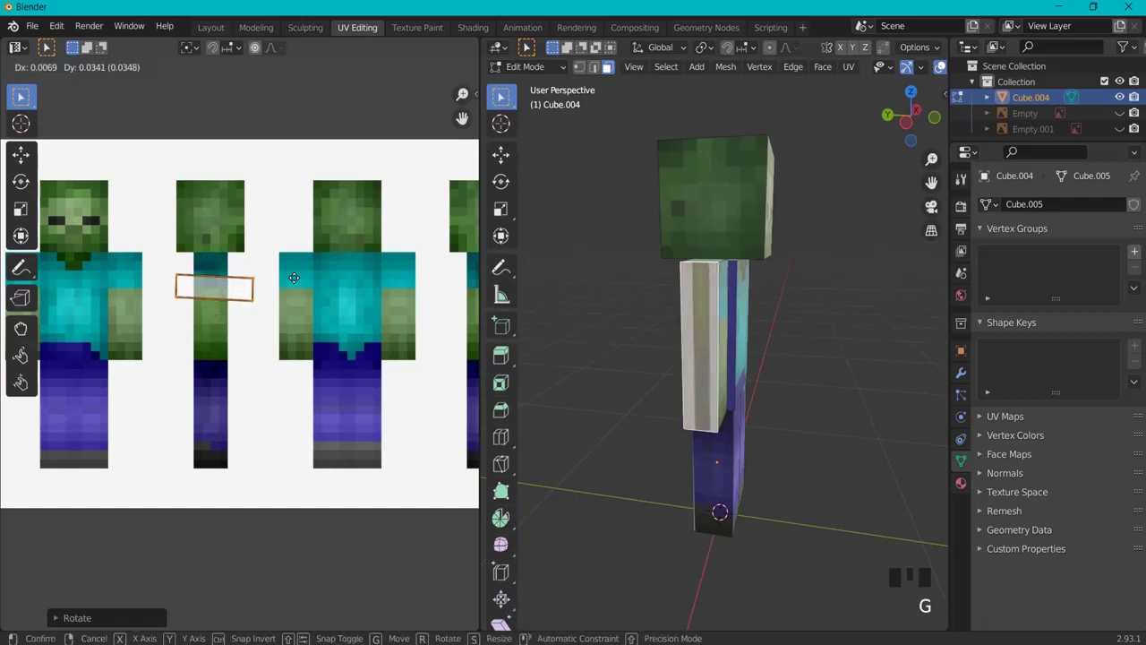
left_click(294, 278)
key("s")
left_click(245, 290)
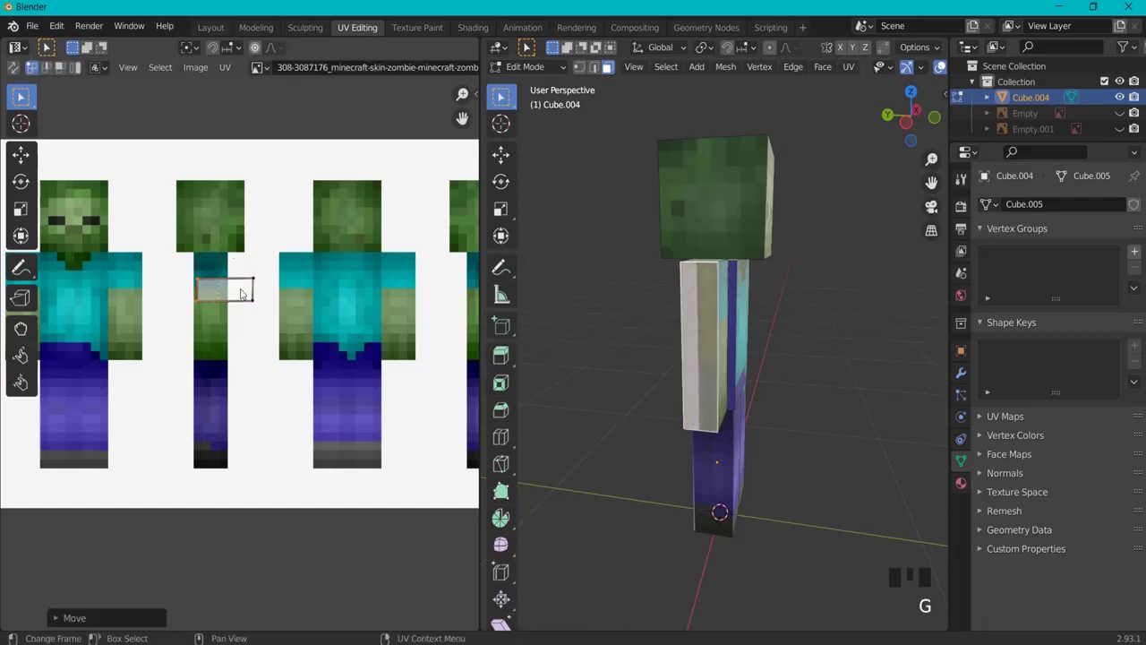
key("g")
left_click(275, 330)
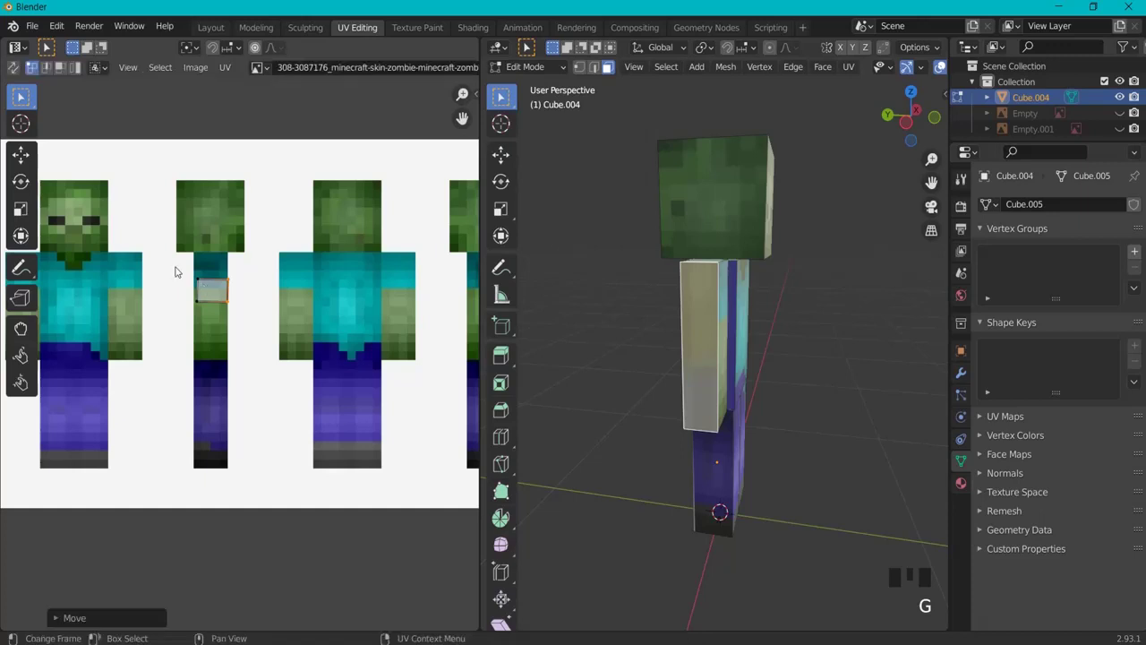
- Turn the -X arm's outer side UV island upside down and stretch it from the shoulder to the end of the hand
key("r")
left_click(170, 271)
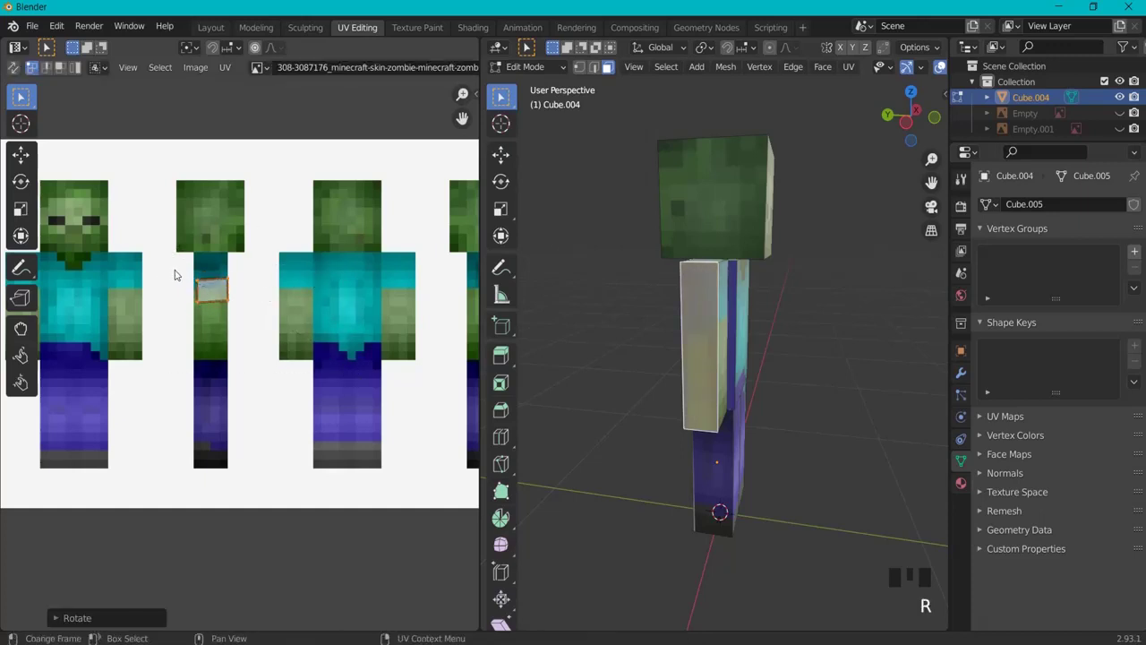
left_click_drag(214, 317, 215, 316)
key("g")
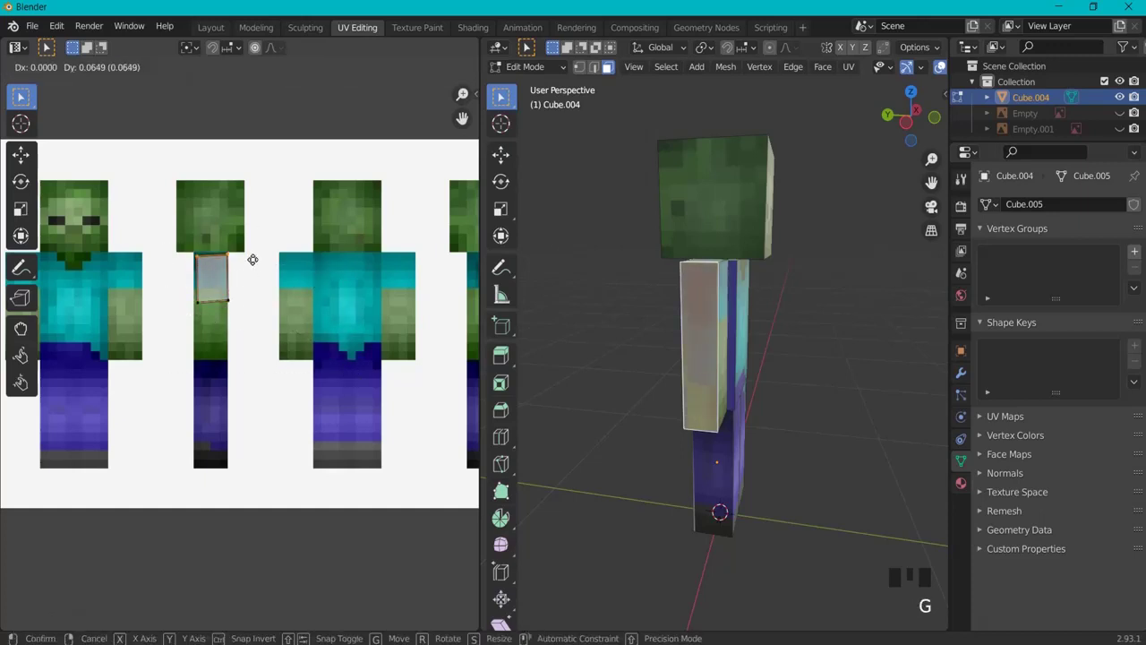
left_click(249, 258)
key("g")
left_click(242, 271)
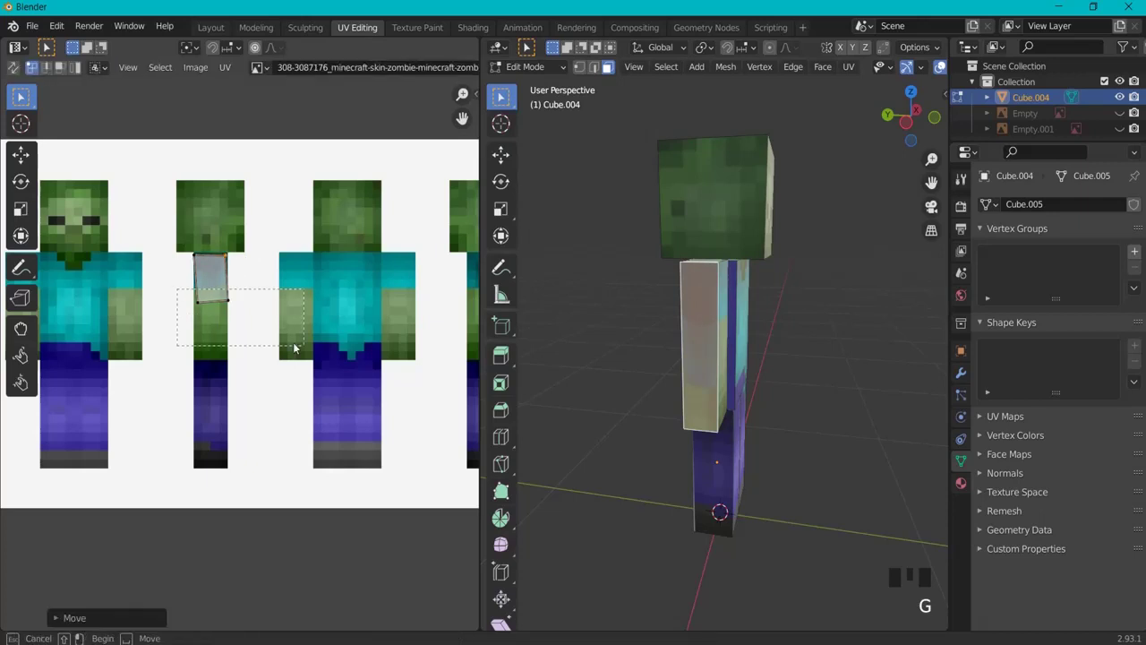
key("g")
left_click(296, 447)
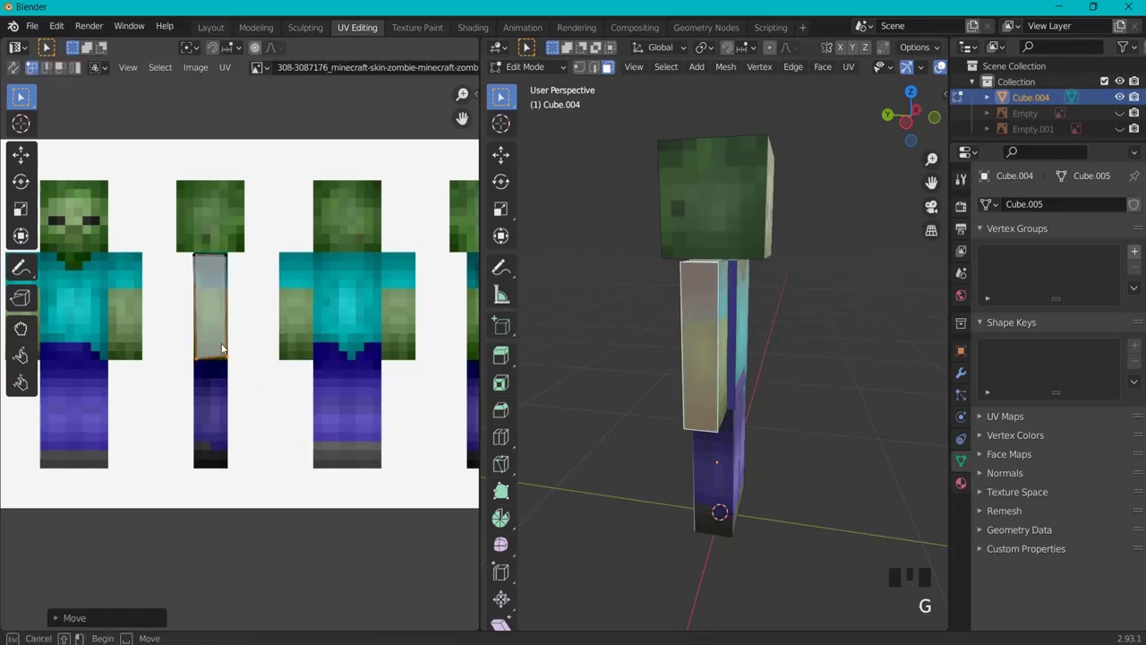
key("g")
left_click(252, 377)
- Move the UV island of the -X arm's top face onto the back picture's shirt and shorten it to fit within the cyan area
left_click(828, 356)
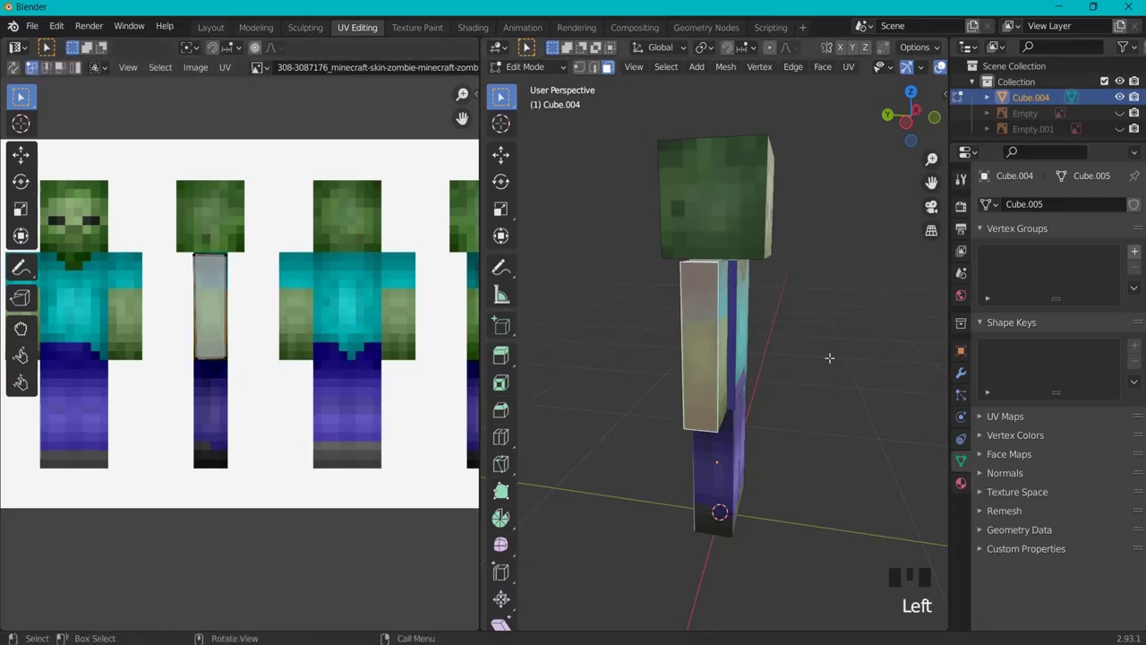
middle_click_drag(829, 356, 532, 391)
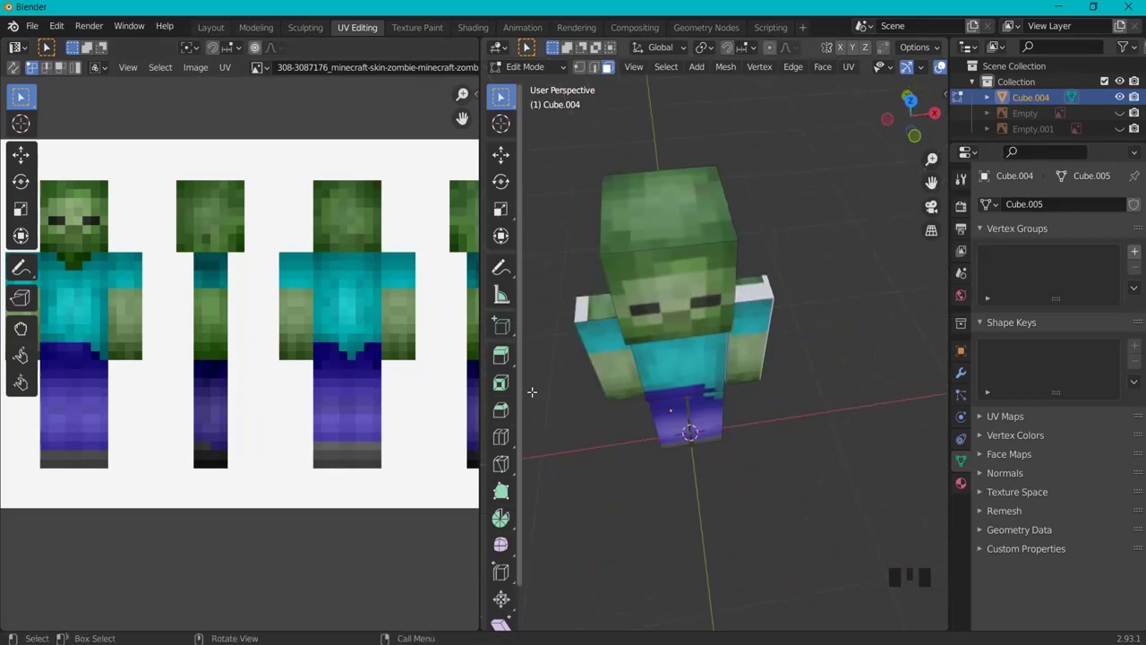
left_click(598, 308)
left_click_drag(285, 130, 386, 294)
key("g")
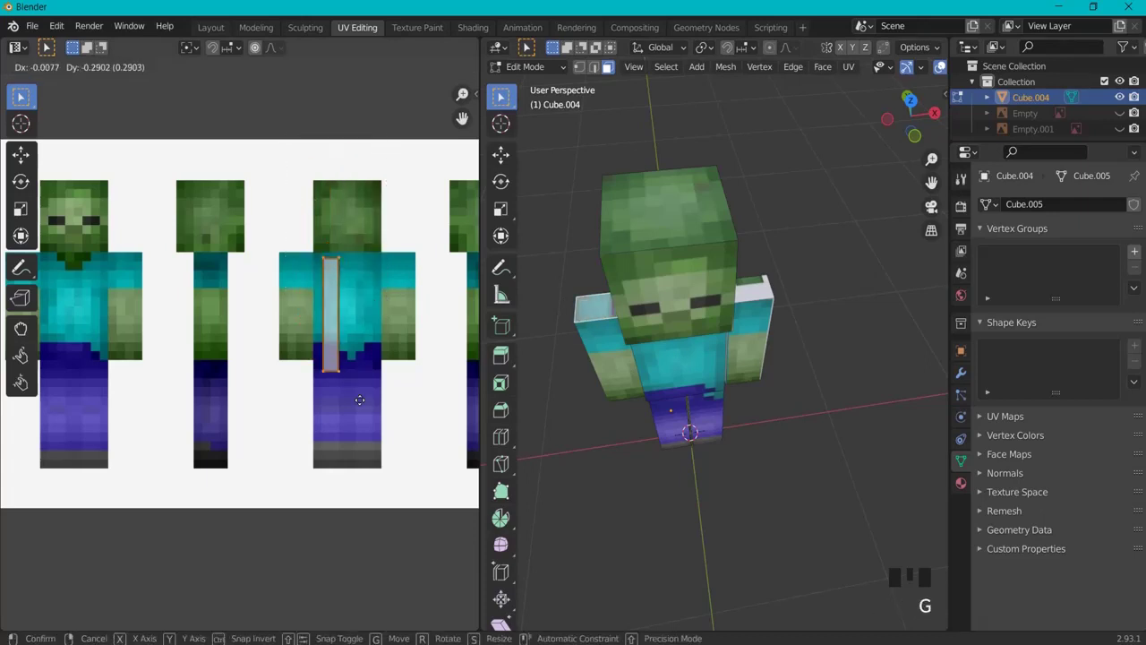
left_click(366, 417)
key("g")
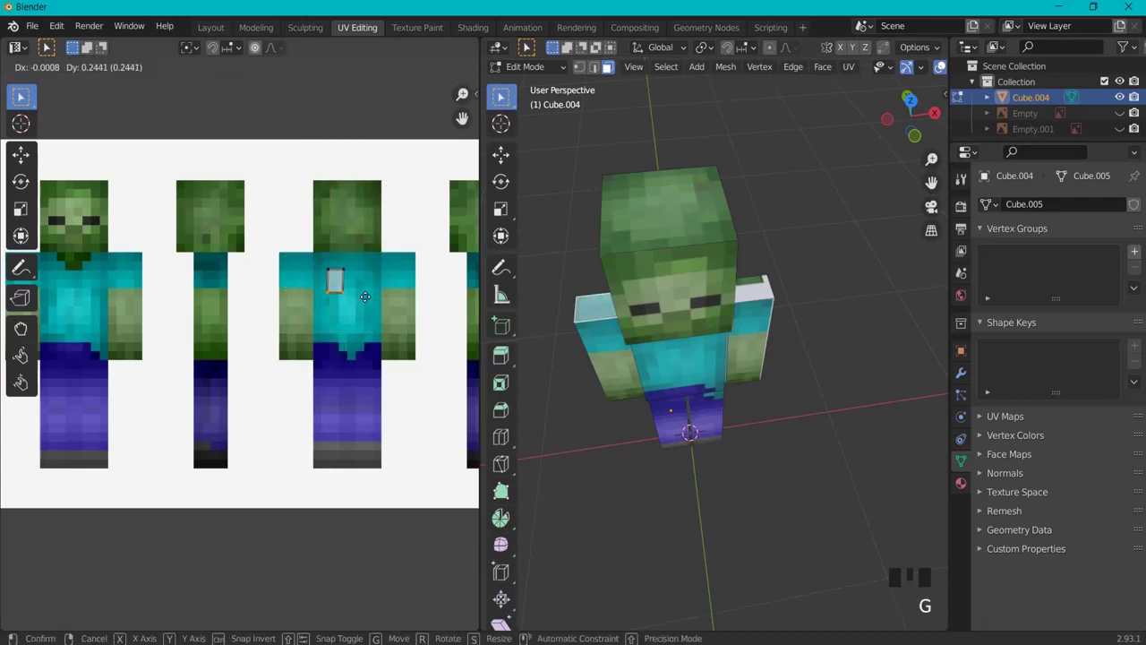
left_click(364, 295)
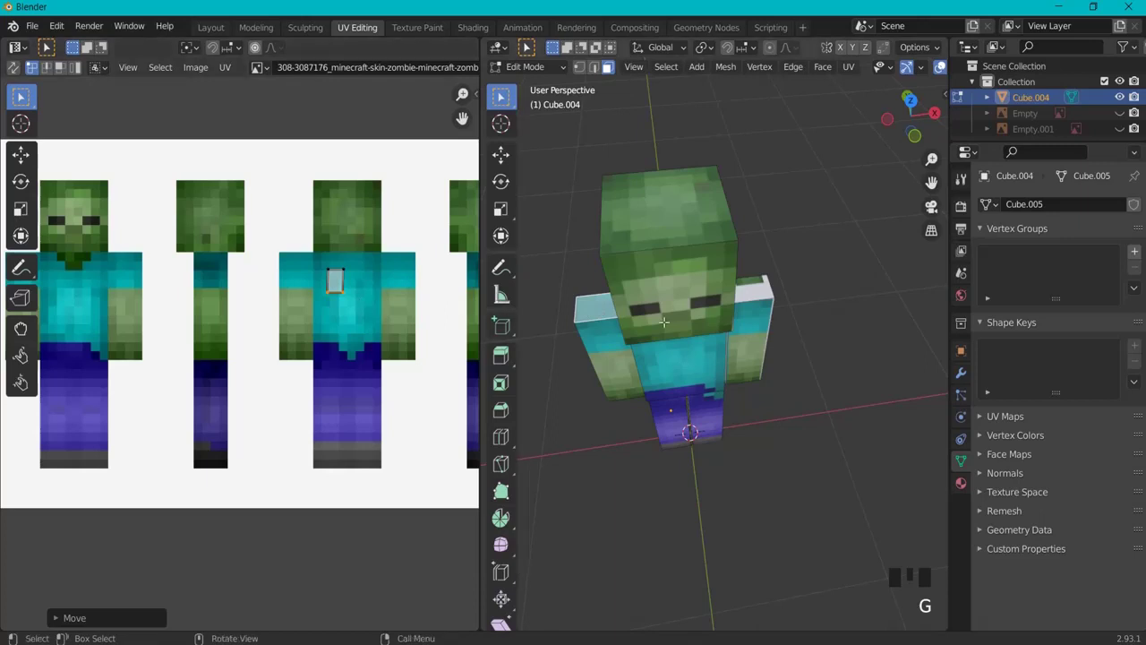
- Place the +X arm's top face UV island on the back picture's shirt and shorten it to lie within the cyan area
left_click(768, 286)
left_click(747, 282)
left_click_drag(127, 146, 242, 296)
key("g")
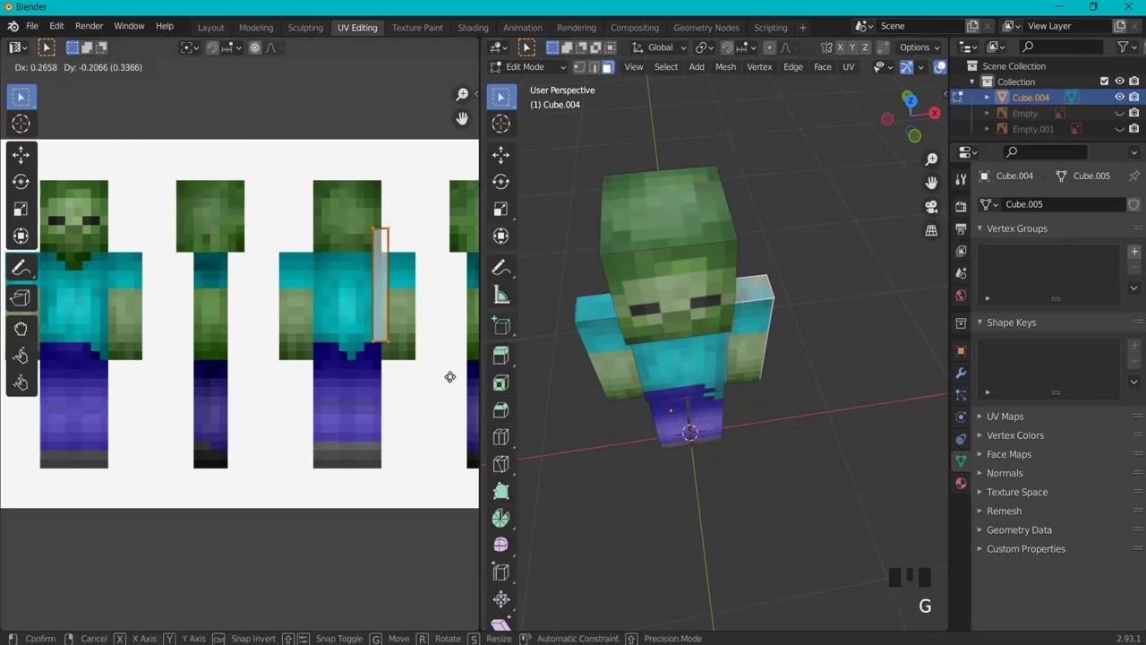
left_click(441, 411)
left_click_drag(307, 361, 412, 413)
key("g")
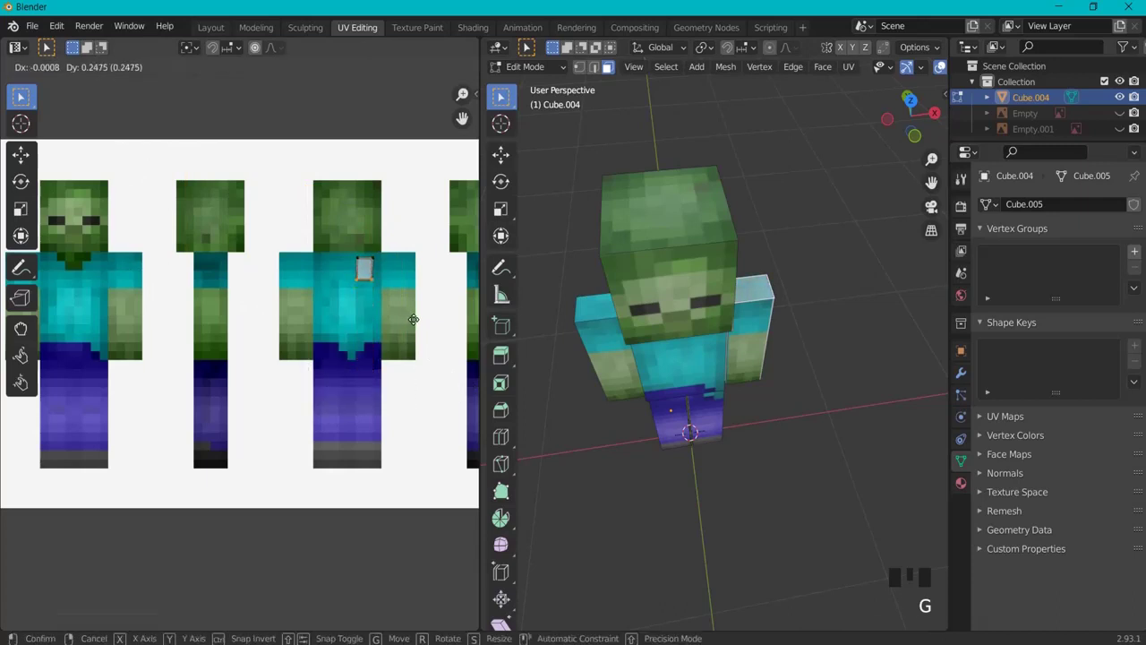
left_click(413, 318)
- Move the UV island of the +X arm's back face onto the arm nearest the side view in the back picture
middle_click_drag(851, 314, 540, 283)
middle_click_drag(420, 319, 393, 317)
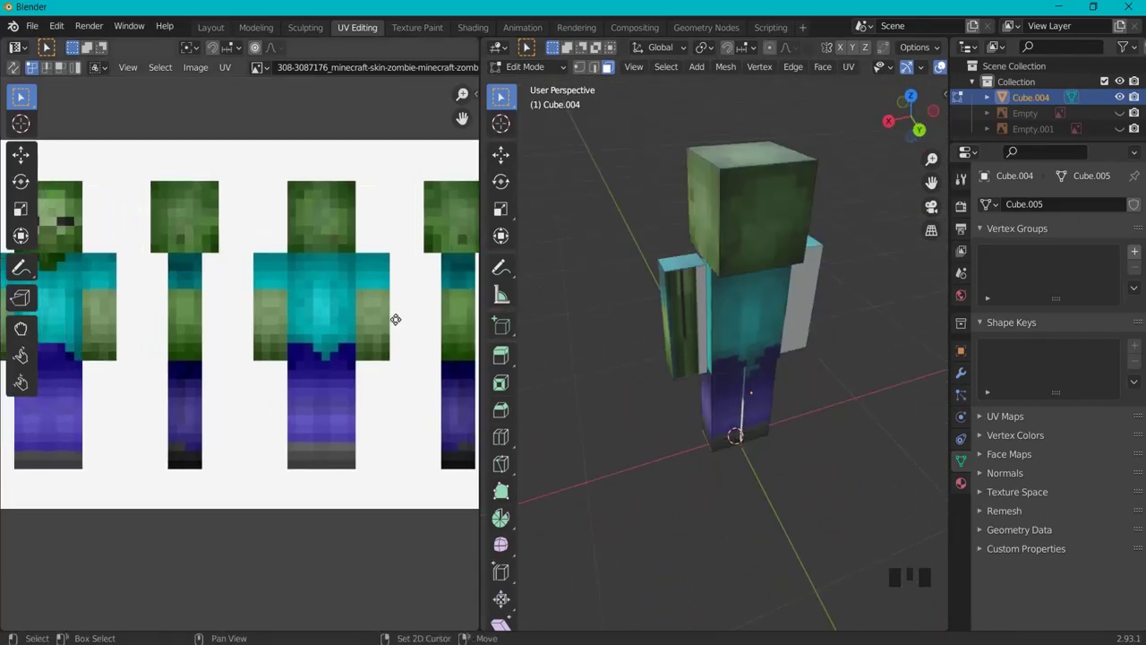
left_click(694, 329)
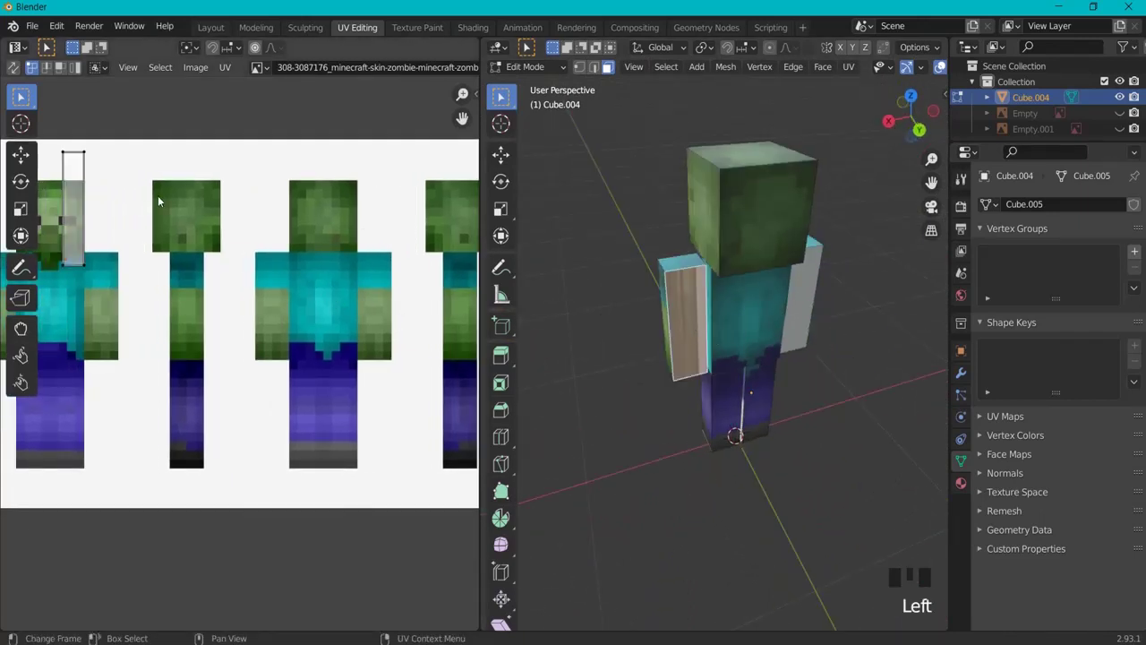
left_click_drag(56, 155, 56, 155)
key("g")
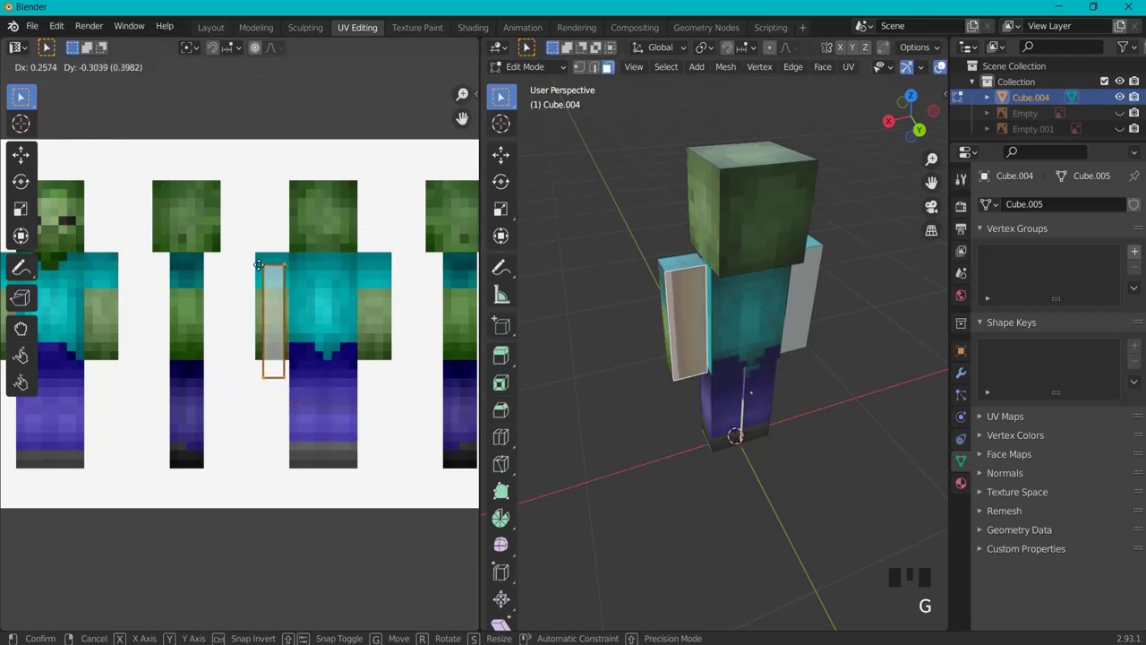
left_click(253, 245)
- Rotate the +X arm's back UV island sideways, raise it slightly and pull both short ends in to the pictured arm's sides
key("r")
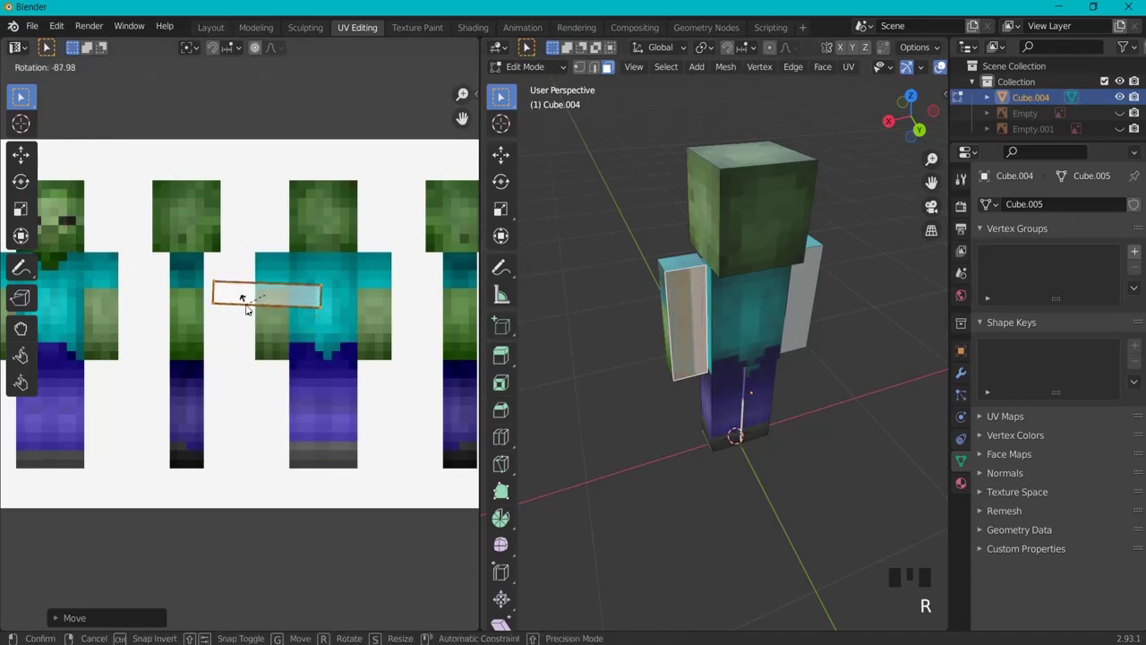
left_click(250, 310)
key("g")
left_click(253, 289)
left_click_drag(297, 246, 378, 319)
key("g")
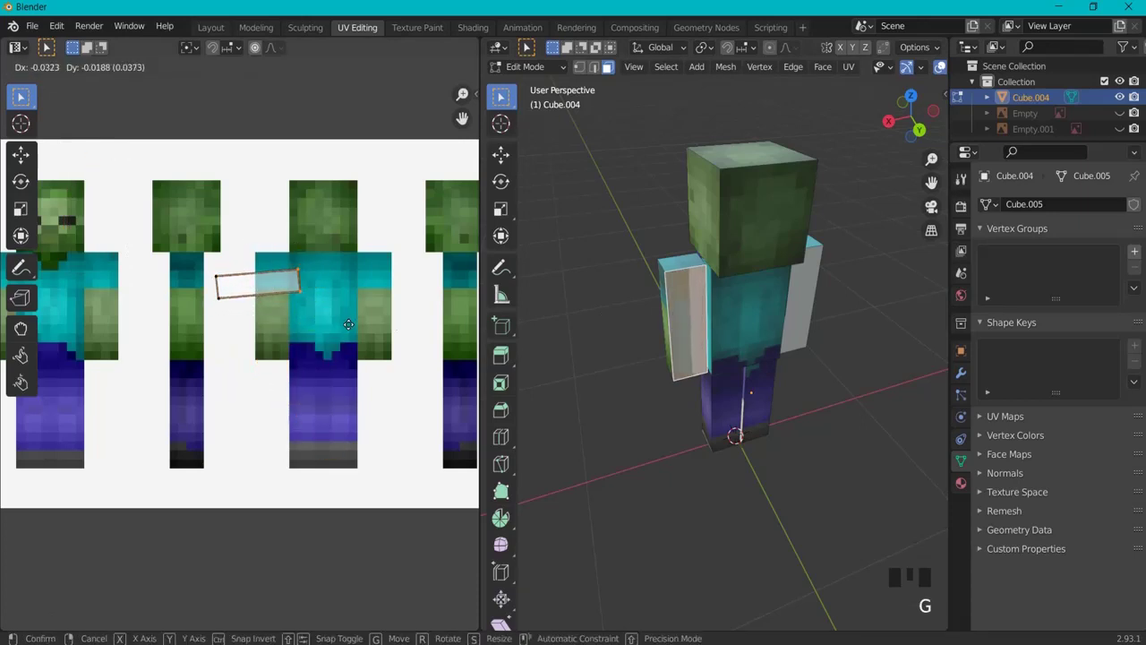
left_click(333, 327)
key("g")
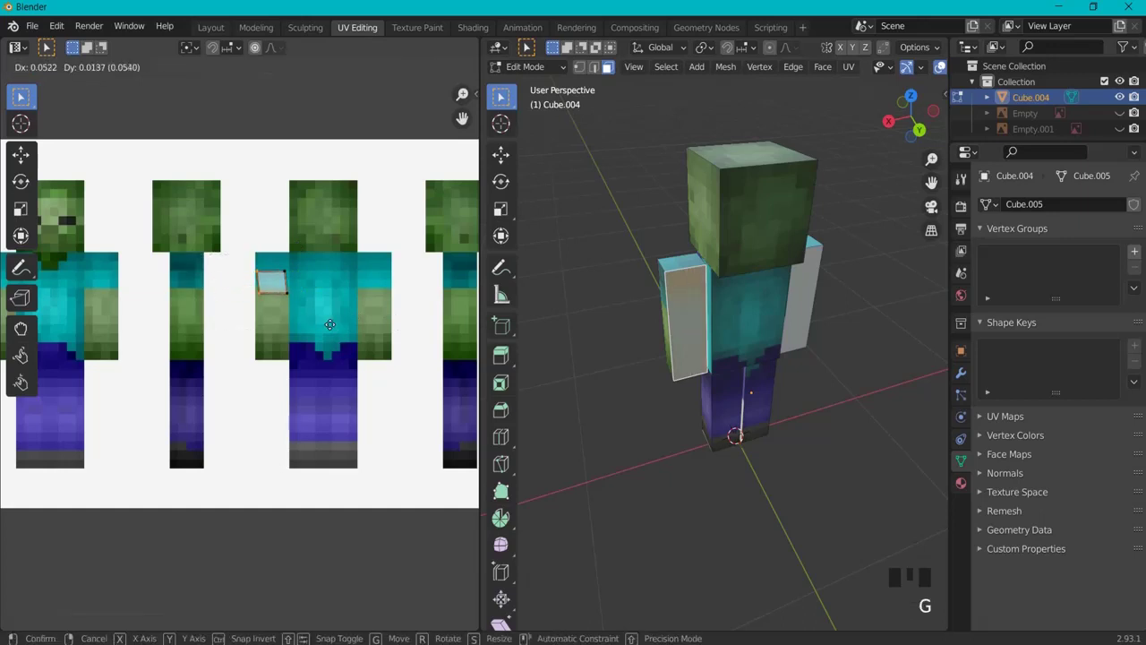
left_click(332, 324)
- Rotate the +X arm's back UV island a quarter turn, raise its upper edge to the shoulder and lower its bottom edge to the hand
left_click_drag(258, 251, 341, 342)
key("r")
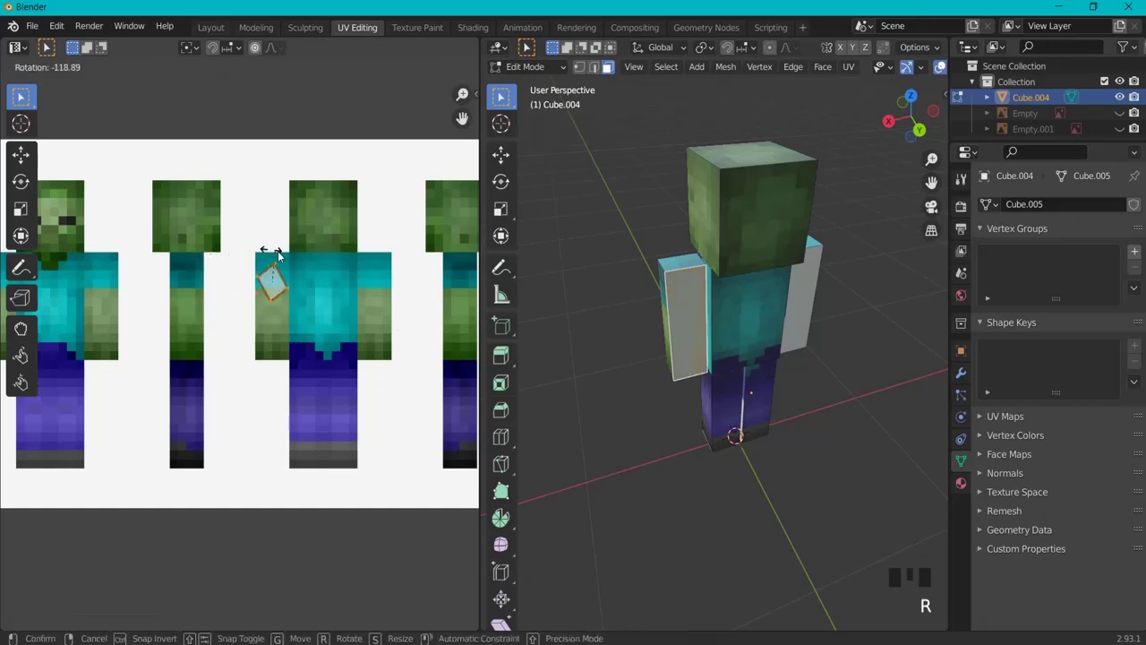
left_click(238, 266)
key("g")
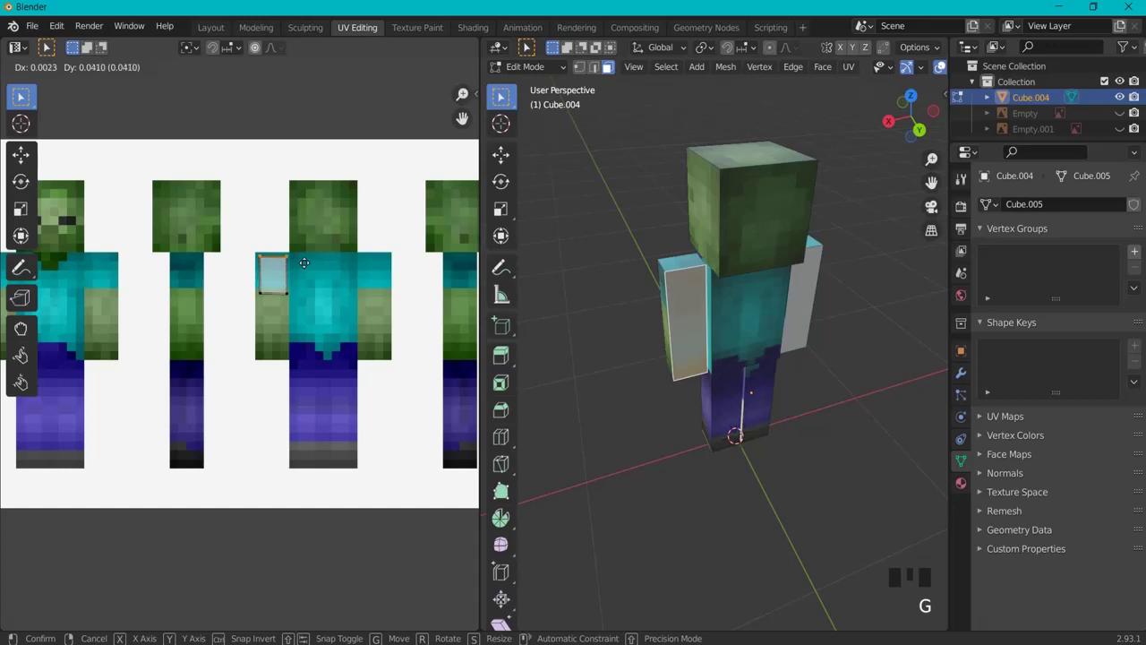
left_click(303, 262)
key("g")
left_click(291, 440)
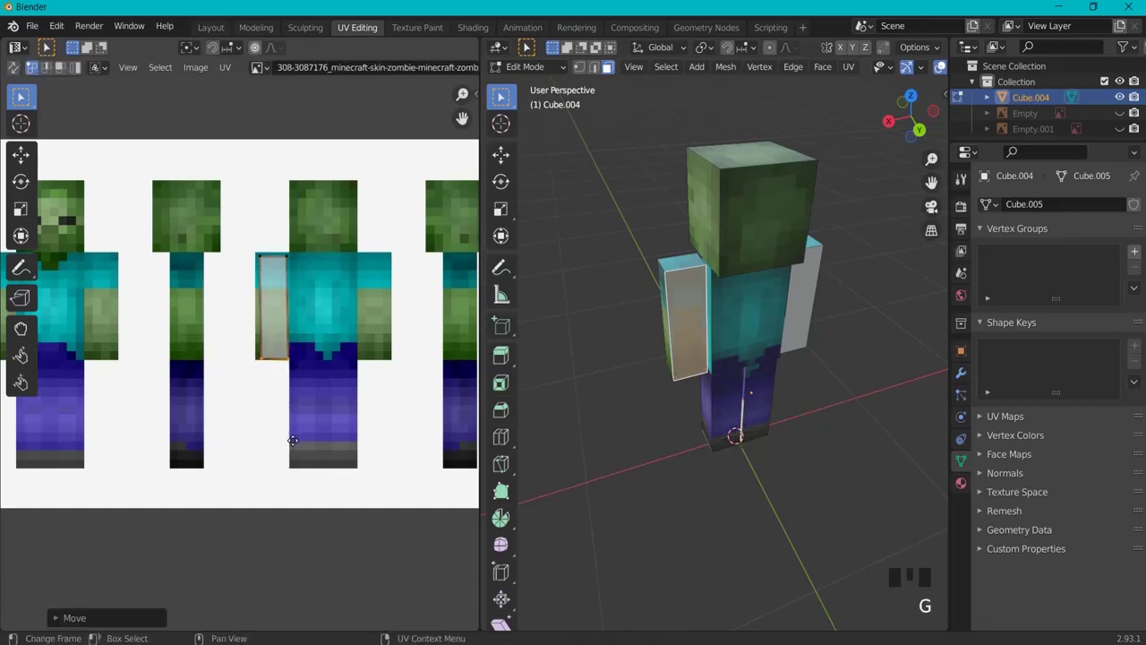
- Adjust the corners and side edges of the +X arm's back UV island to match the outline of the pictured arm
left_click_drag(280, 373, 279, 372)
key("g")
left_click(269, 375)
left_click_drag(255, 244, 302, 271)
key("g")
left_click(270, 271)
key("g")
left_click(302, 266)
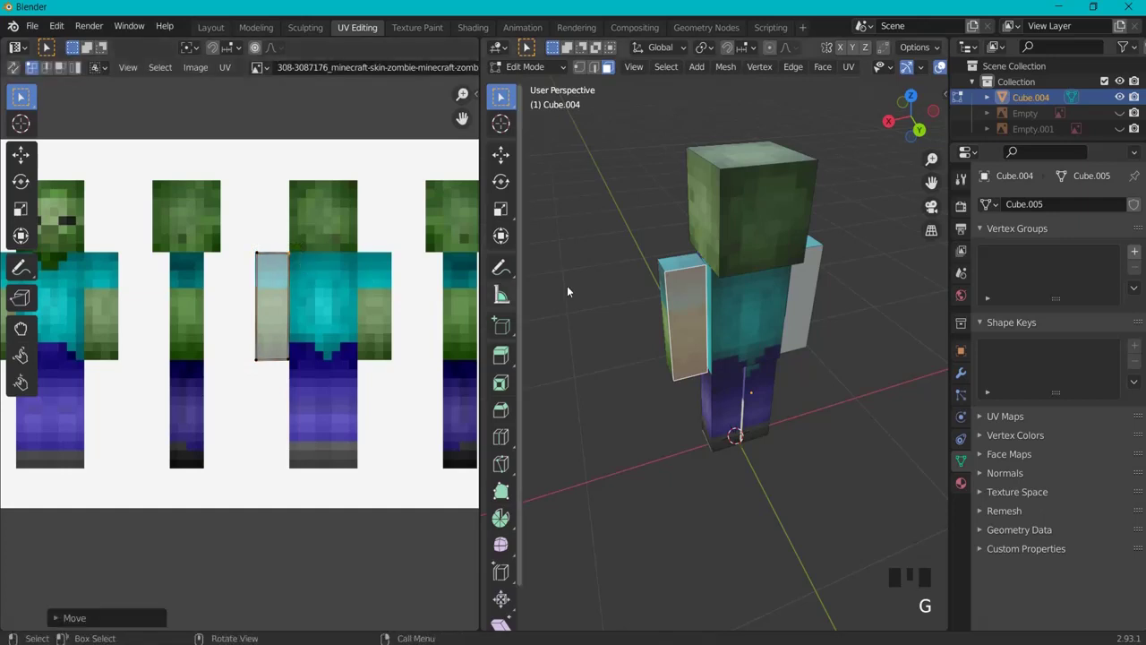
- Place the -X arm's back face UV island on the other arm in the back picture, rotate it sideways and pull one short end in
left_click(805, 300)
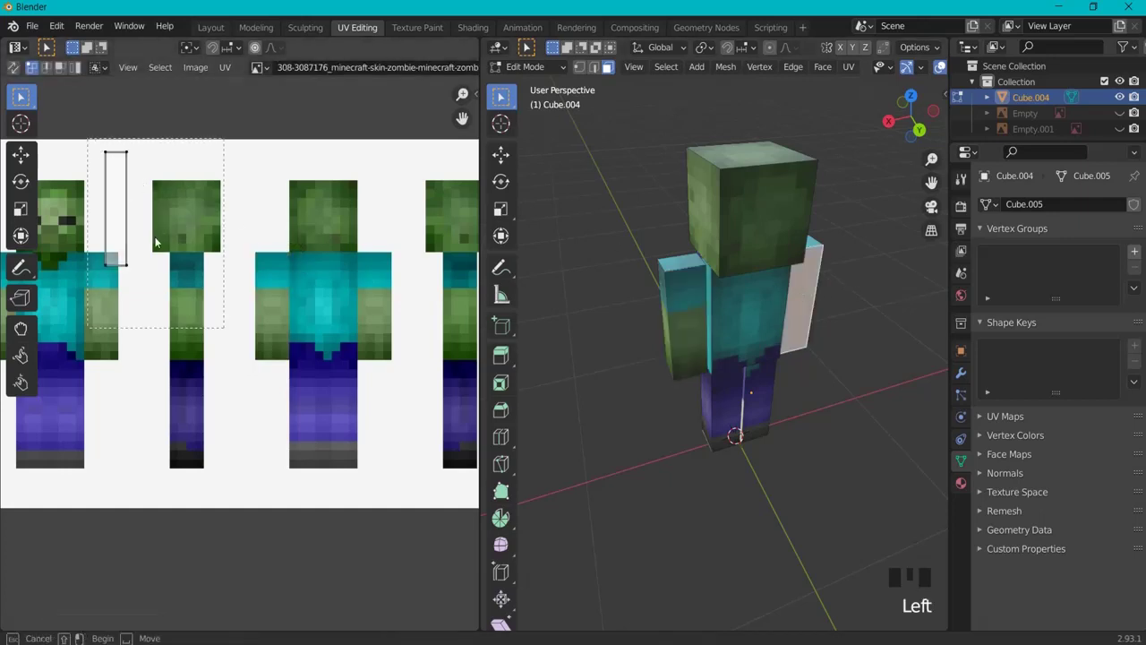
key("g")
left_click(56, 443)
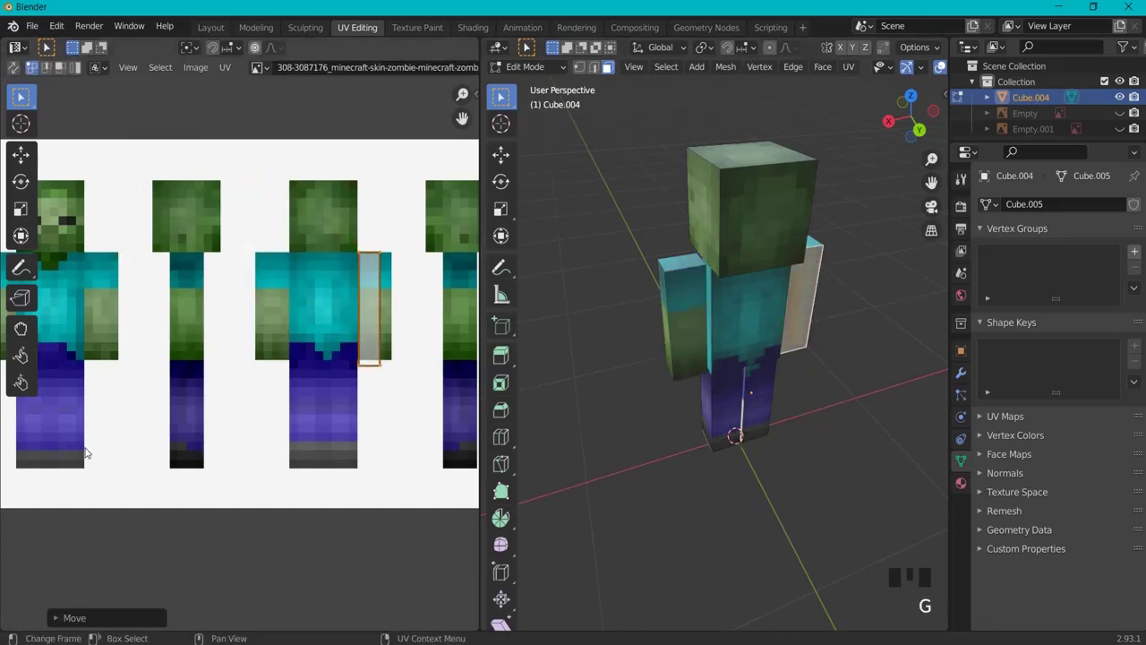
key("r")
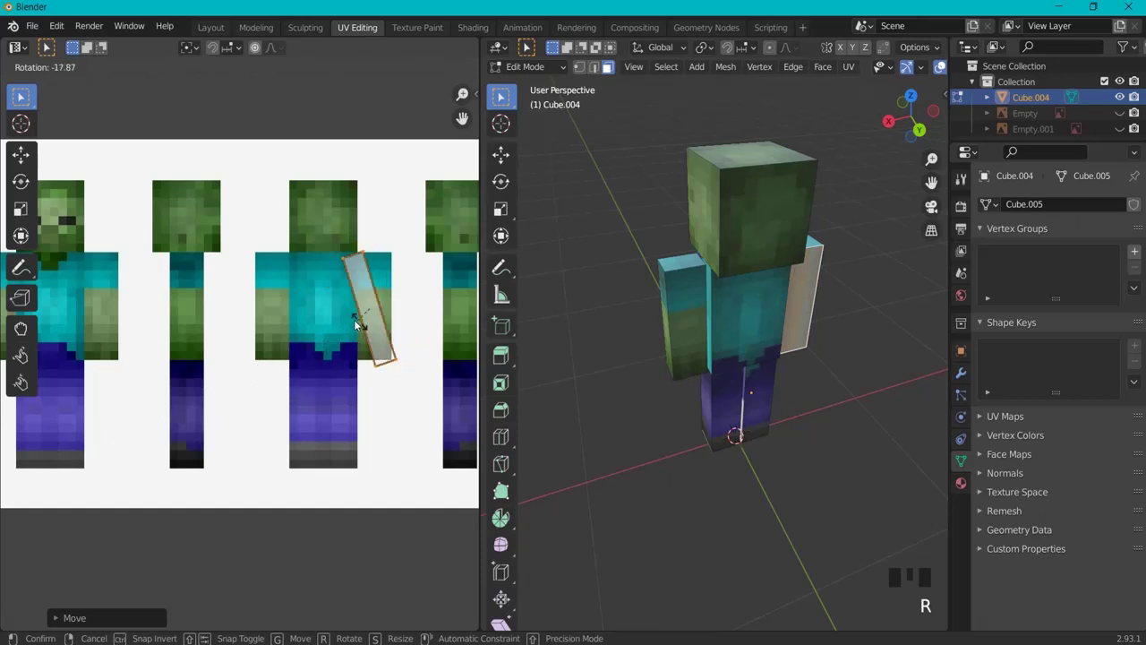
left_click(382, 330)
key("g")
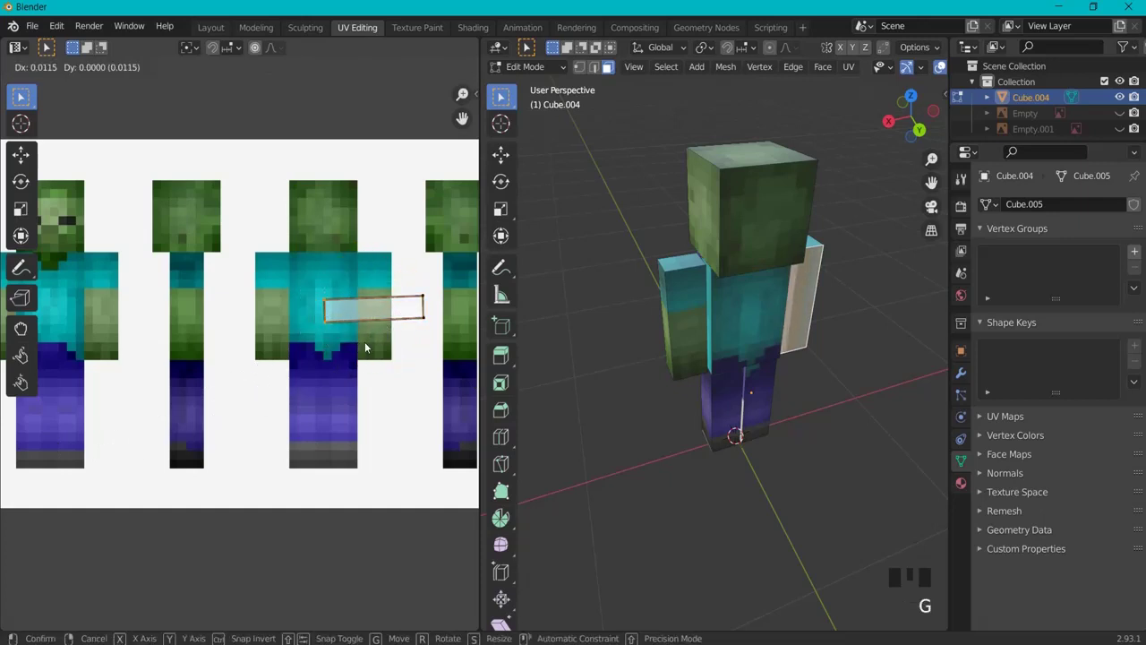
left_click(404, 296)
- Fit the remaining edges of the -X arm's back UV island to the pictured arm, from shoulder to hand
left_click_drag(406, 290, 444, 322)
key("g")
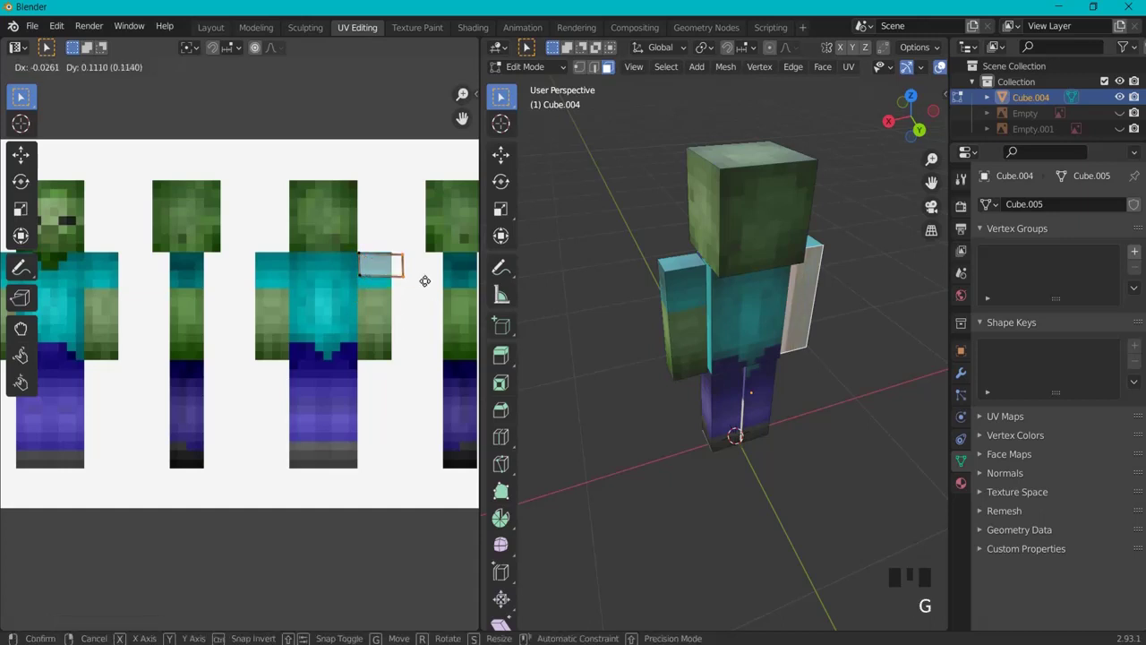
left_click(413, 279)
key("g")
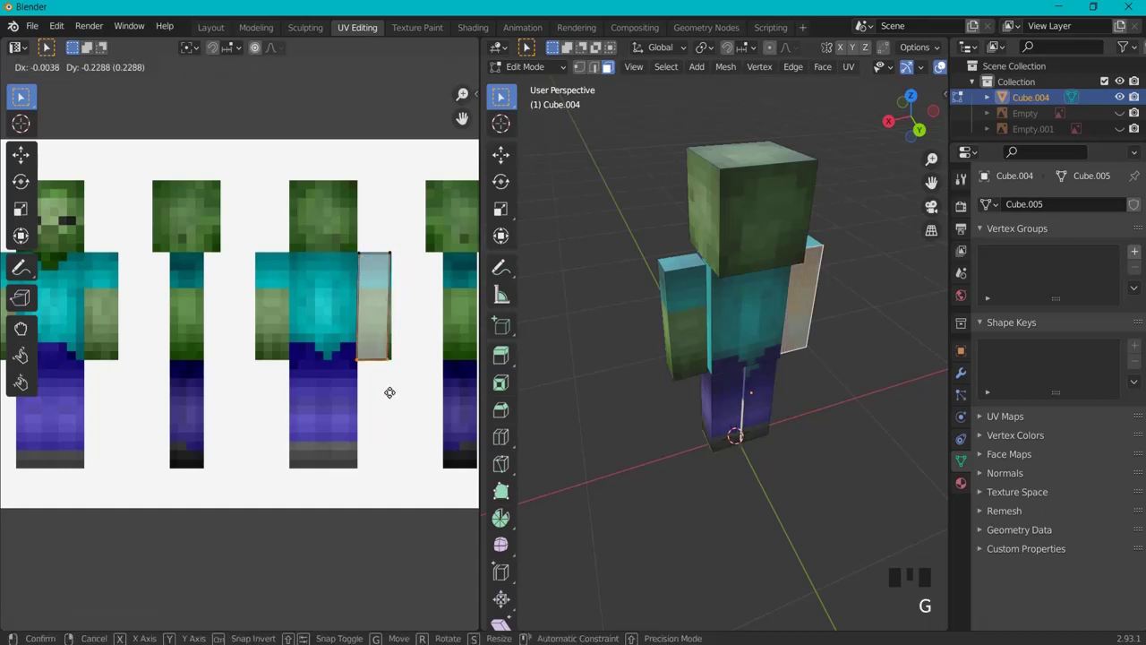
left_click(391, 391)
- Rotate the -X arm's back UV island by about 180 degrees and deselect the face
key("r")
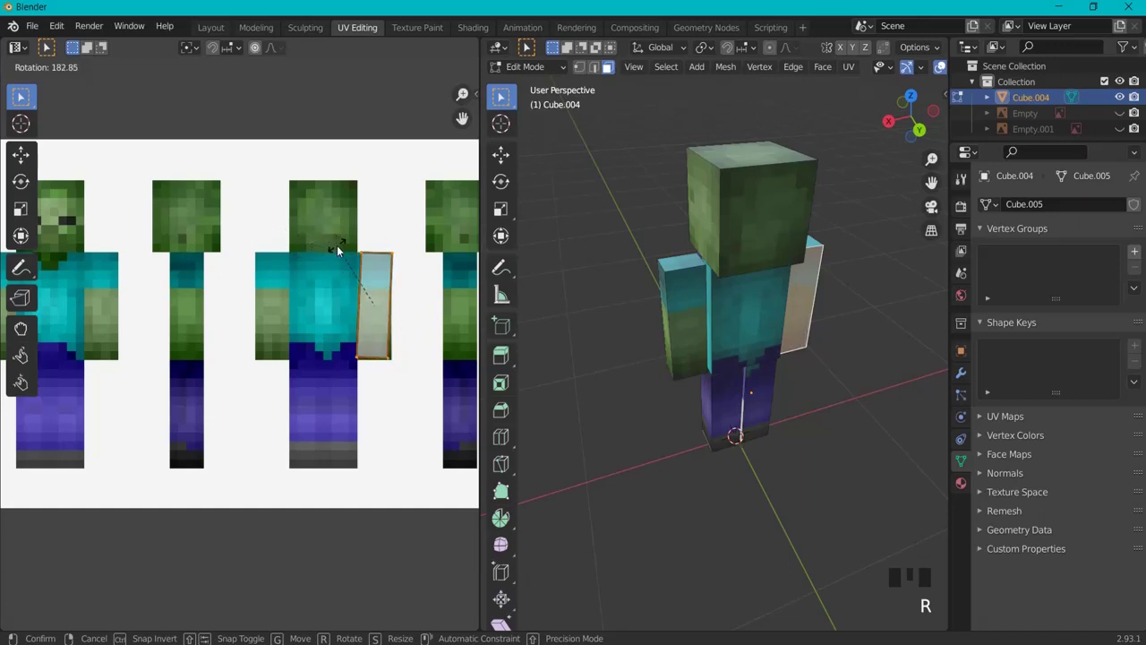
left_click(434, 274)
left_click(832, 467)
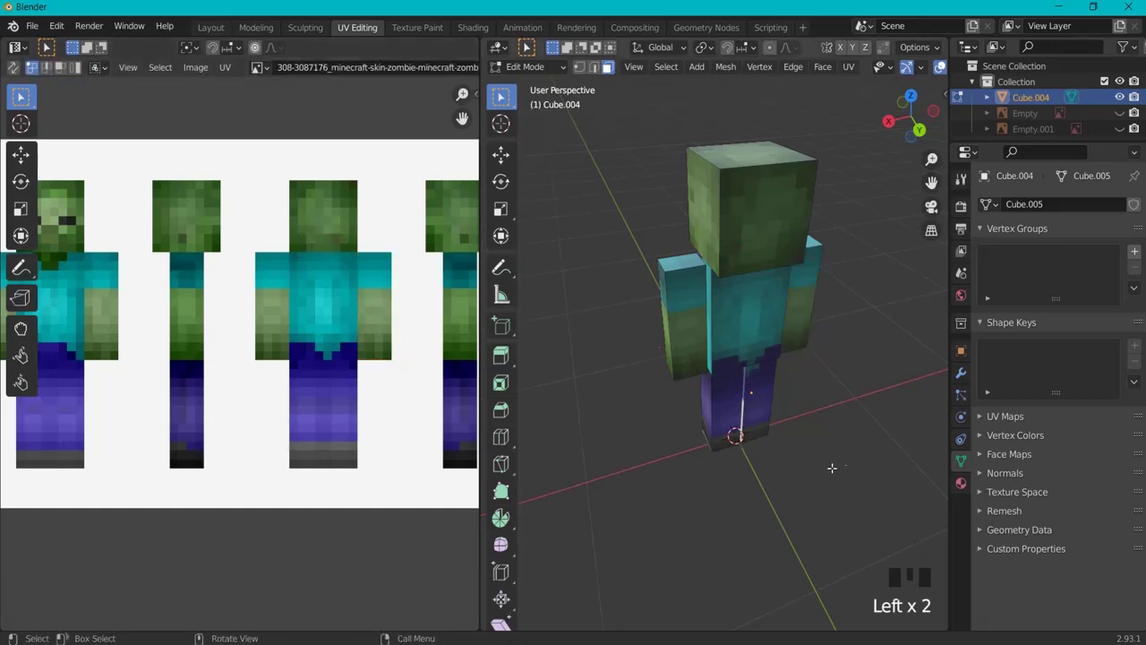
- Examine the textured zombie from the front and both sides for faces that still need fitting
middle_click_drag(833, 422, 869, 435)
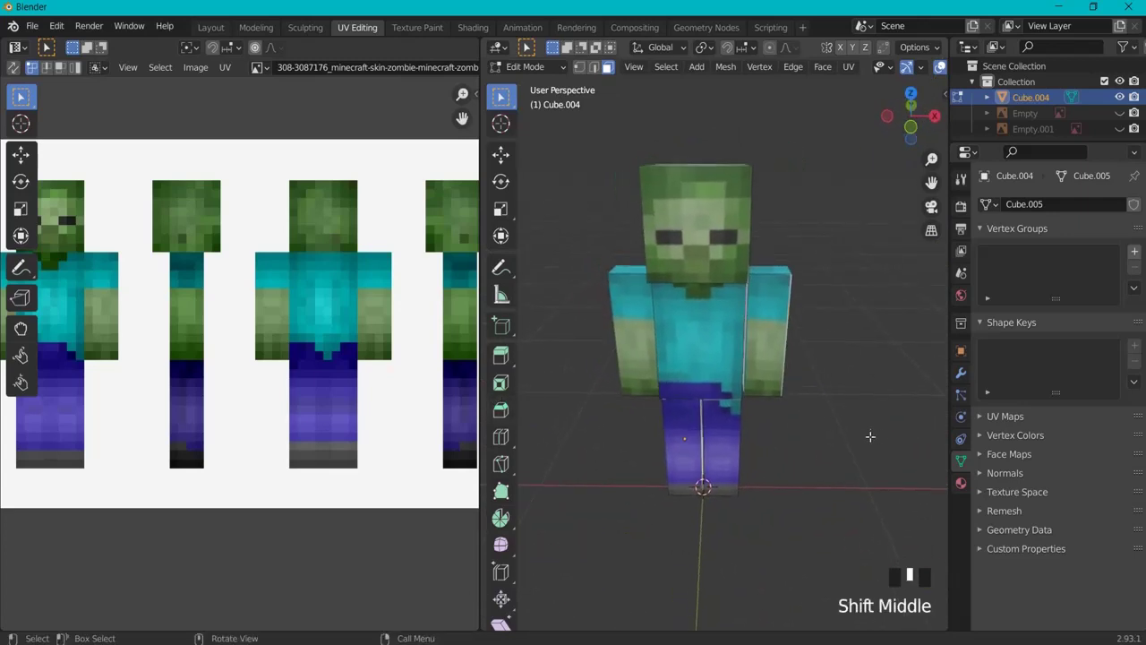
scroll(865, 387, "down", 2)
scroll(864, 386, "down", 1)
middle_click_drag(866, 394, 862, 388)
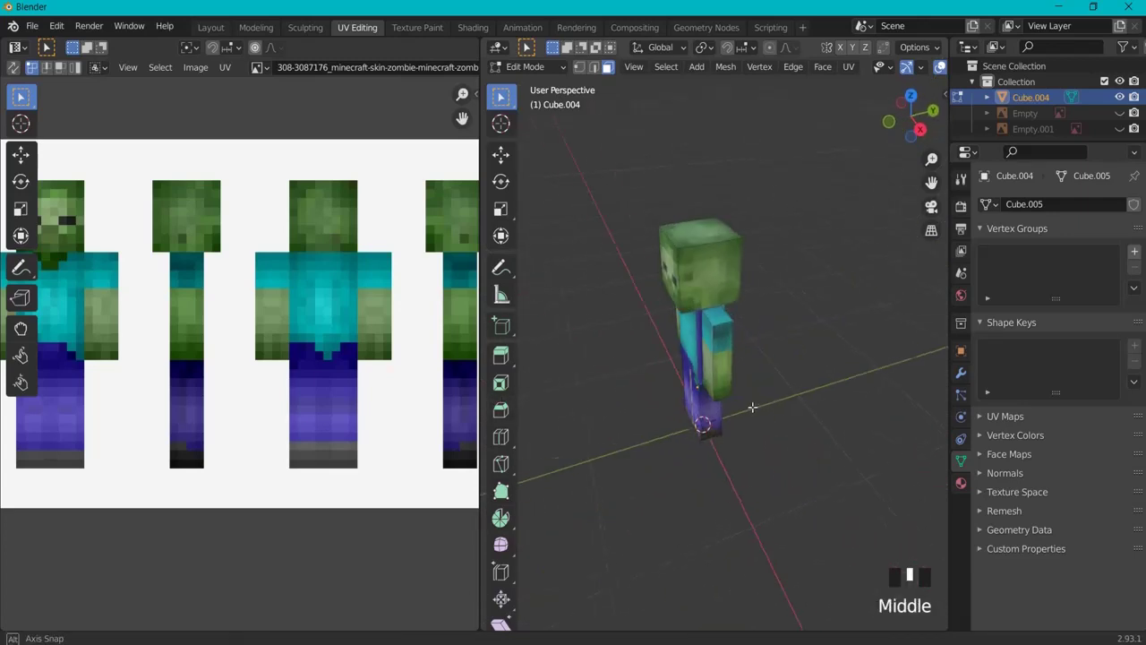
middle_click_drag(670, 396, 751, 389)
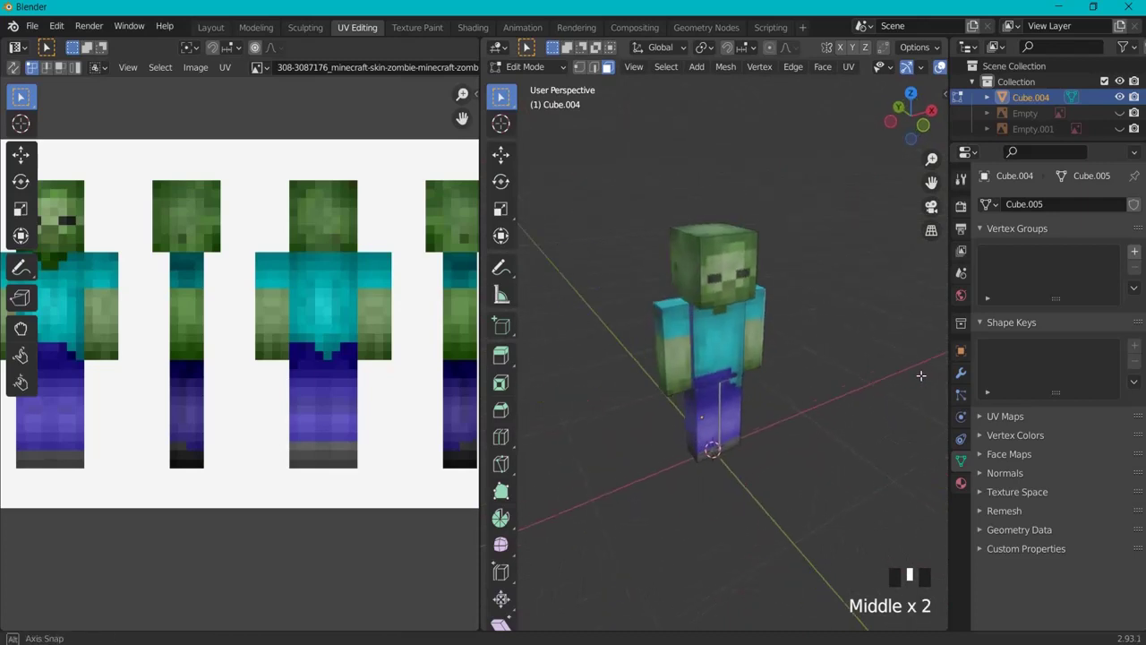
middle_click_drag(920, 375, 928, 375)
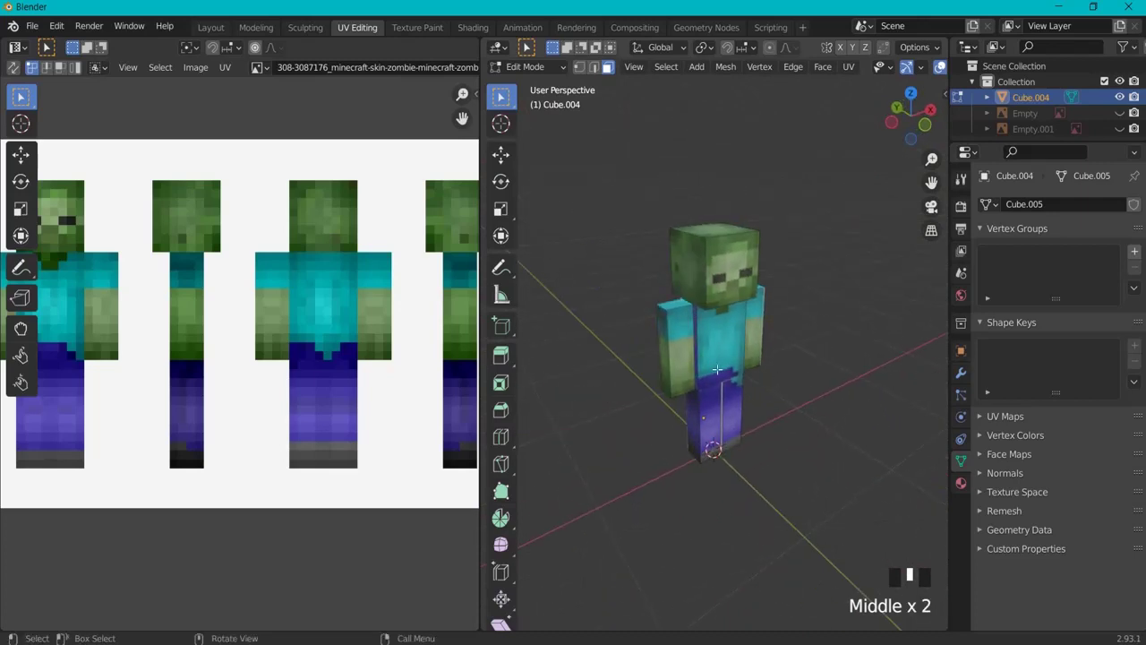
middle_click_drag(608, 389, 793, 396)
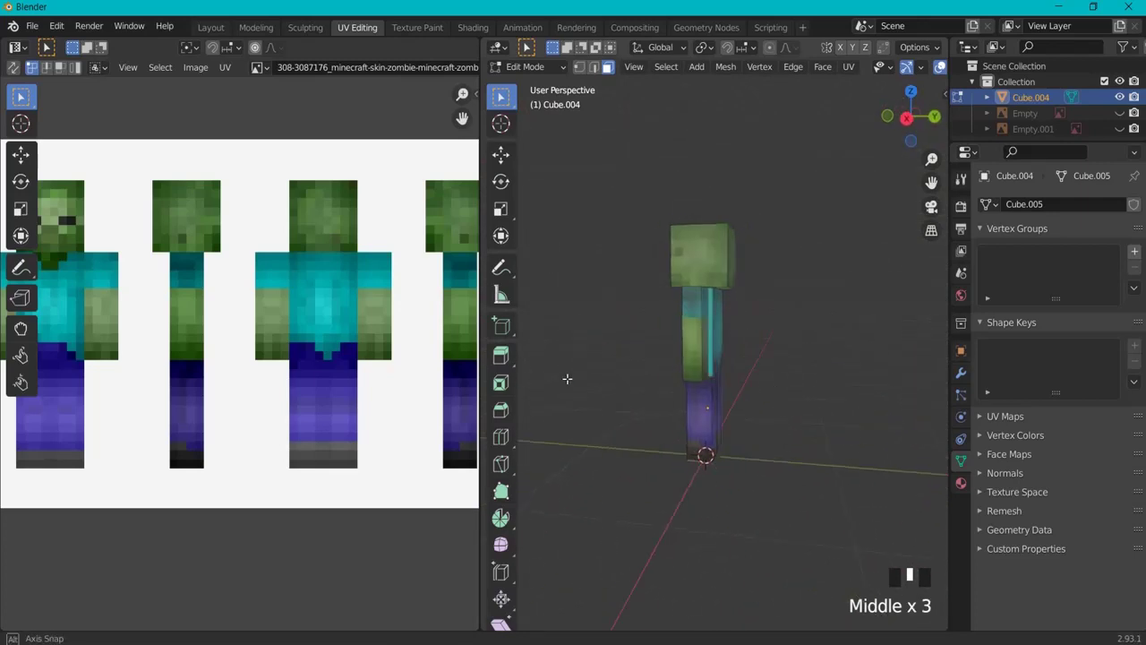